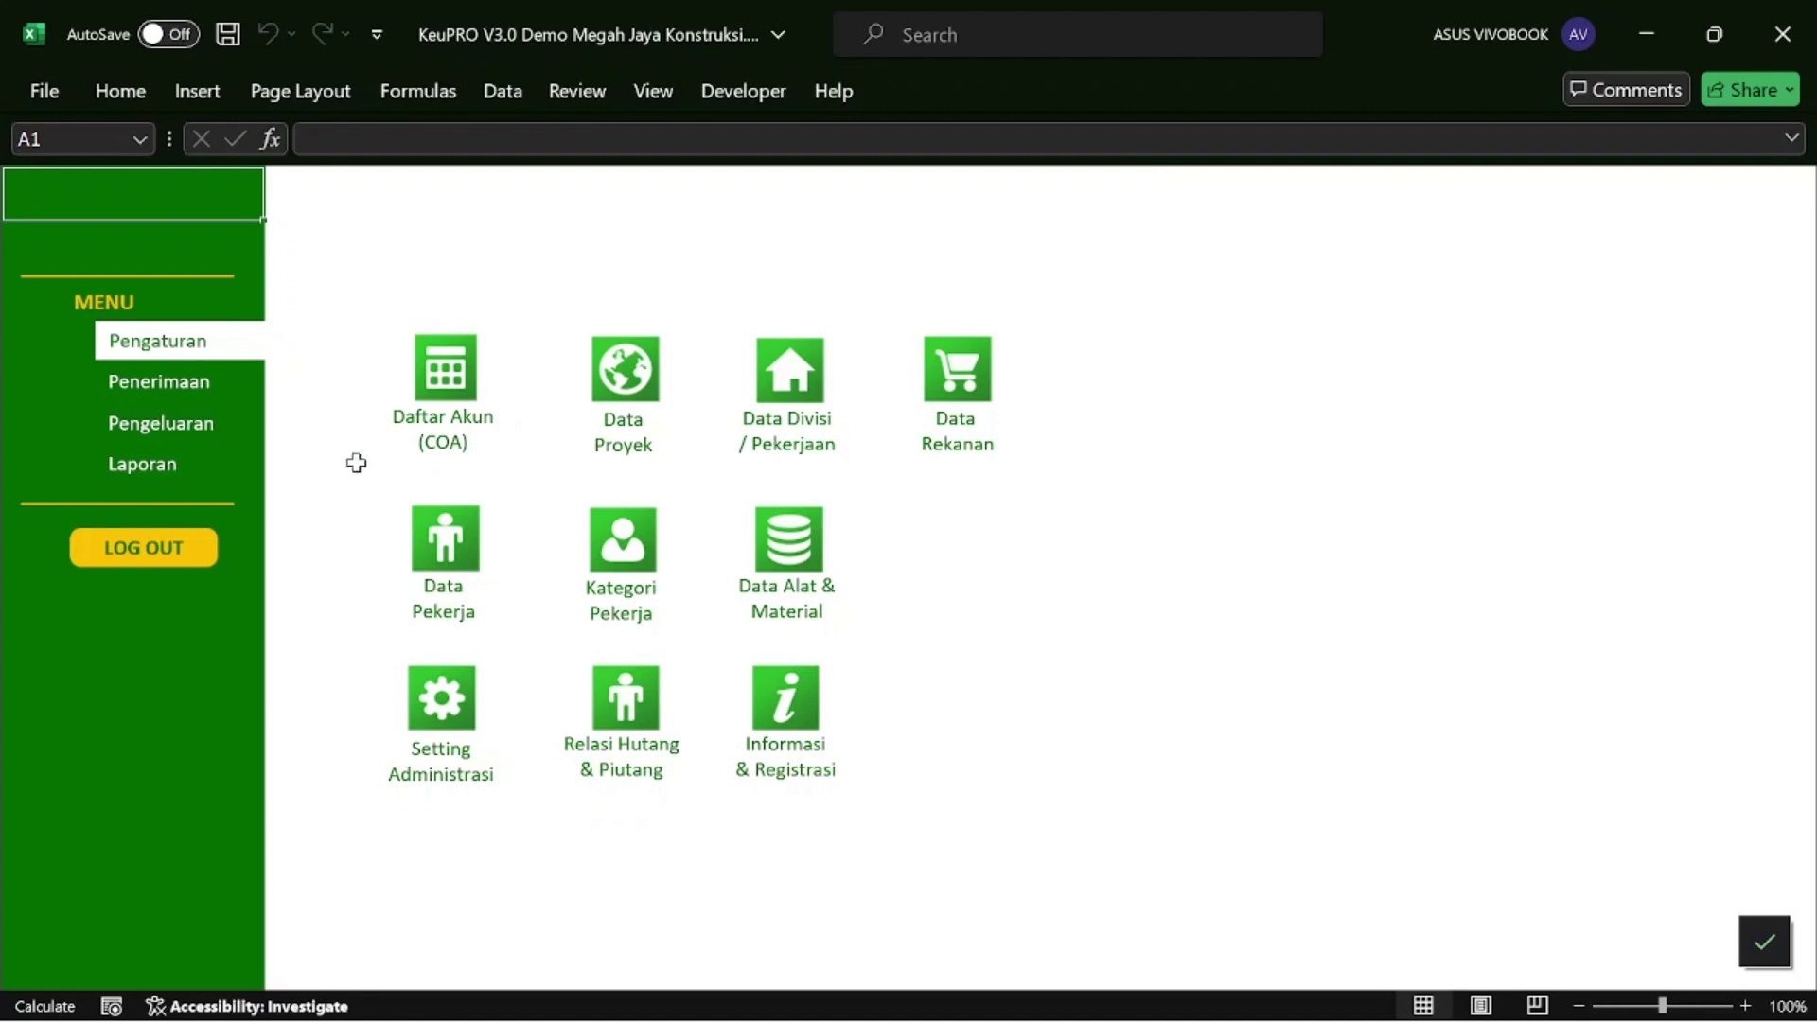
Look through the Penerimaan, Pengeluaran and Laporan sections, finishing on the Pengaturan section.
{"action": "left_click", "coordinate": [144, 384]}
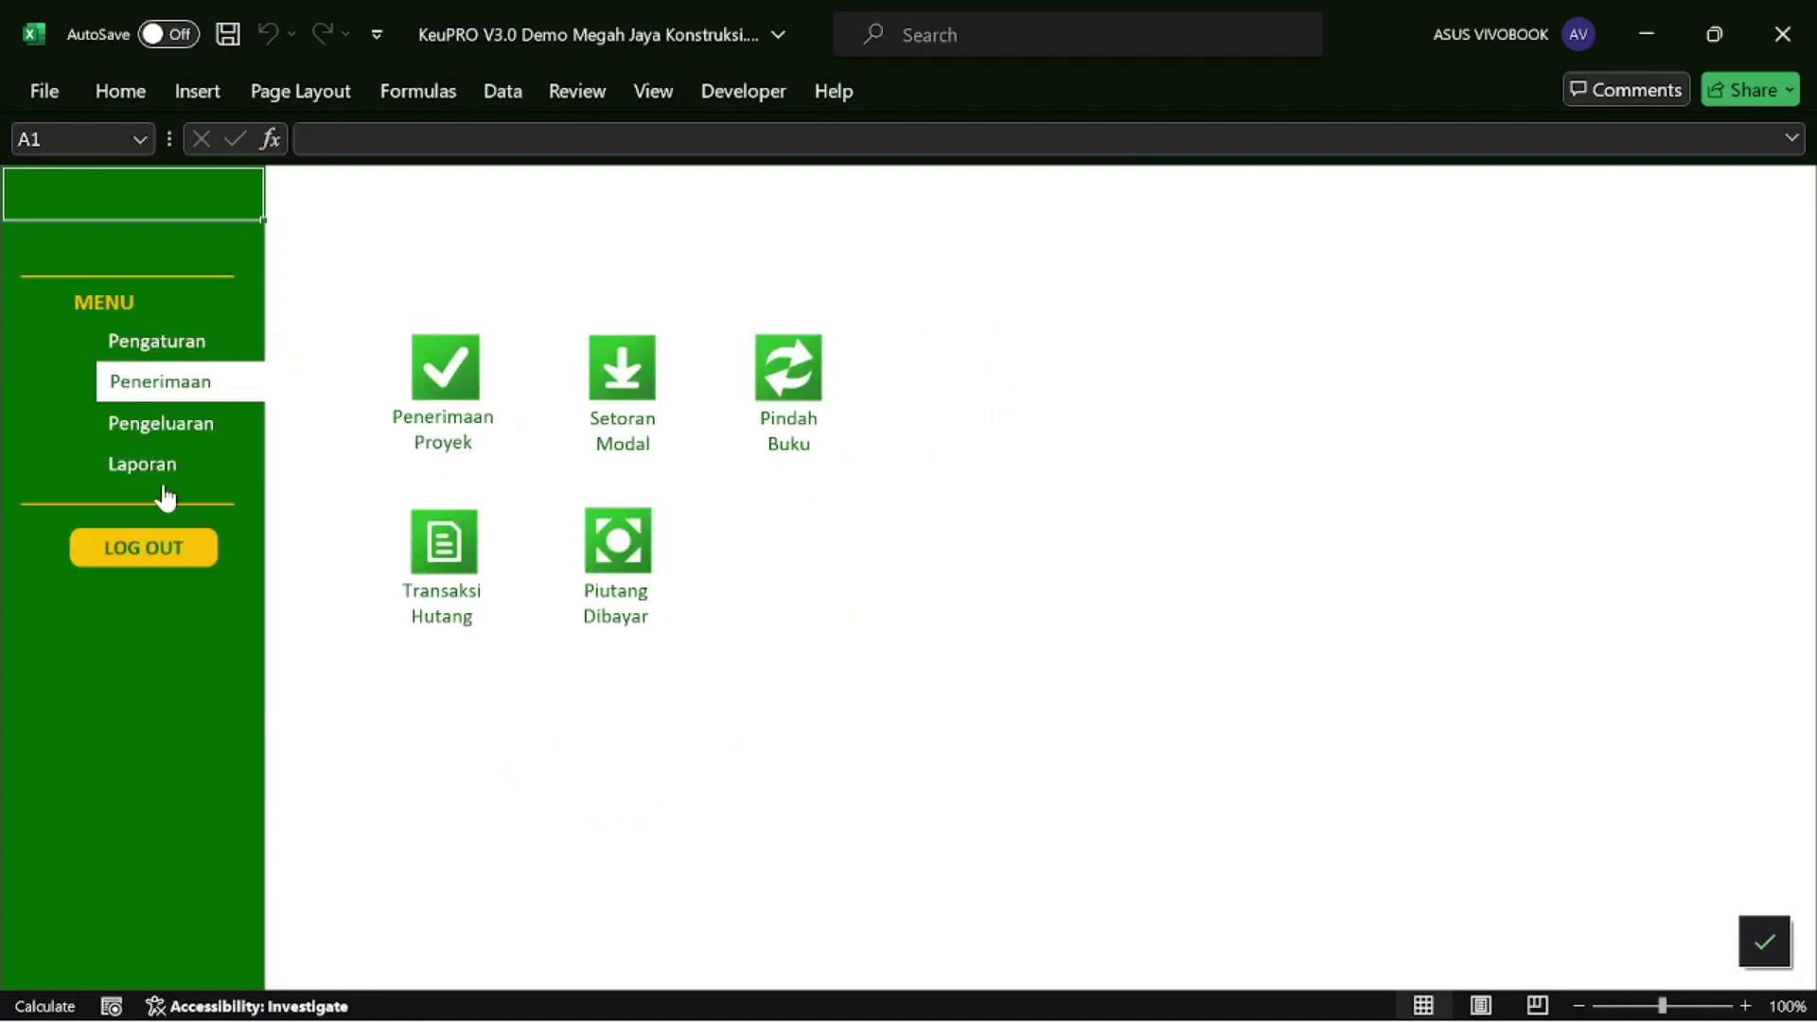
{"action": "left_click", "coordinate": [168, 426]}
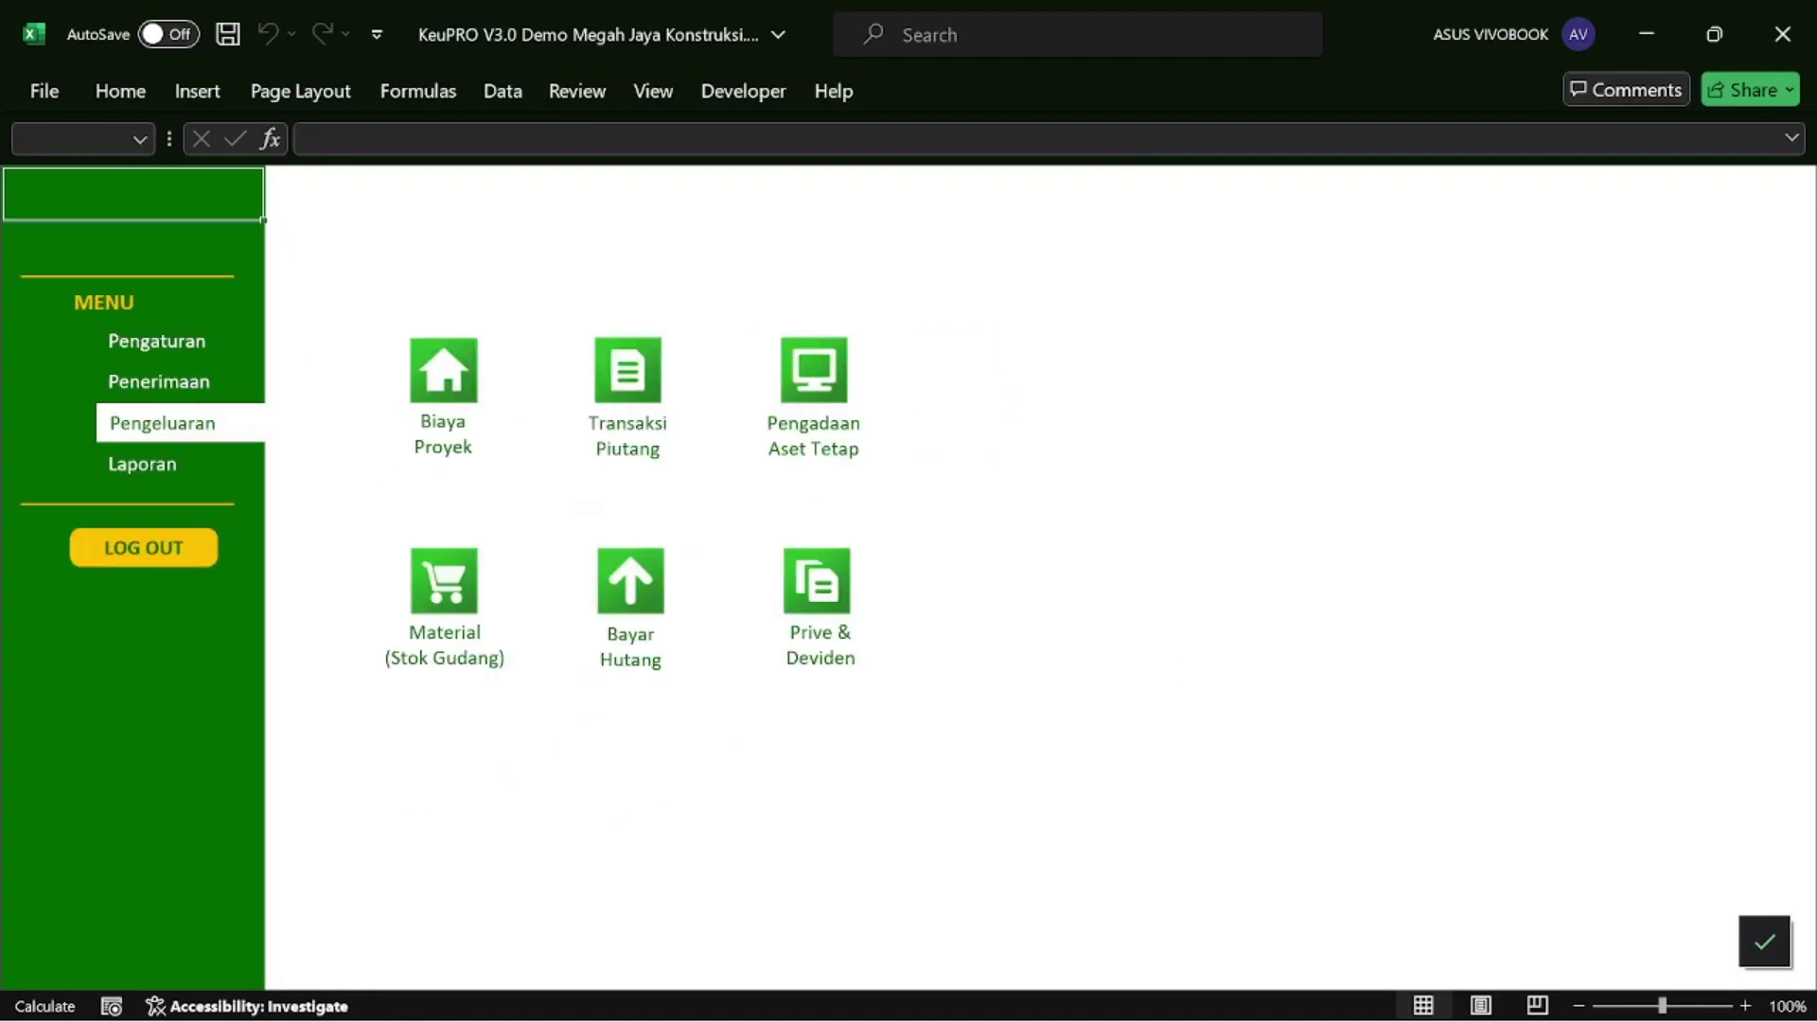
{"action": "left_click", "coordinate": [156, 461]}
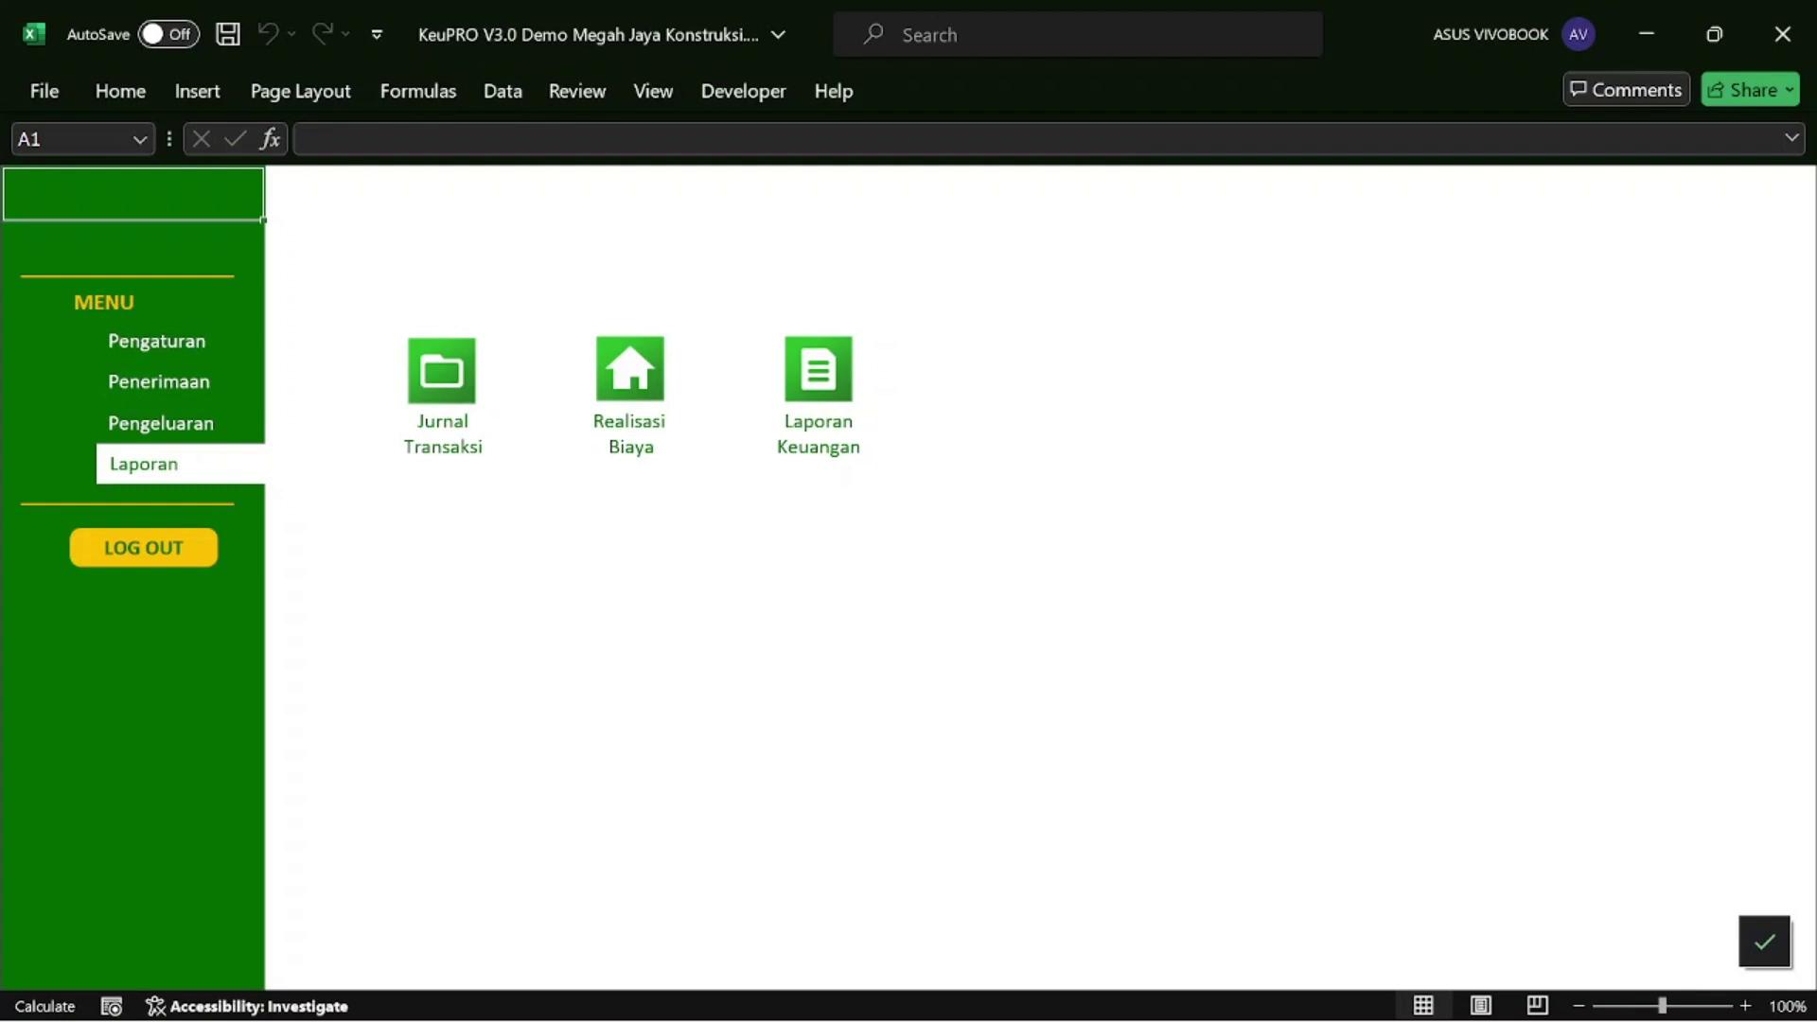
{"action": "left_click", "coordinate": [161, 341]}
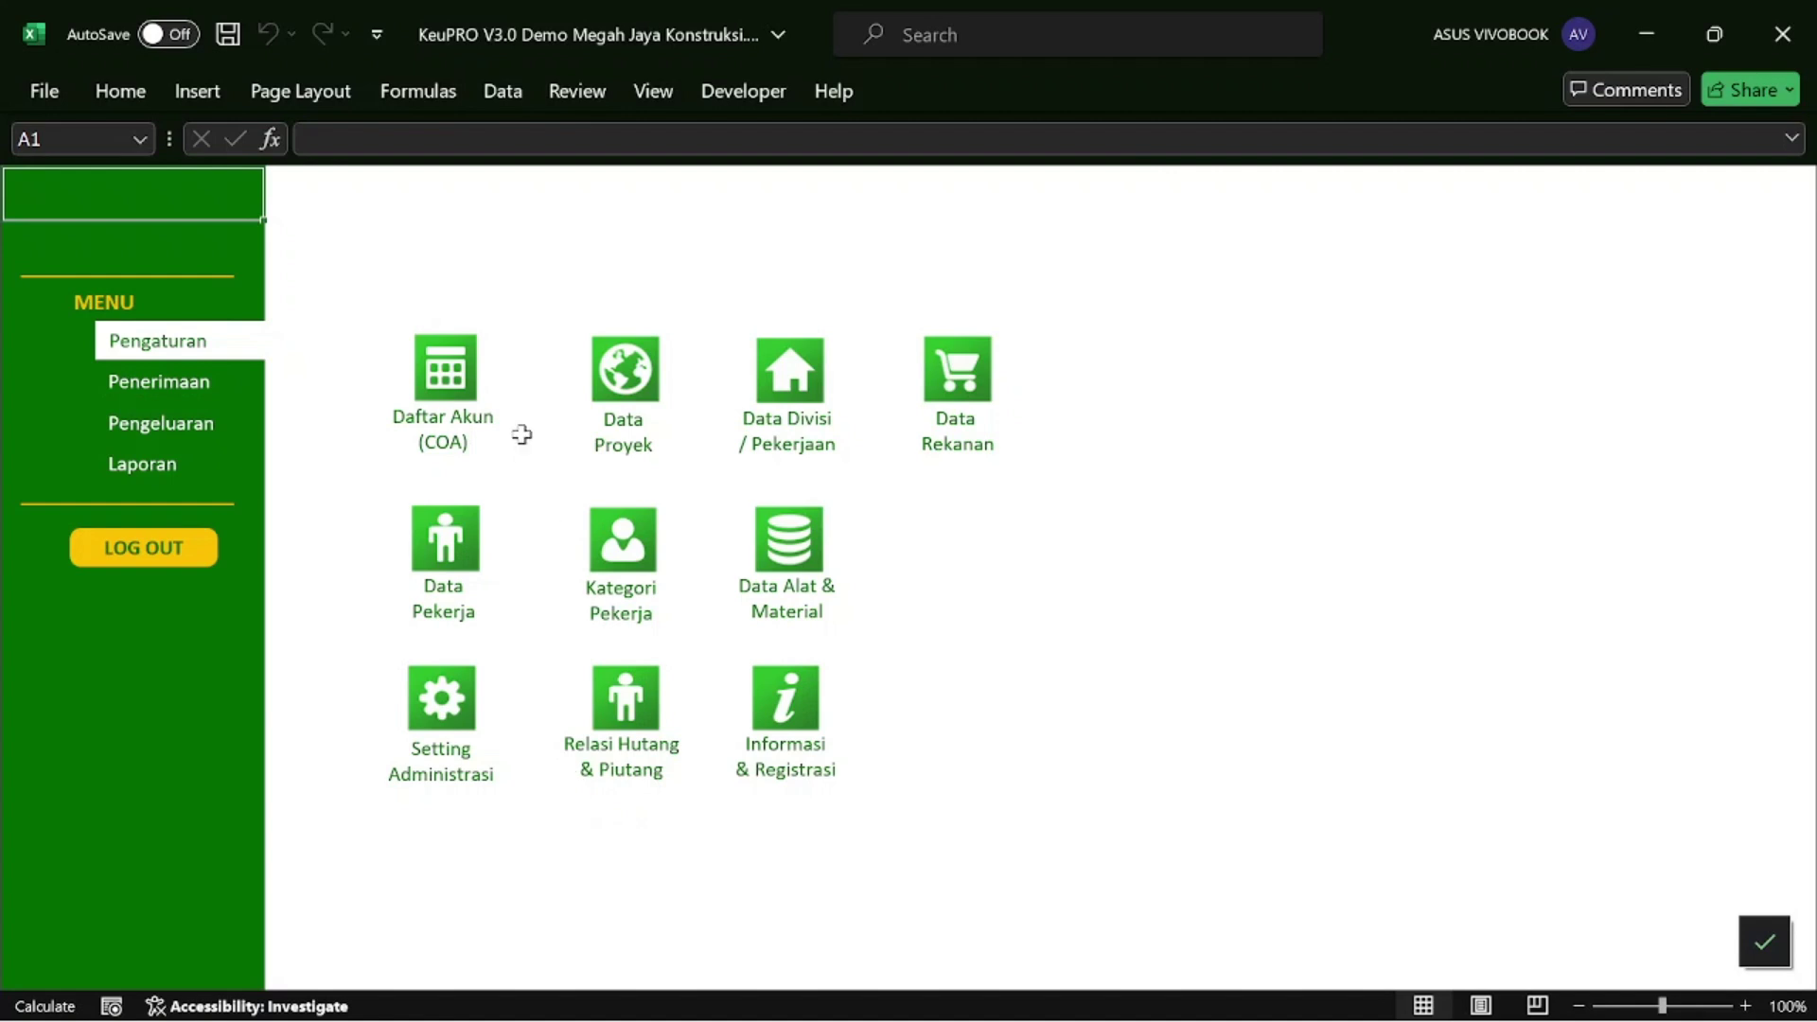
In the chart of accounts (Daftar Akun), rename the Mandiri cash/bank account to "Mandiri PT".
{"action": "left_click", "coordinate": [447, 372]}
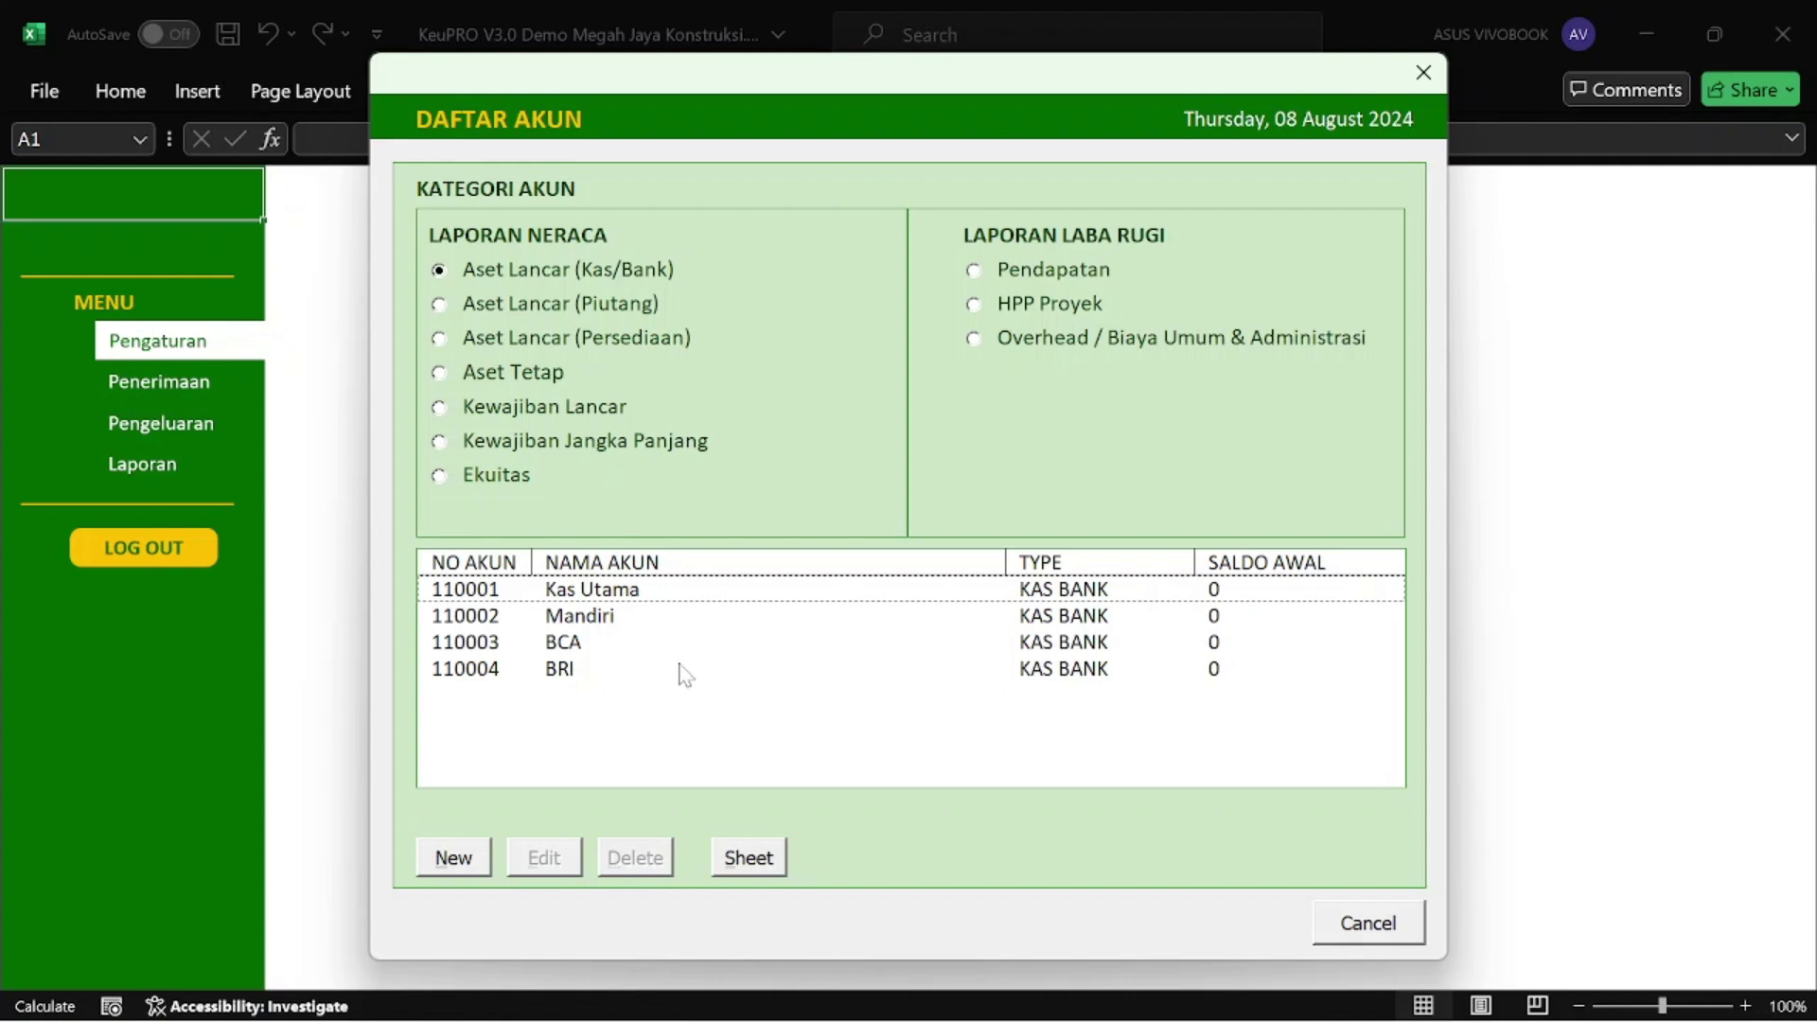
{"action": "left_click", "coordinate": [601, 623]}
{"action": "left_click", "coordinate": [544, 857]}
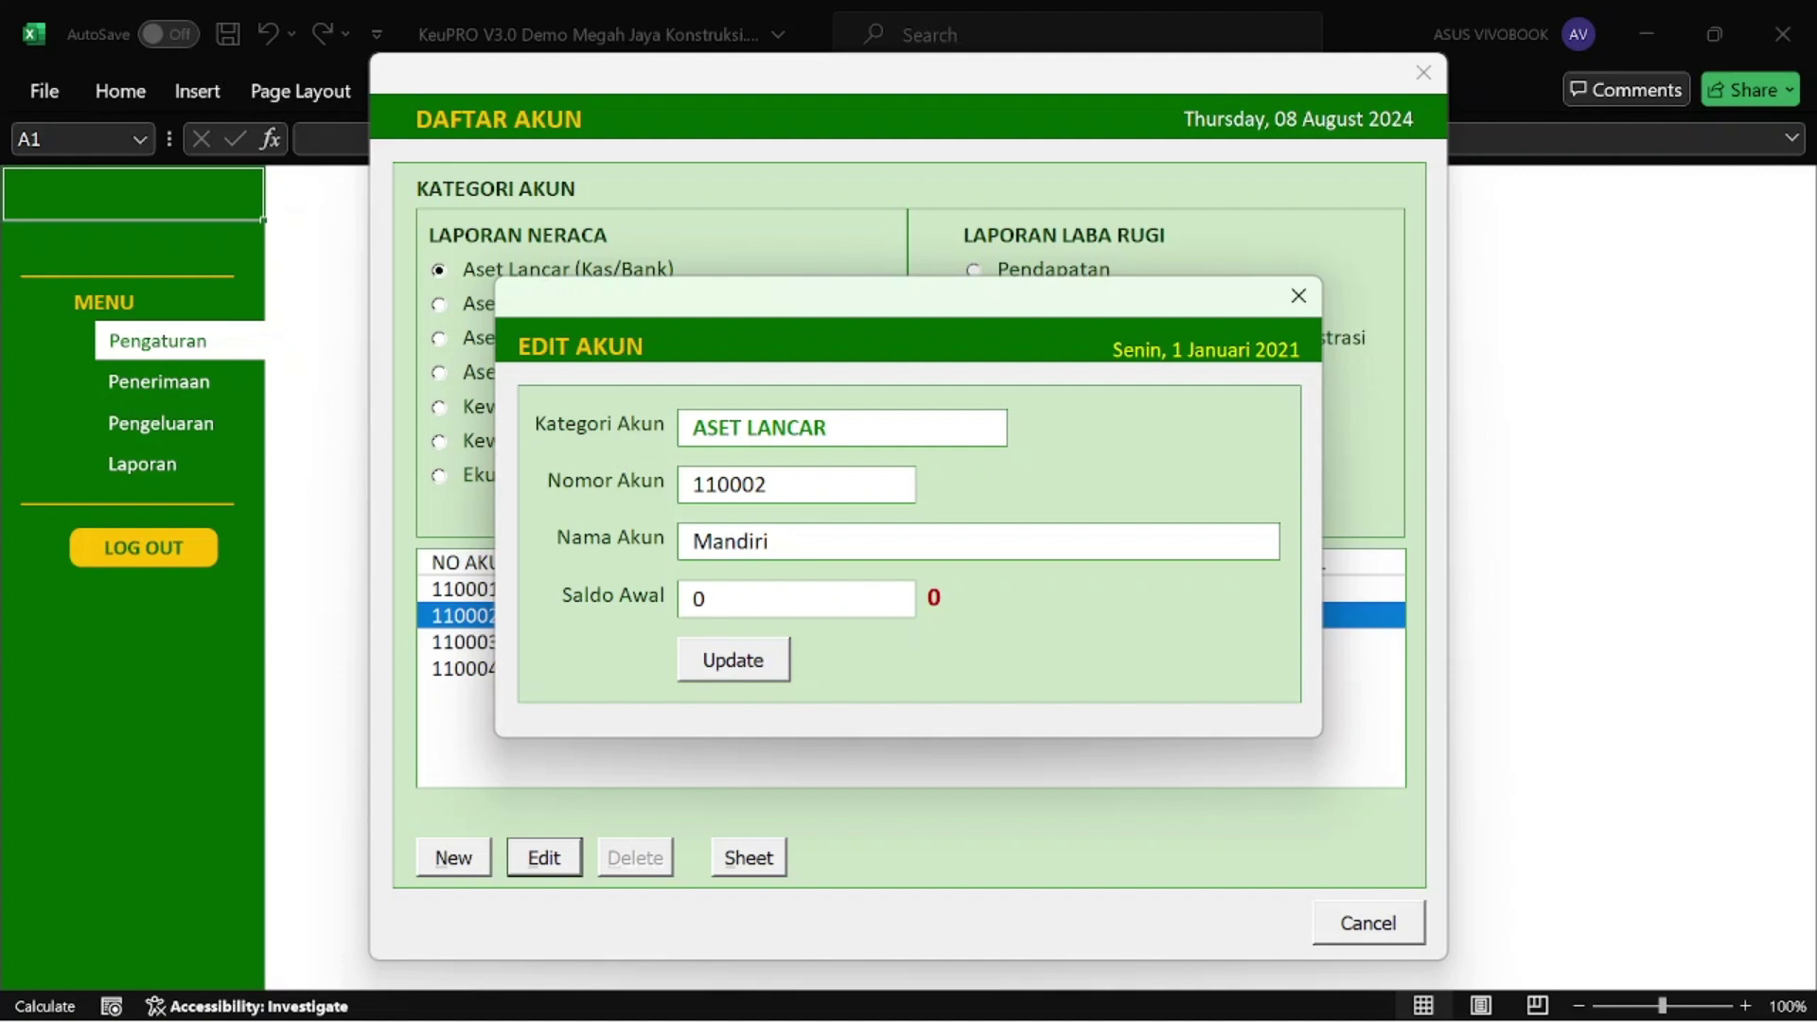
{"action": "type", "text": "PT"}
{"action": "left_click", "coordinate": [733, 659]}
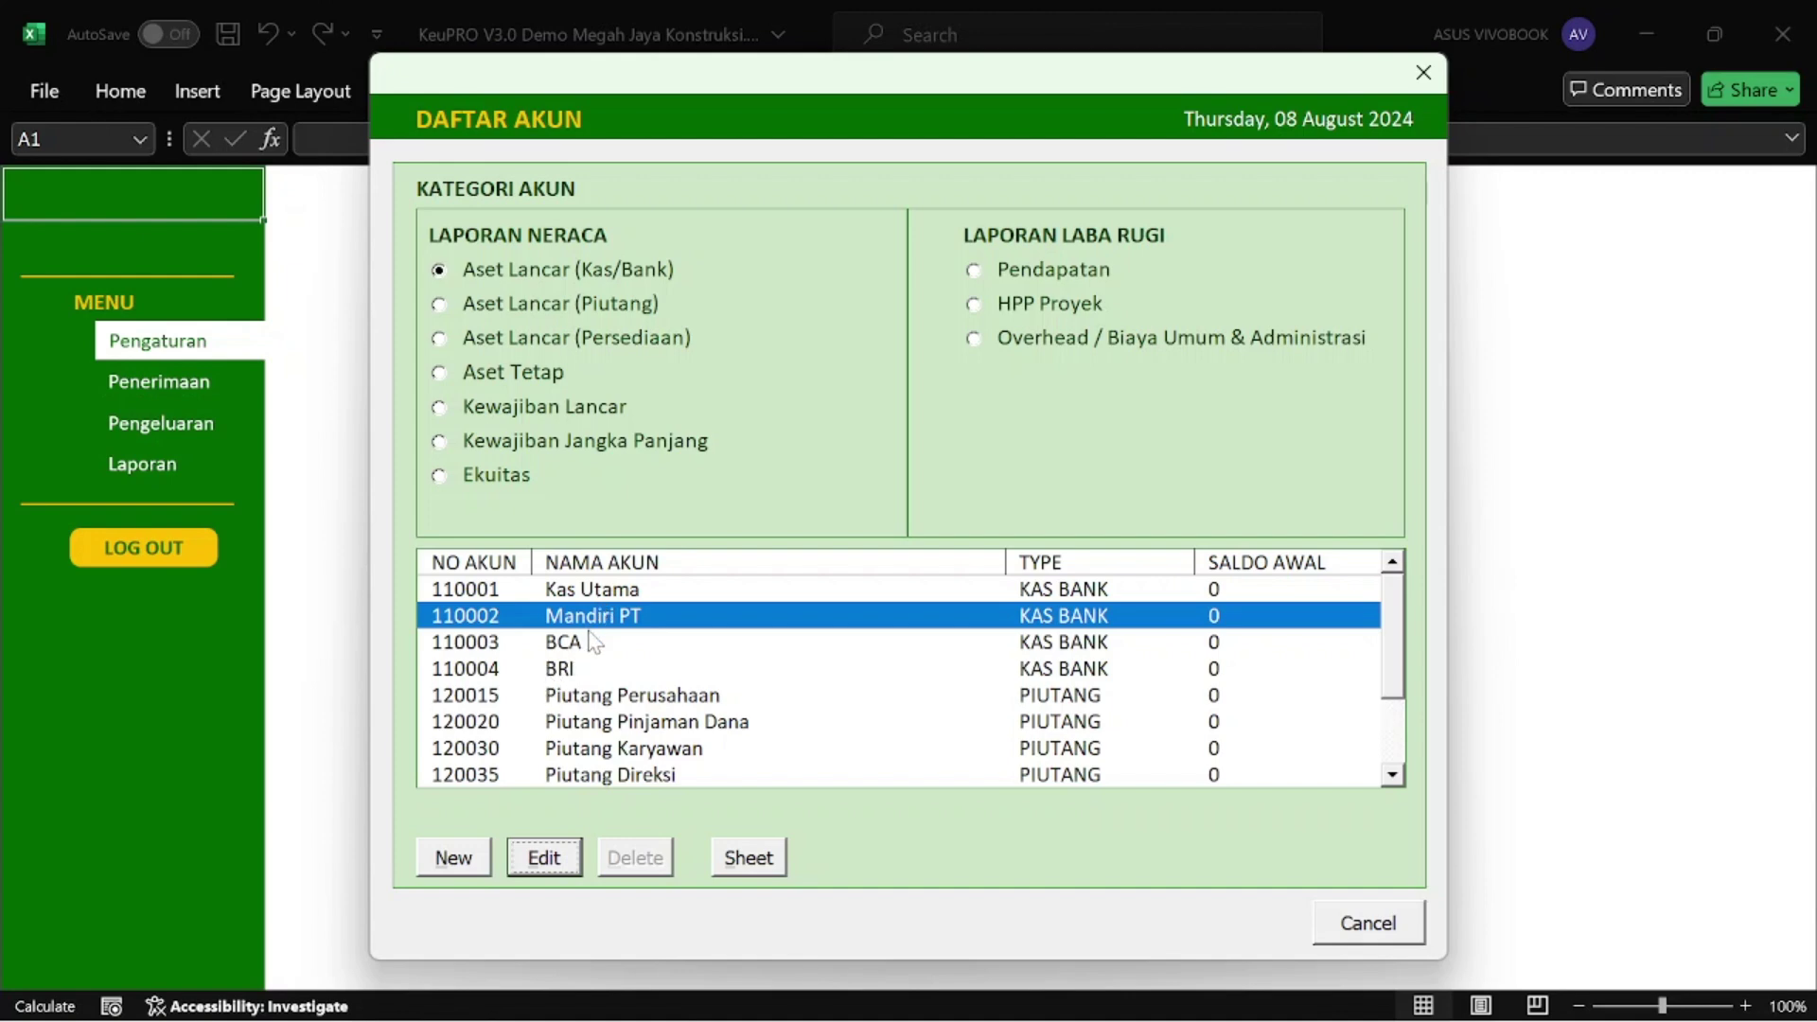
Add a new KAS BANK account with number 110005 and name BNI, and close the new-account form.
{"action": "left_click", "coordinate": [472, 872]}
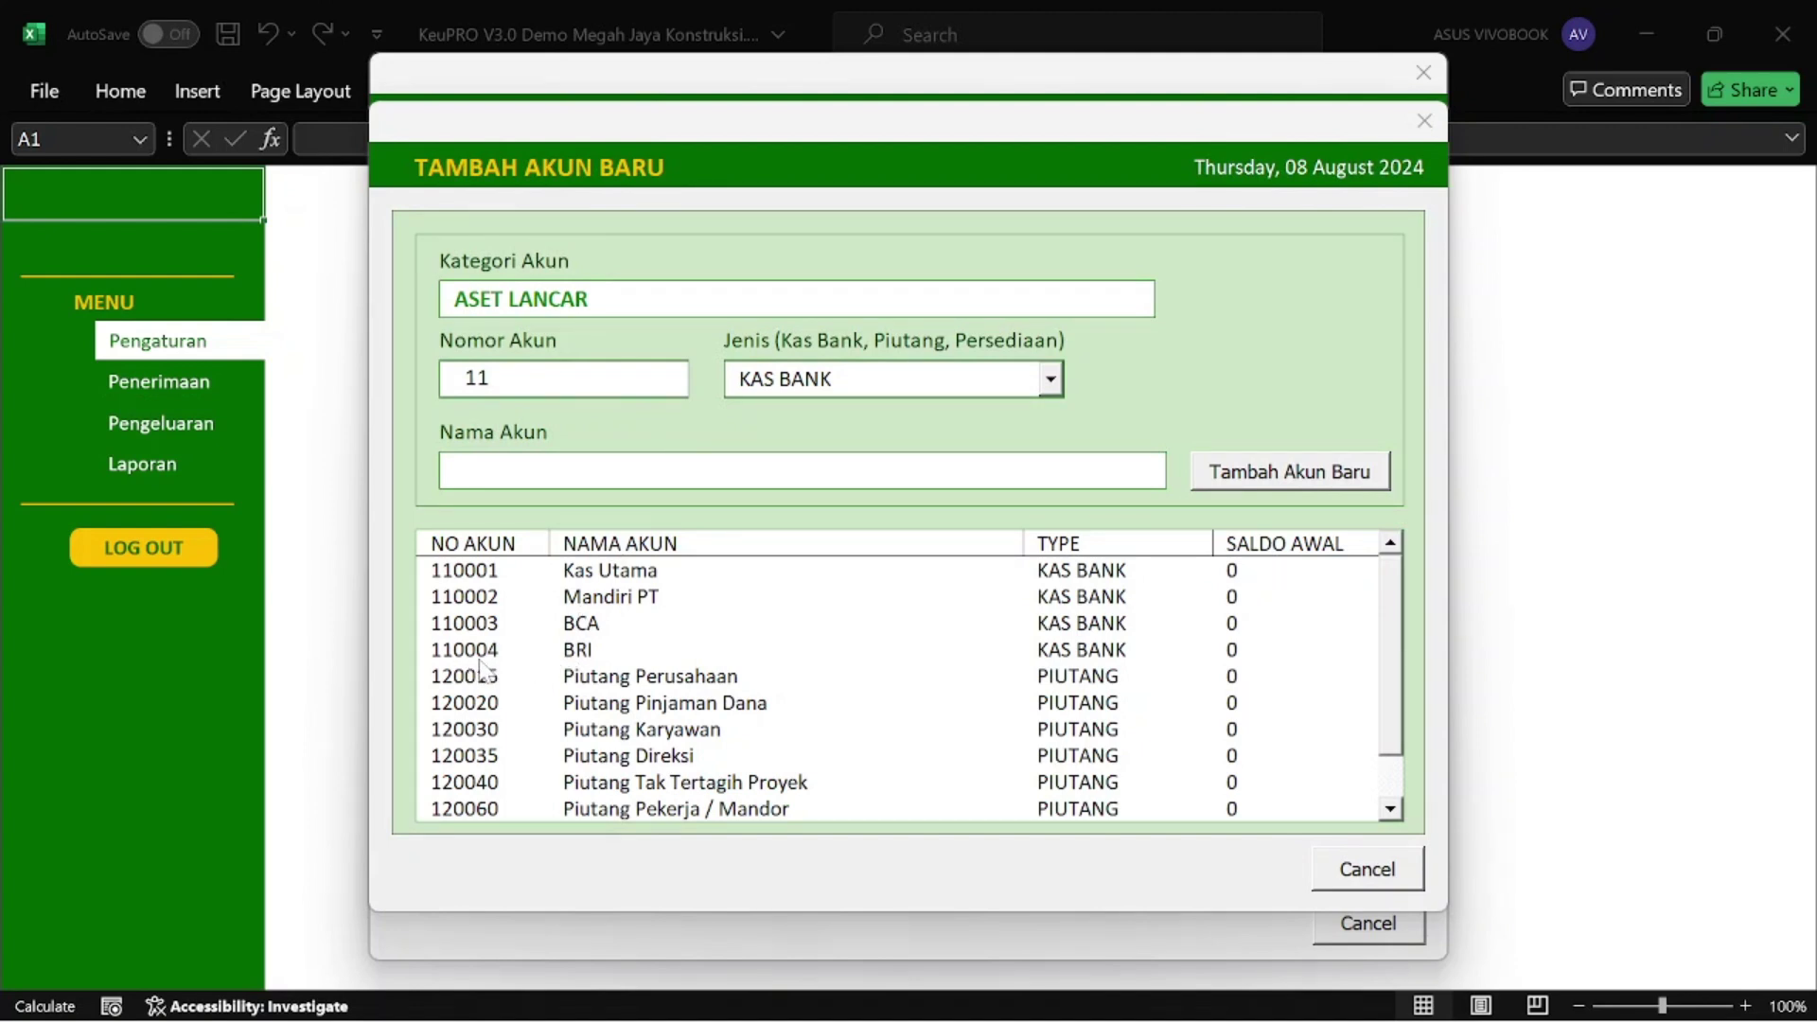
{"action": "type", "text": "00"}
{"action": "type", "text": "05"}
{"action": "type", "text": "BNI"}
{"action": "left_click", "coordinate": [1222, 482]}
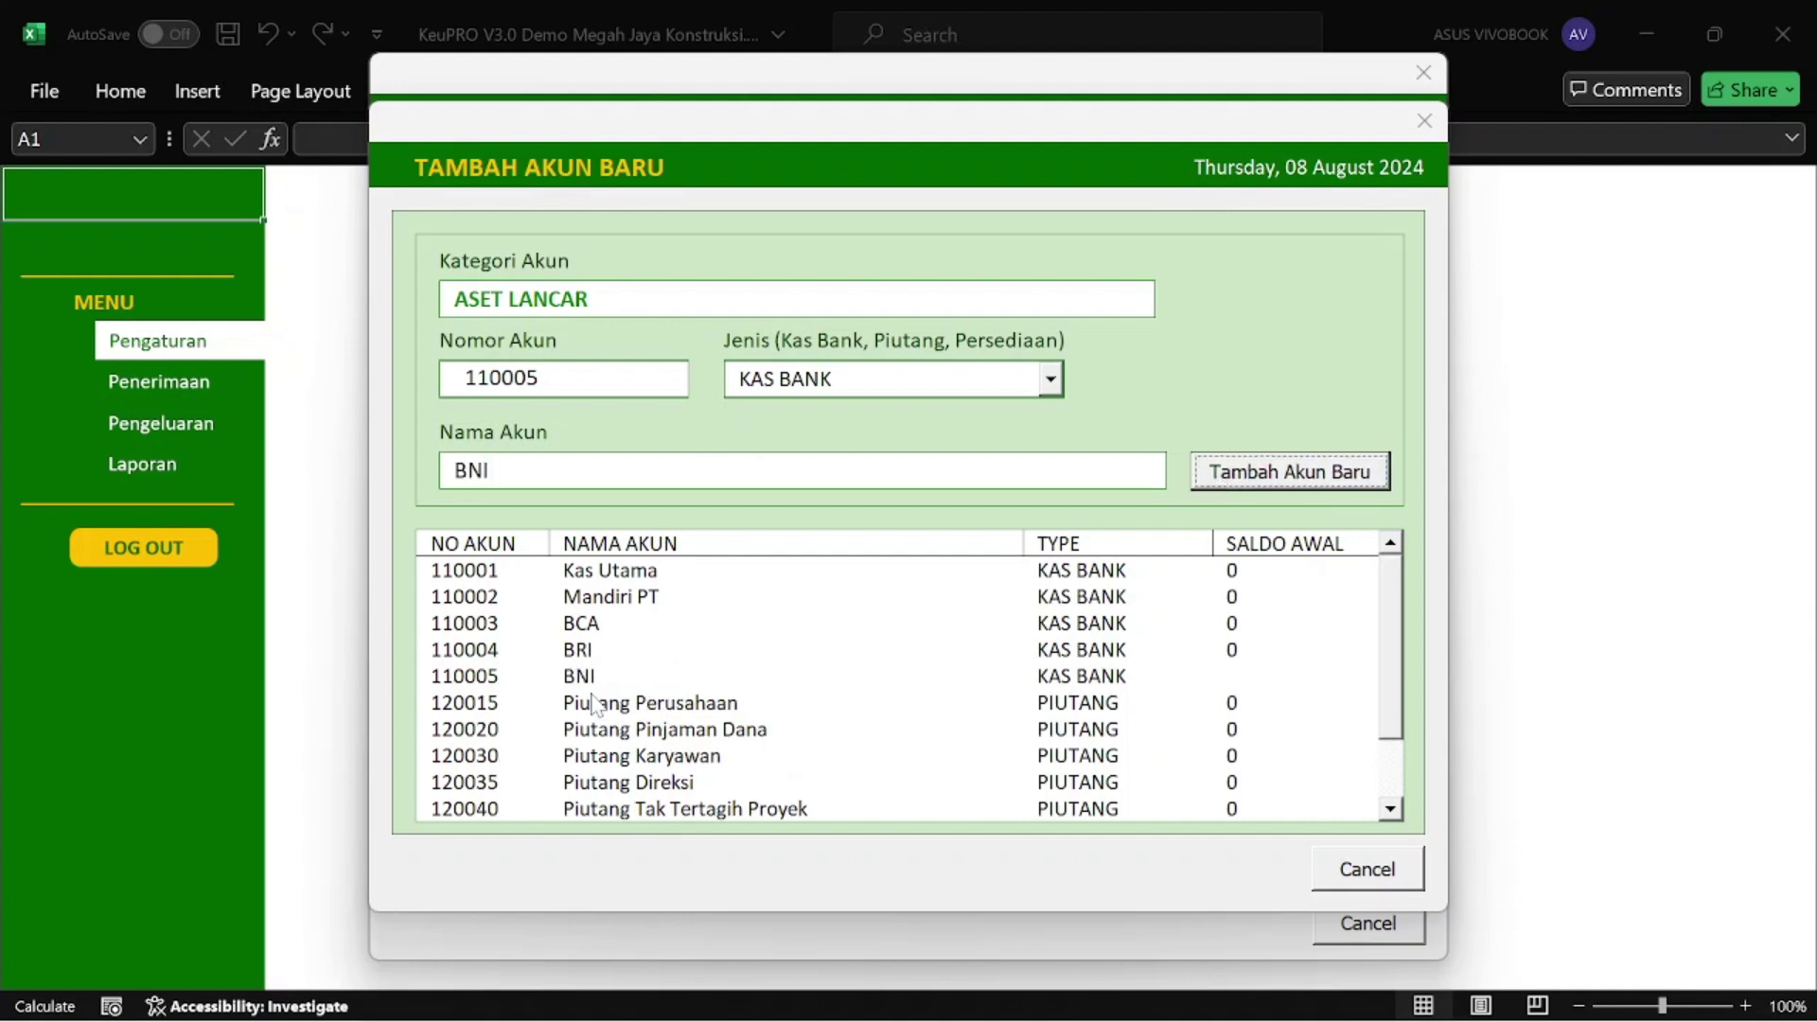
{"action": "left_click", "coordinate": [1367, 868]}
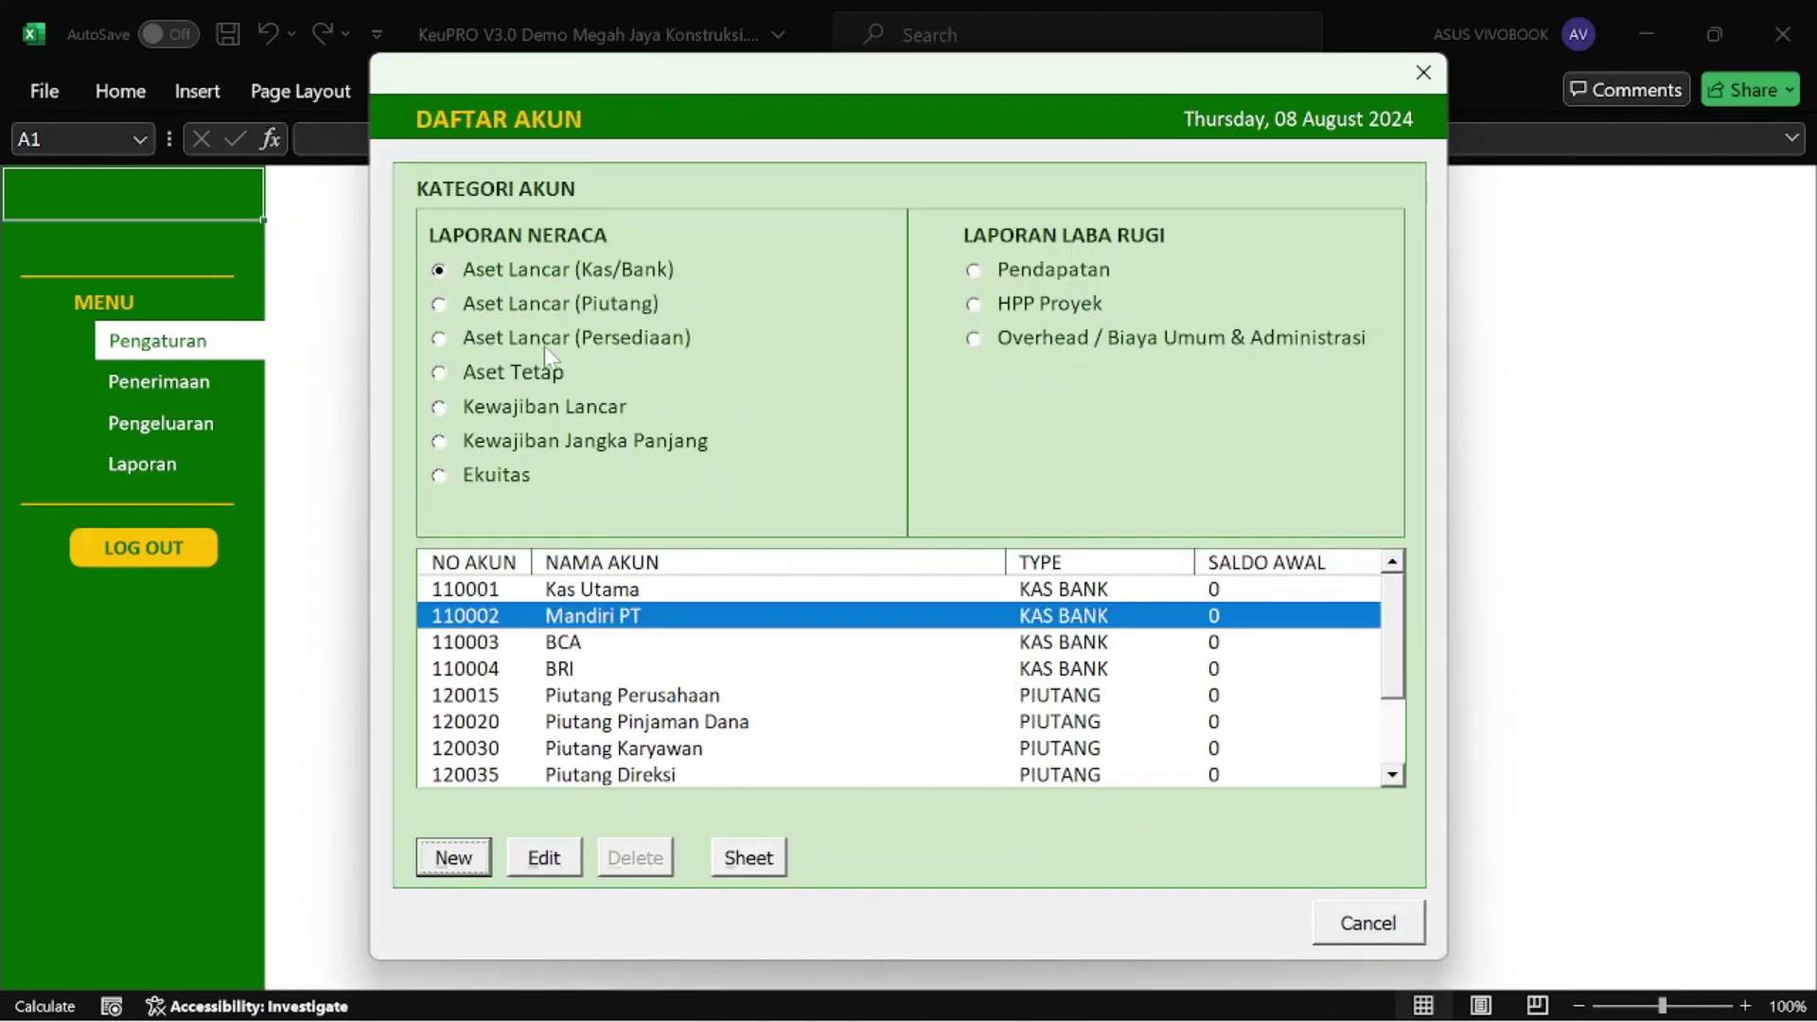
Review the balance sheet accounts by category, covering Piutang, Kas/Bank, Persediaan, Aset Tetap and Ekuitas.
{"action": "left_click", "coordinate": [454, 314]}
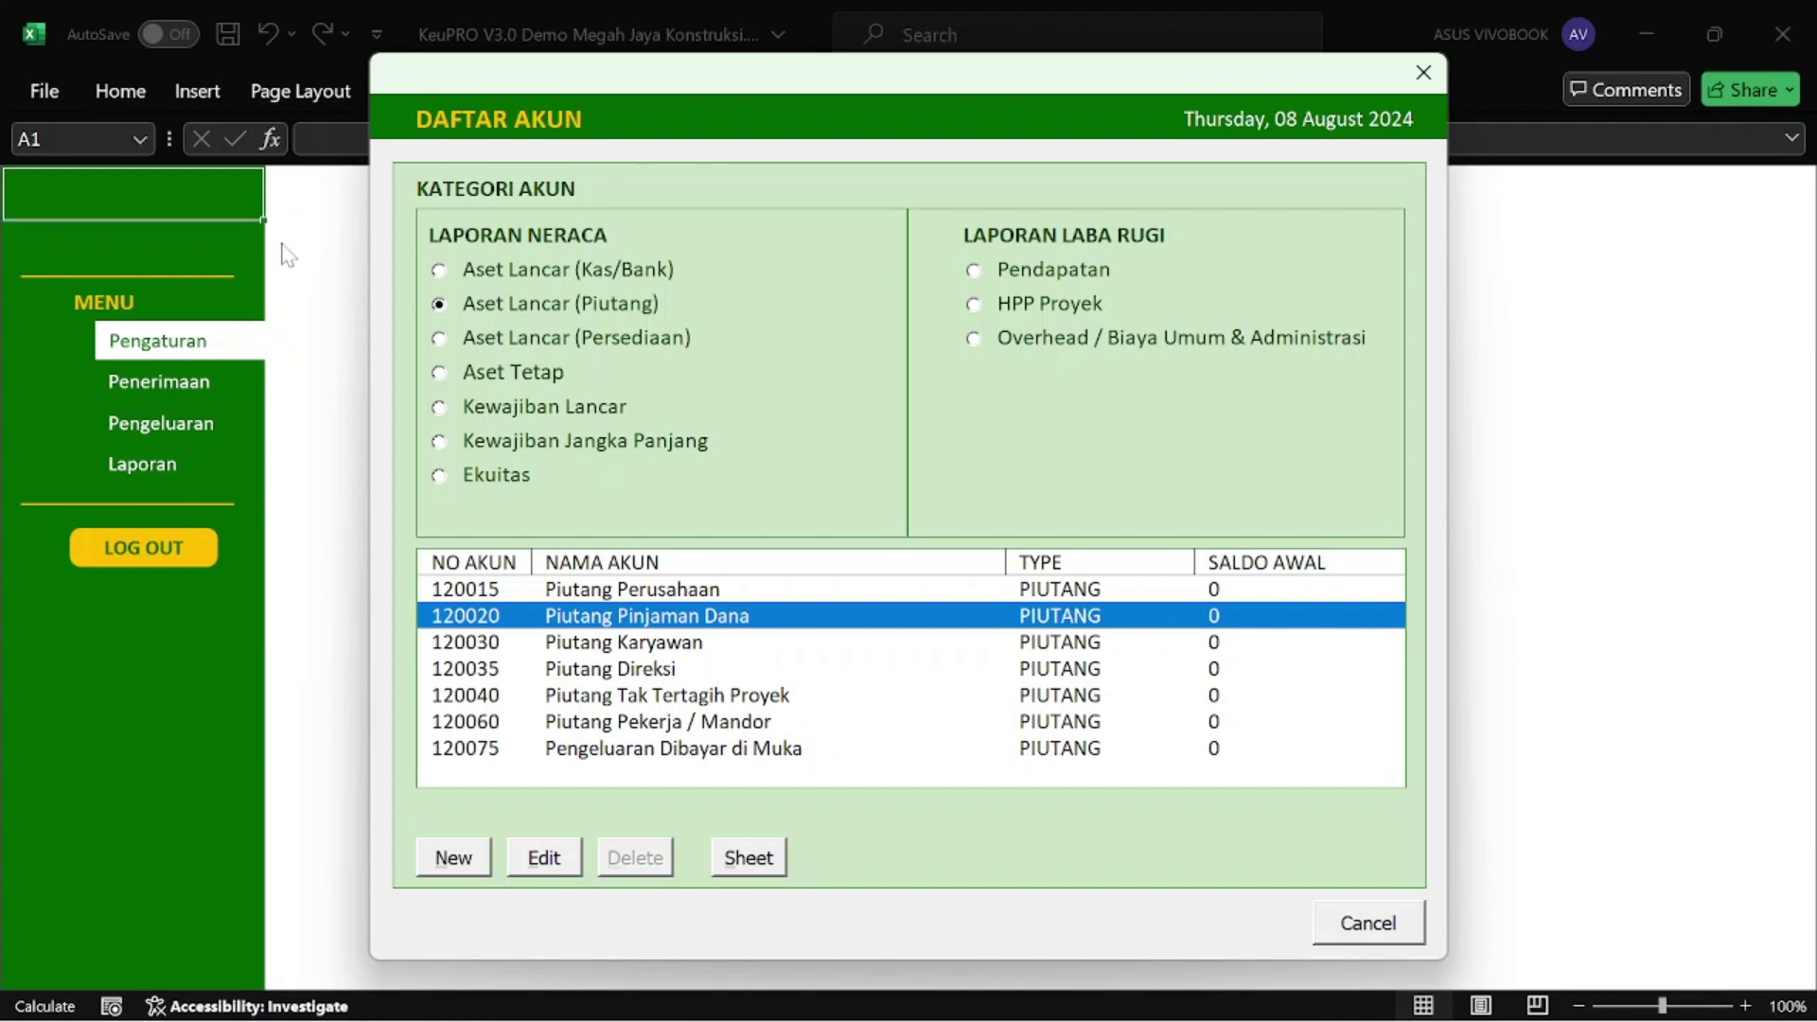
{"action": "left_click", "coordinate": [440, 272]}
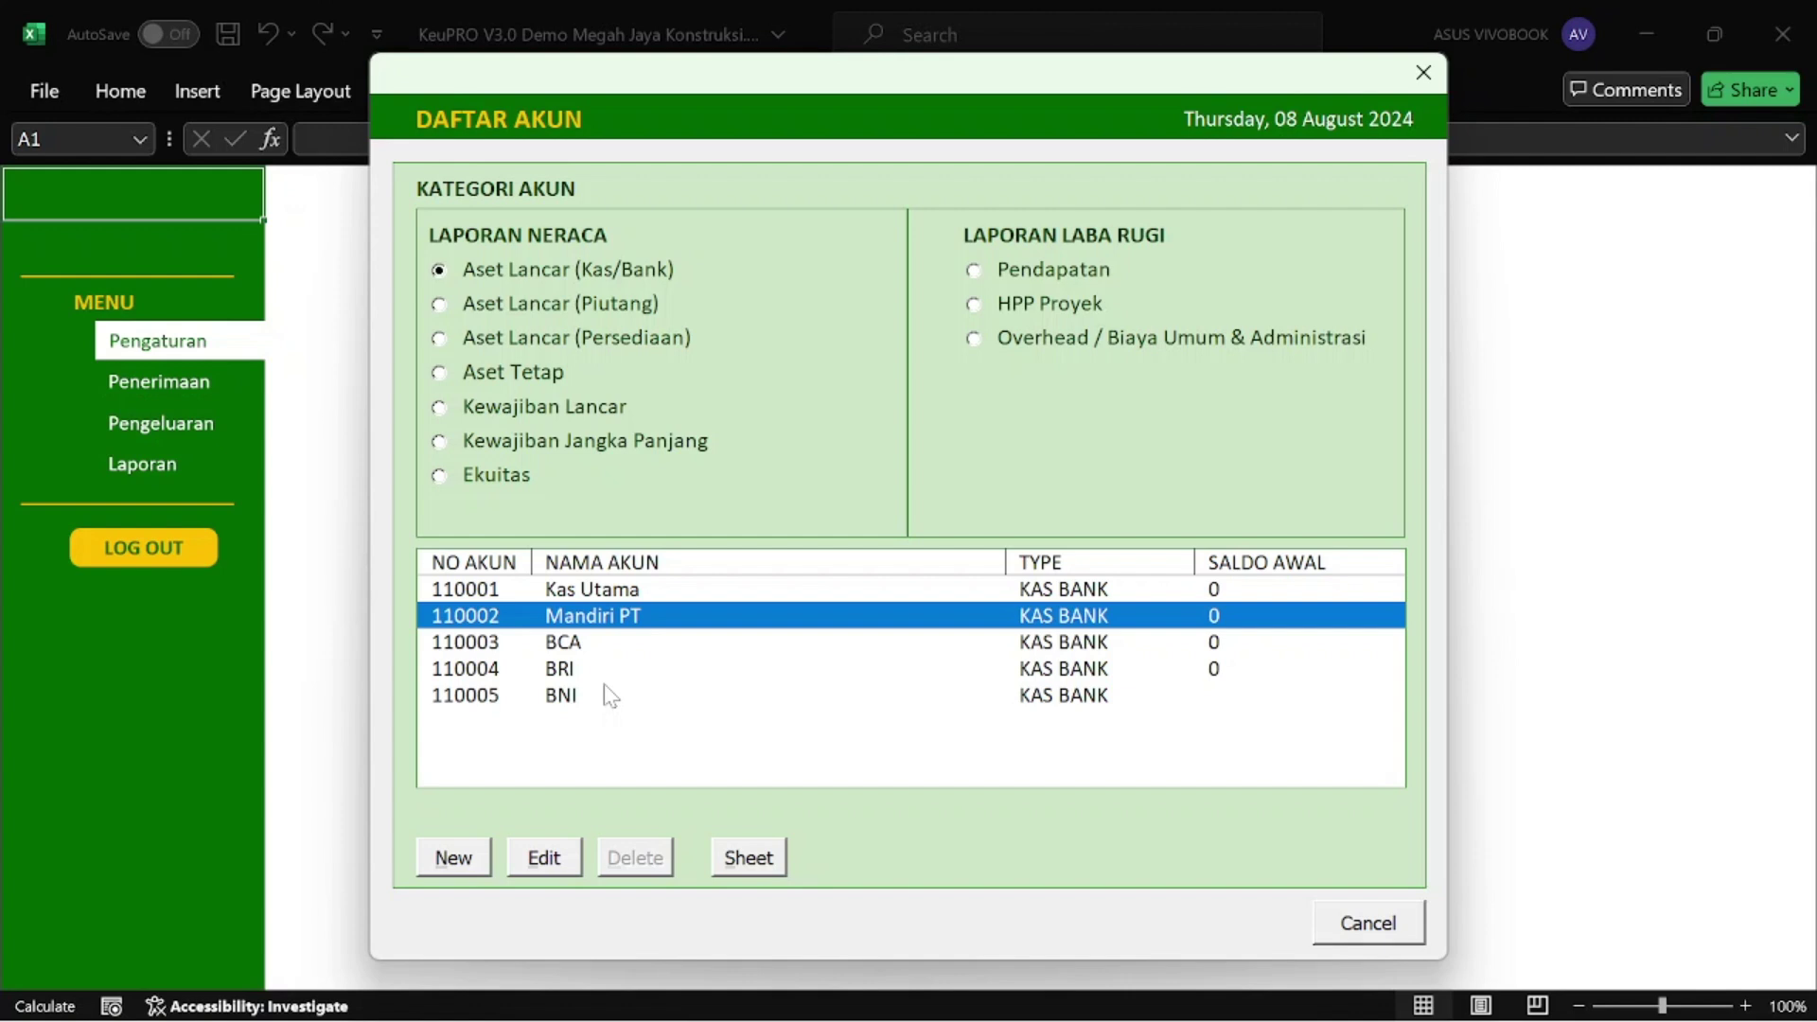
{"action": "left_click", "coordinate": [439, 305]}
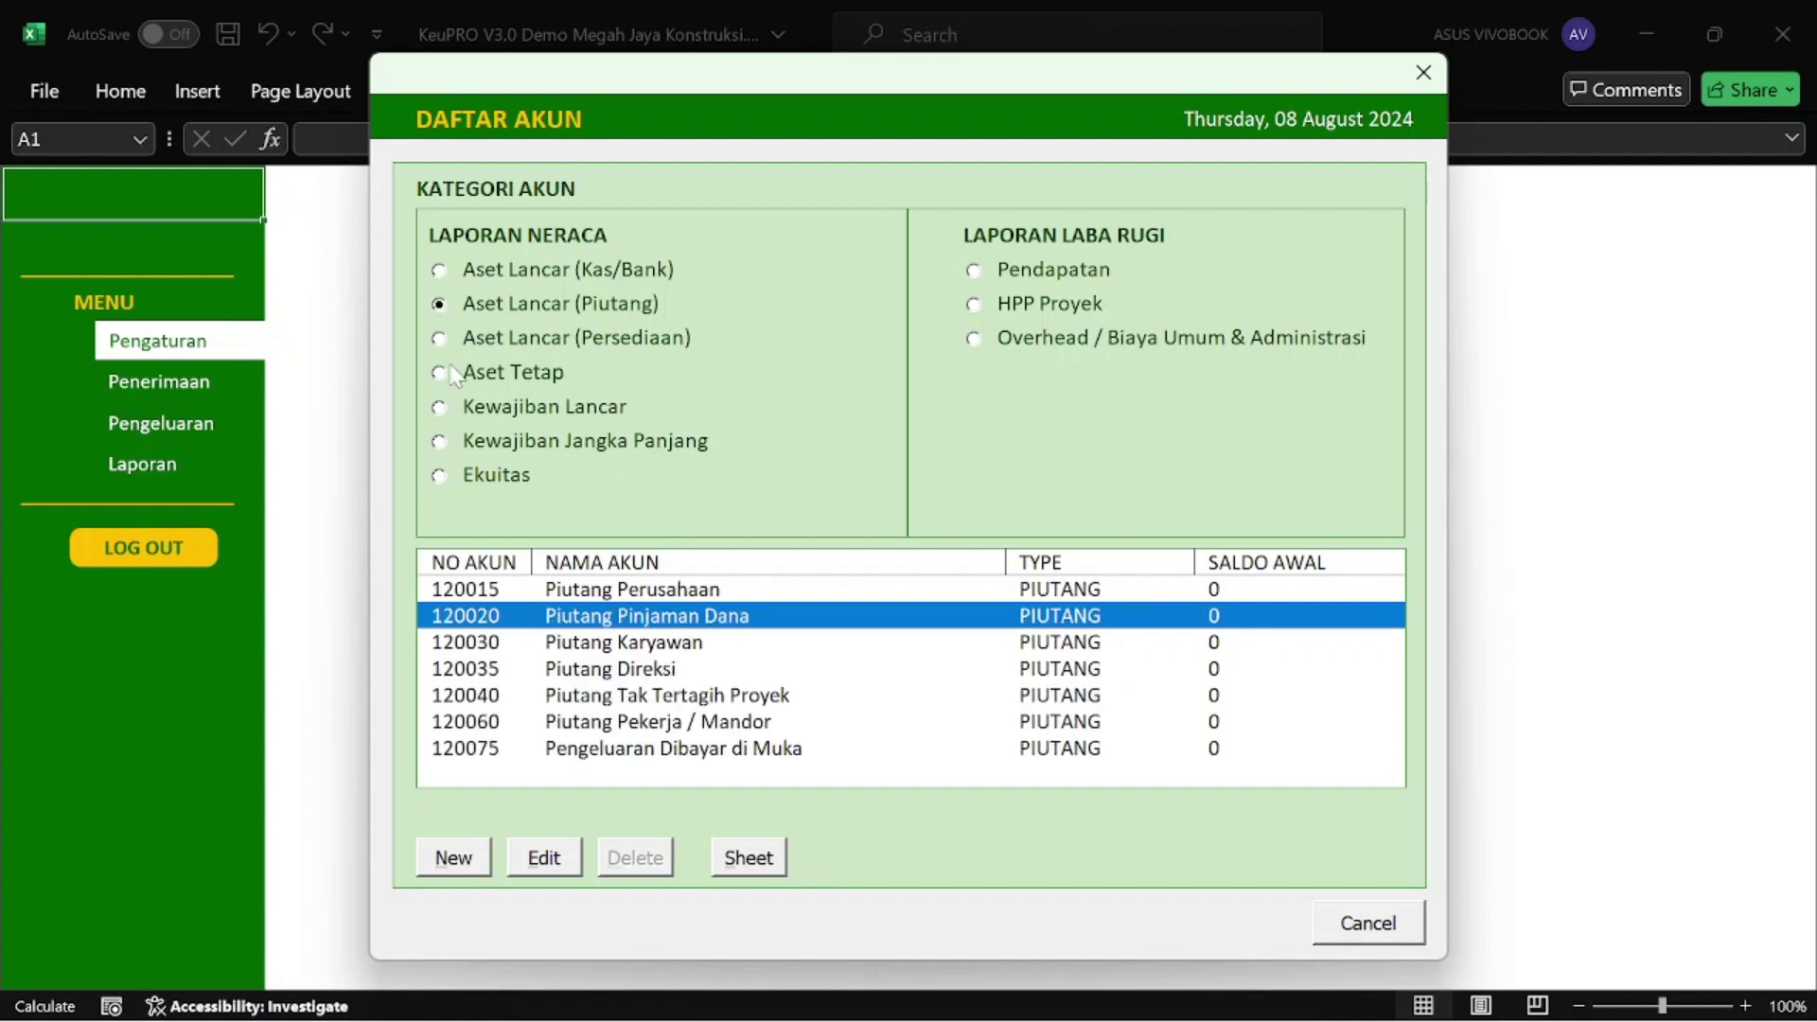
{"action": "left_click", "coordinate": [440, 341]}
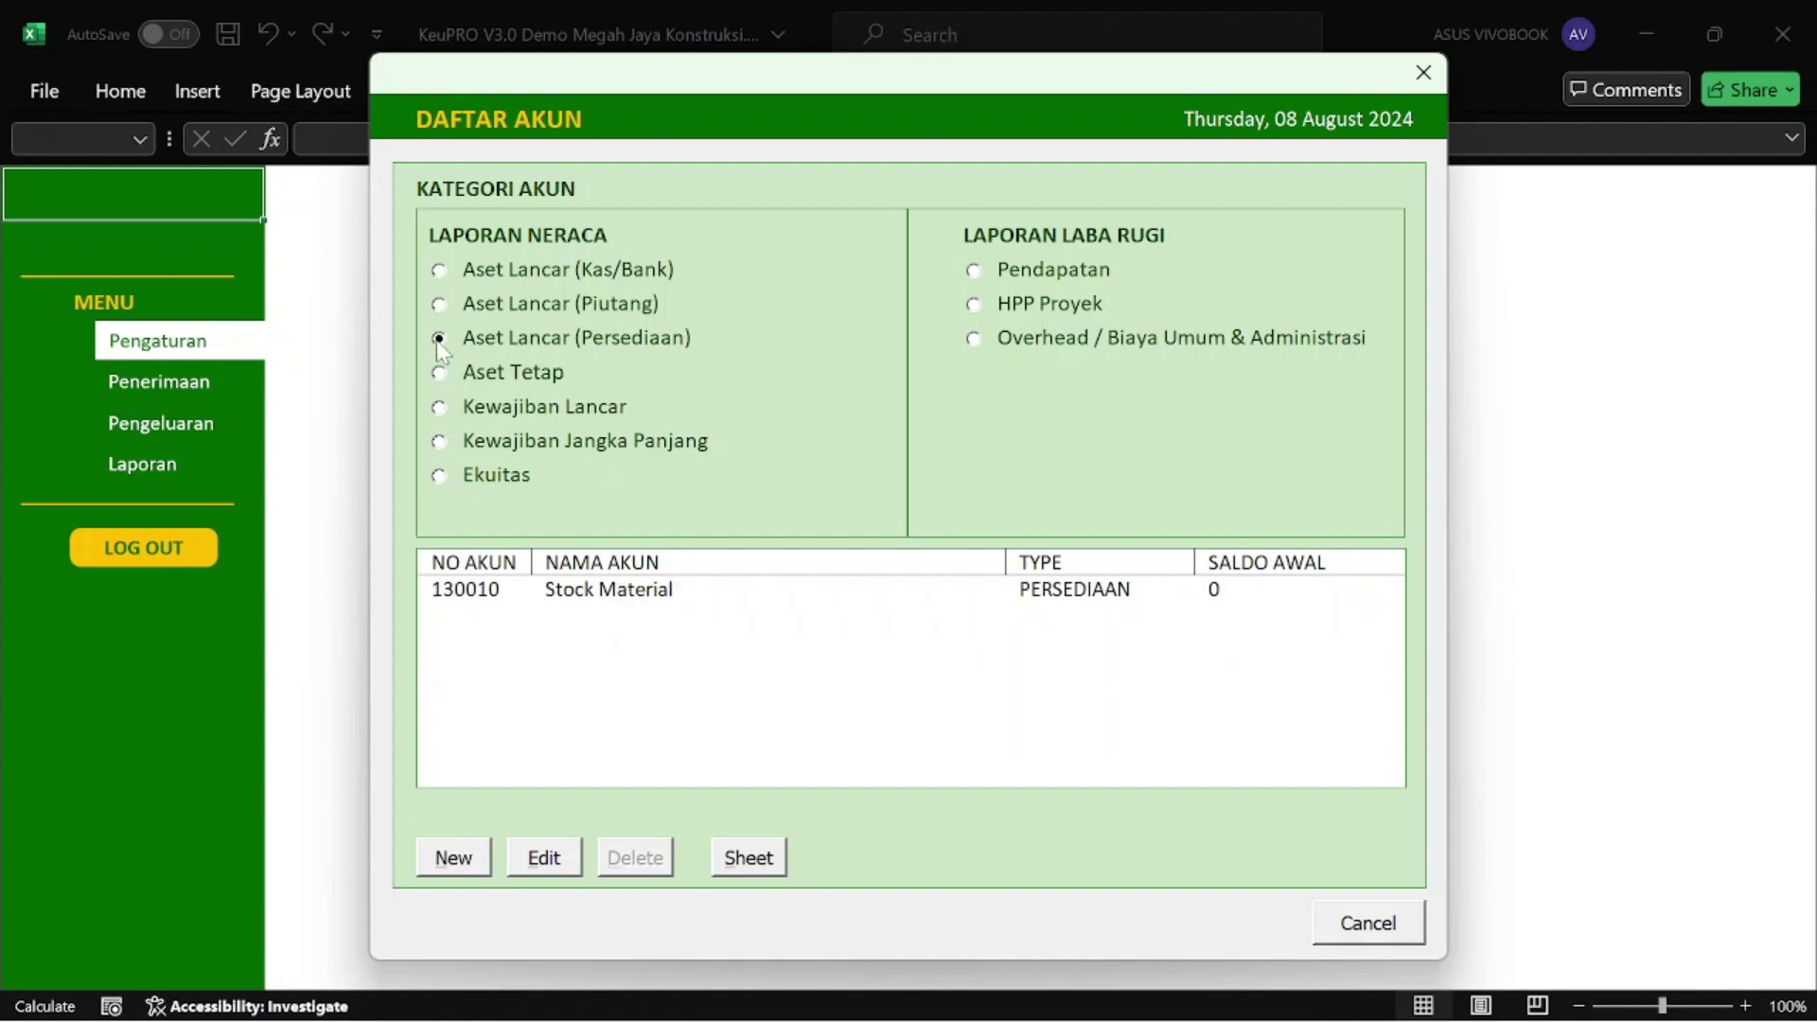
{"action": "left_click", "coordinate": [447, 373]}
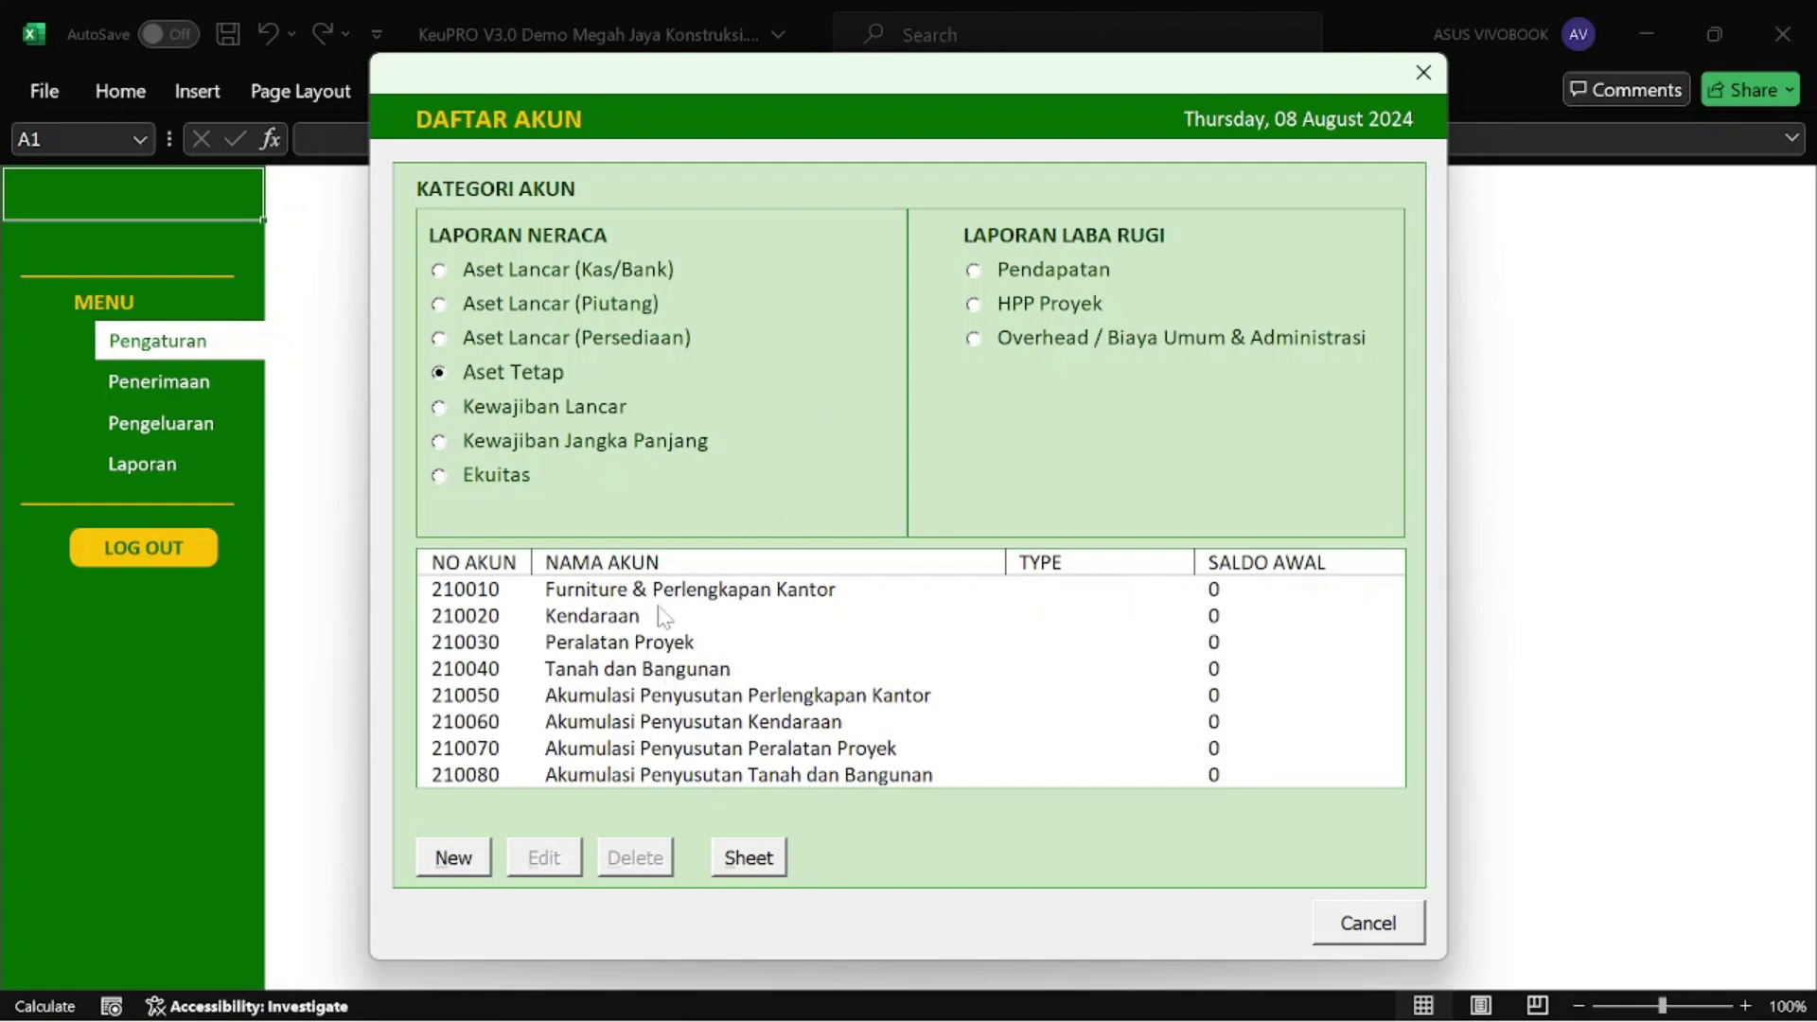
{"action": "left_click", "coordinate": [441, 478]}
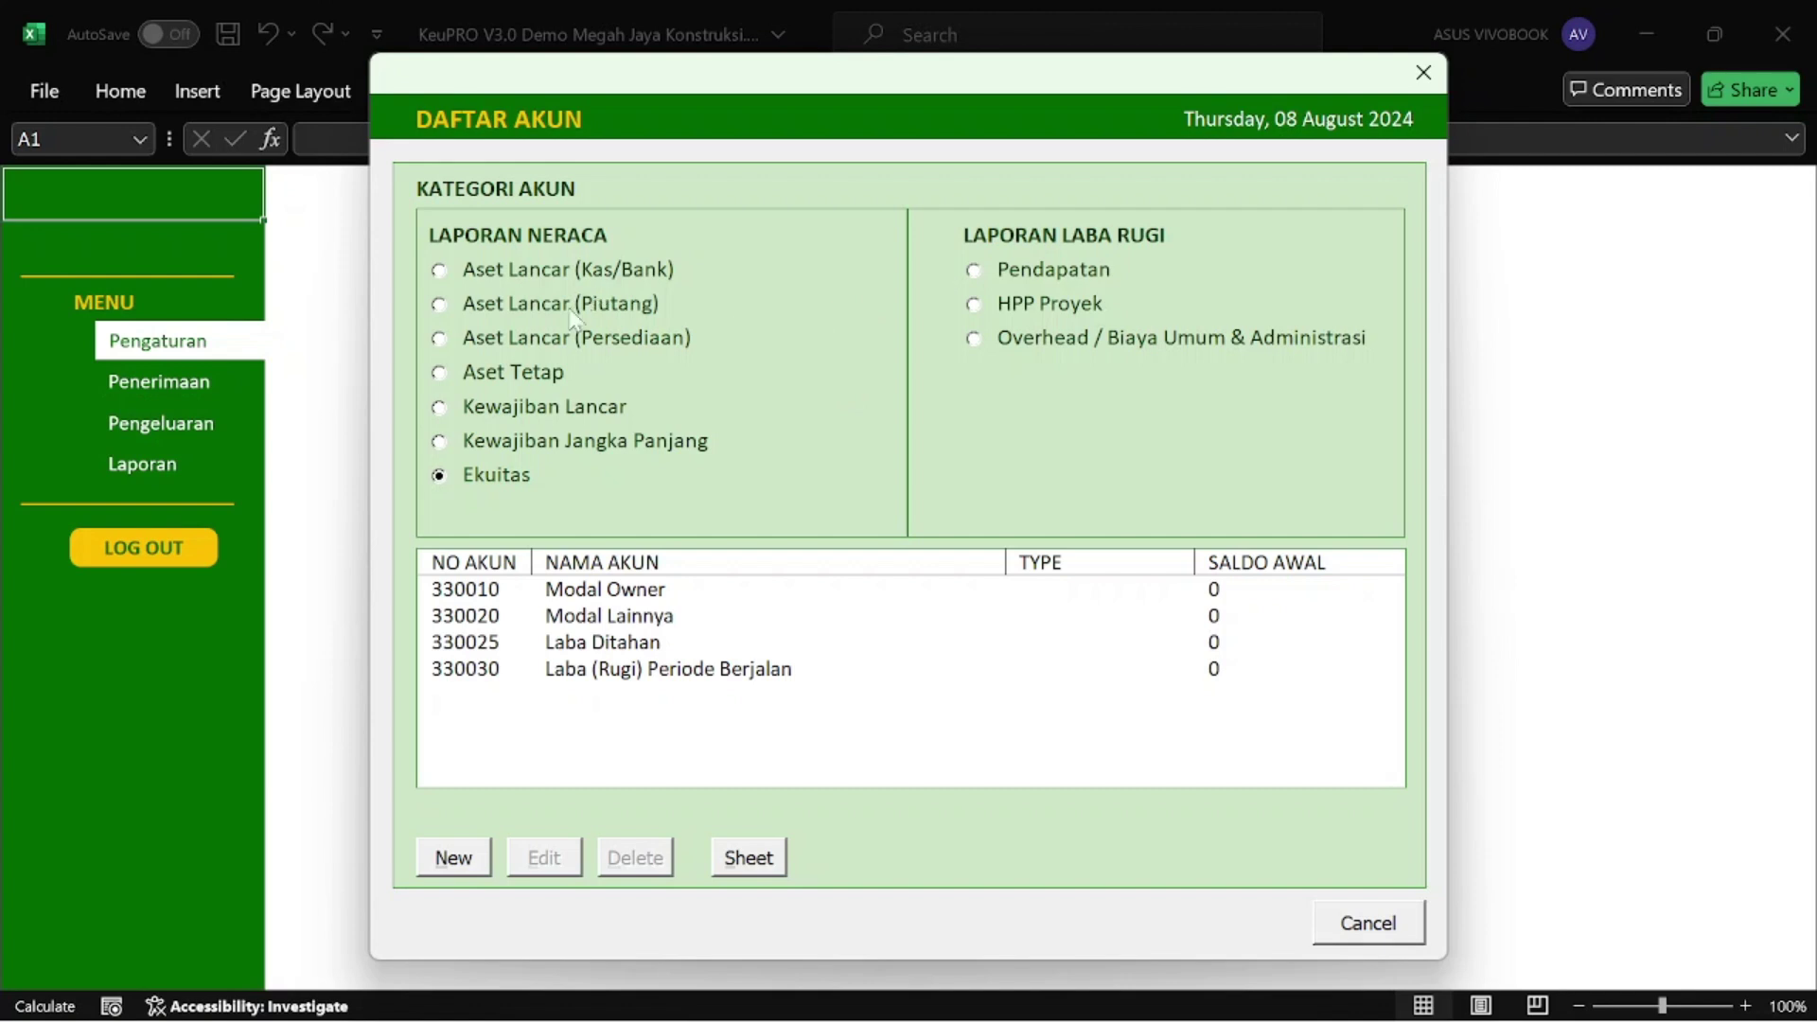
Review the profit and loss accounts under Pendapatan, HPP Proyek and Overhead, and close the account list.
{"action": "left_click", "coordinate": [973, 272]}
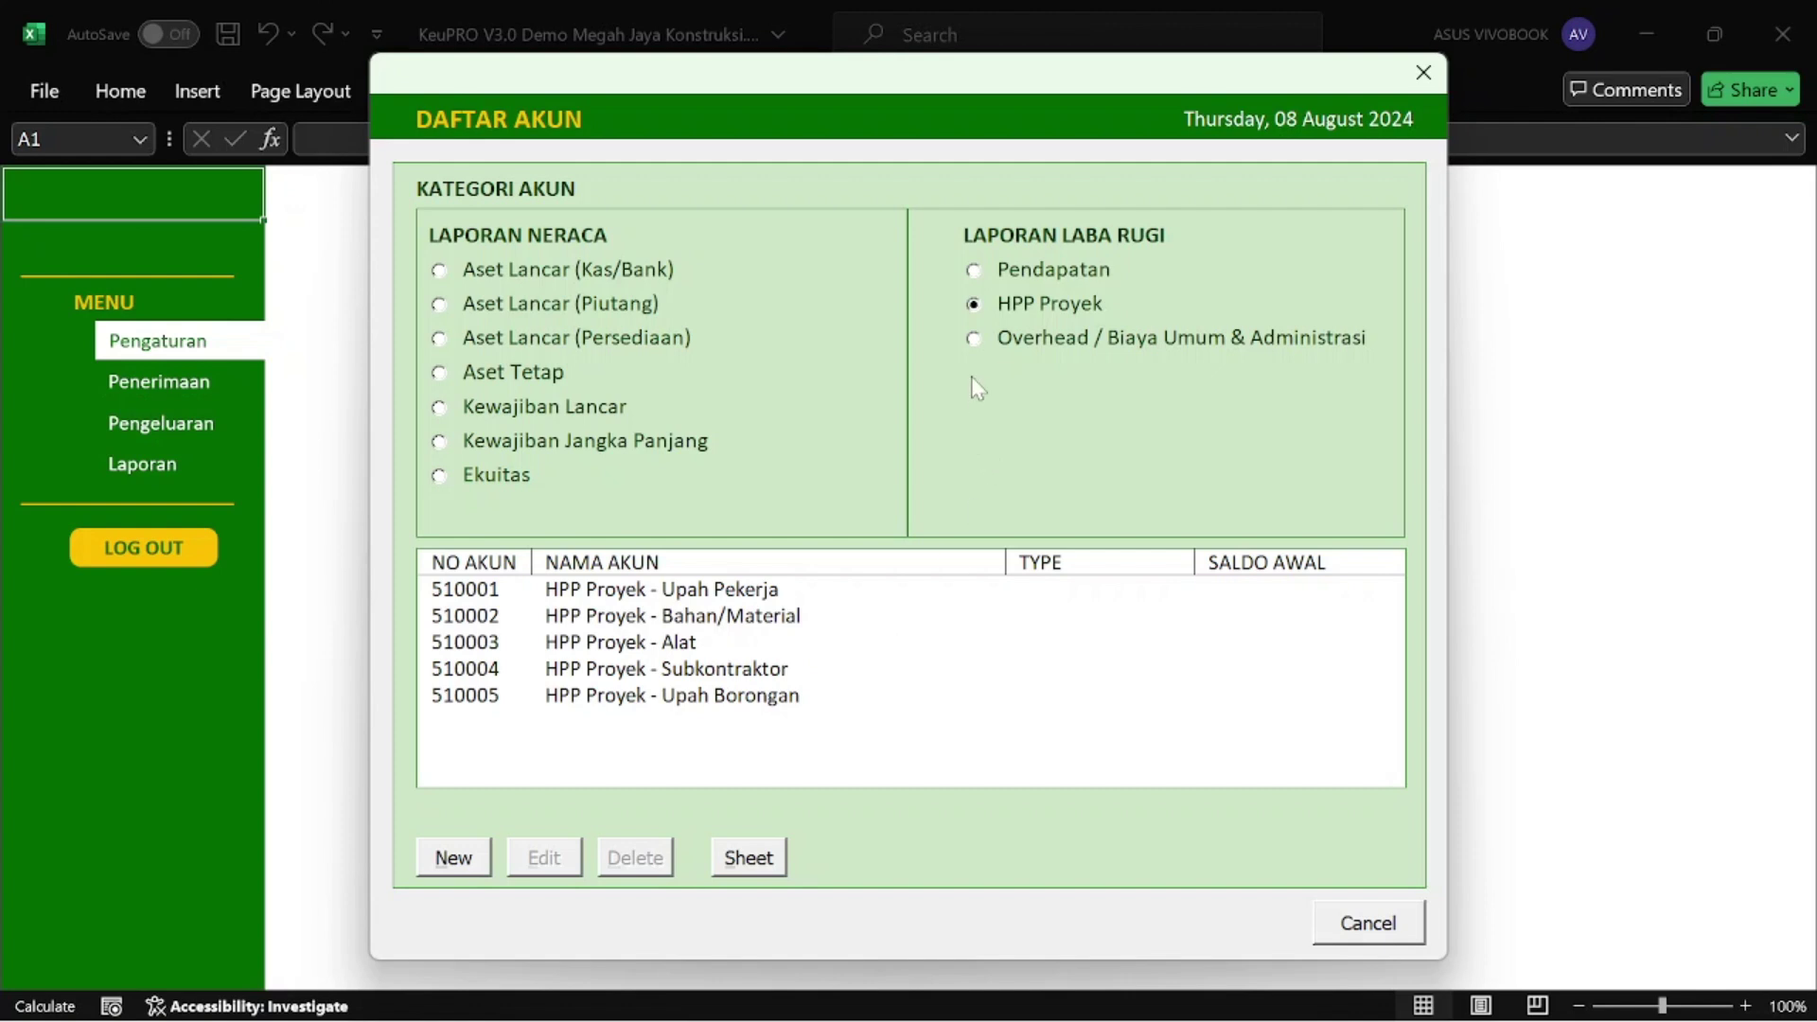
{"action": "left_click", "coordinate": [975, 339]}
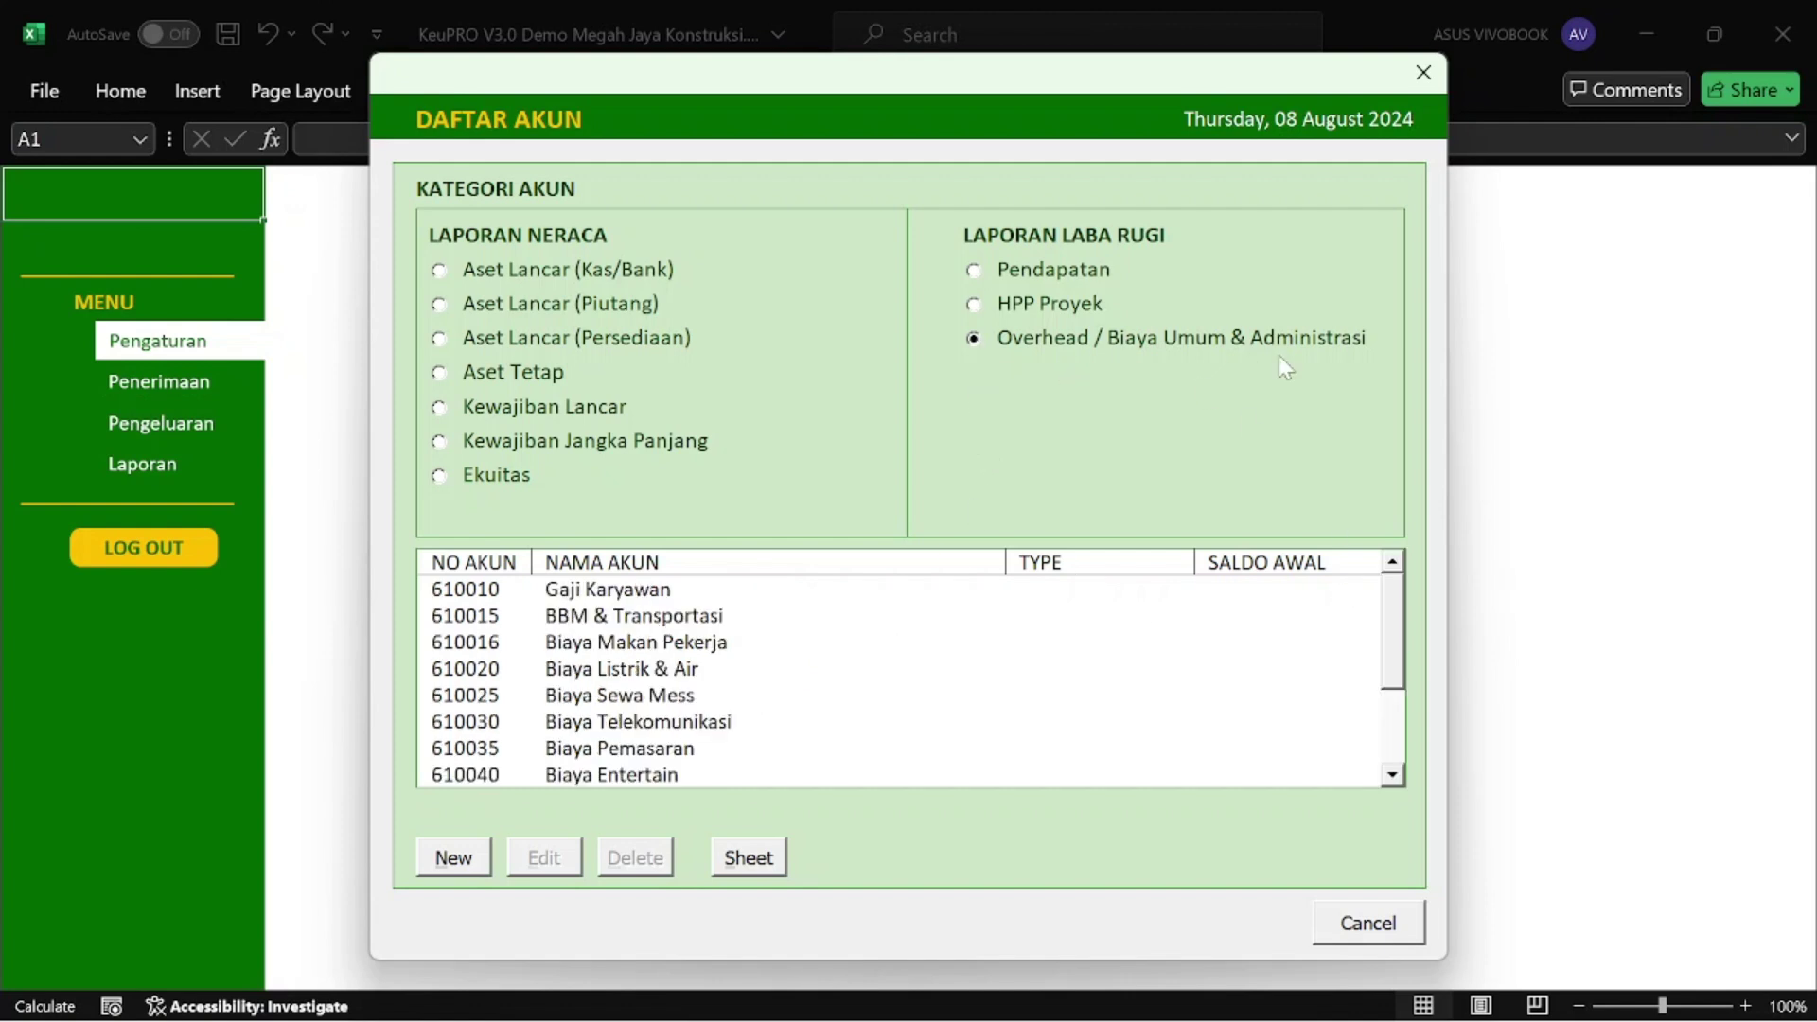
{"action": "left_click_drag", "start_coordinate": [1395, 611], "coordinate": [1405, 733]}
{"action": "scroll", "coordinate": [719, 662], "scroll_direction": "up", "scroll_amount": 2}
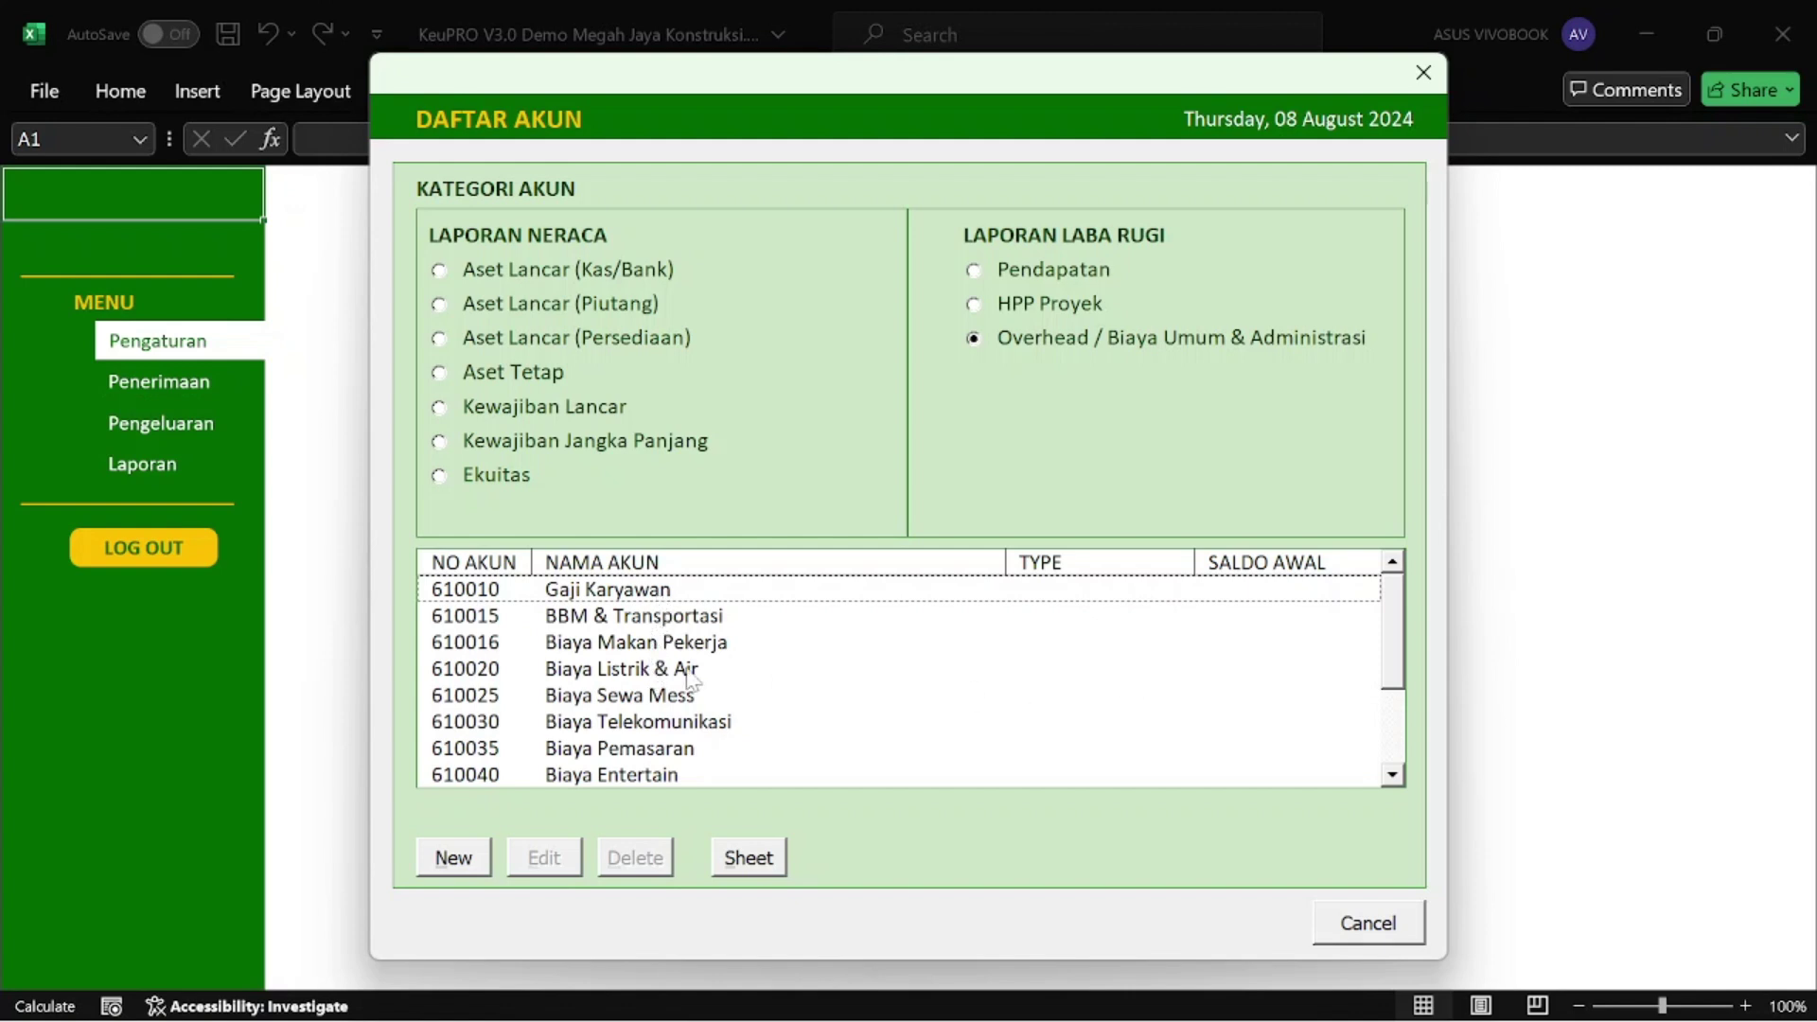
{"action": "left_click_drag", "start_coordinate": [1396, 632], "coordinate": [1391, 752]}
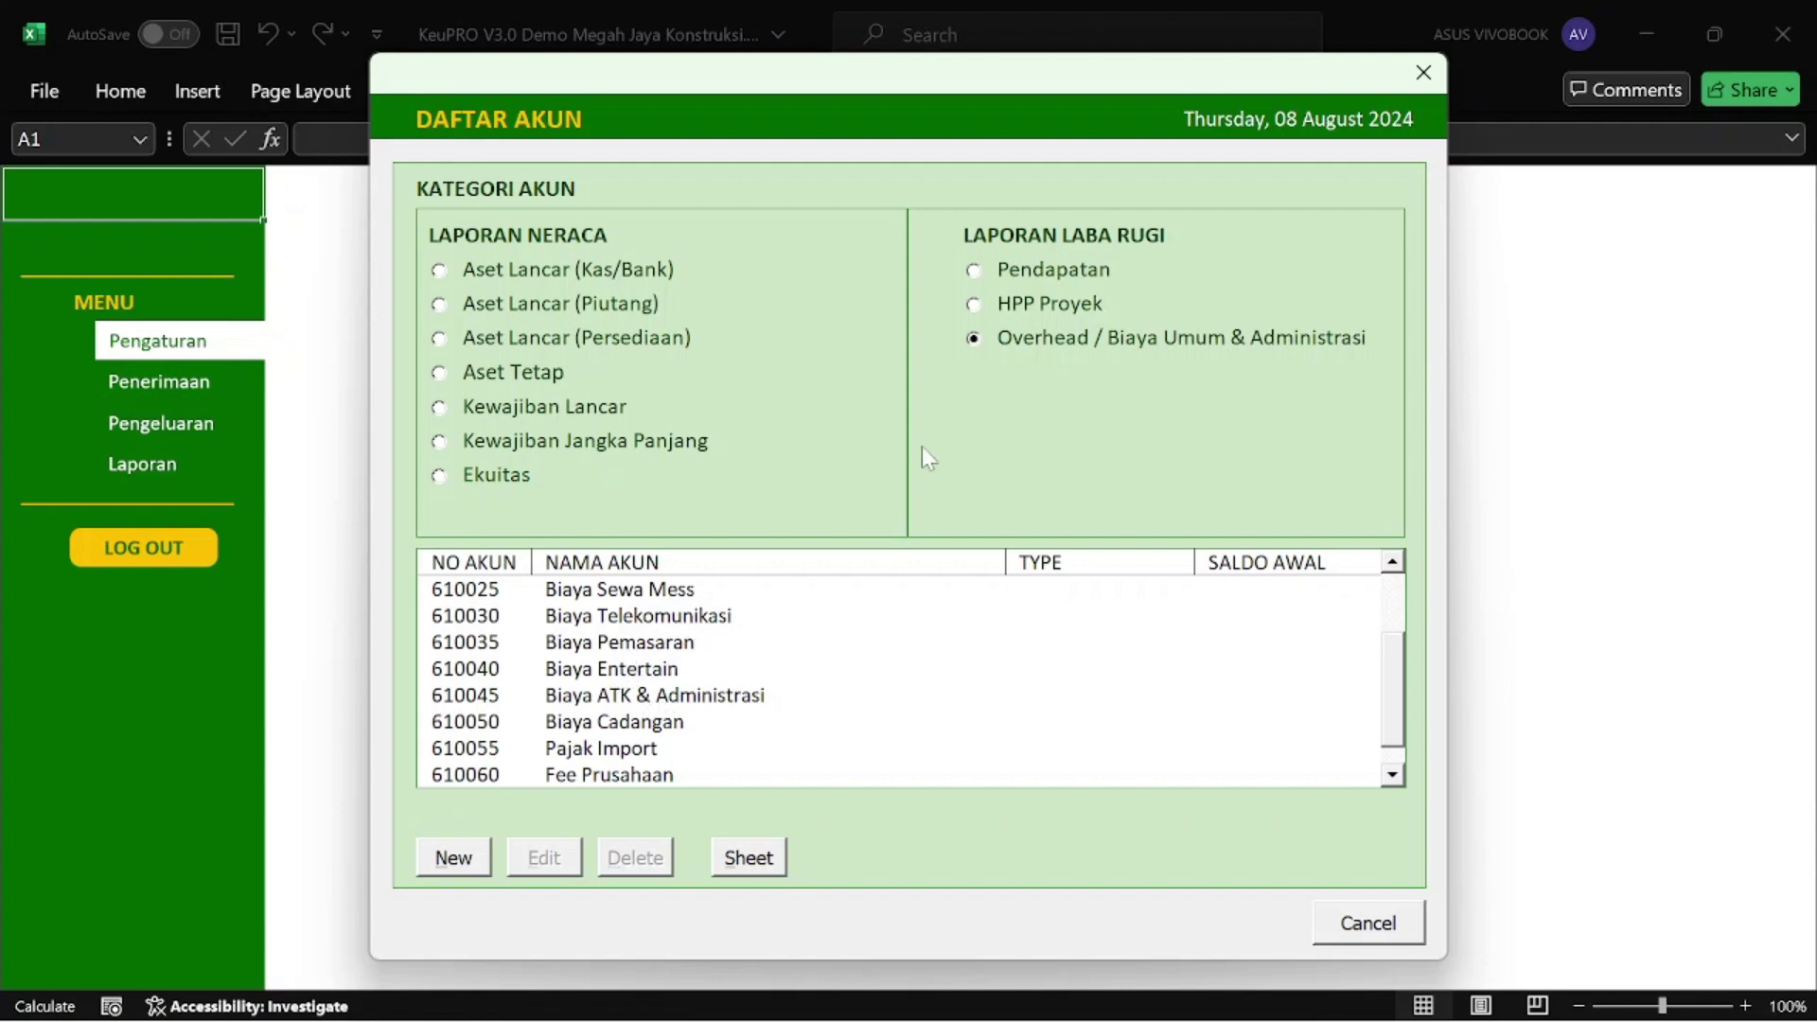
{"action": "left_click", "coordinate": [1363, 924]}
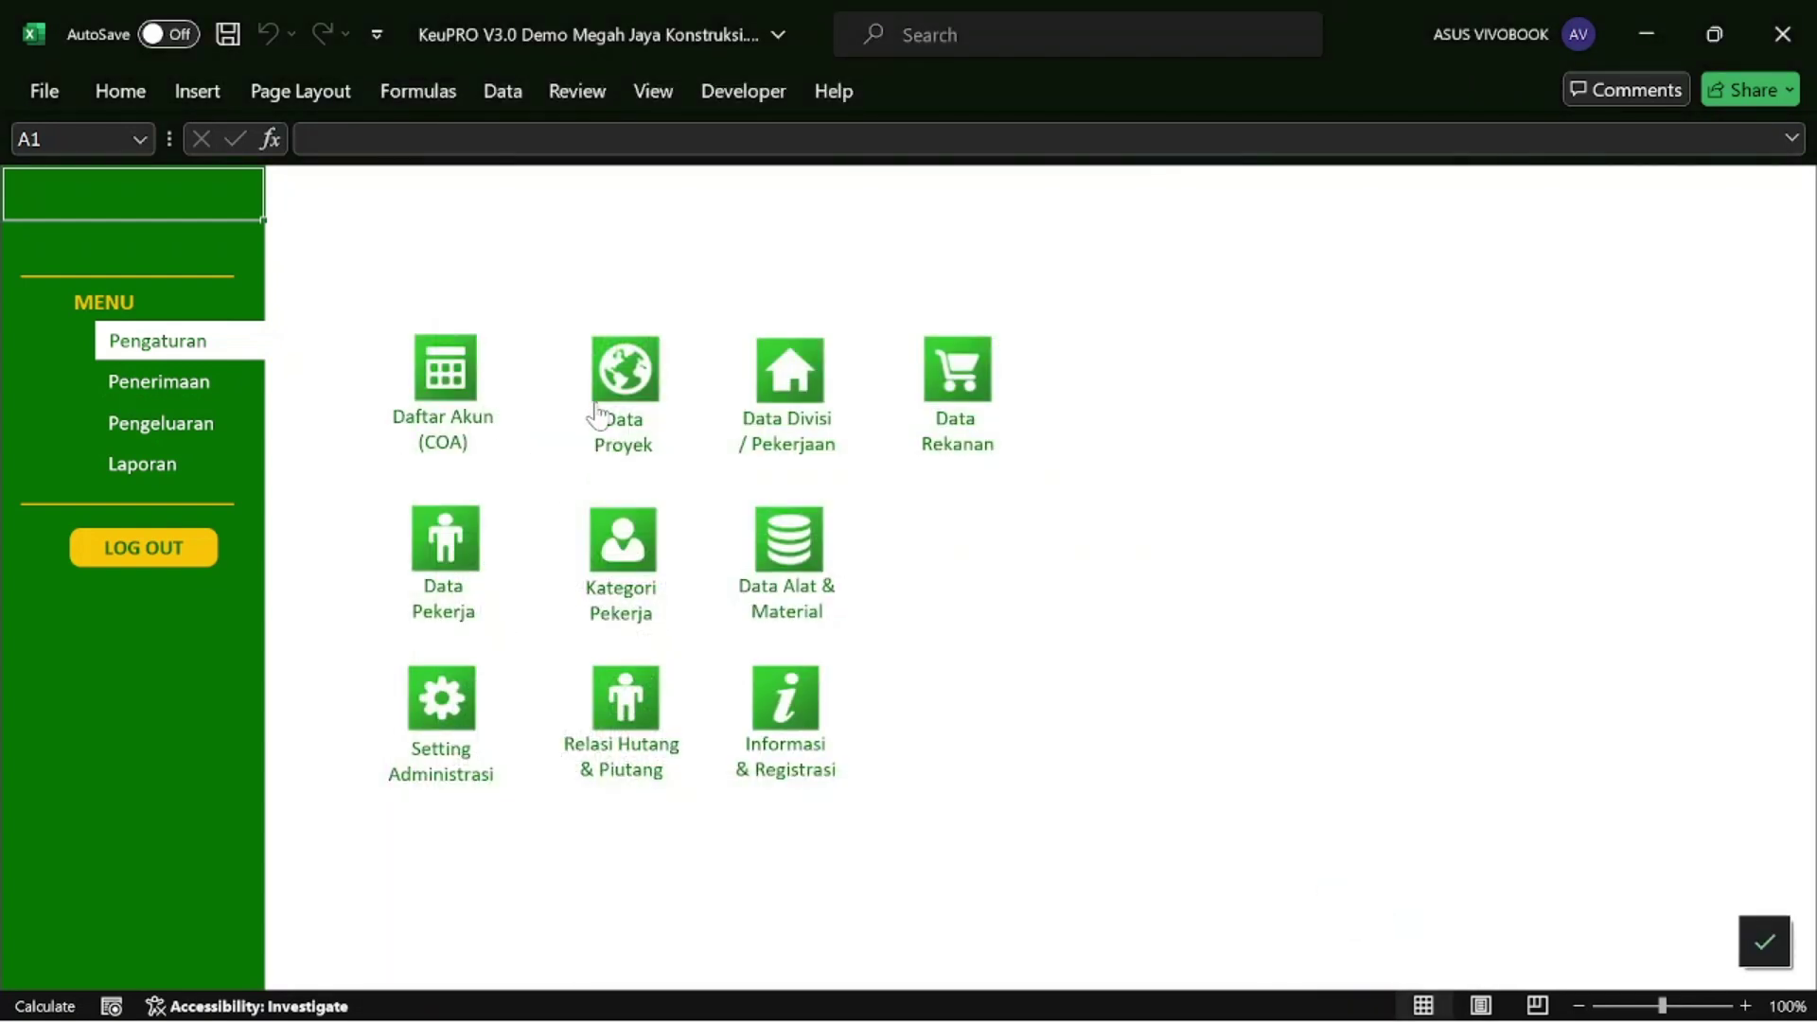
Start a new record in Data Proyek named "Pekerjaaan RSUD paket 2" and fill in the project's address.
{"action": "left_click", "coordinate": [649, 403]}
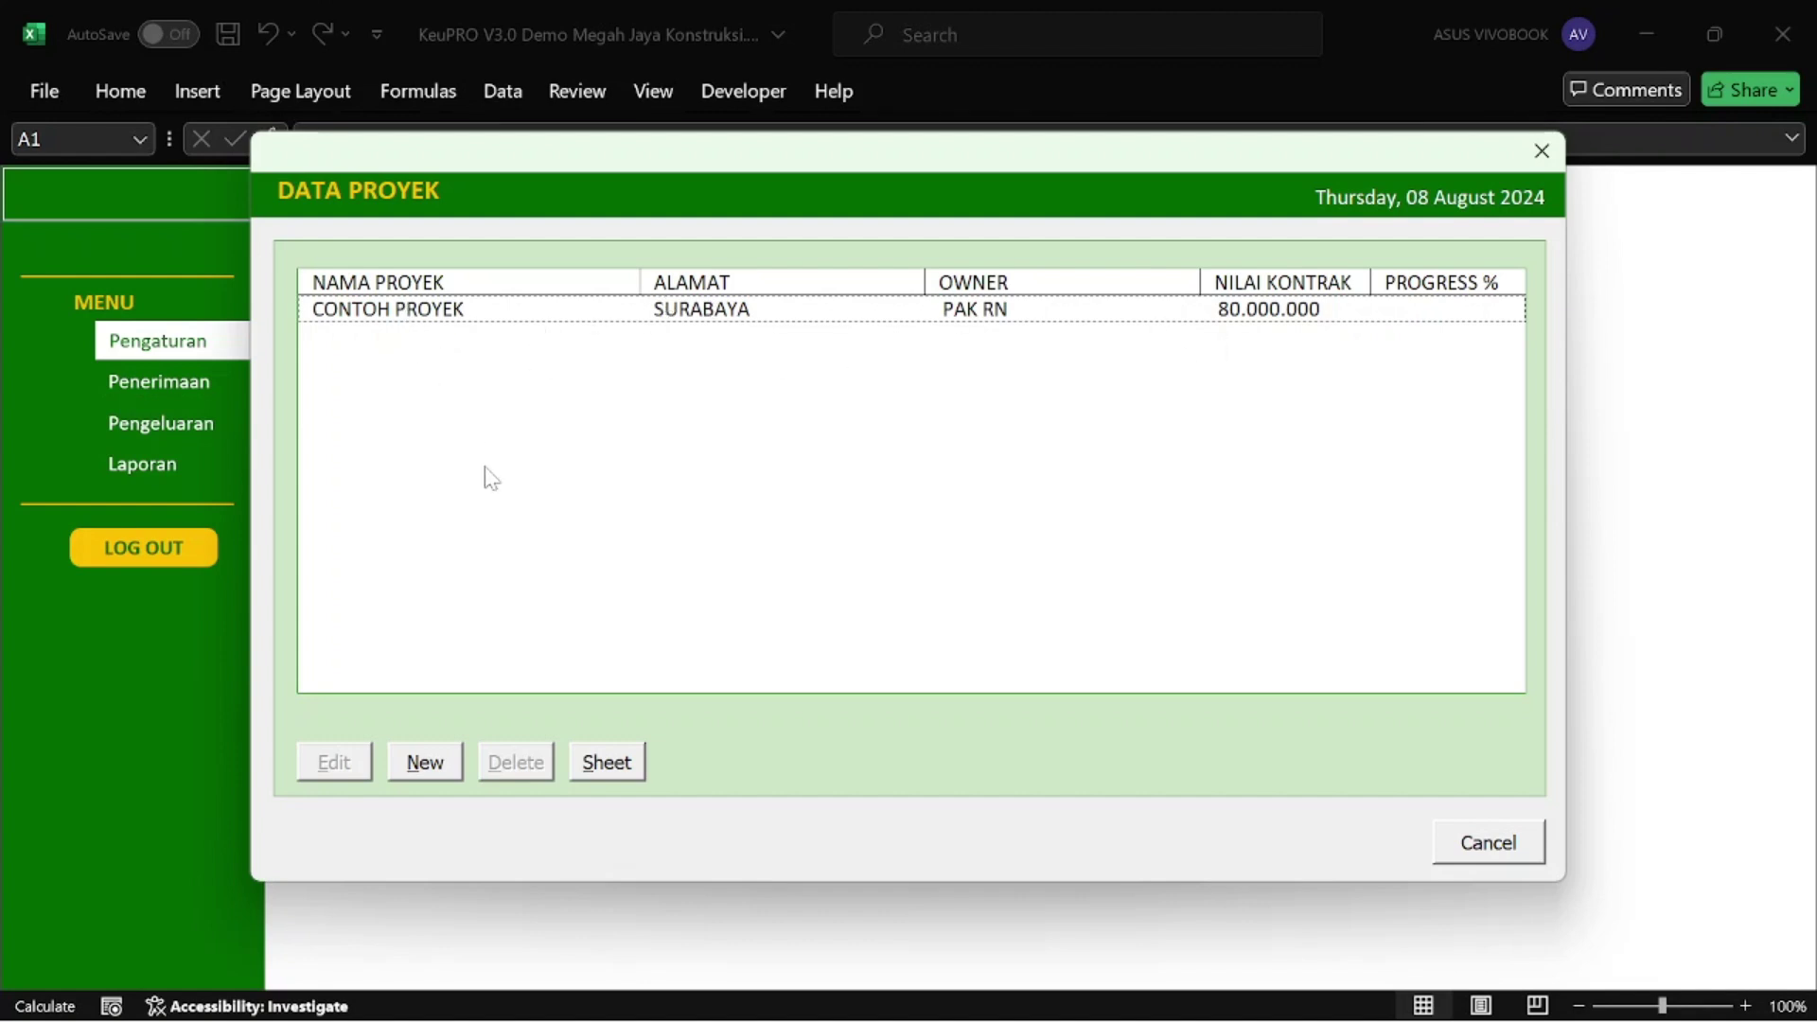
{"action": "left_click", "coordinate": [450, 765]}
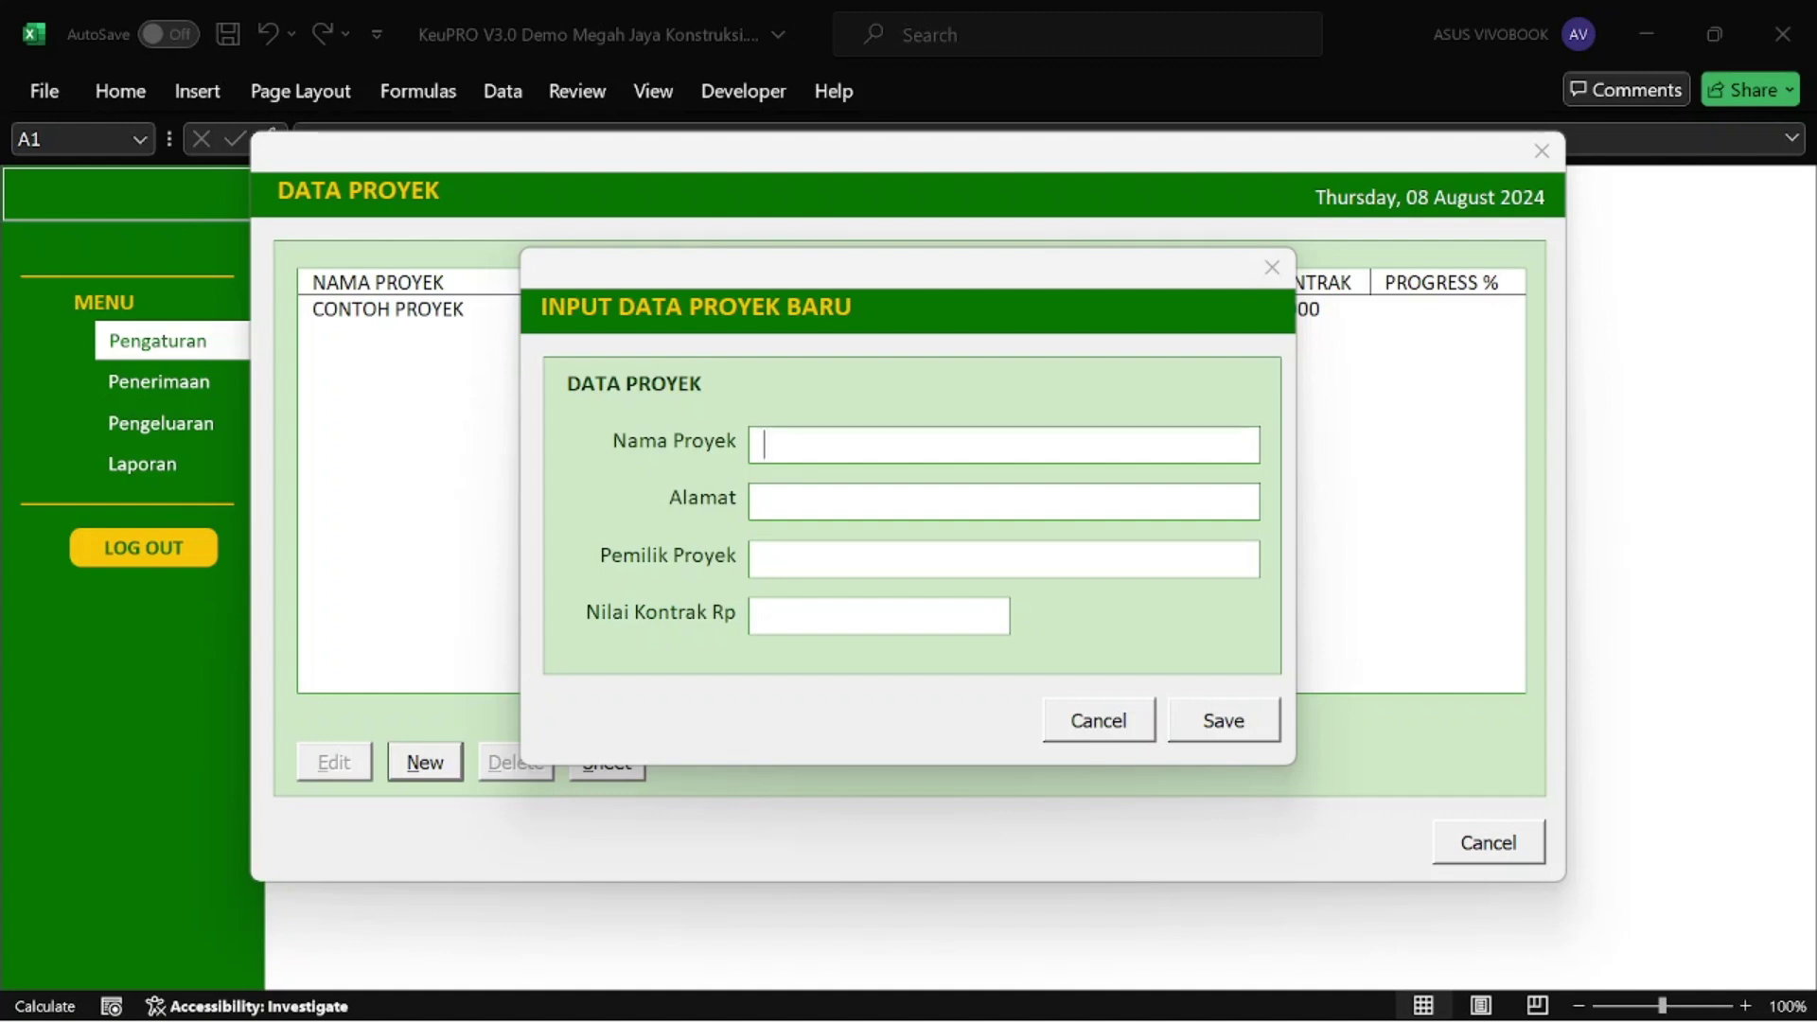
{"action": "type", "text": "Pekerjaa"}
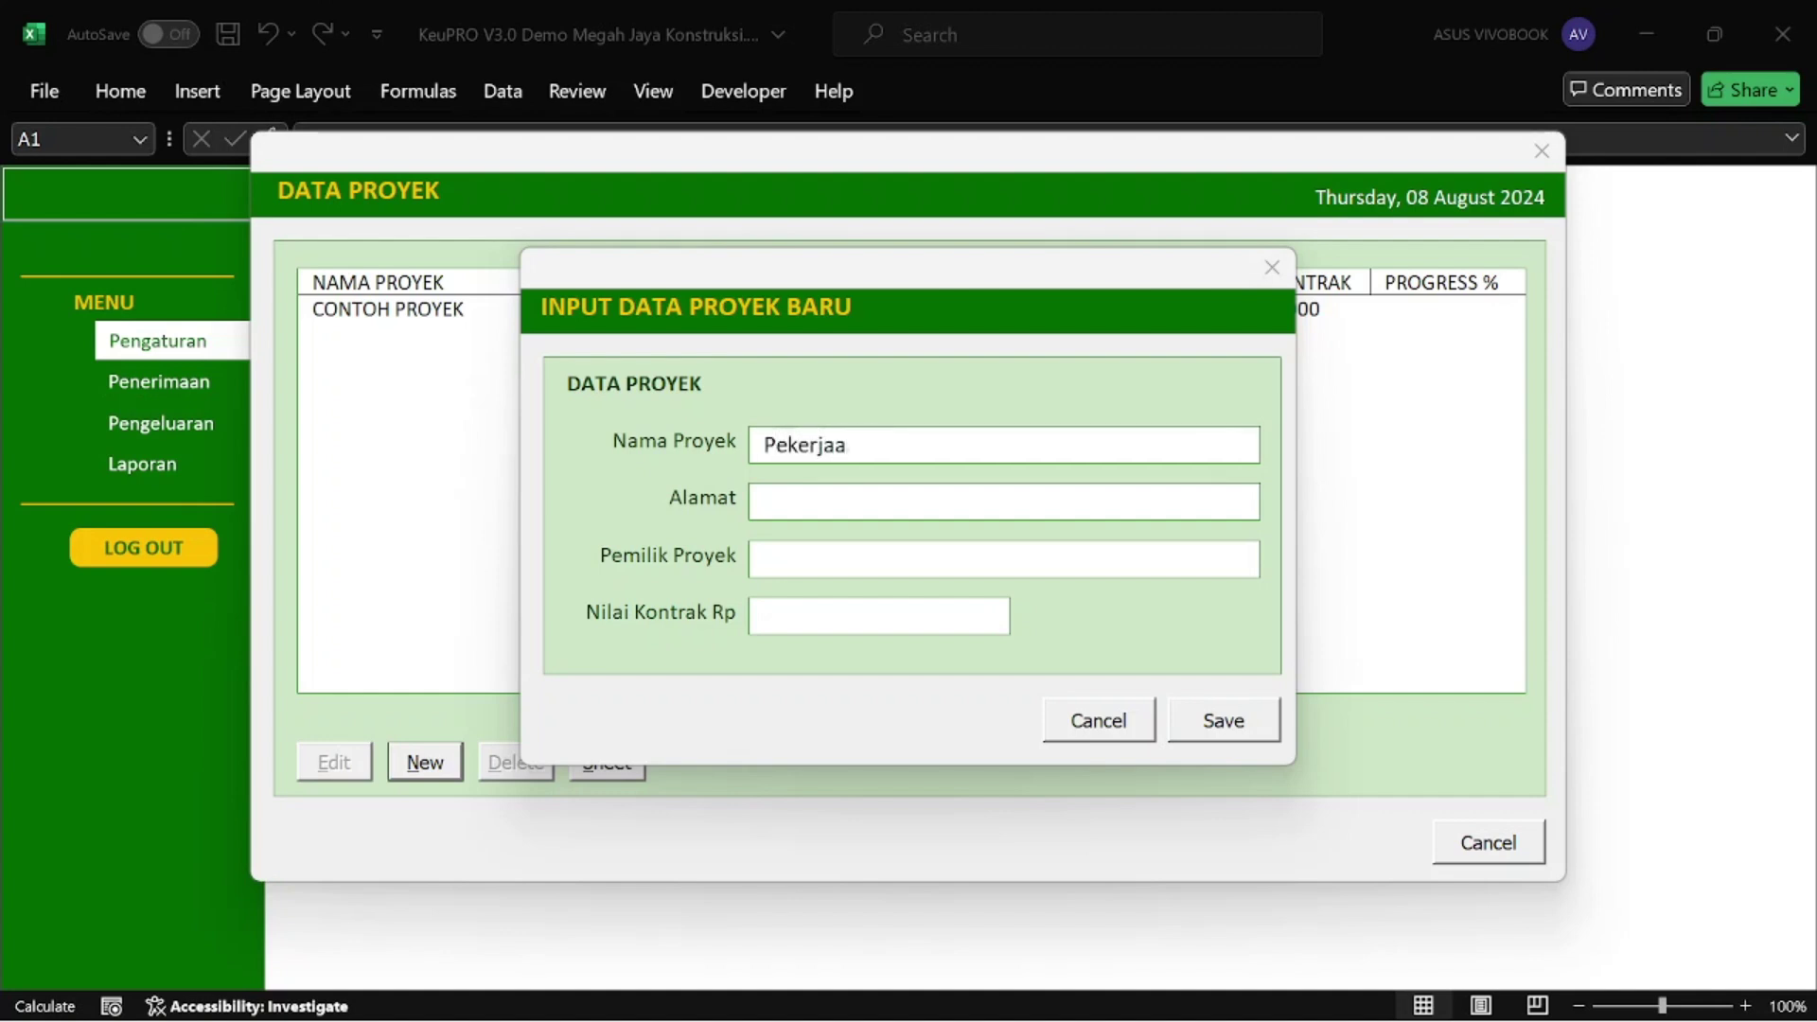
{"action": "type", "text": "n RSUM"}
{"action": "key", "text": "BackSpace"}
{"action": "type", "text": "D paket 2"}
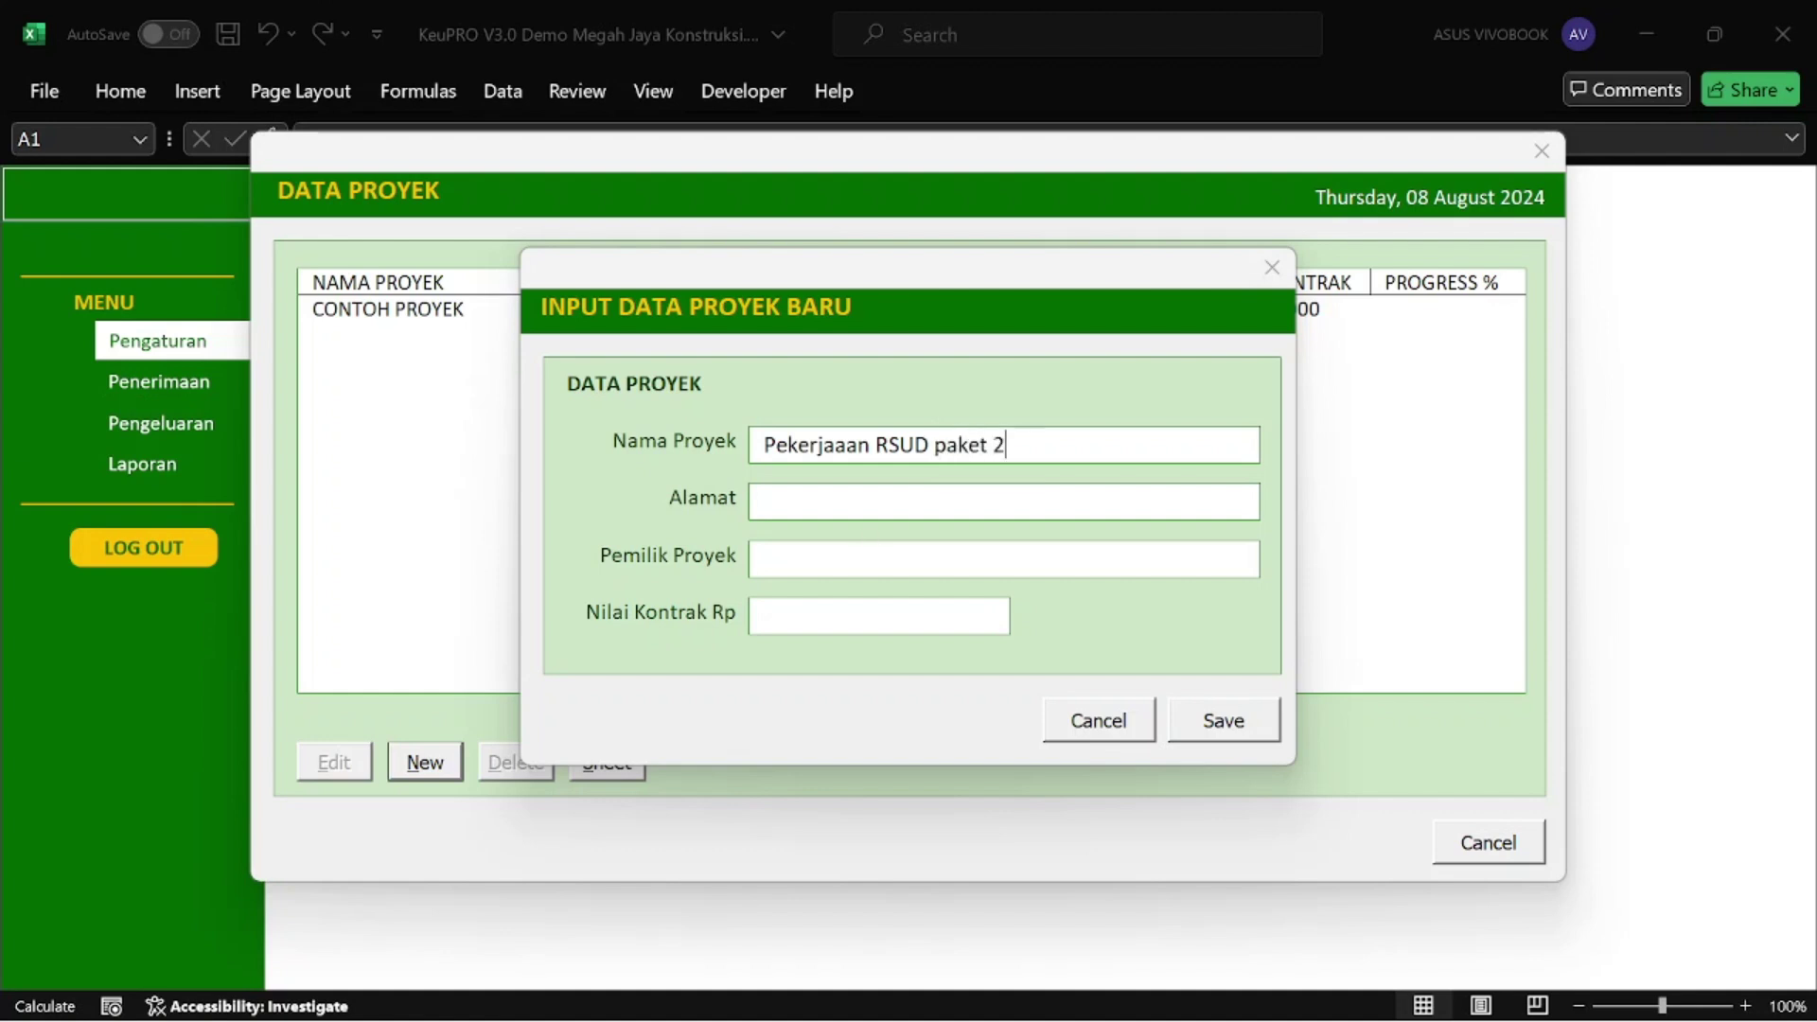
{"action": "key", "text": "Tab"}
{"action": "type", "text": "Jl Jend Sudirman"}
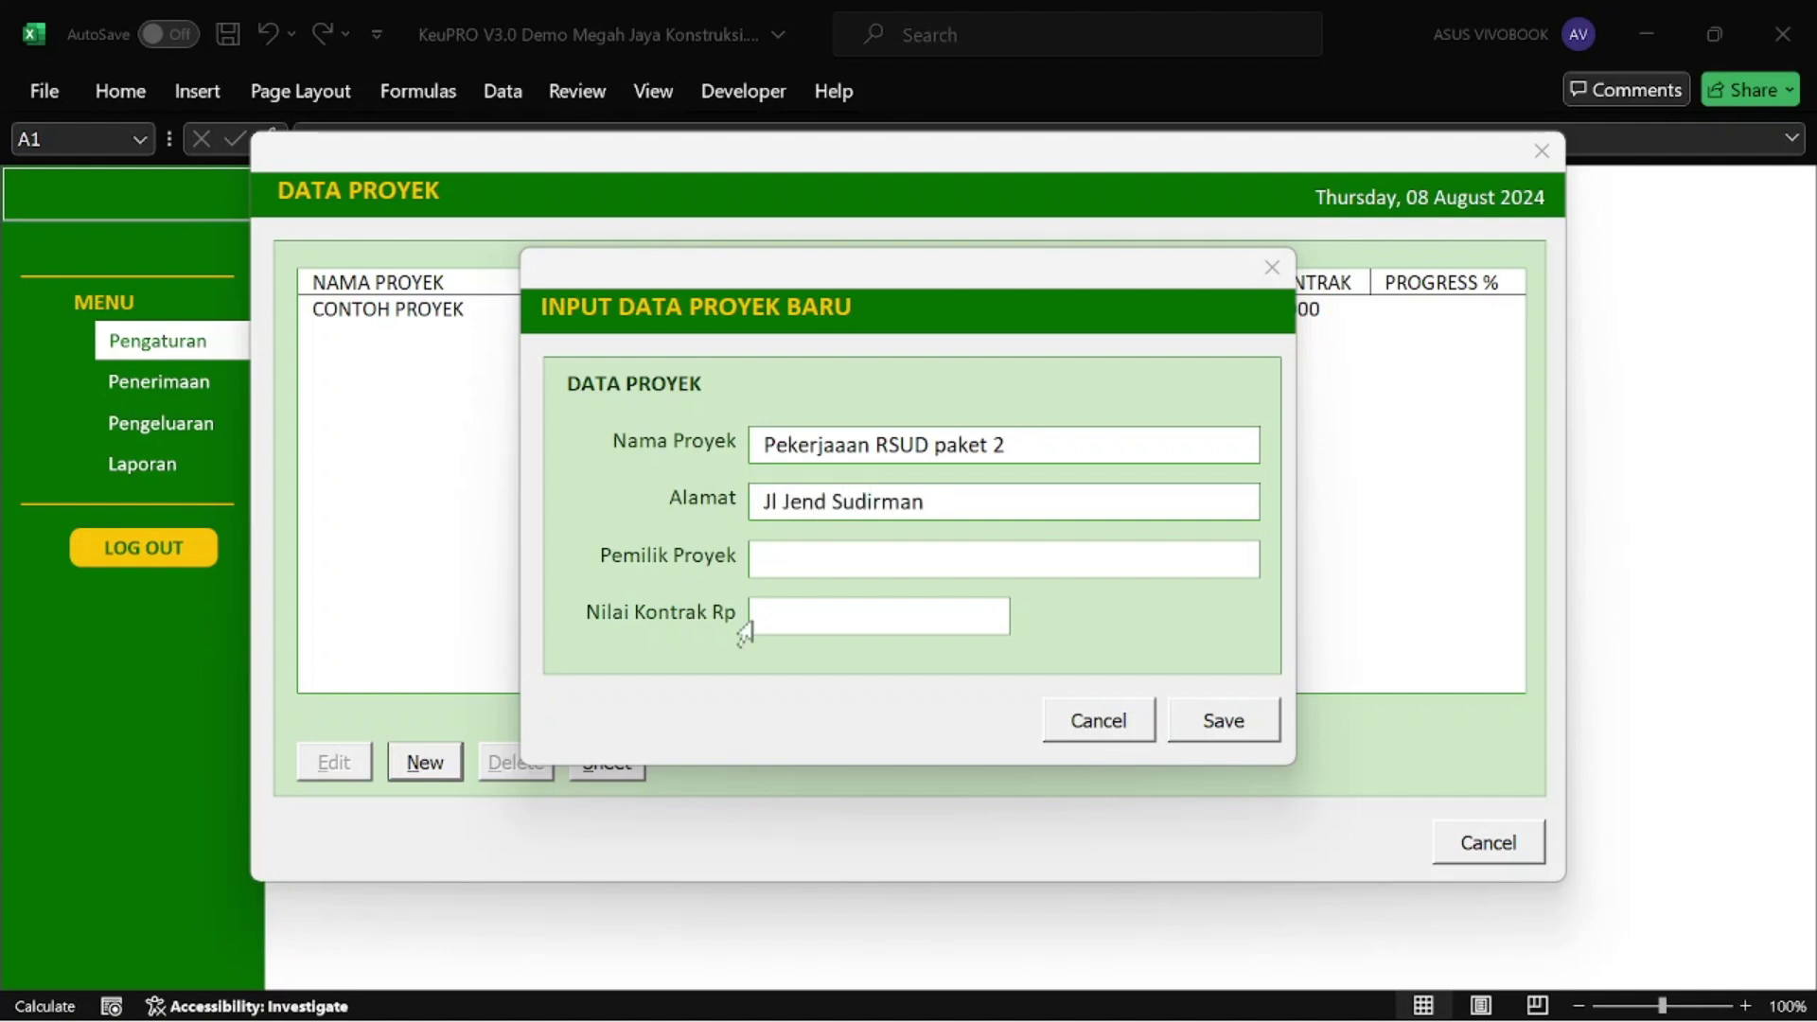
{"action": "key", "text": "Tab"}
{"action": "type", "text": "Dinke500"}
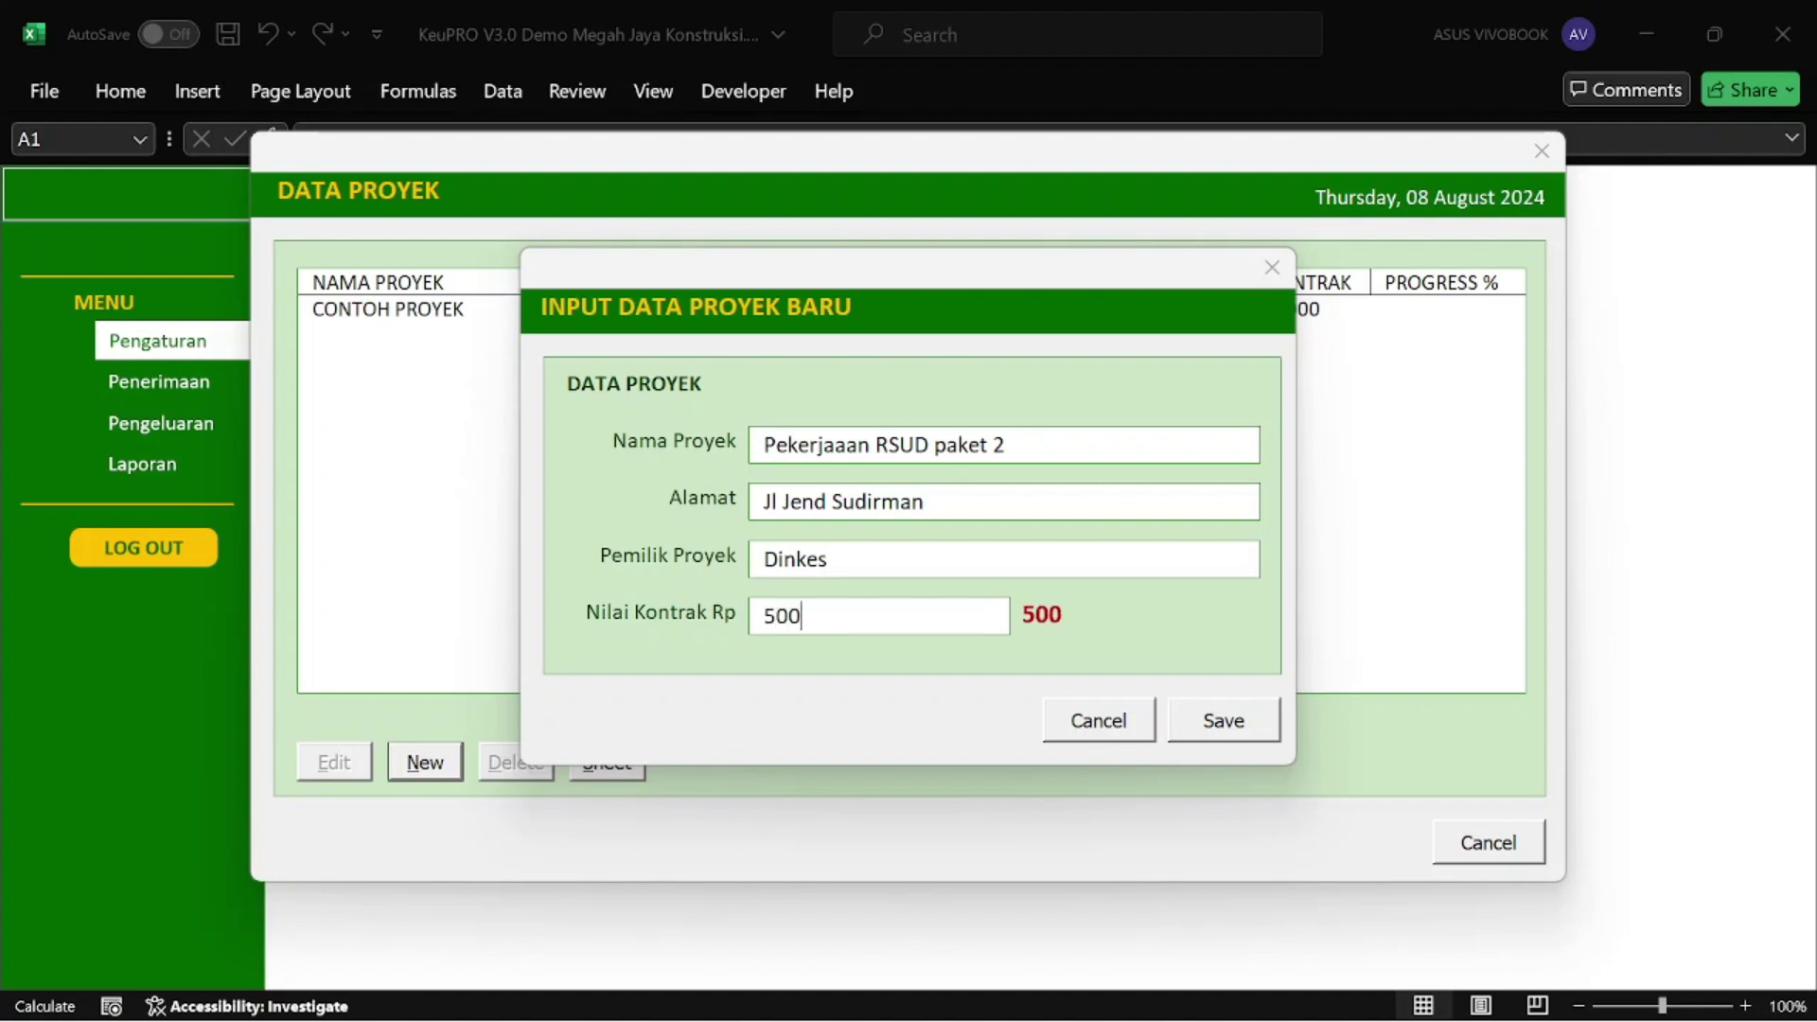
{"action": "type", "text": "0000000"}
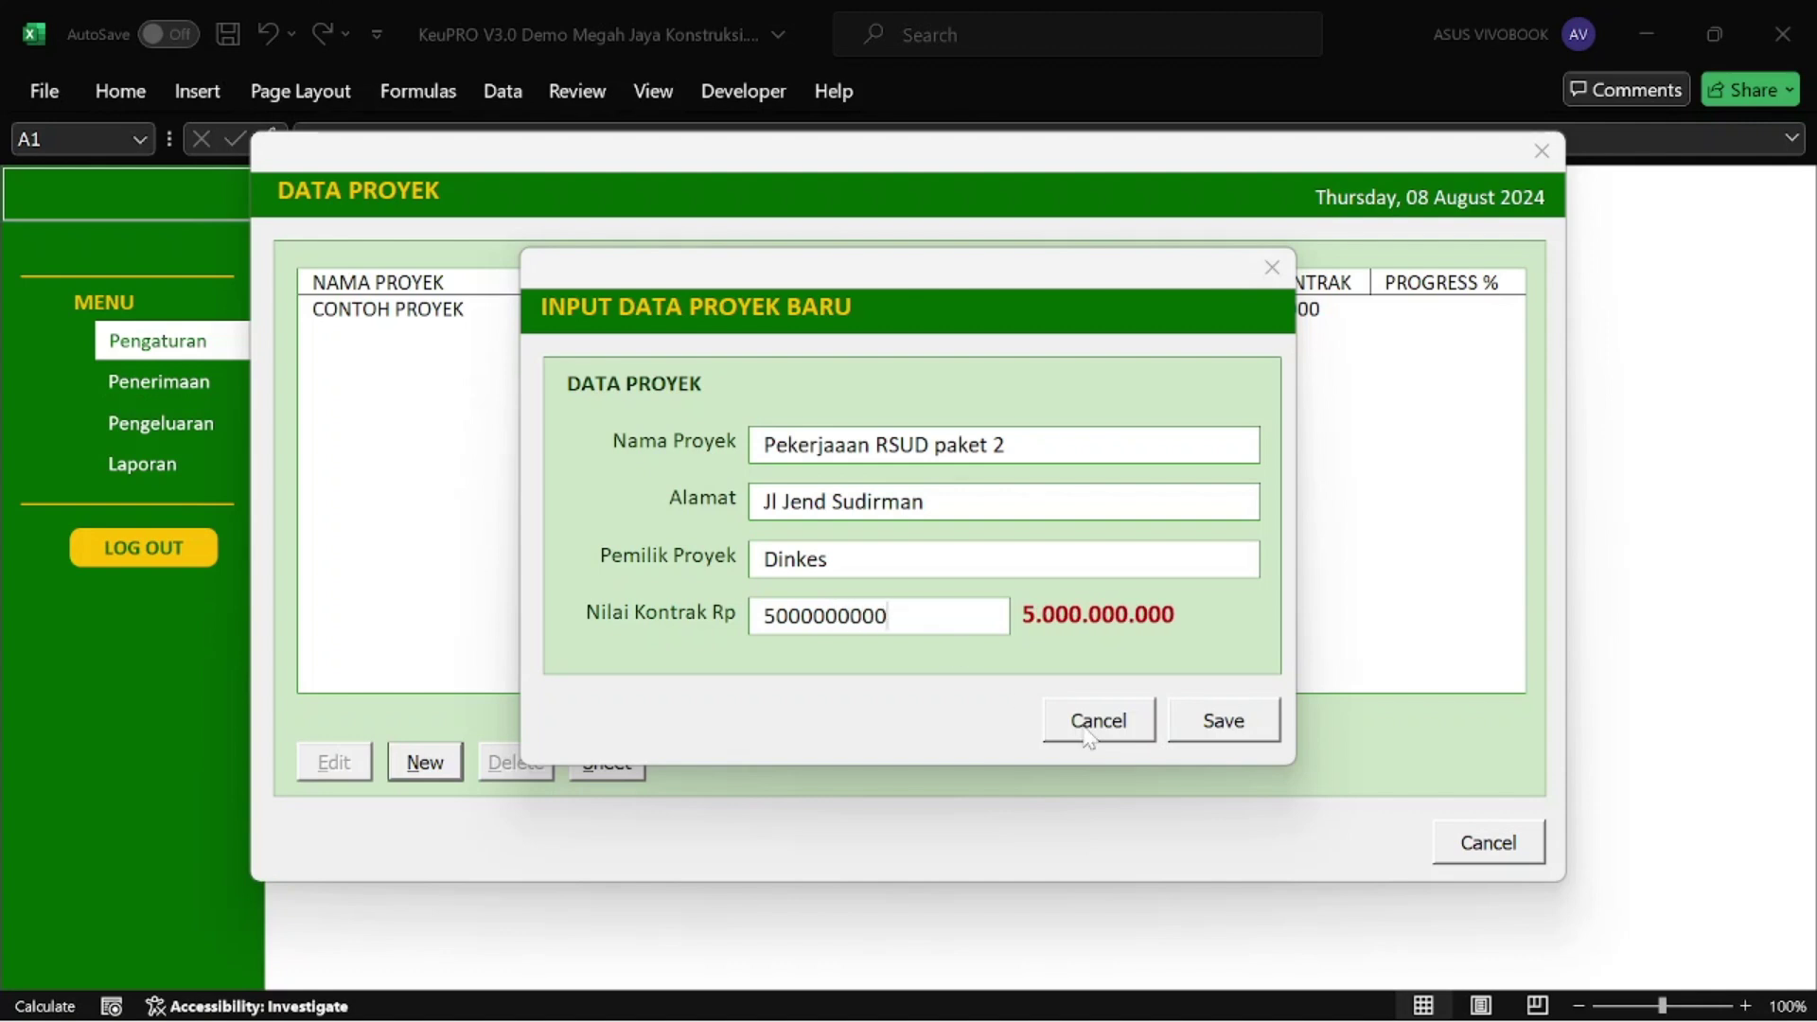
{"action": "left_click", "coordinate": [1218, 721]}
{"action": "left_click", "coordinate": [1013, 628]}
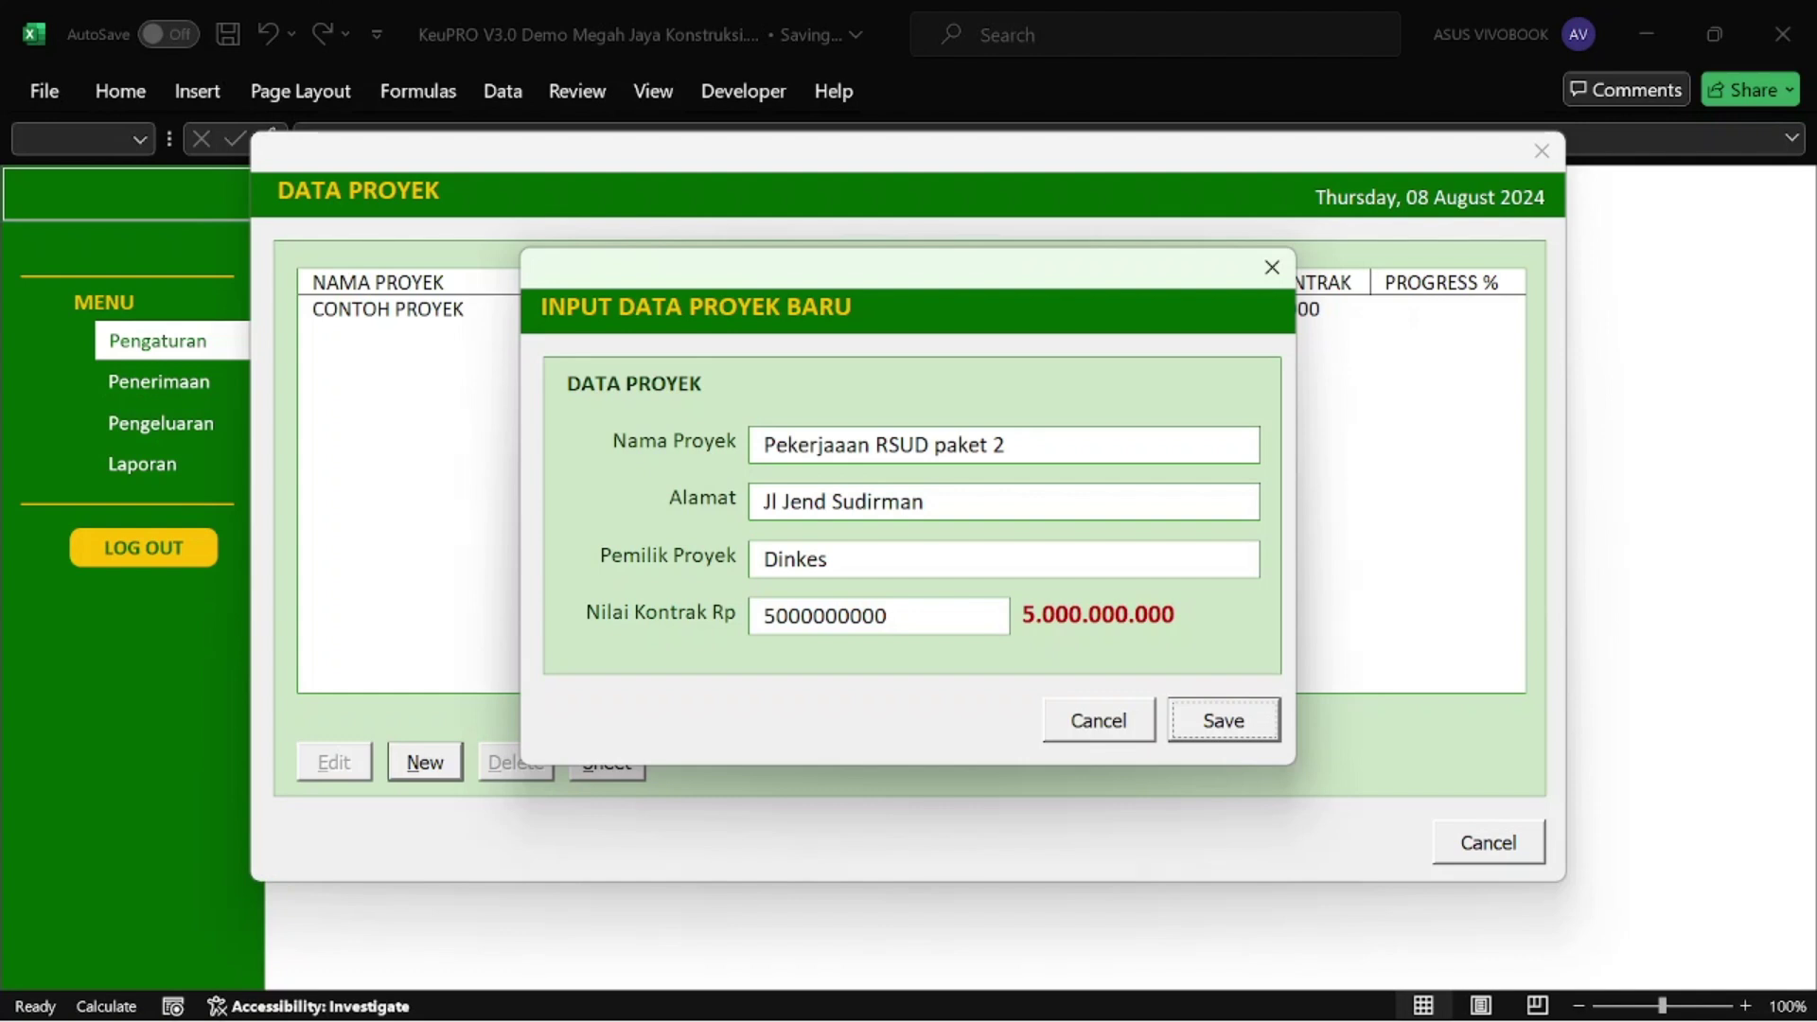
{"action": "left_click", "coordinate": [1269, 271]}
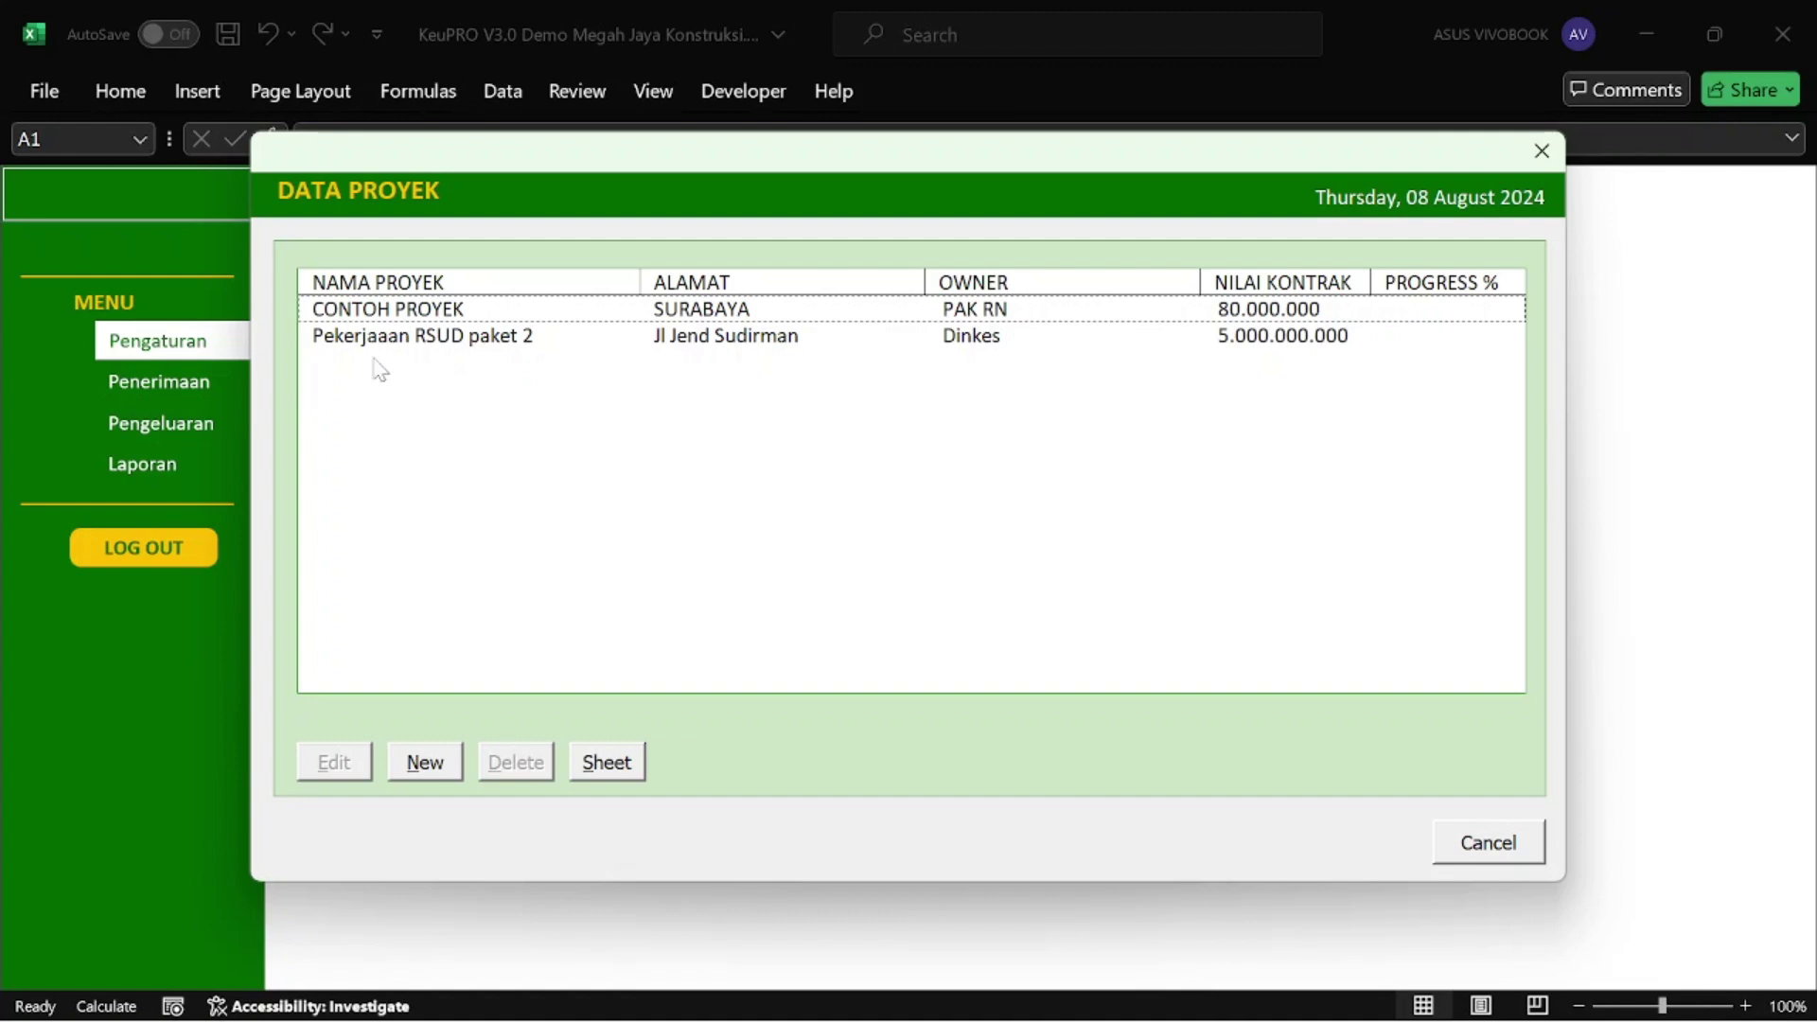
{"action": "left_click", "coordinate": [1465, 849]}
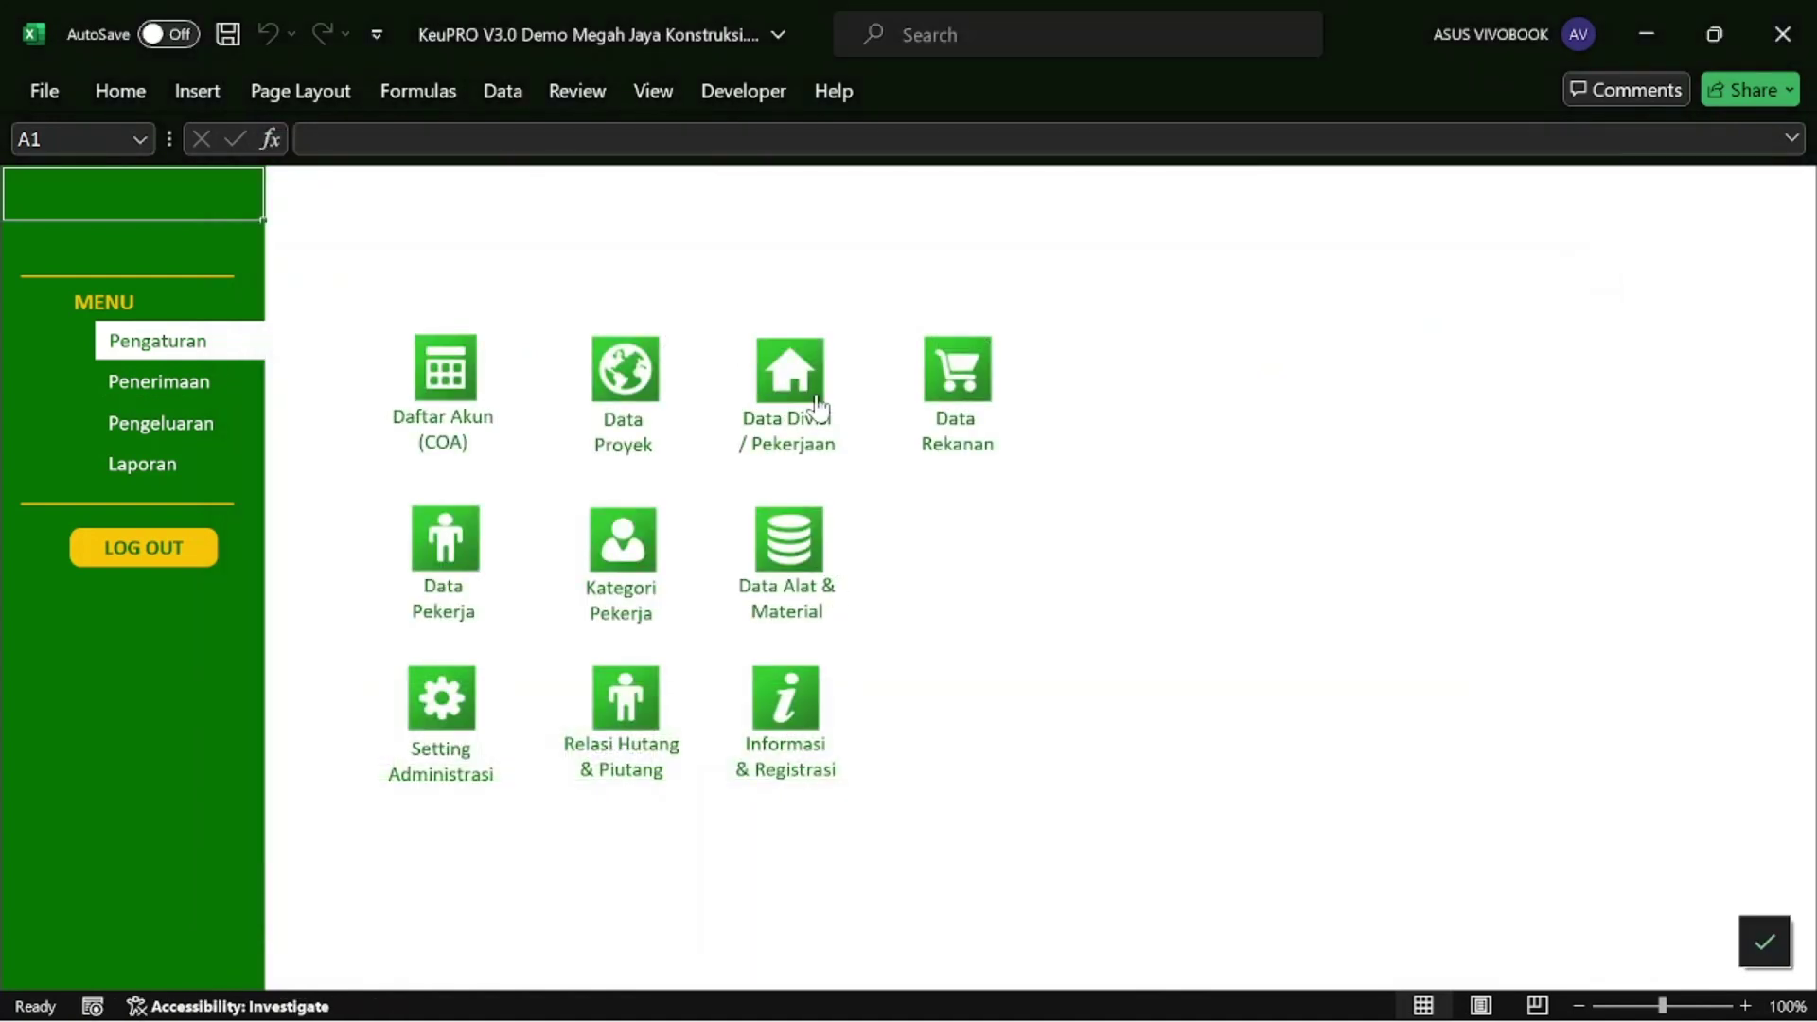
Check the list of projects and their divisions in Data Divisi / Pekerjaan.
{"action": "left_click", "coordinate": [813, 379]}
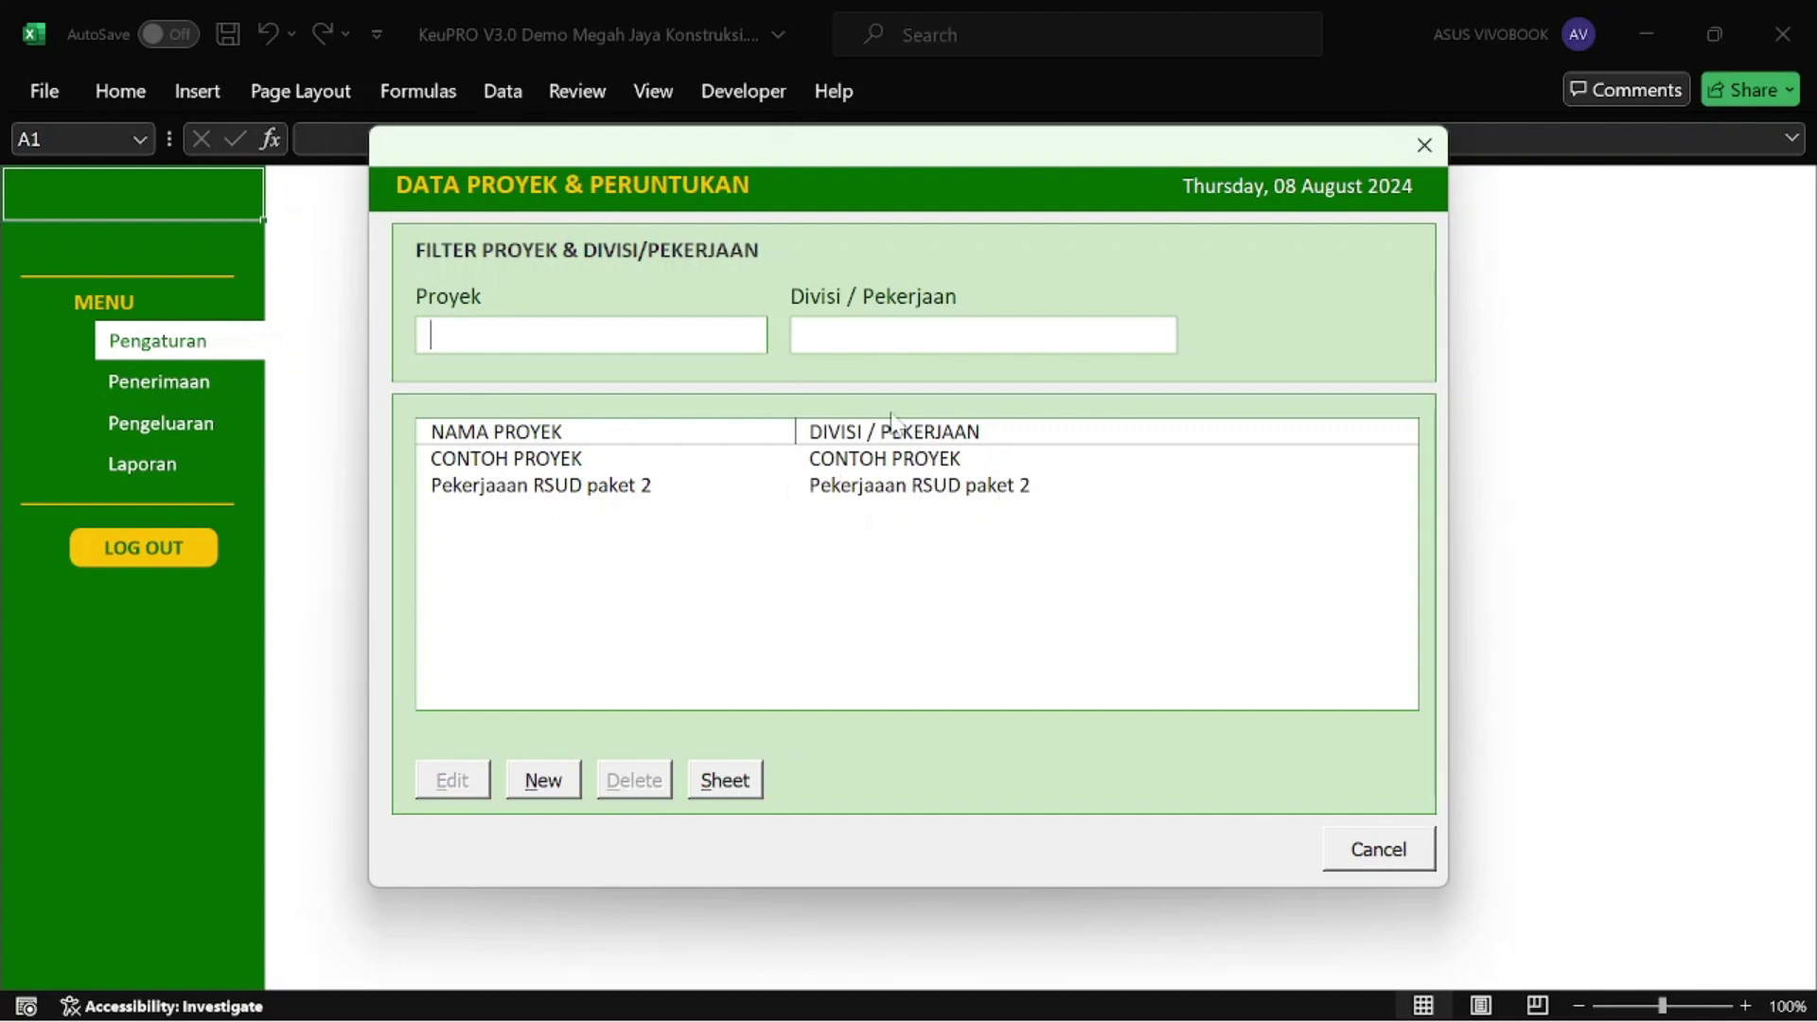
{"action": "left_click", "coordinate": [1372, 849]}
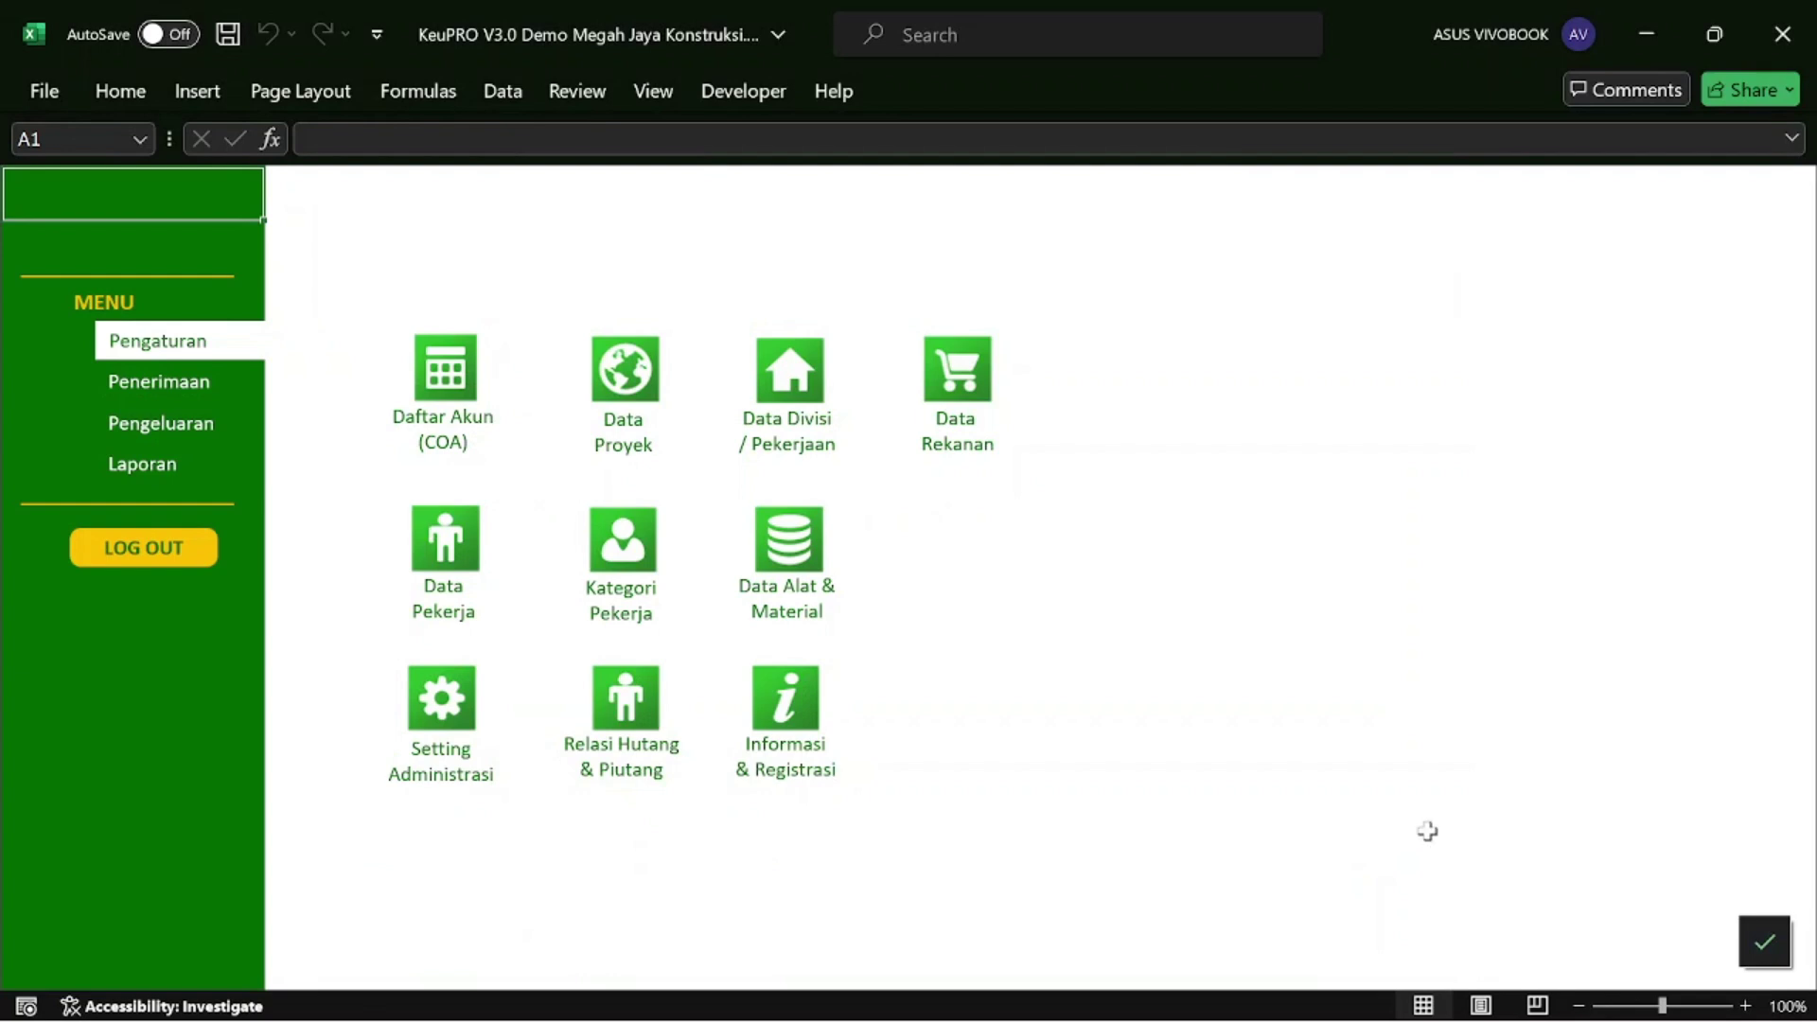
Add a new business partner named "Toko Bangunan Subur Jaya" in Data Rekanan, save it and close the partner list.
{"action": "left_click", "coordinate": [986, 383]}
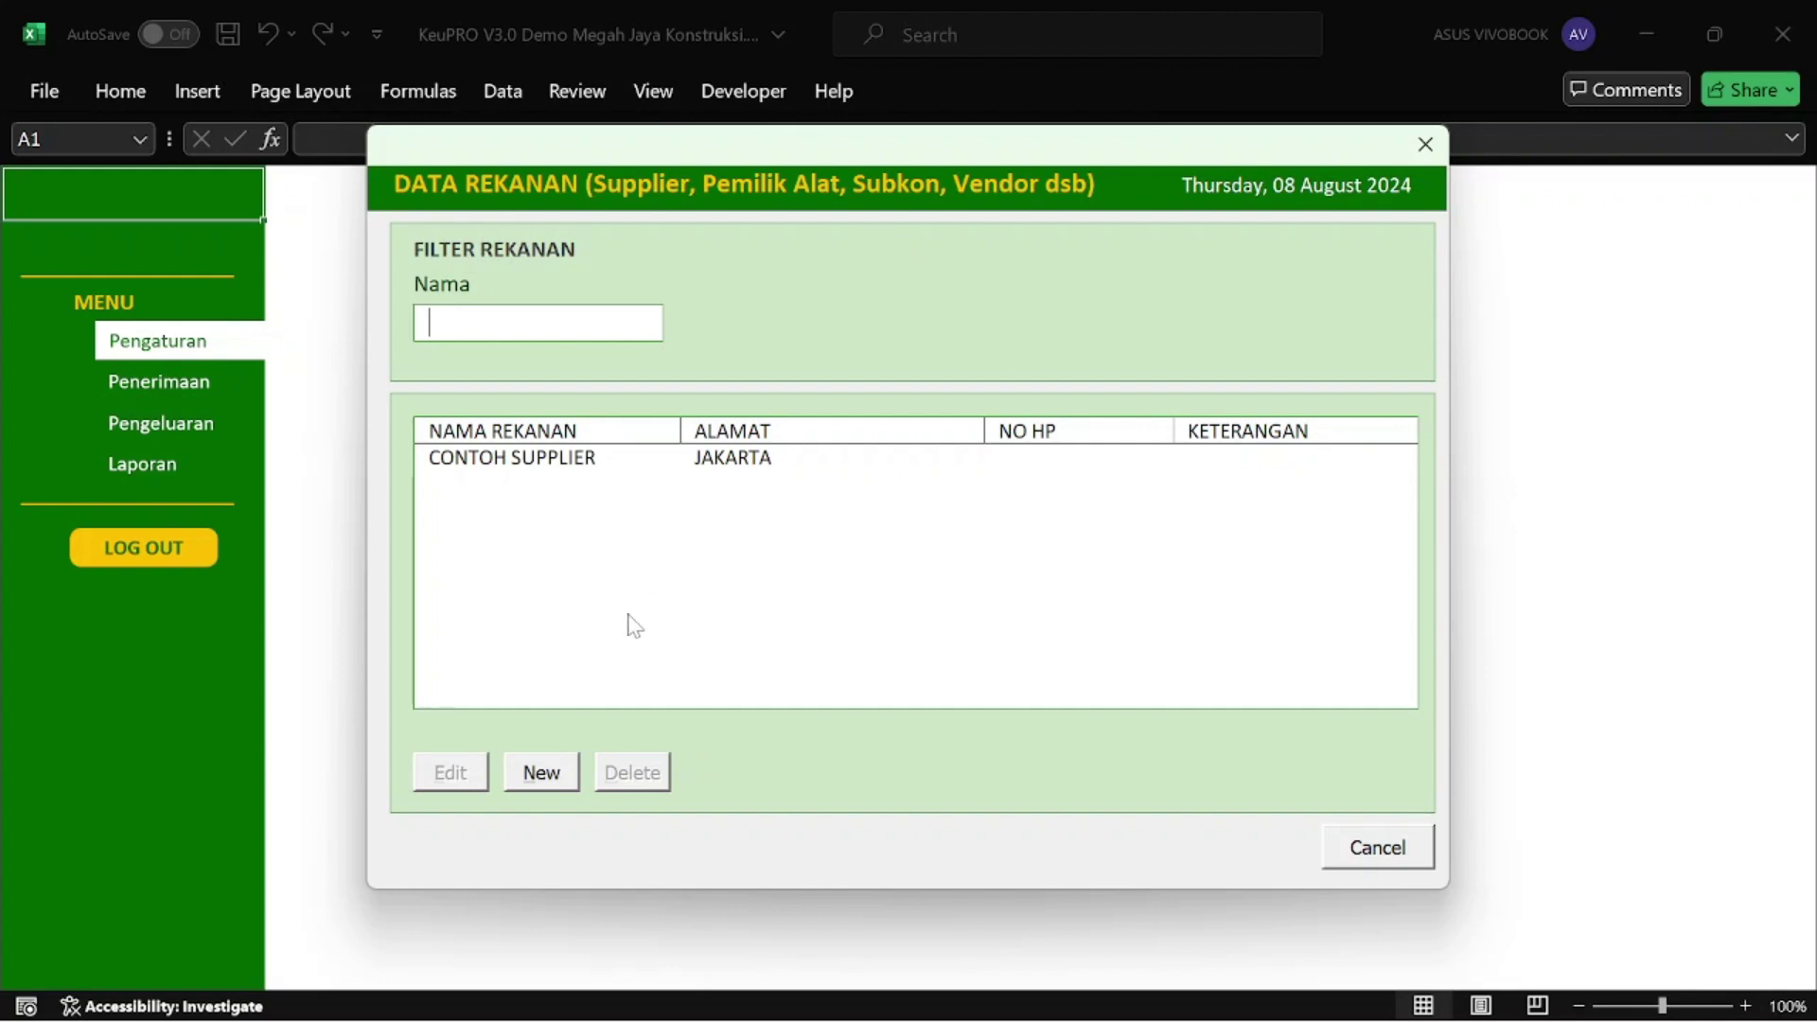
{"action": "left_click", "coordinate": [535, 771]}
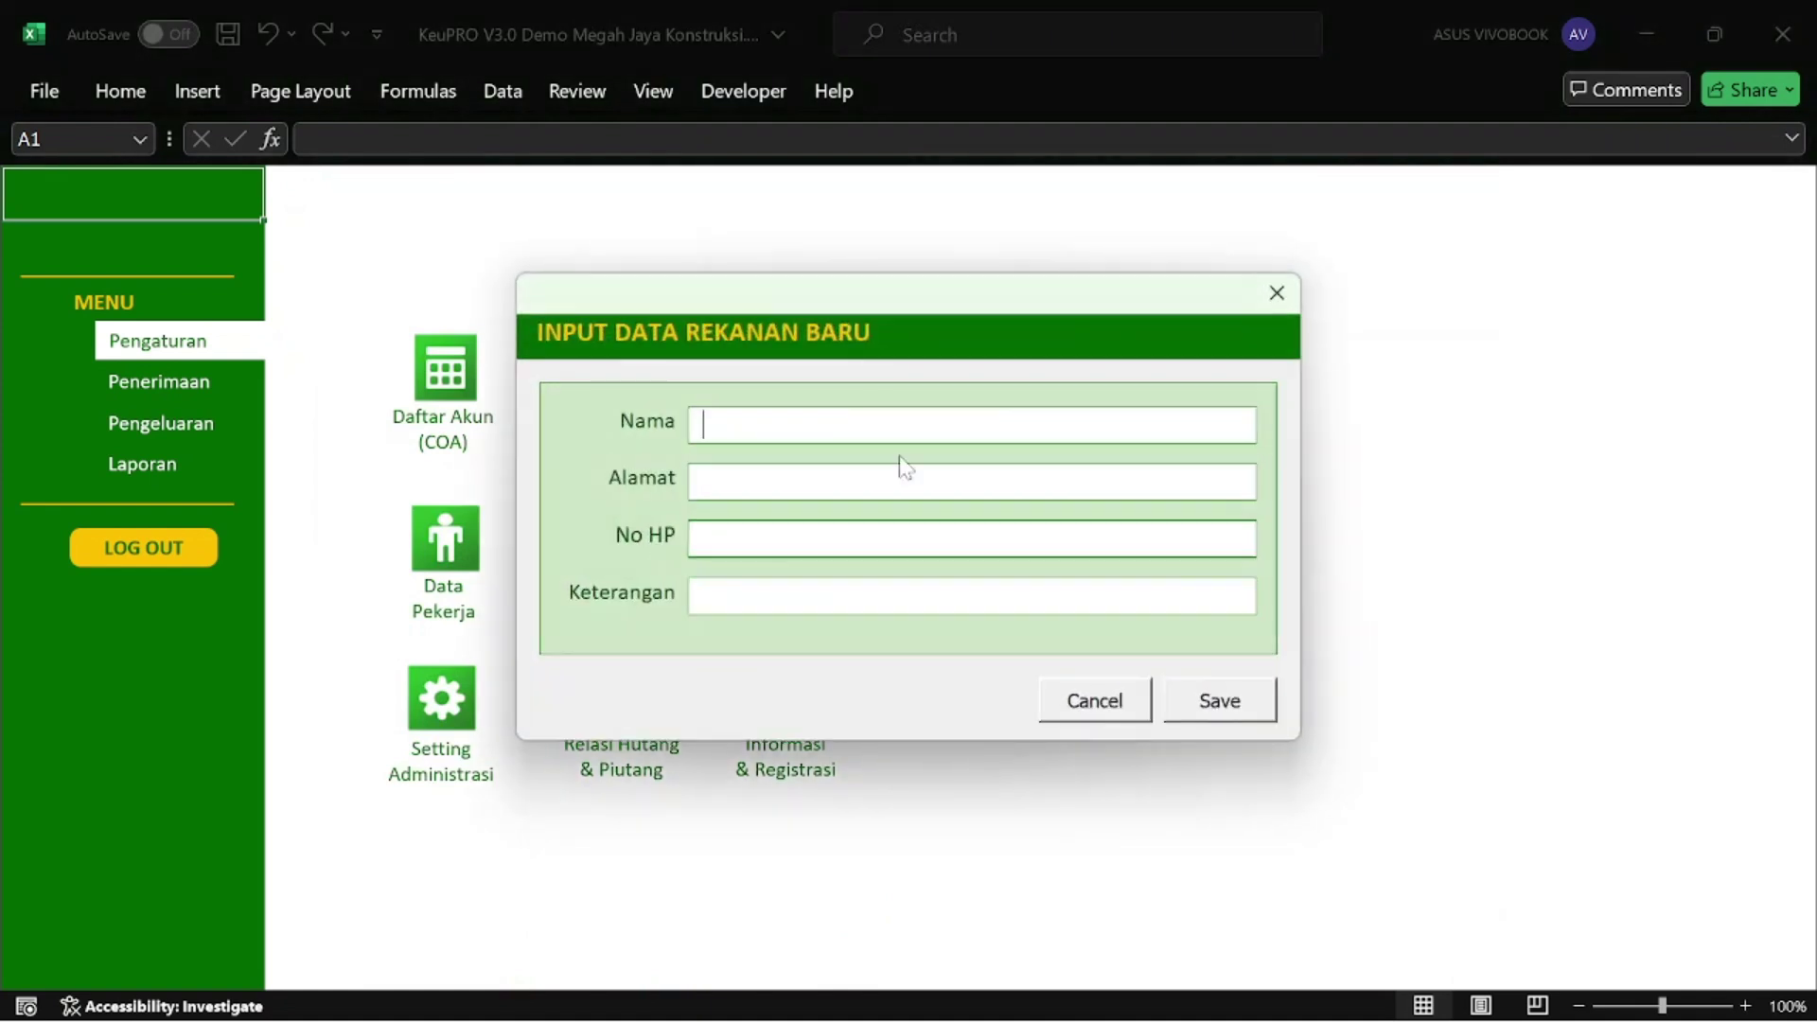
{"action": "type", "text": "Toko Bangunan"}
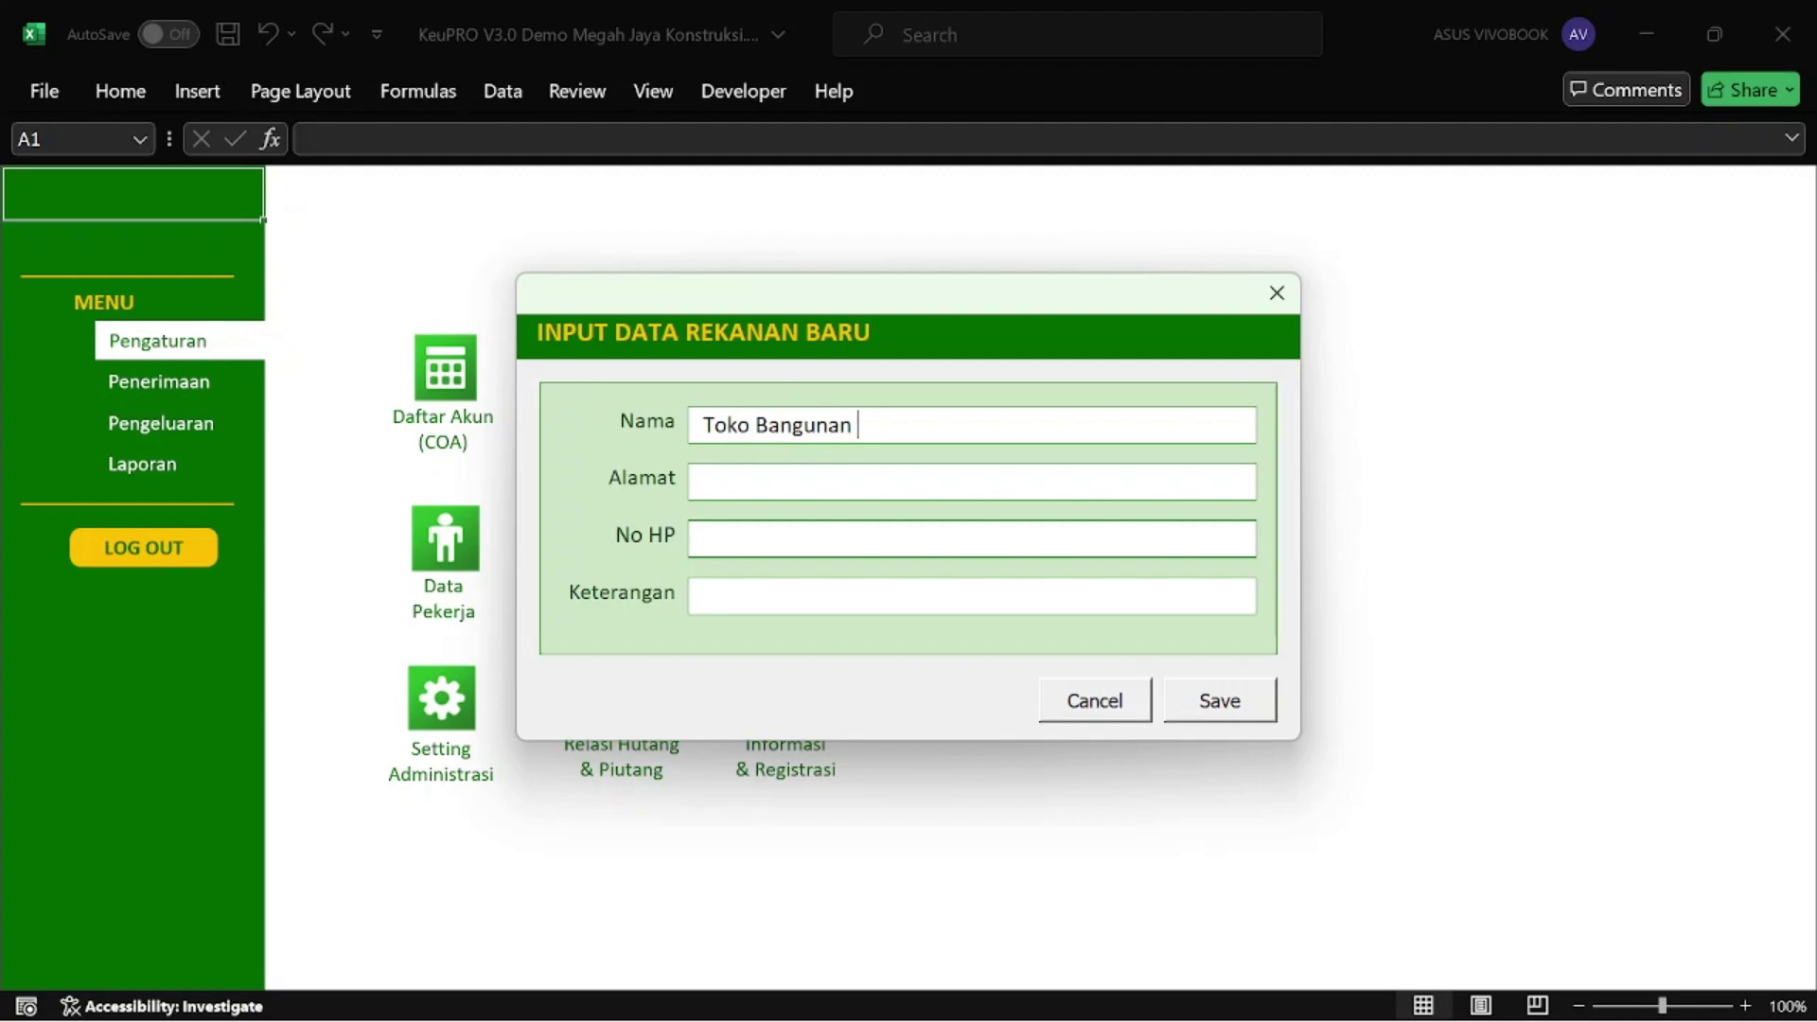
{"action": "type", "text": " Subur Jaya"}
{"action": "left_click", "coordinate": [1196, 695]}
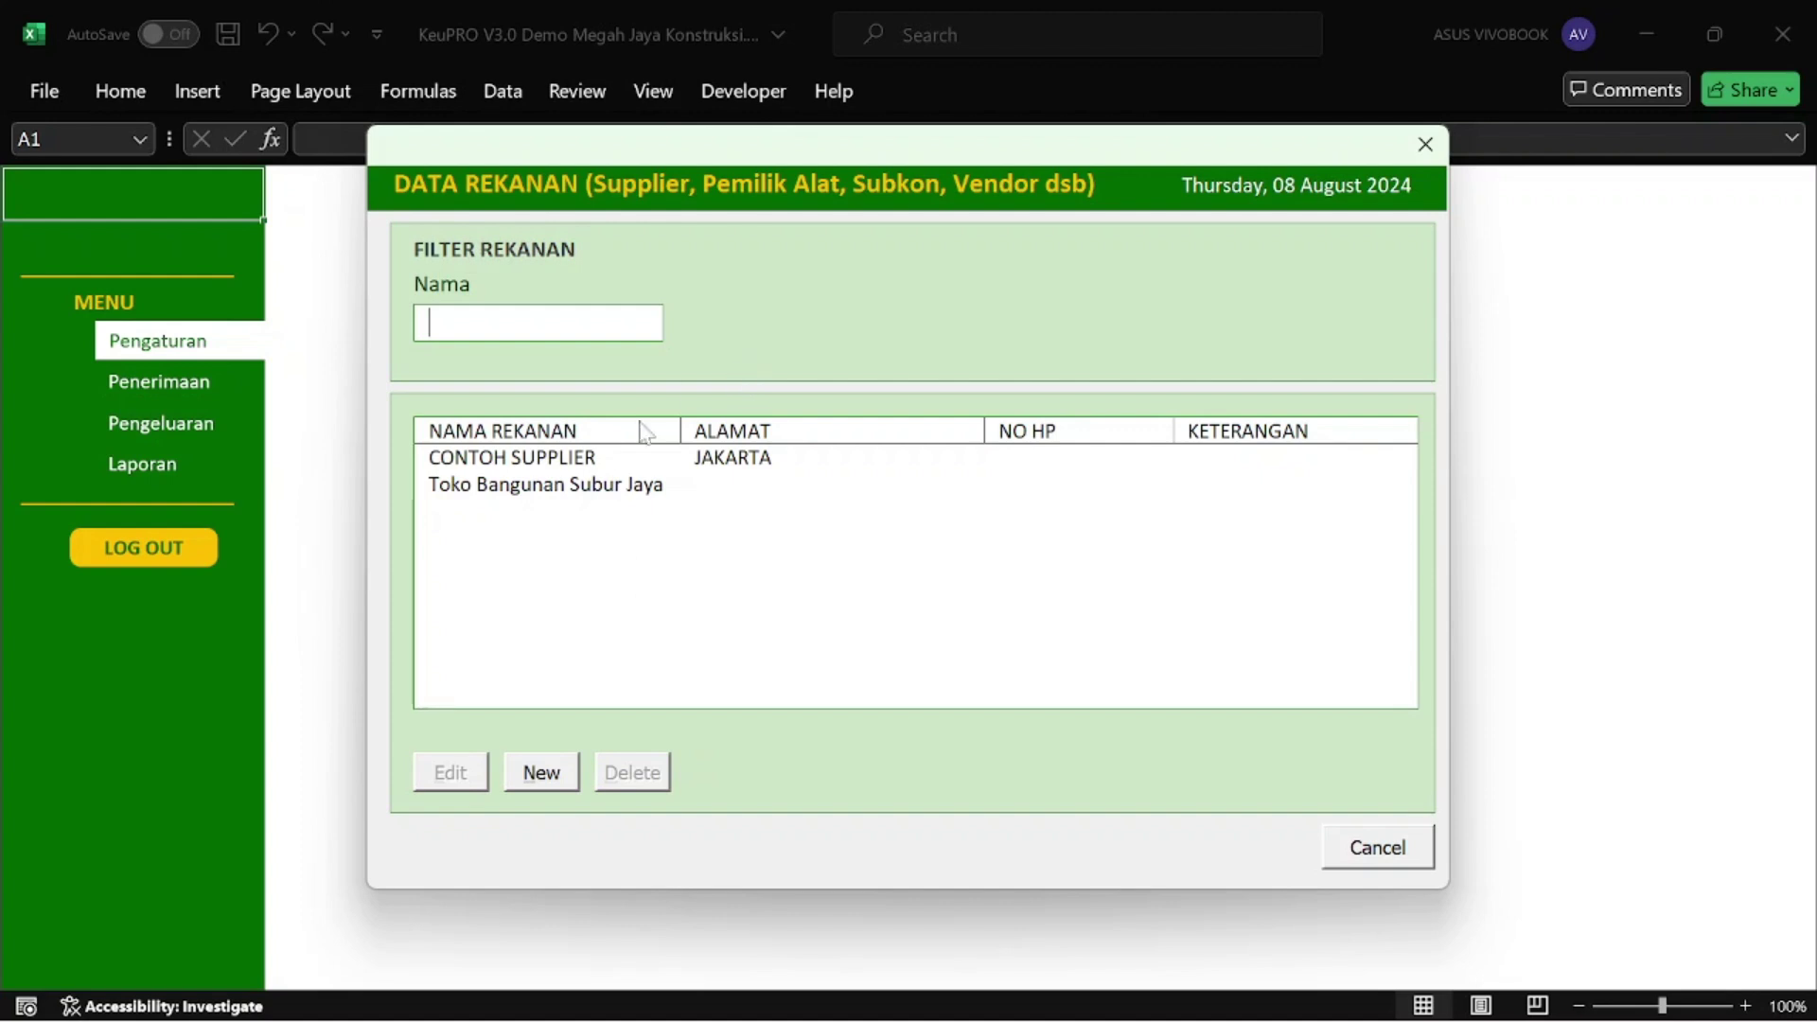
{"action": "left_click", "coordinate": [1376, 857]}
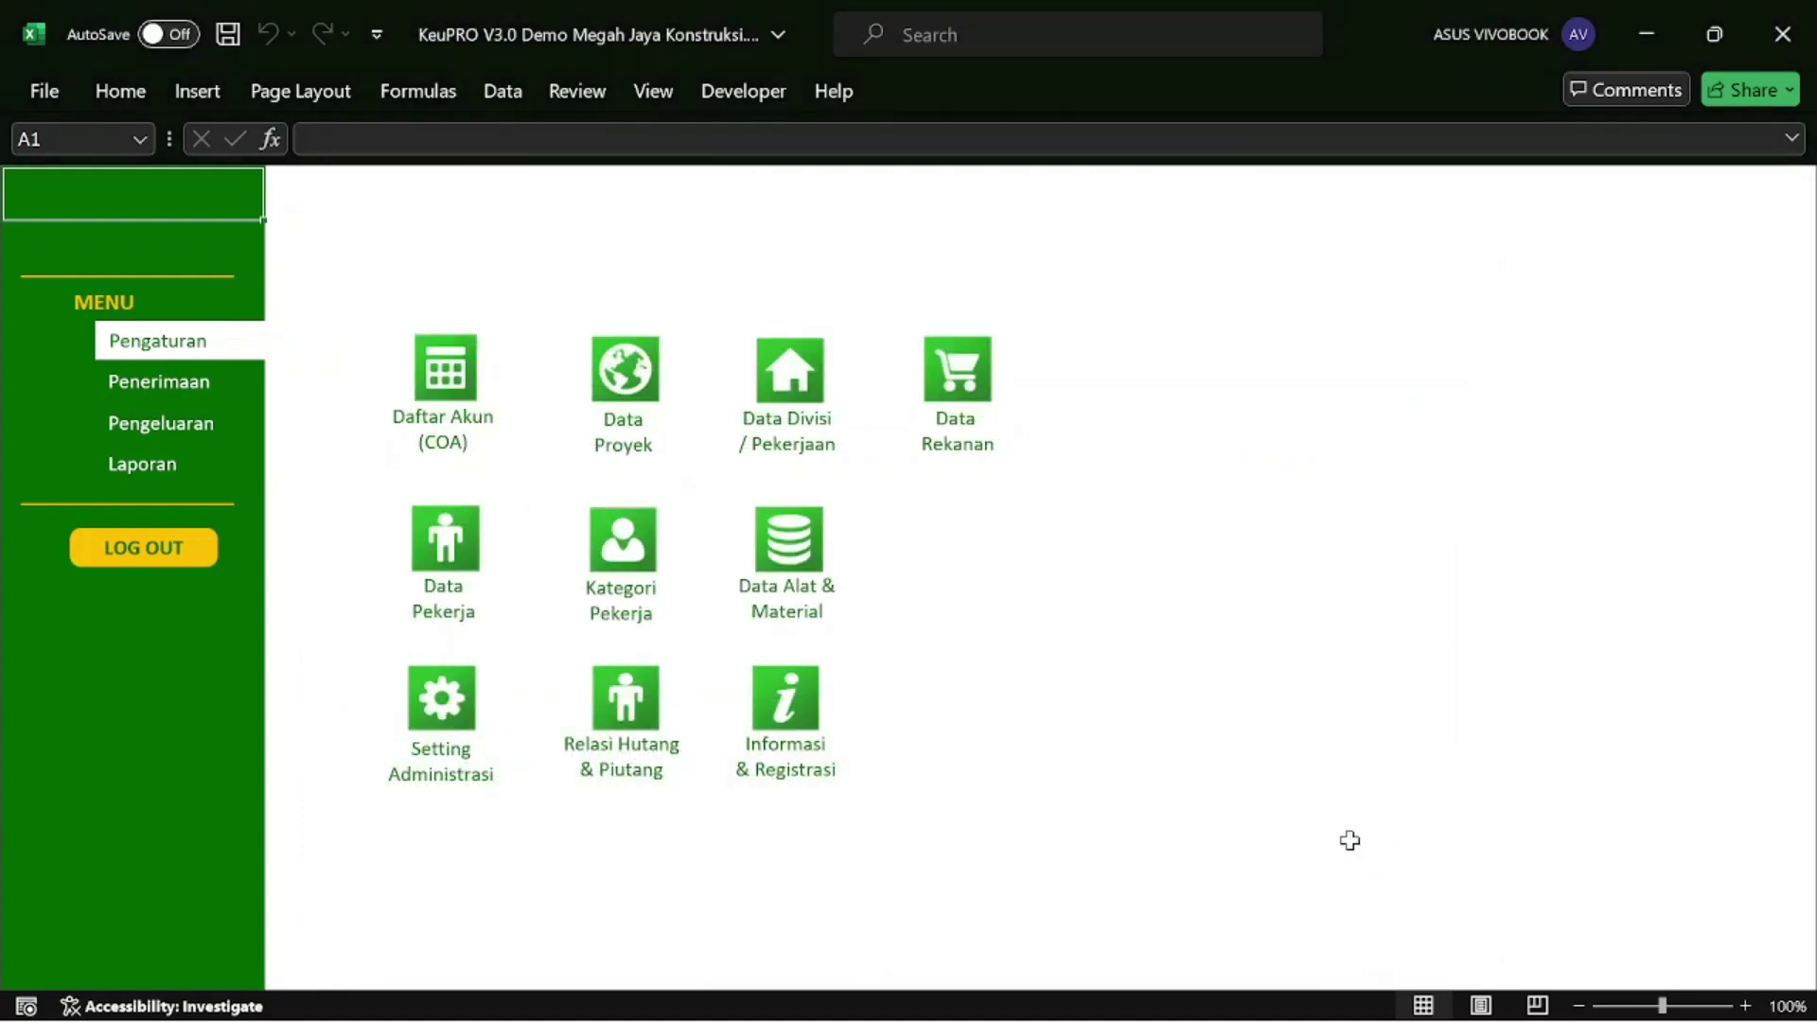
Review the Data Pekerja, Kategori Pekerja and Data Alat & Material lists, closing each one.
{"action": "left_click", "coordinate": [470, 537]}
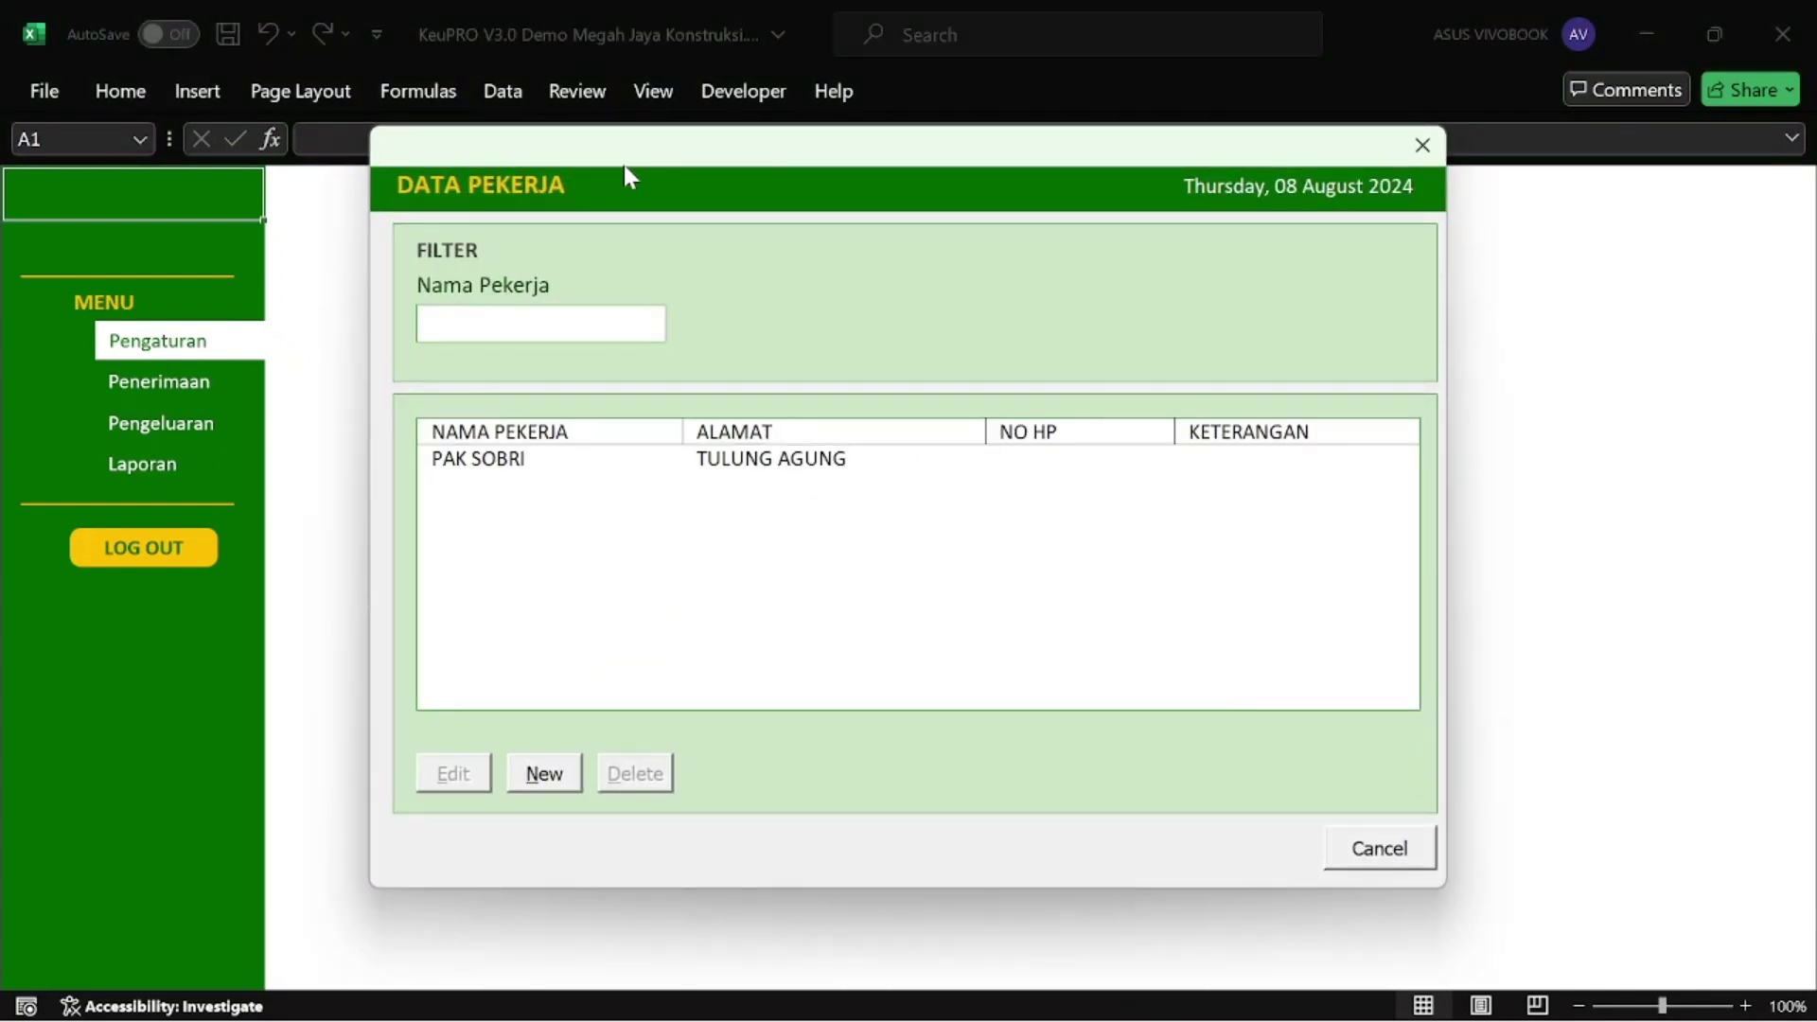
{"action": "left_click_drag", "start_coordinate": [623, 164], "coordinate": [856, 143]}
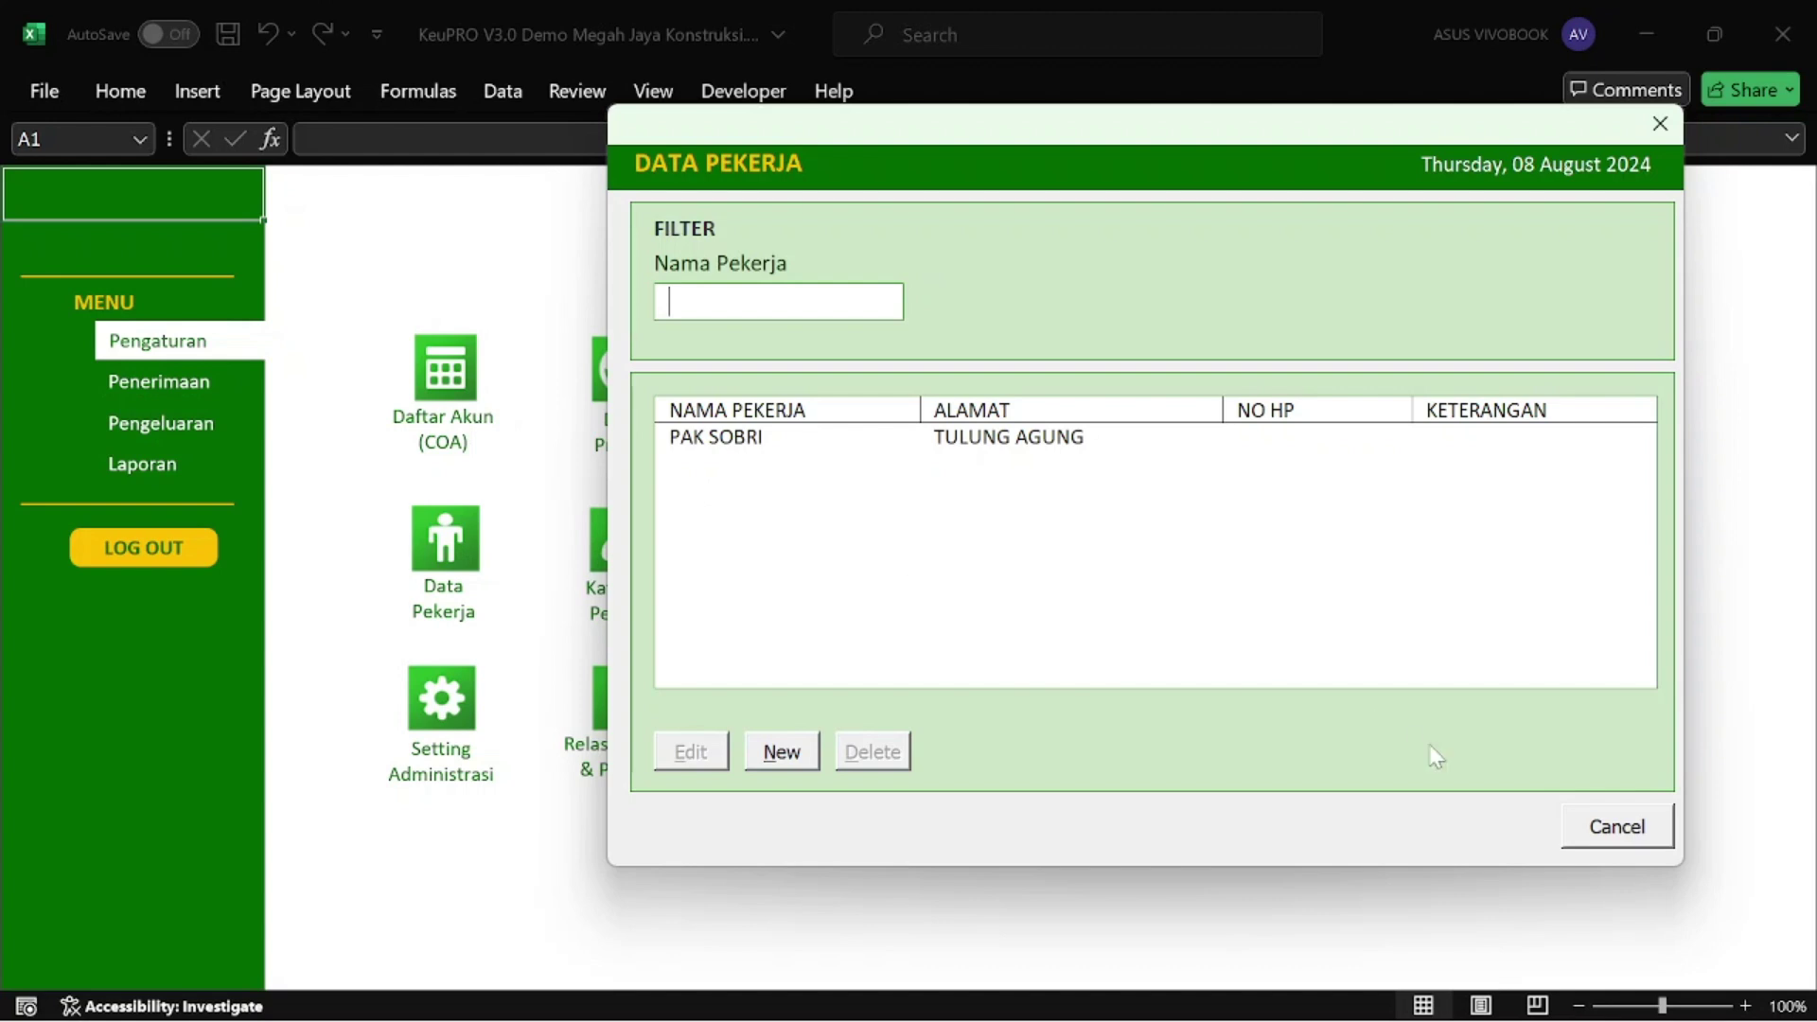
{"action": "left_click", "coordinate": [1630, 825]}
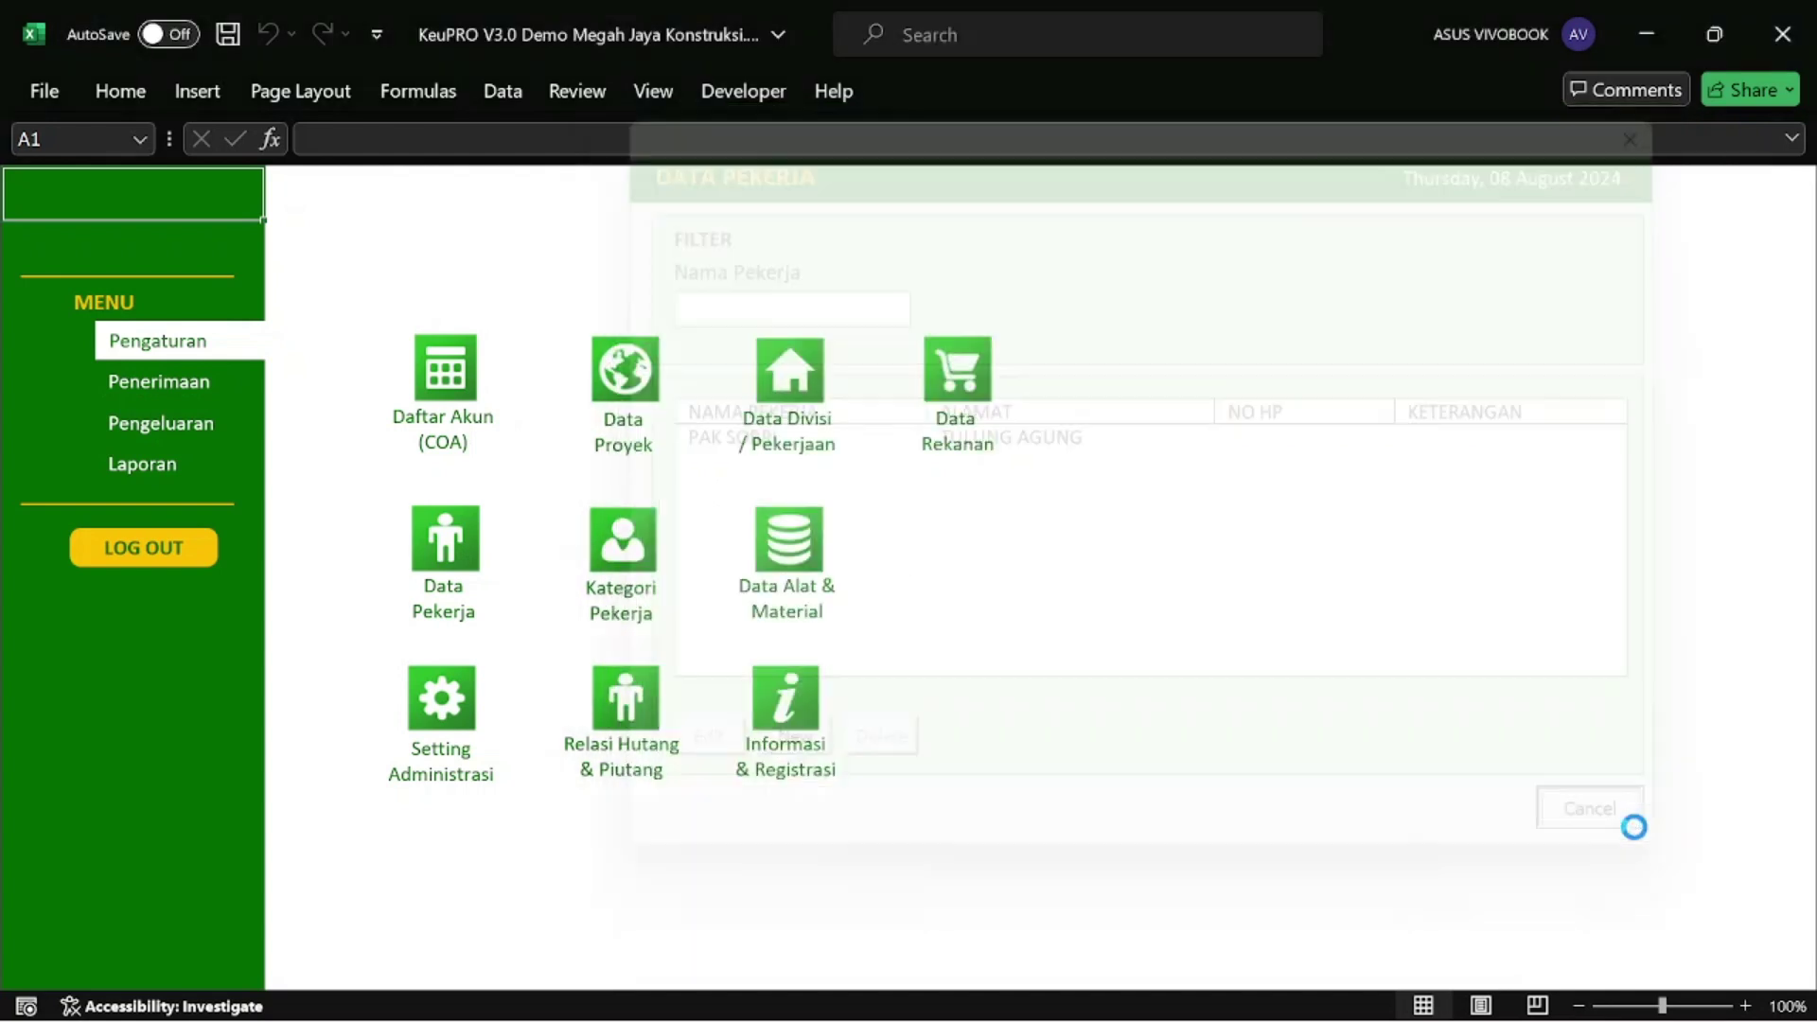
{"action": "left_click", "coordinate": [607, 527]}
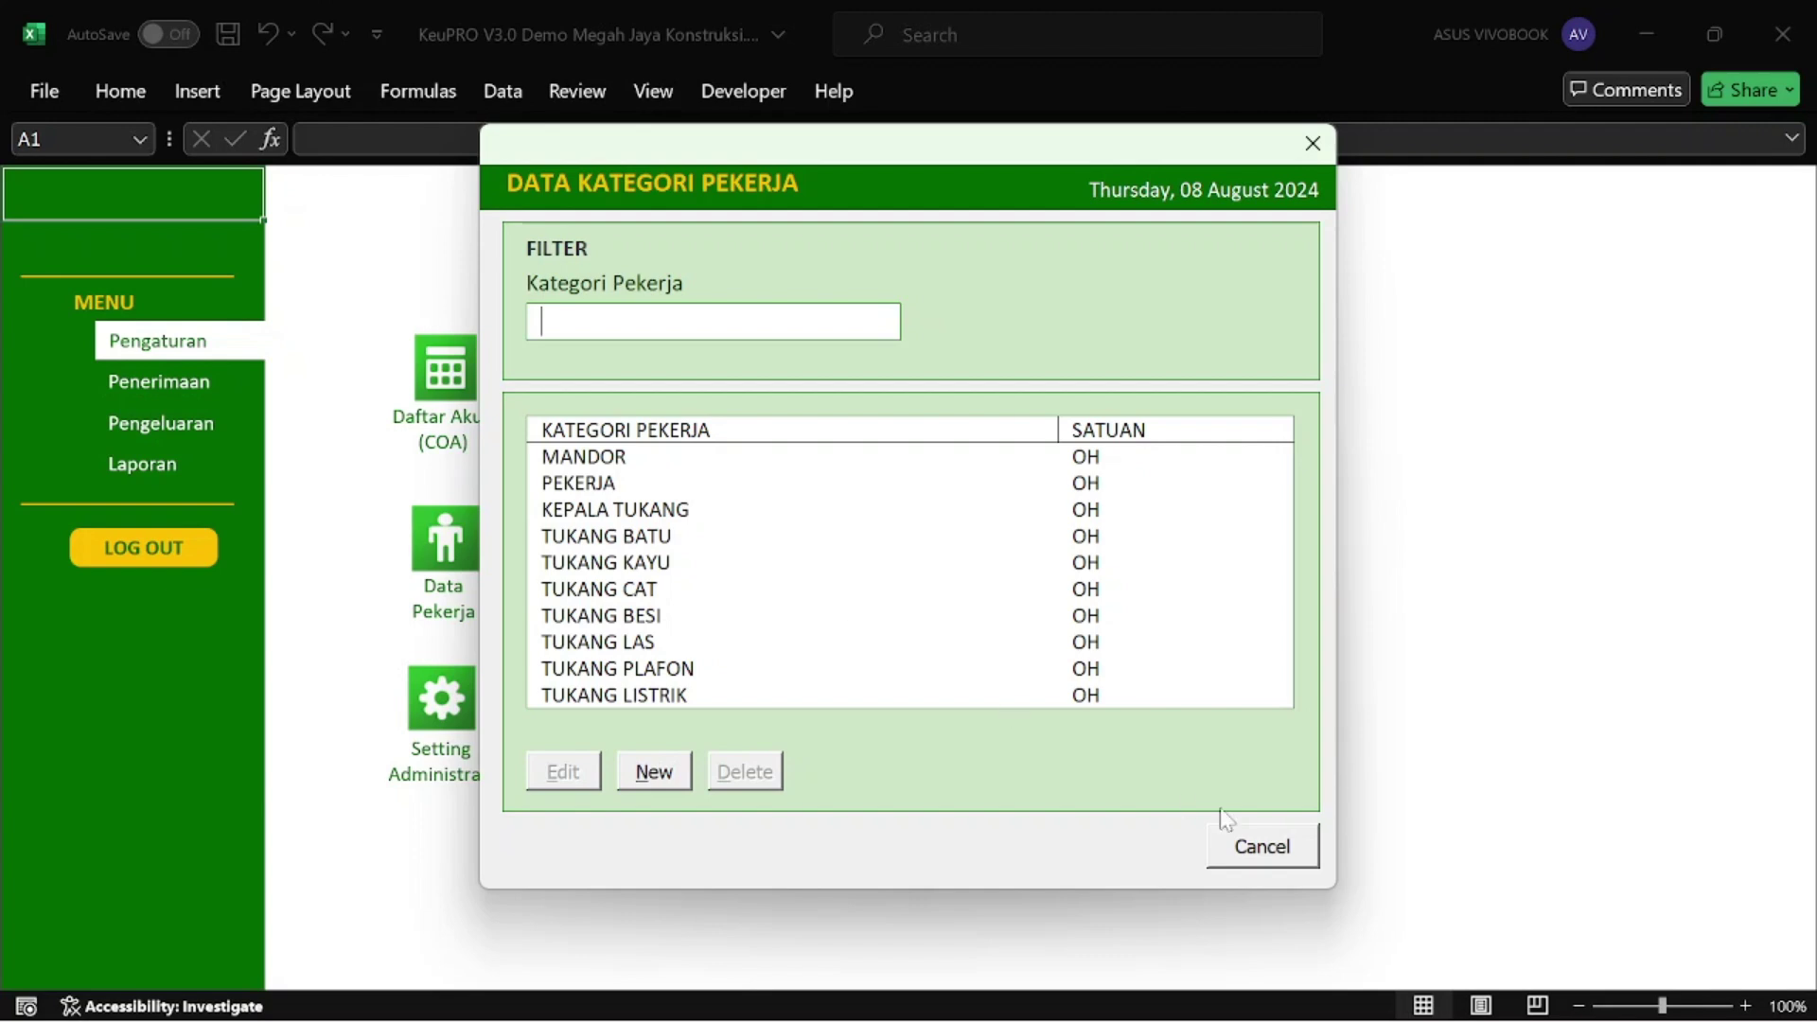
{"action": "left_click", "coordinate": [1254, 857]}
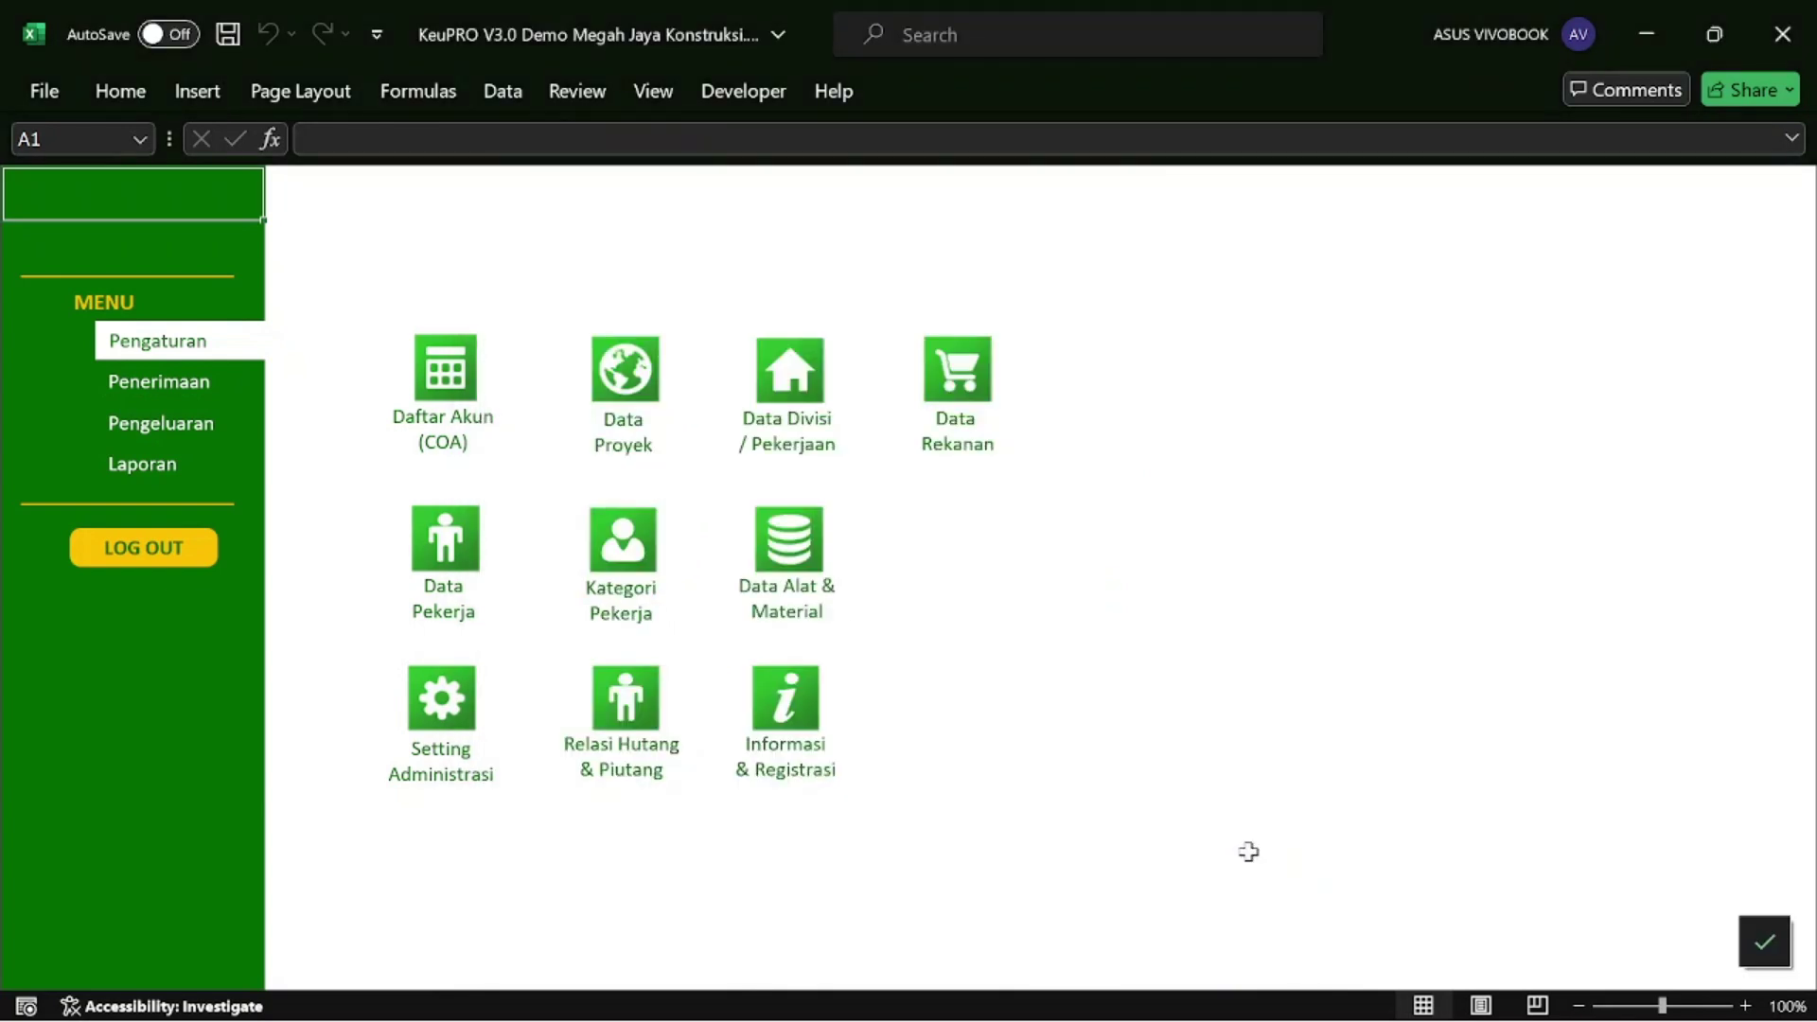
{"action": "left_click", "coordinate": [771, 566]}
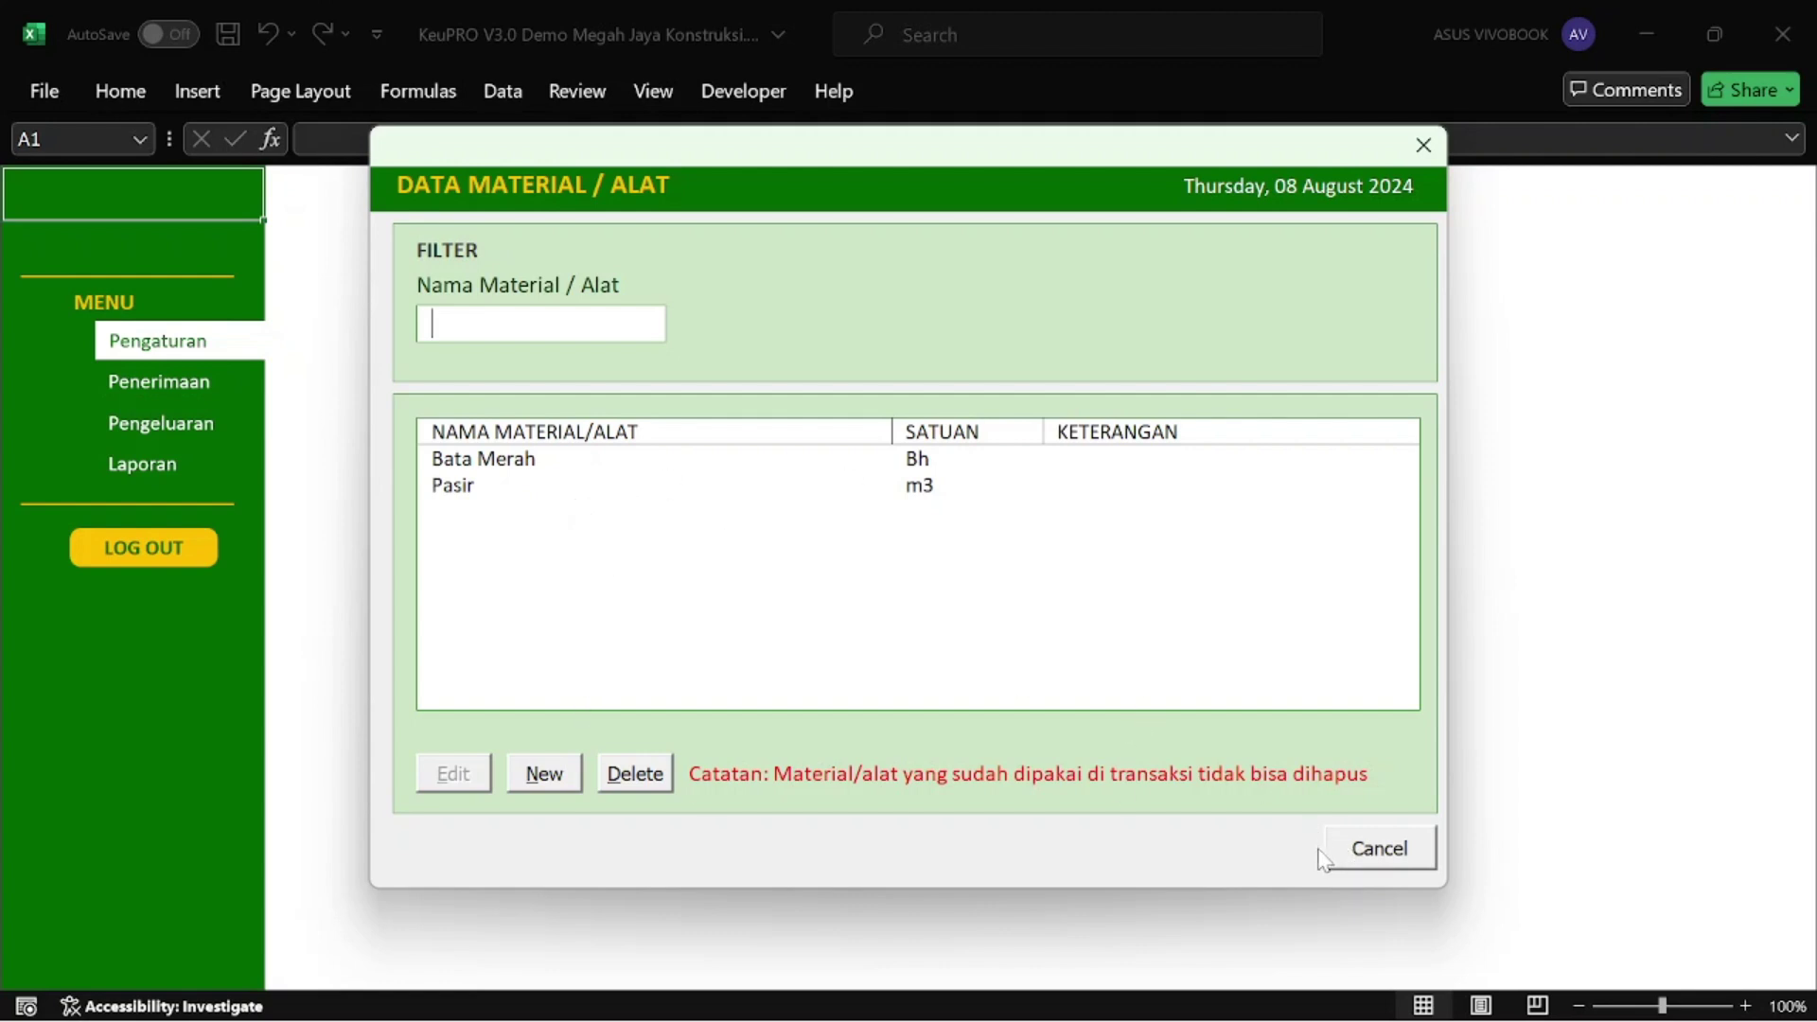
{"action": "left_click", "coordinate": [1355, 845]}
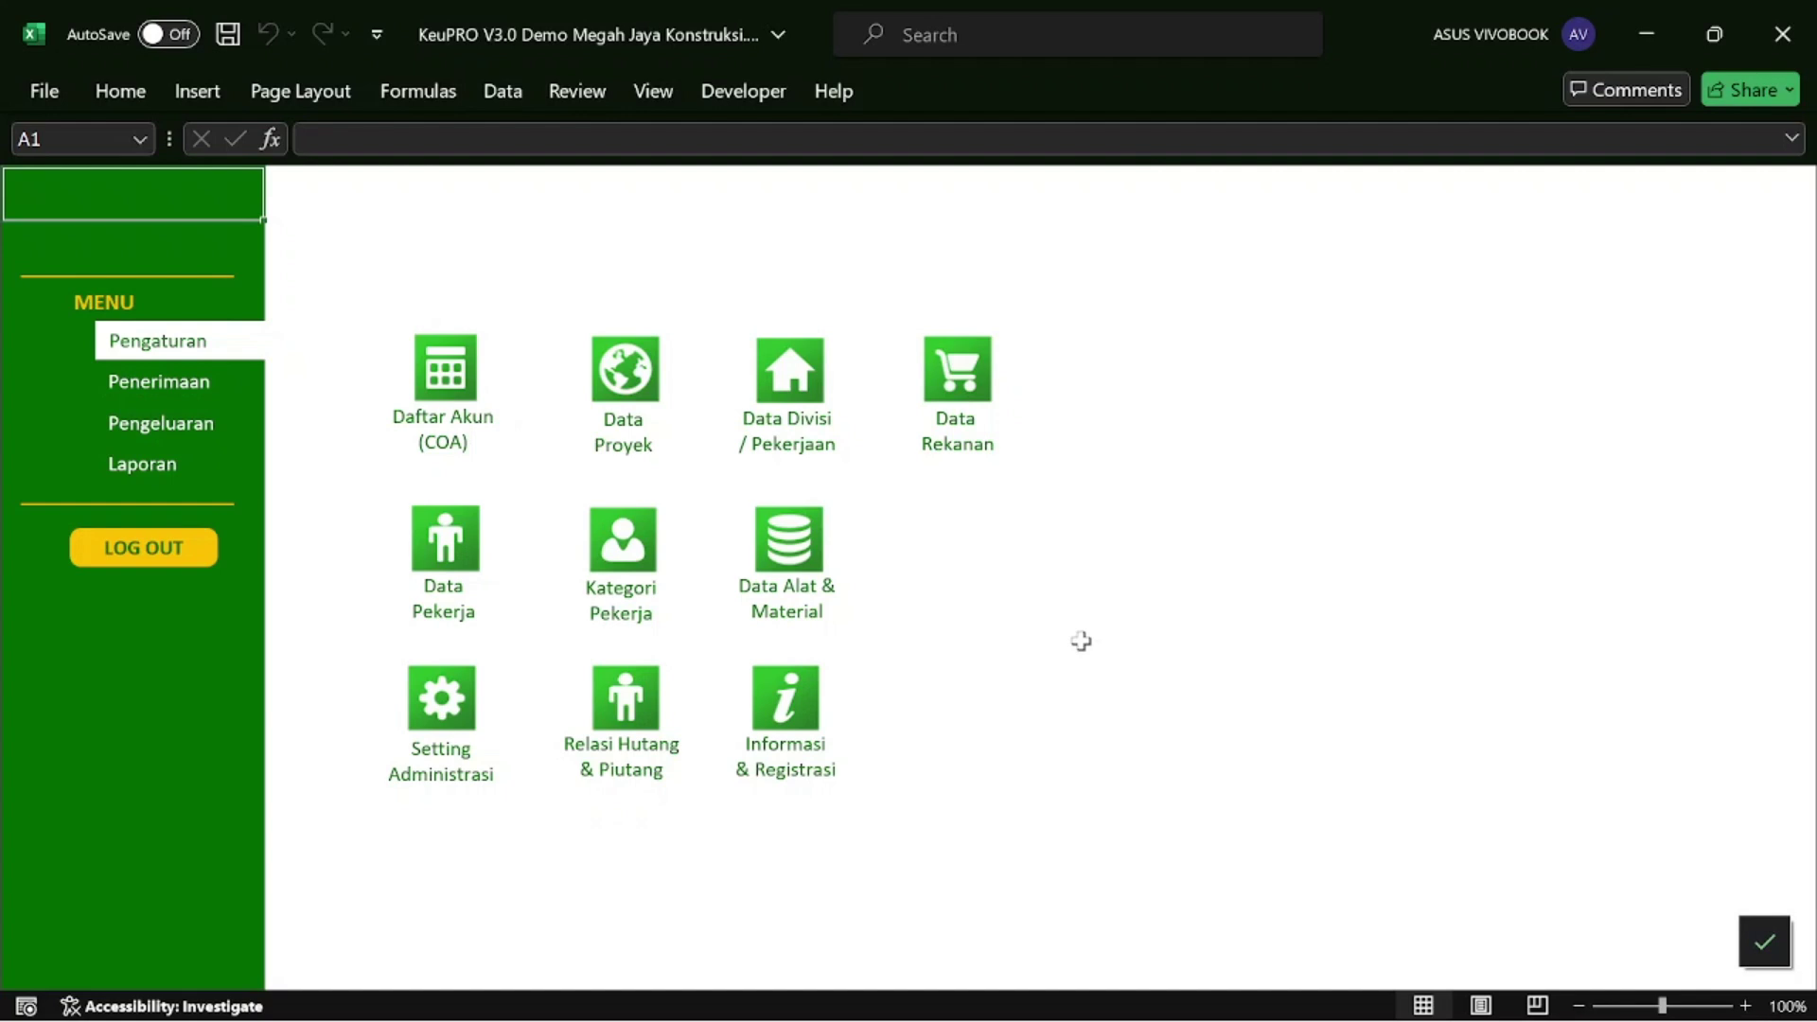
Start a new record in Relasi Hutang & Piutang with relation category PIUTANG and account category Piutang Pekerja / Mandor.
{"action": "left_click", "coordinate": [626, 699]}
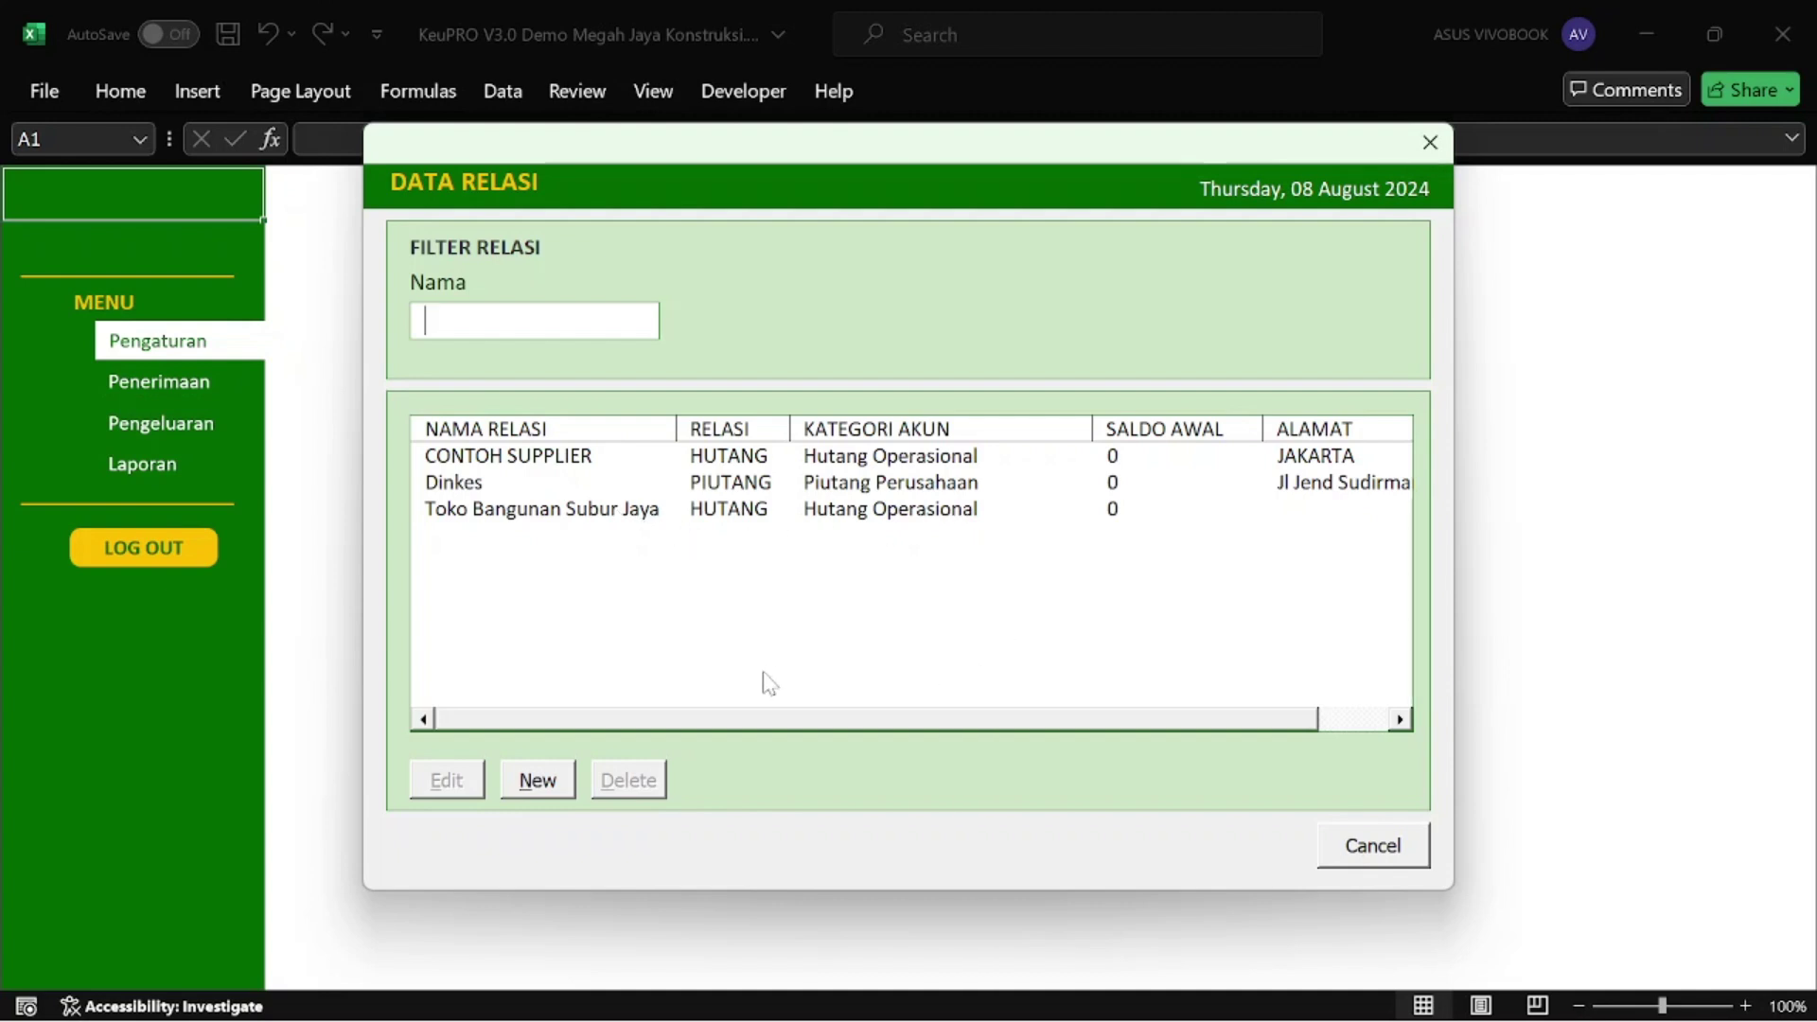
{"action": "left_click", "coordinate": [730, 719]}
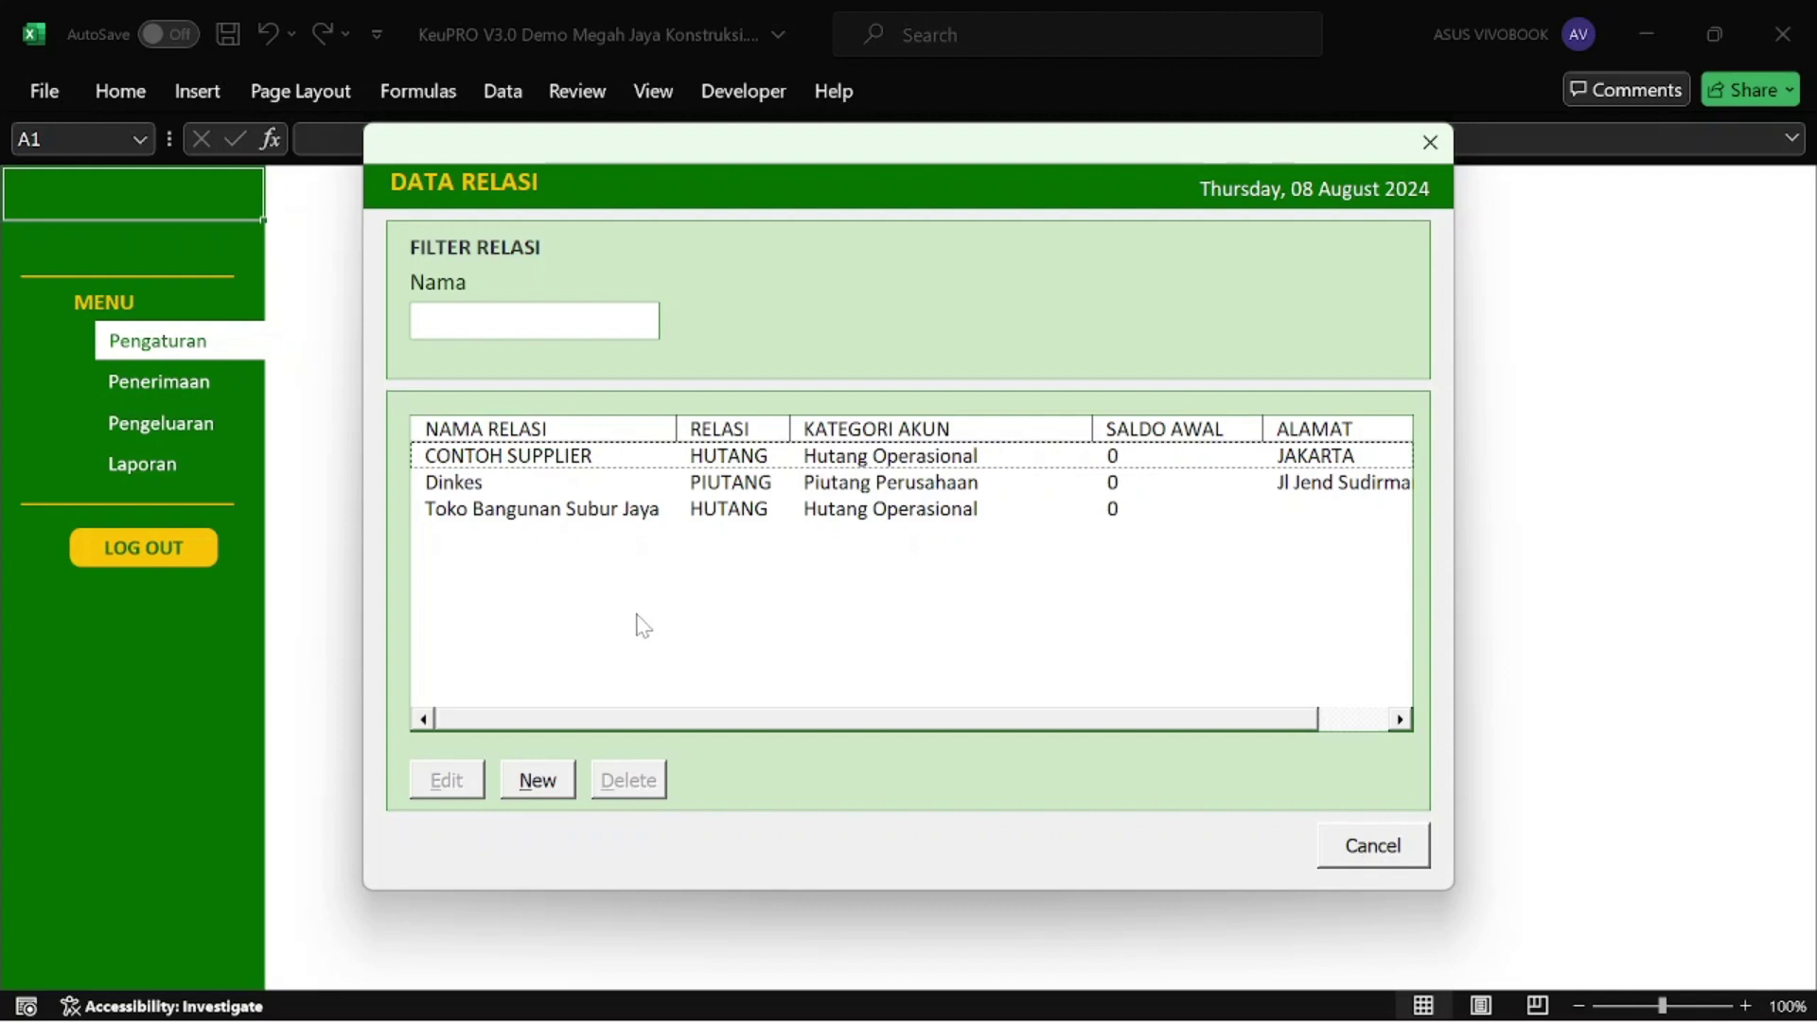
{"action": "left_click", "coordinate": [538, 779]}
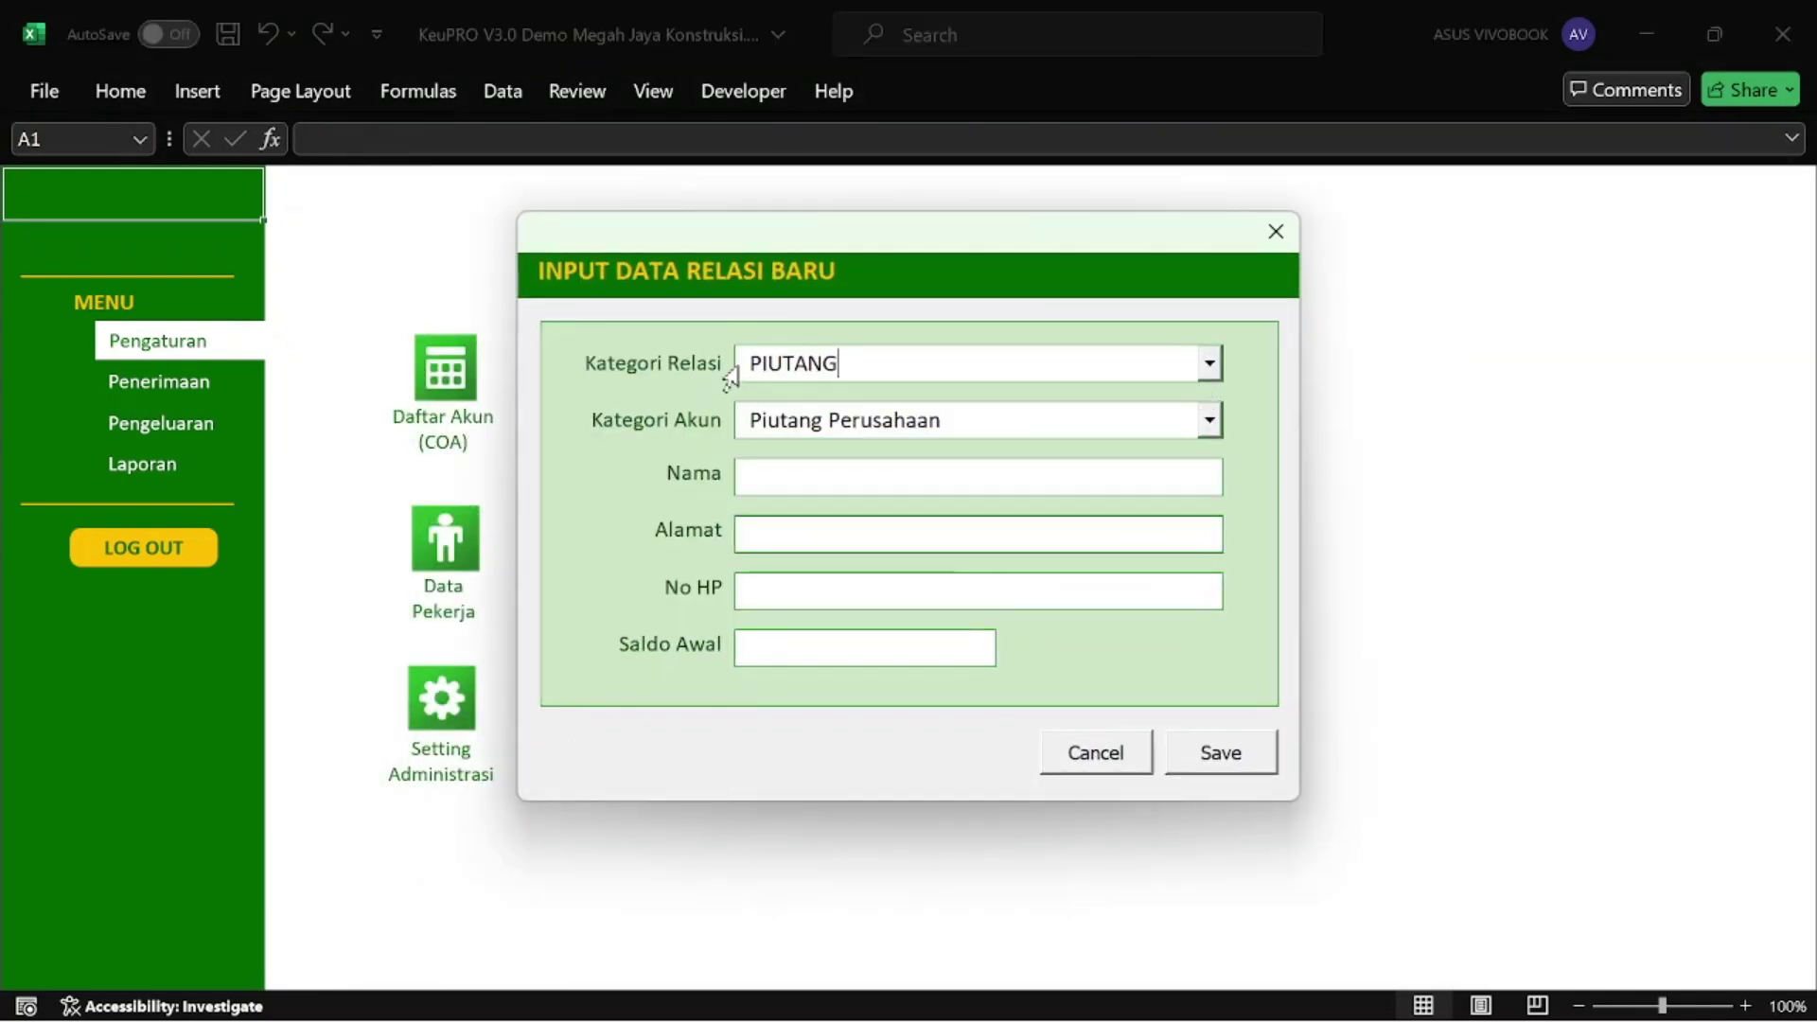
{"action": "left_click", "coordinate": [1210, 365]}
{"action": "left_click", "coordinate": [1216, 373]}
{"action": "left_click", "coordinate": [1210, 421]}
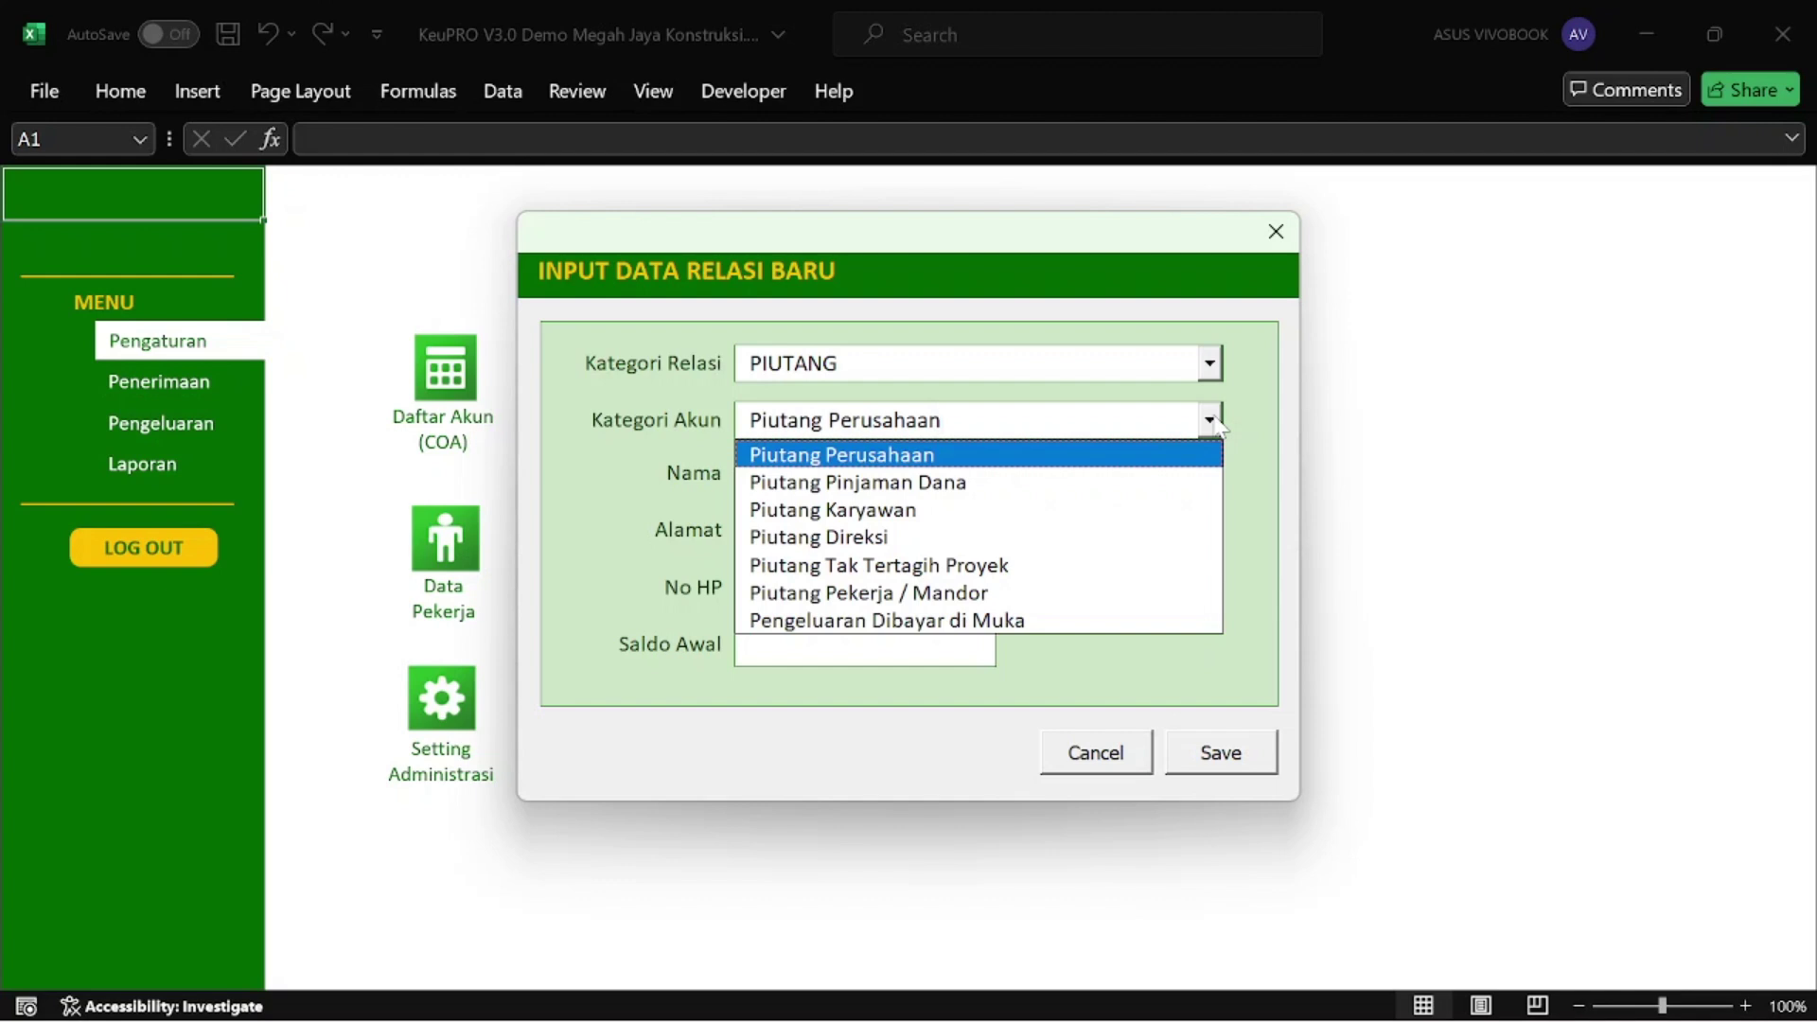
{"action": "left_click", "coordinate": [1054, 593]}
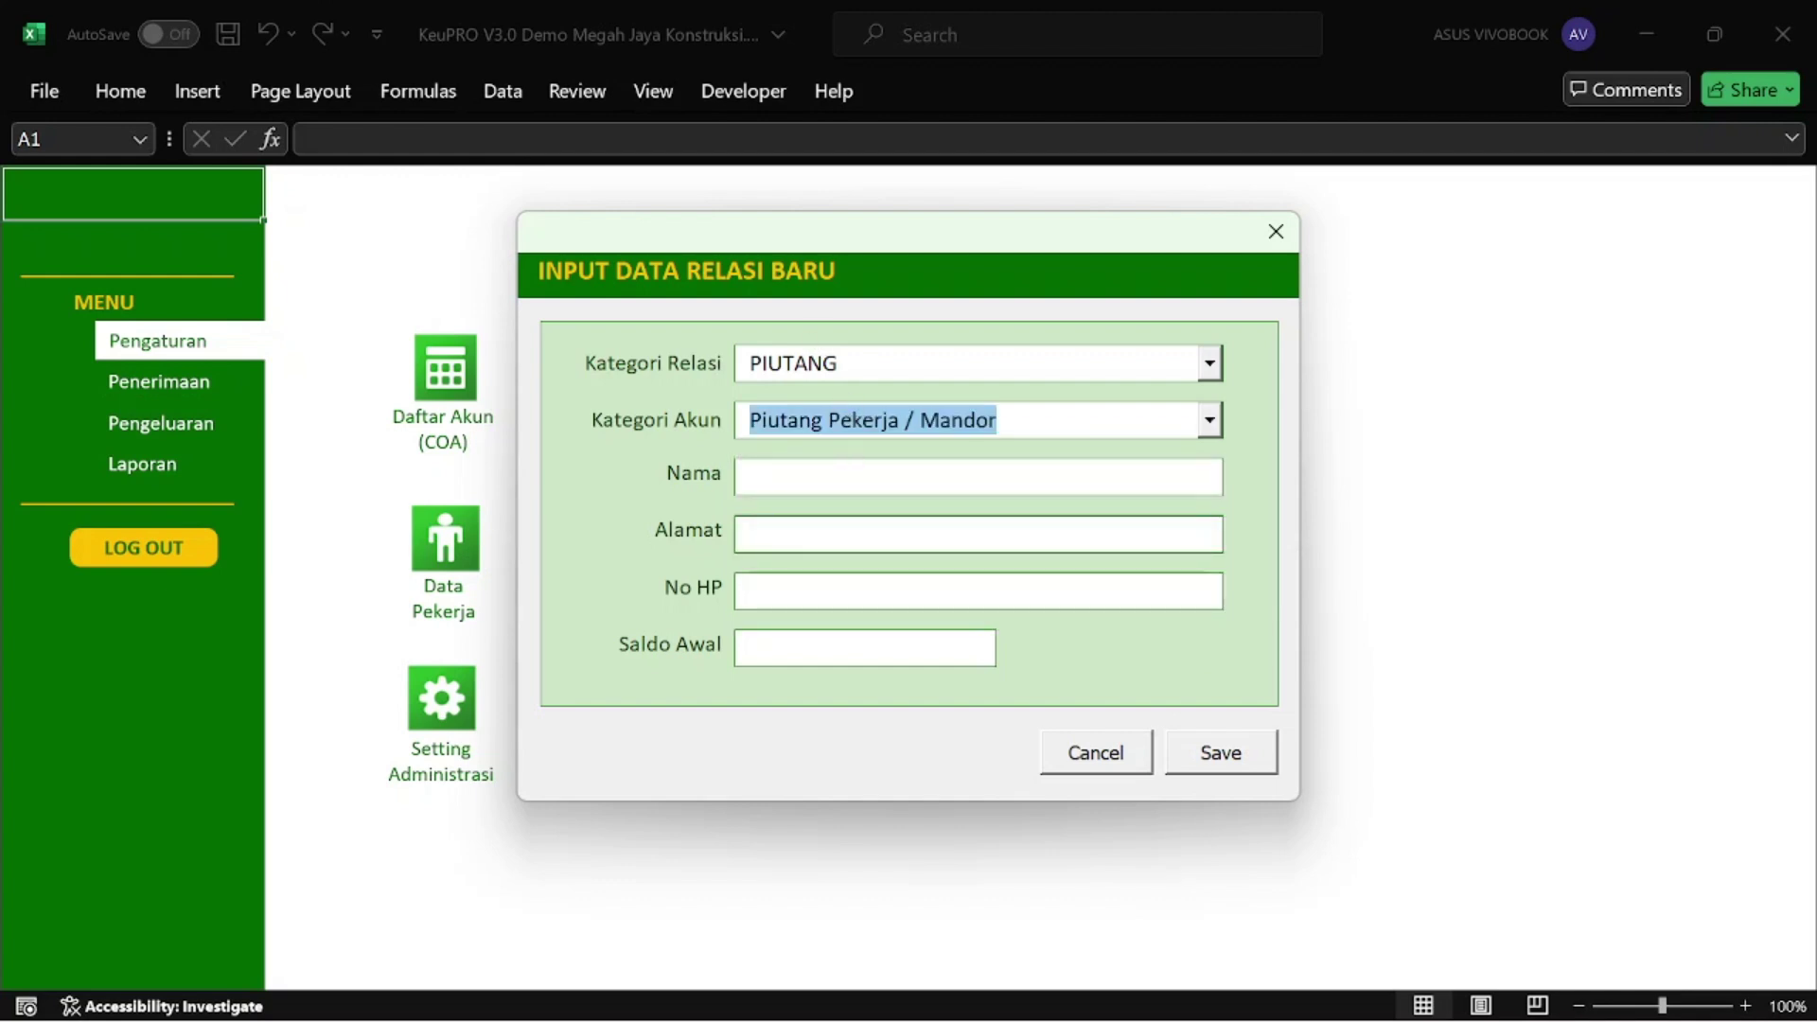
{"action": "left_click", "coordinate": [750, 476]}
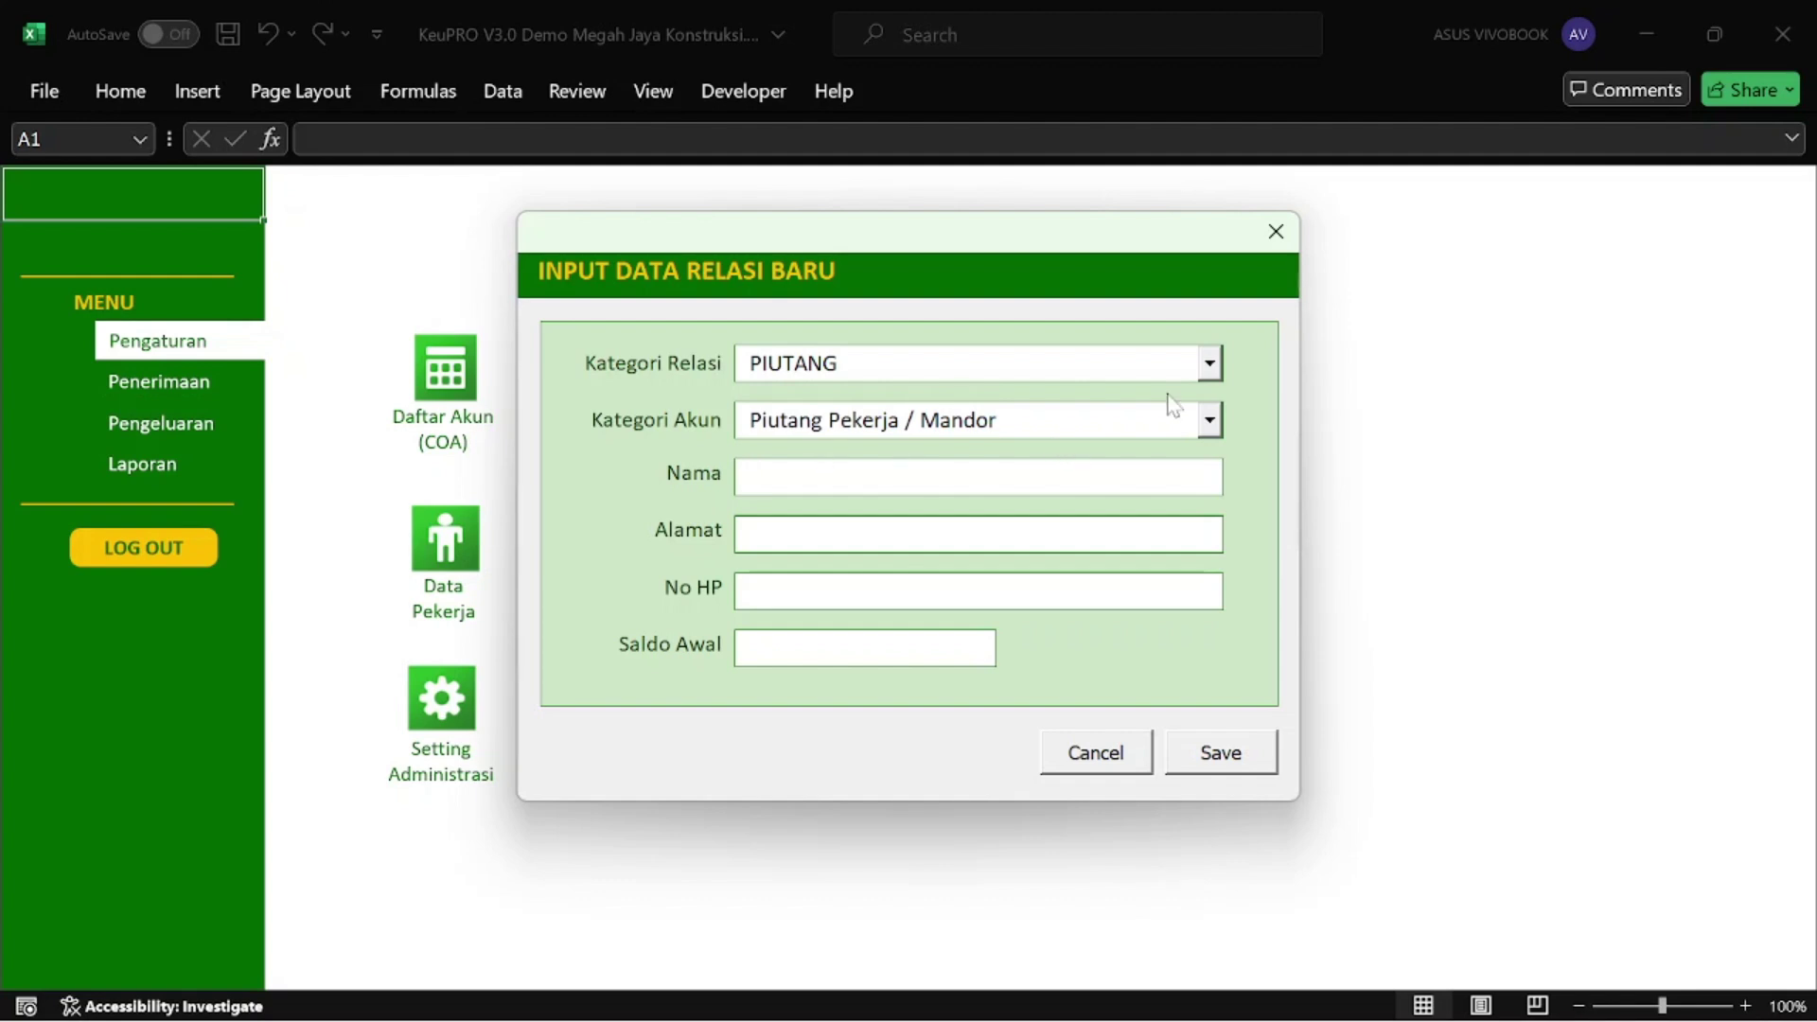
Switch the new relation's category to HUTANG, examine the account categories it offers, and cancel the record.
{"action": "left_click", "coordinate": [1209, 363]}
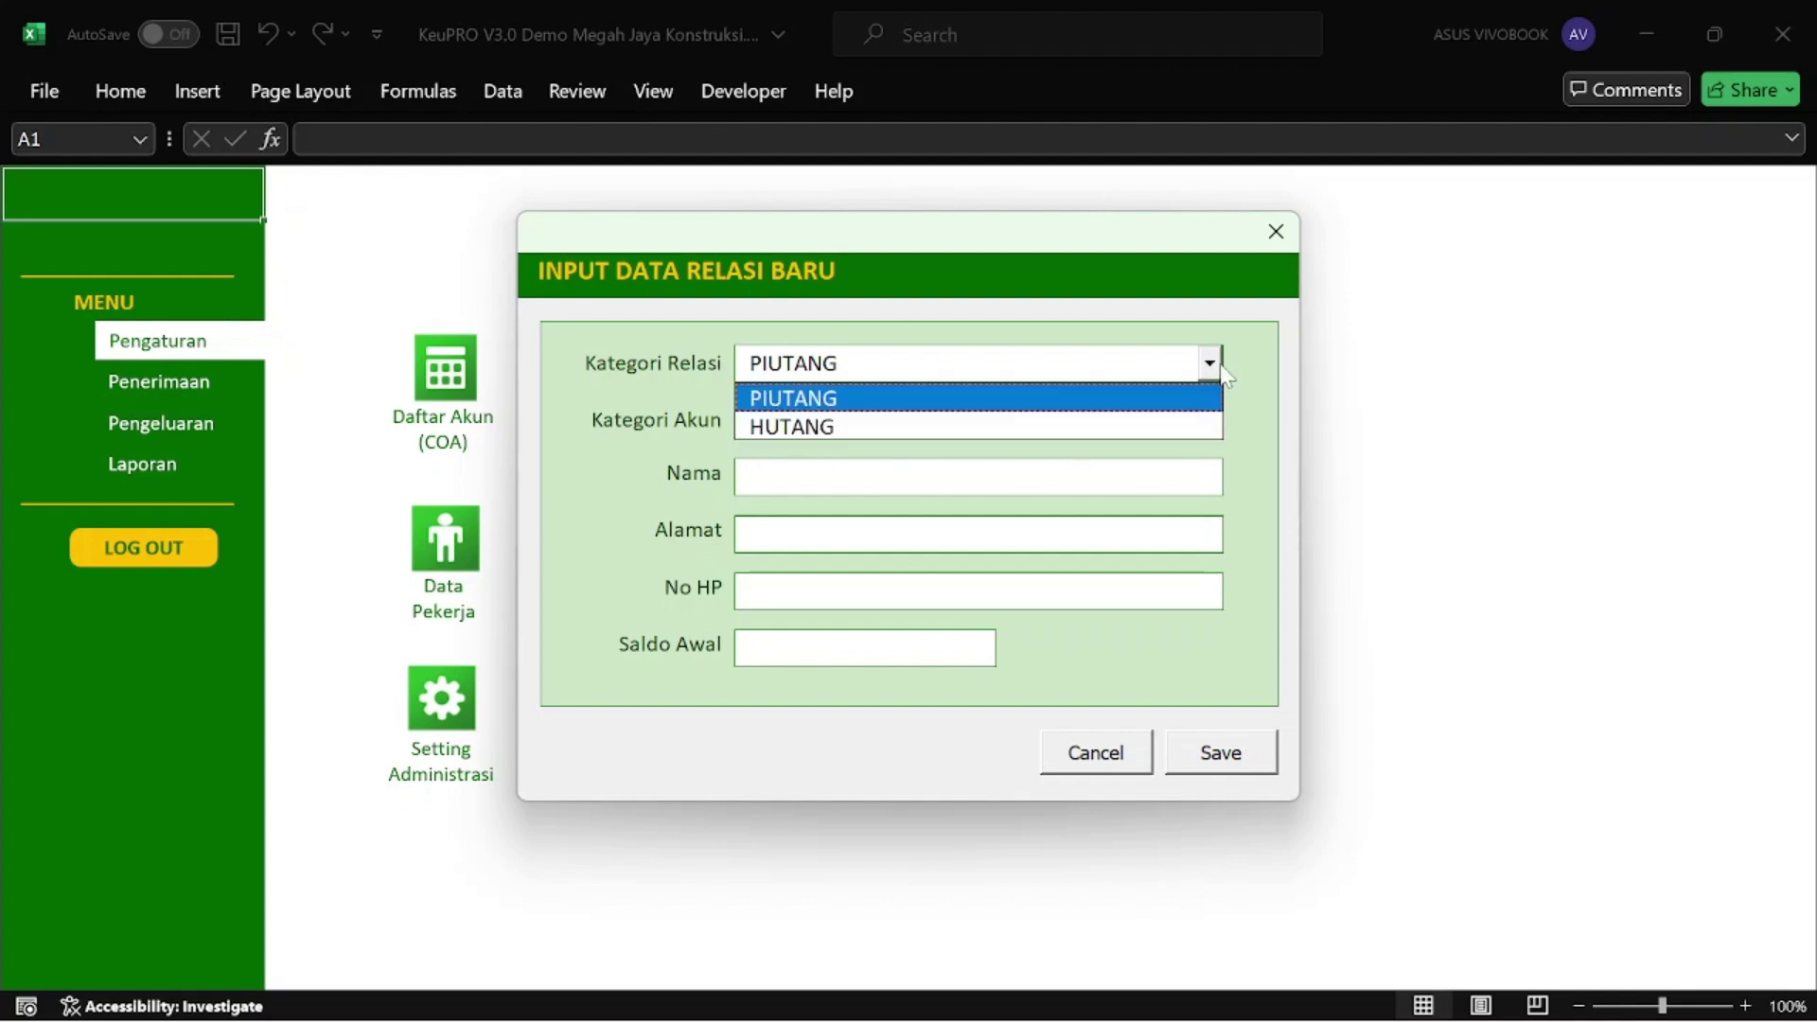
{"action": "left_click", "coordinate": [1211, 367]}
{"action": "left_click", "coordinate": [1212, 367]}
{"action": "left_click", "coordinate": [1150, 427]}
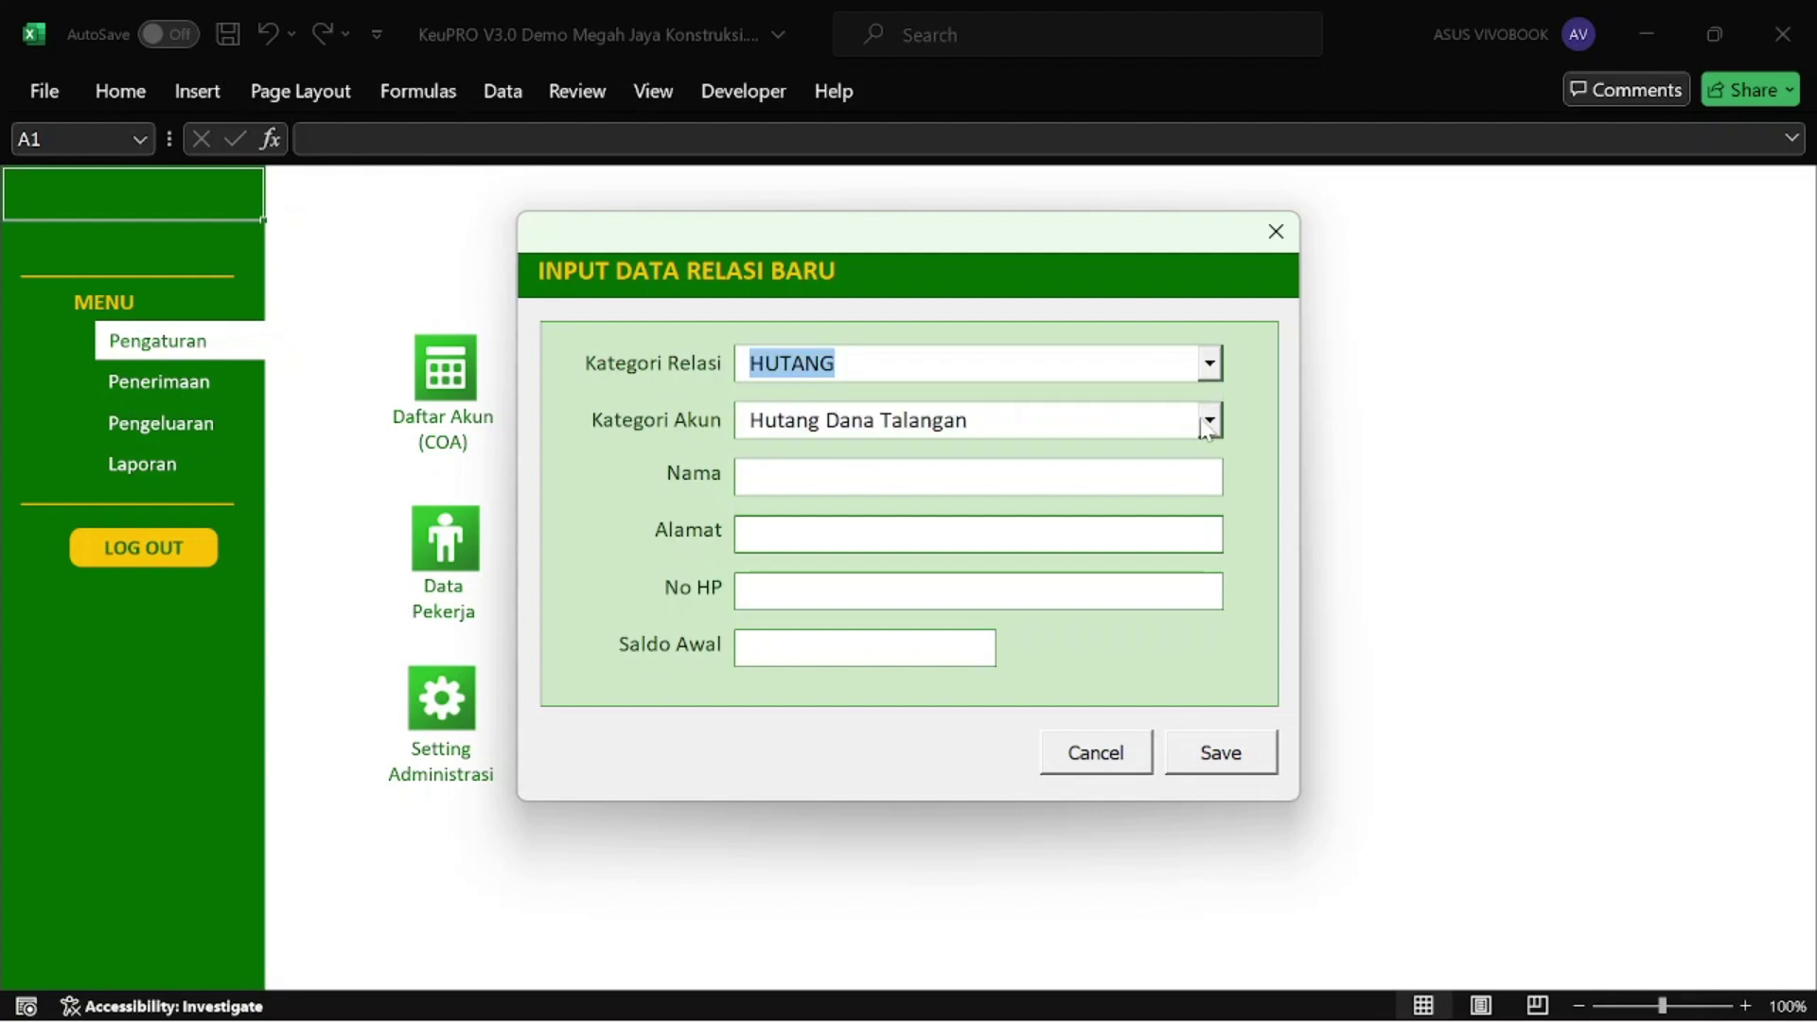
{"action": "left_click", "coordinate": [1207, 422]}
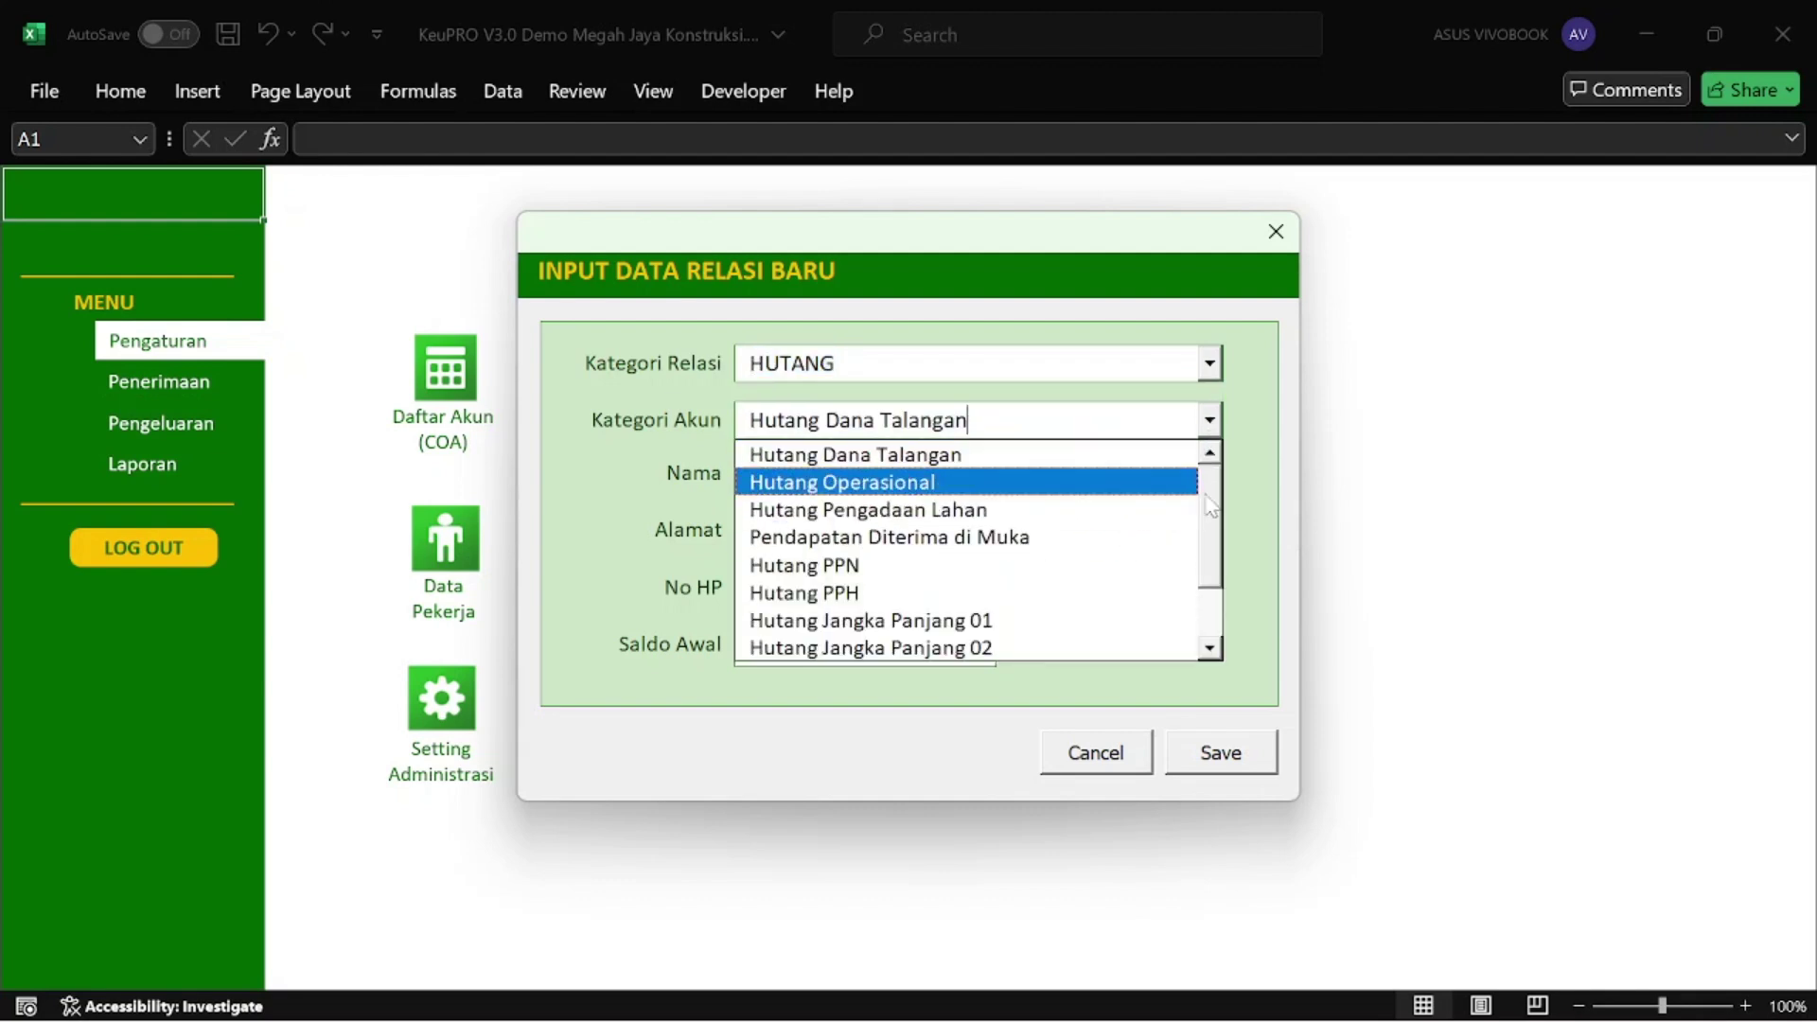
{"action": "scroll", "coordinate": [1211, 507], "scroll_direction": "down", "scroll_amount": 1}
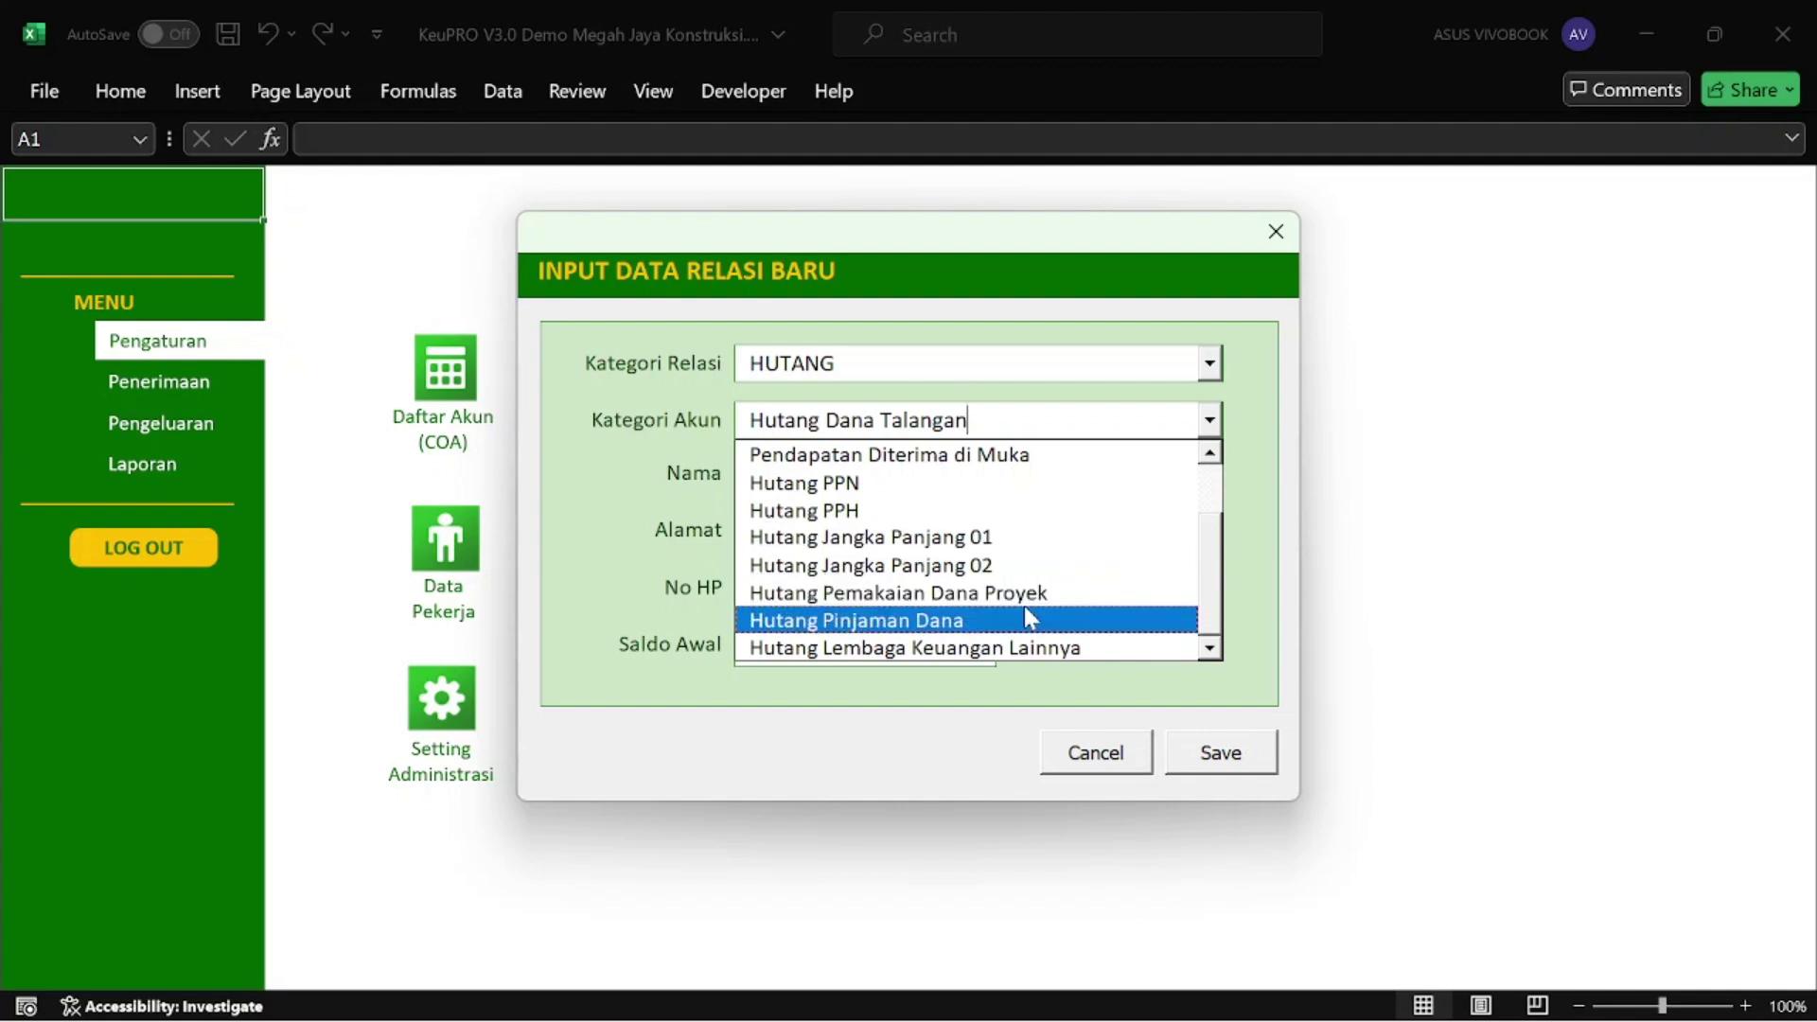
{"action": "left_click", "coordinate": [1254, 511]}
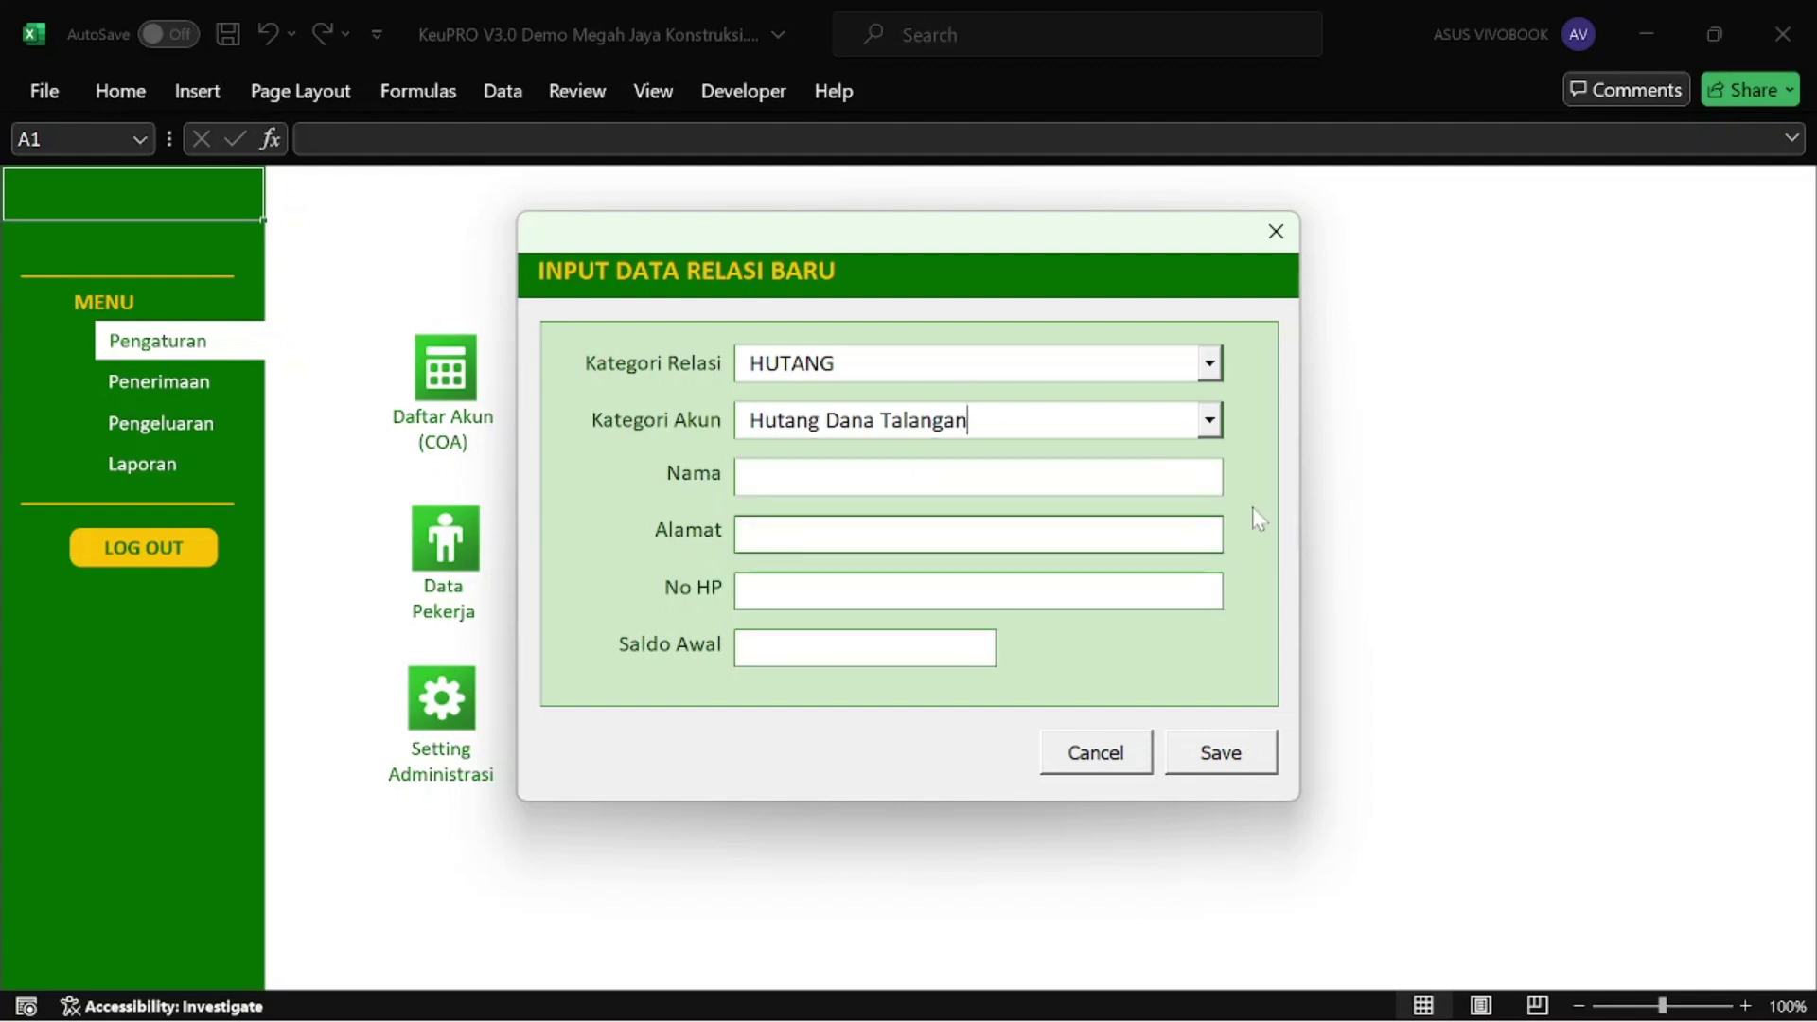
{"action": "left_click", "coordinate": [1087, 752]}
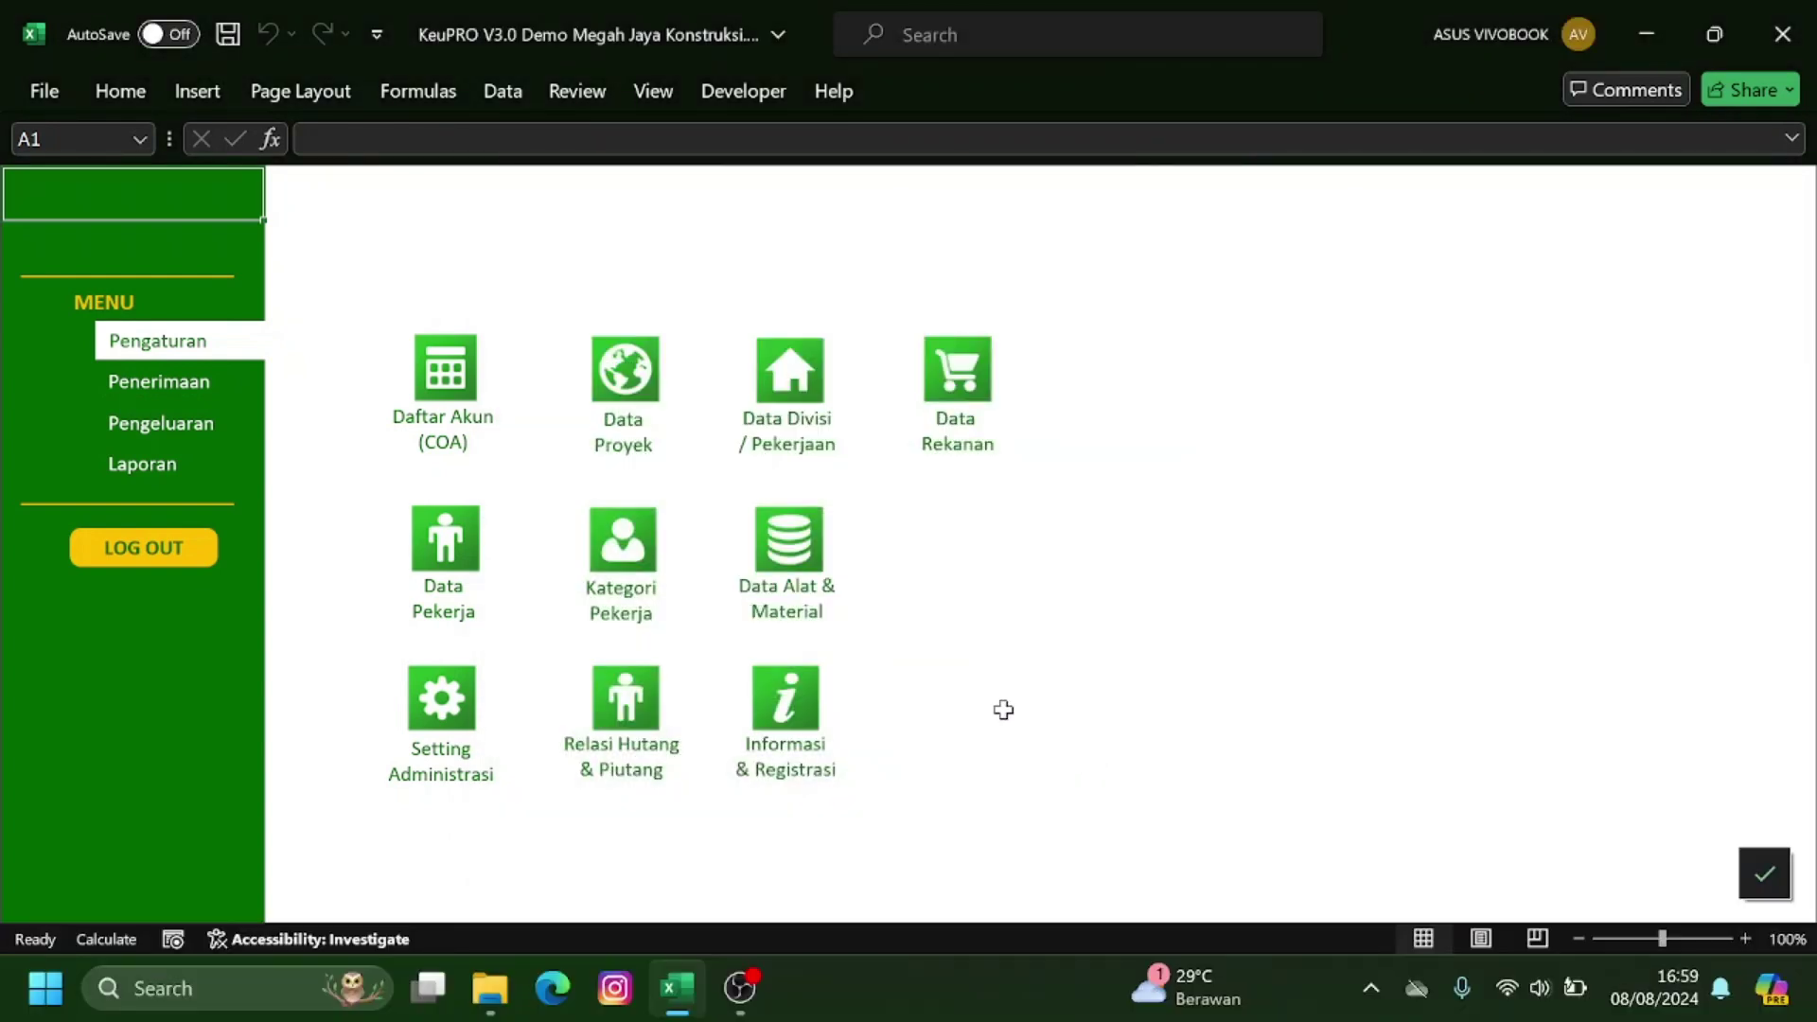
Start a Penerimaan Proyek transaction dated 01 August 2024 with receipt number A1001 for the project "Pekerjaaan RSUD paket 2".
{"action": "left_click", "coordinate": [123, 384]}
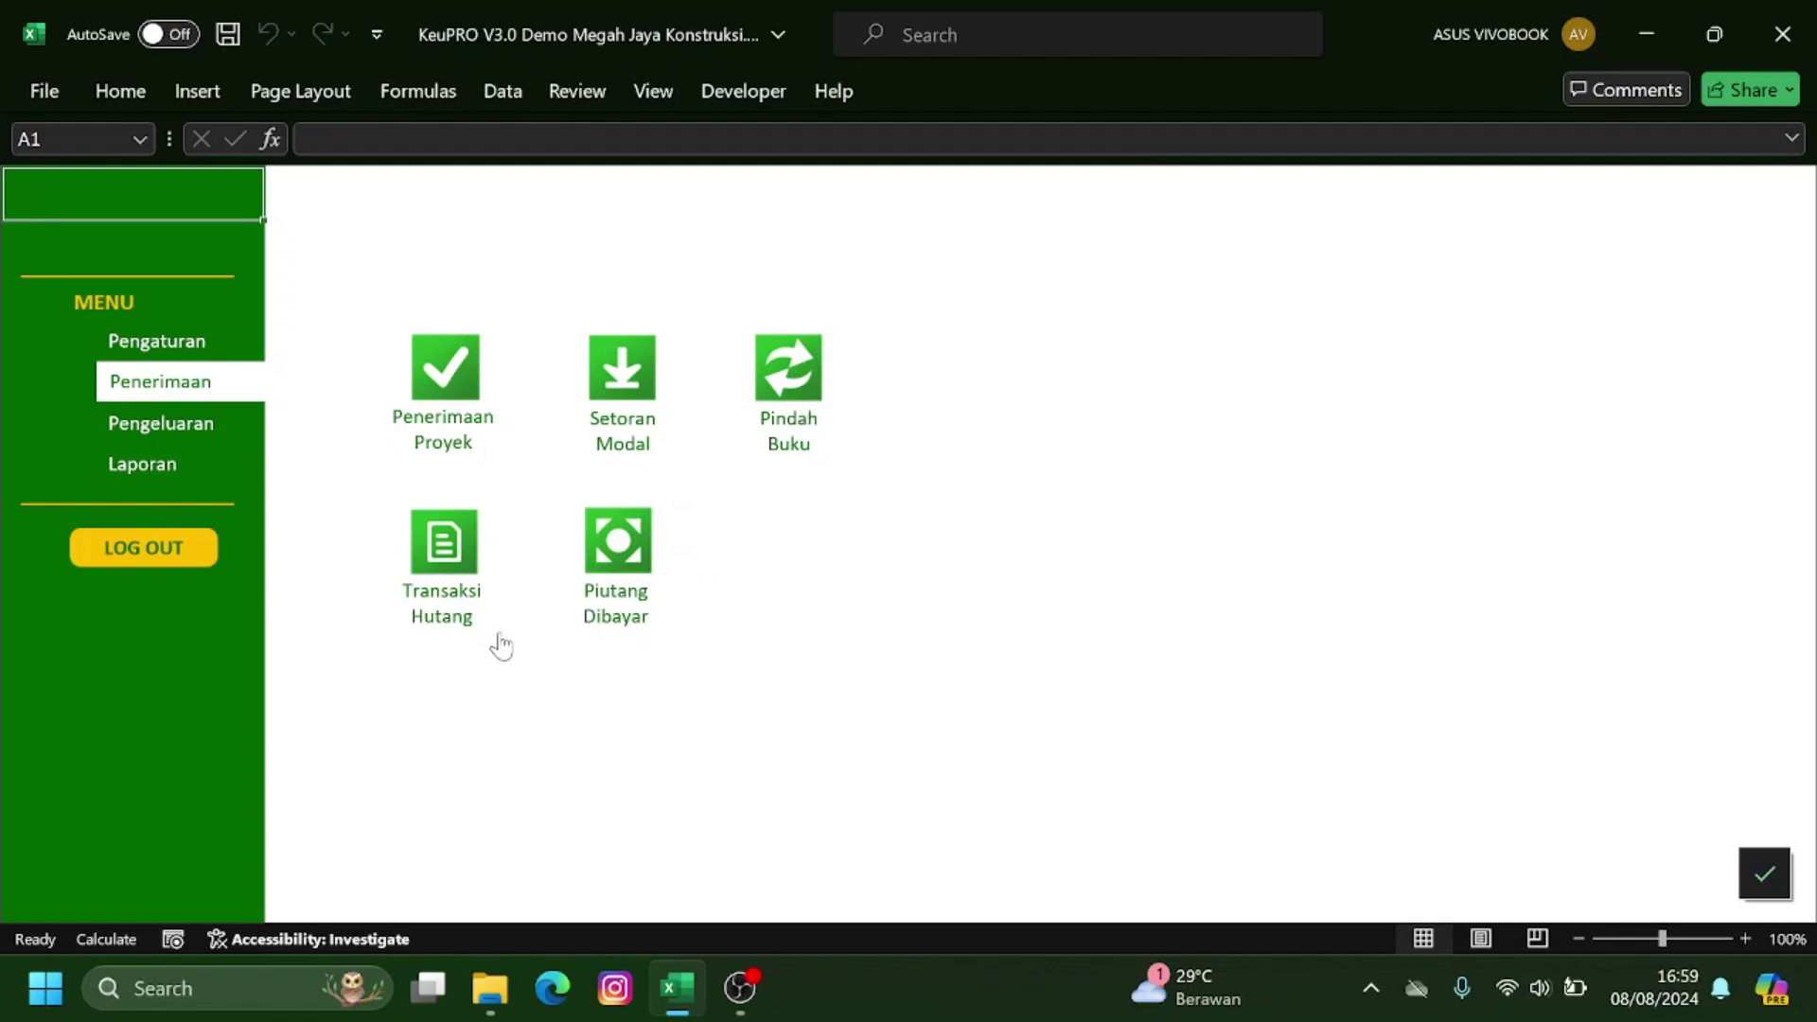
{"action": "left_click", "coordinate": [658, 550]}
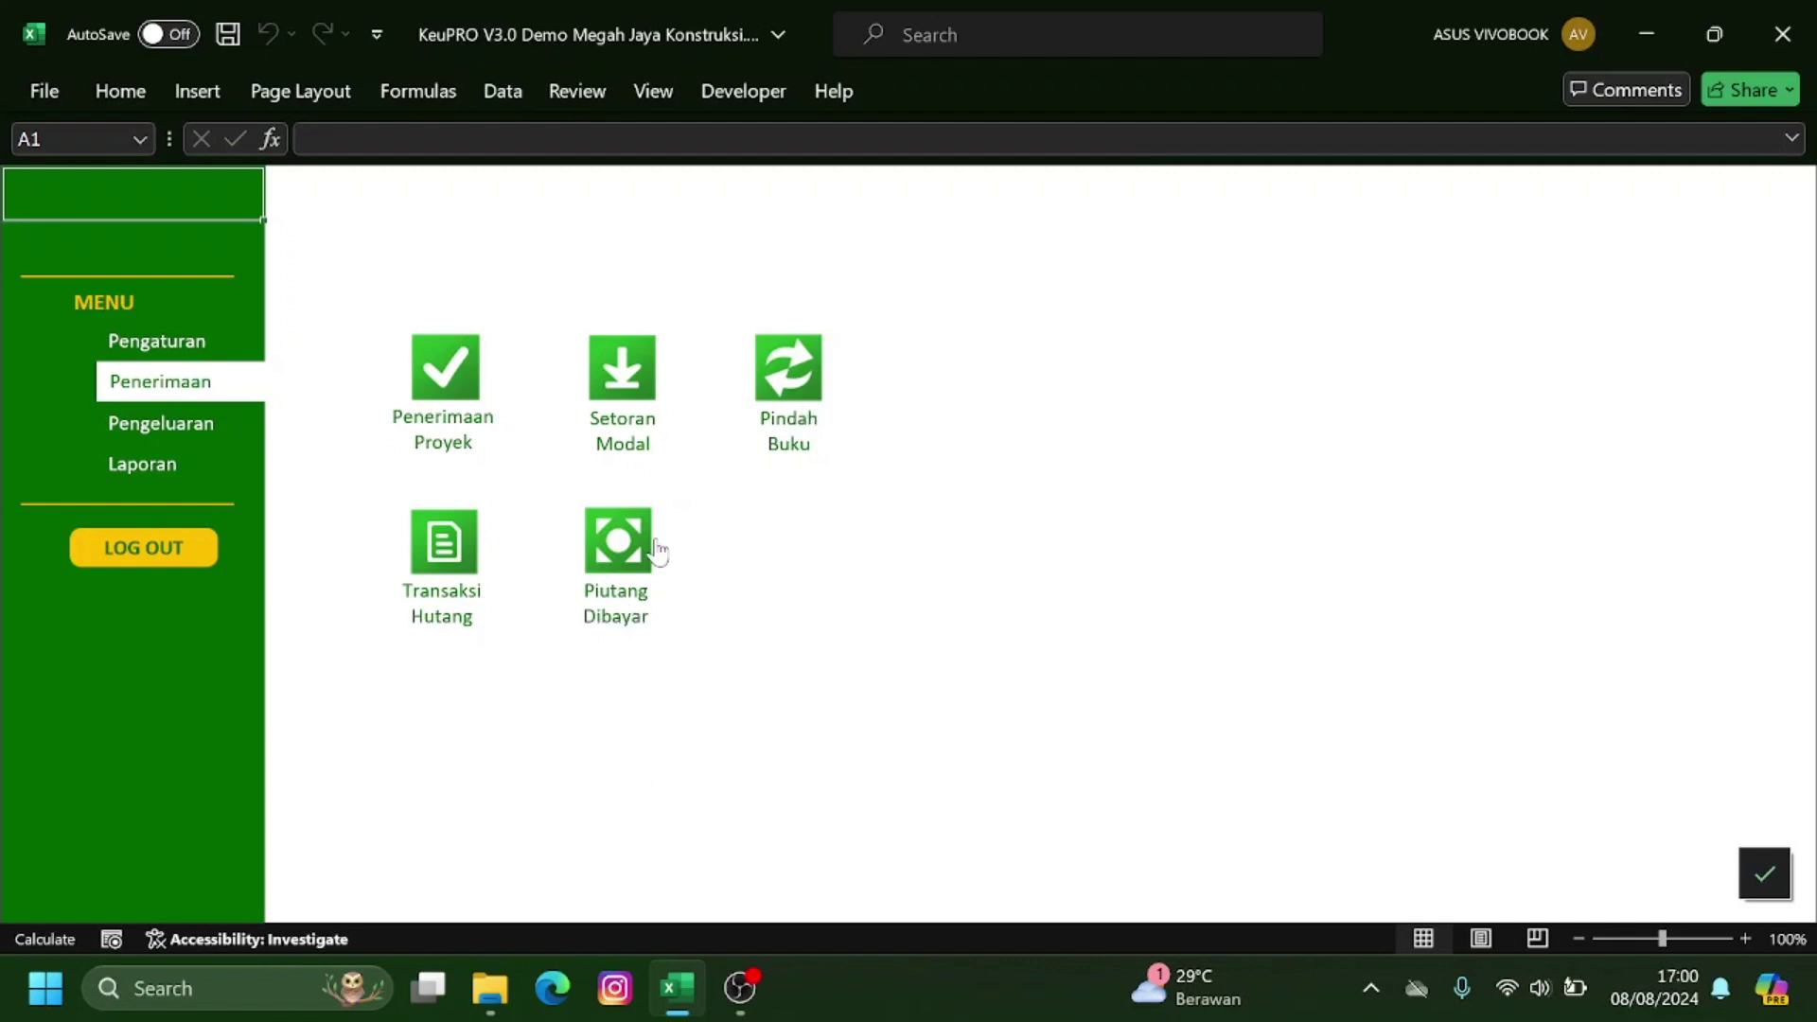
{"action": "left_click", "coordinate": [462, 381]}
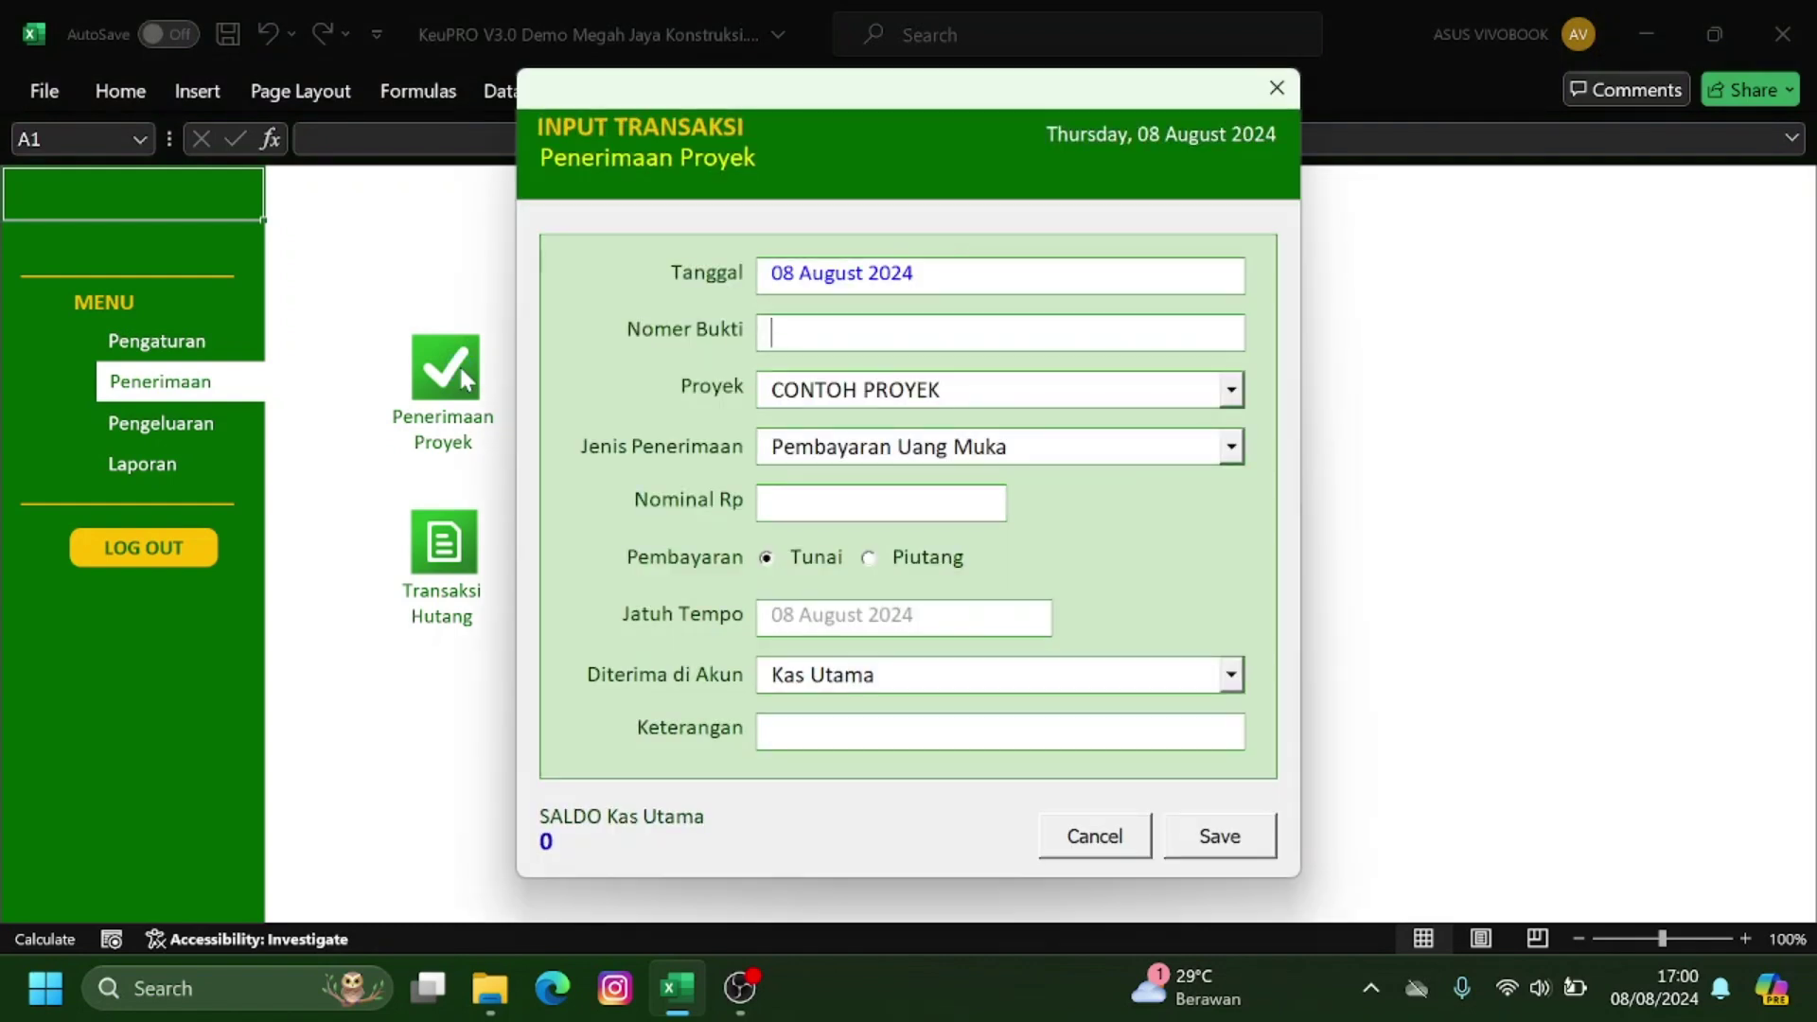
{"action": "left_click", "coordinate": [869, 276]}
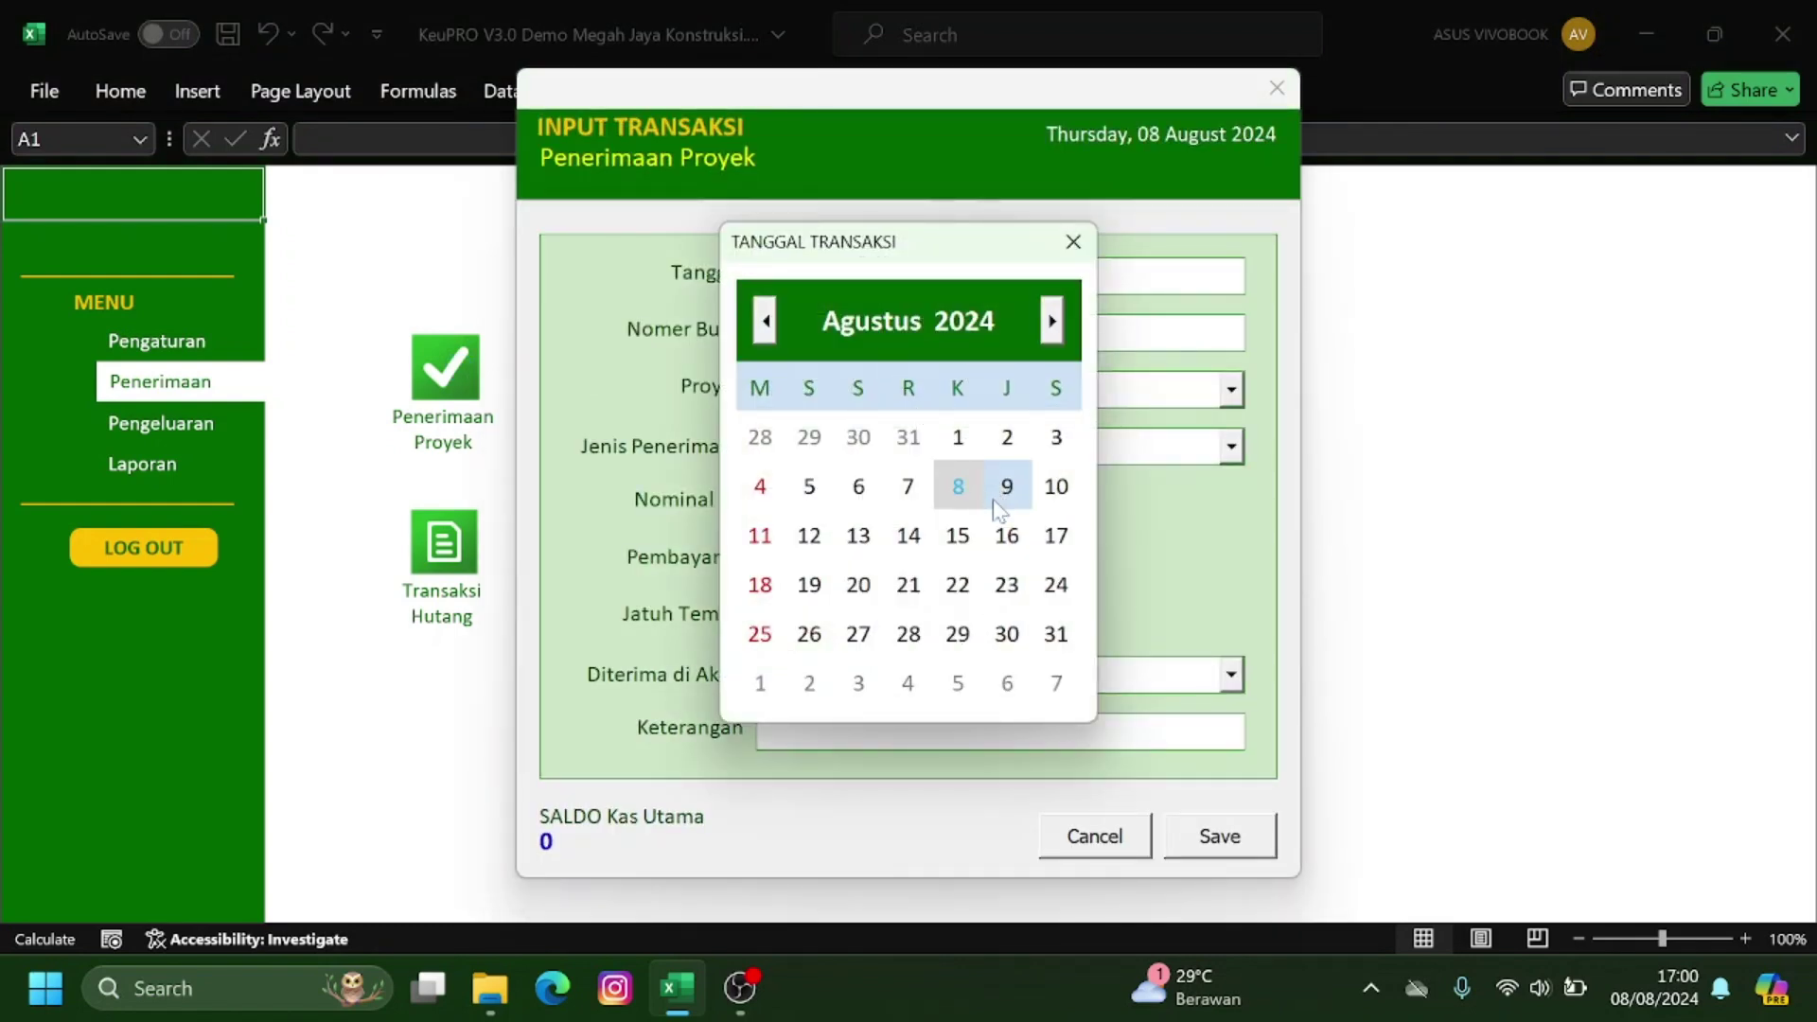
{"action": "left_click", "coordinate": [958, 438]}
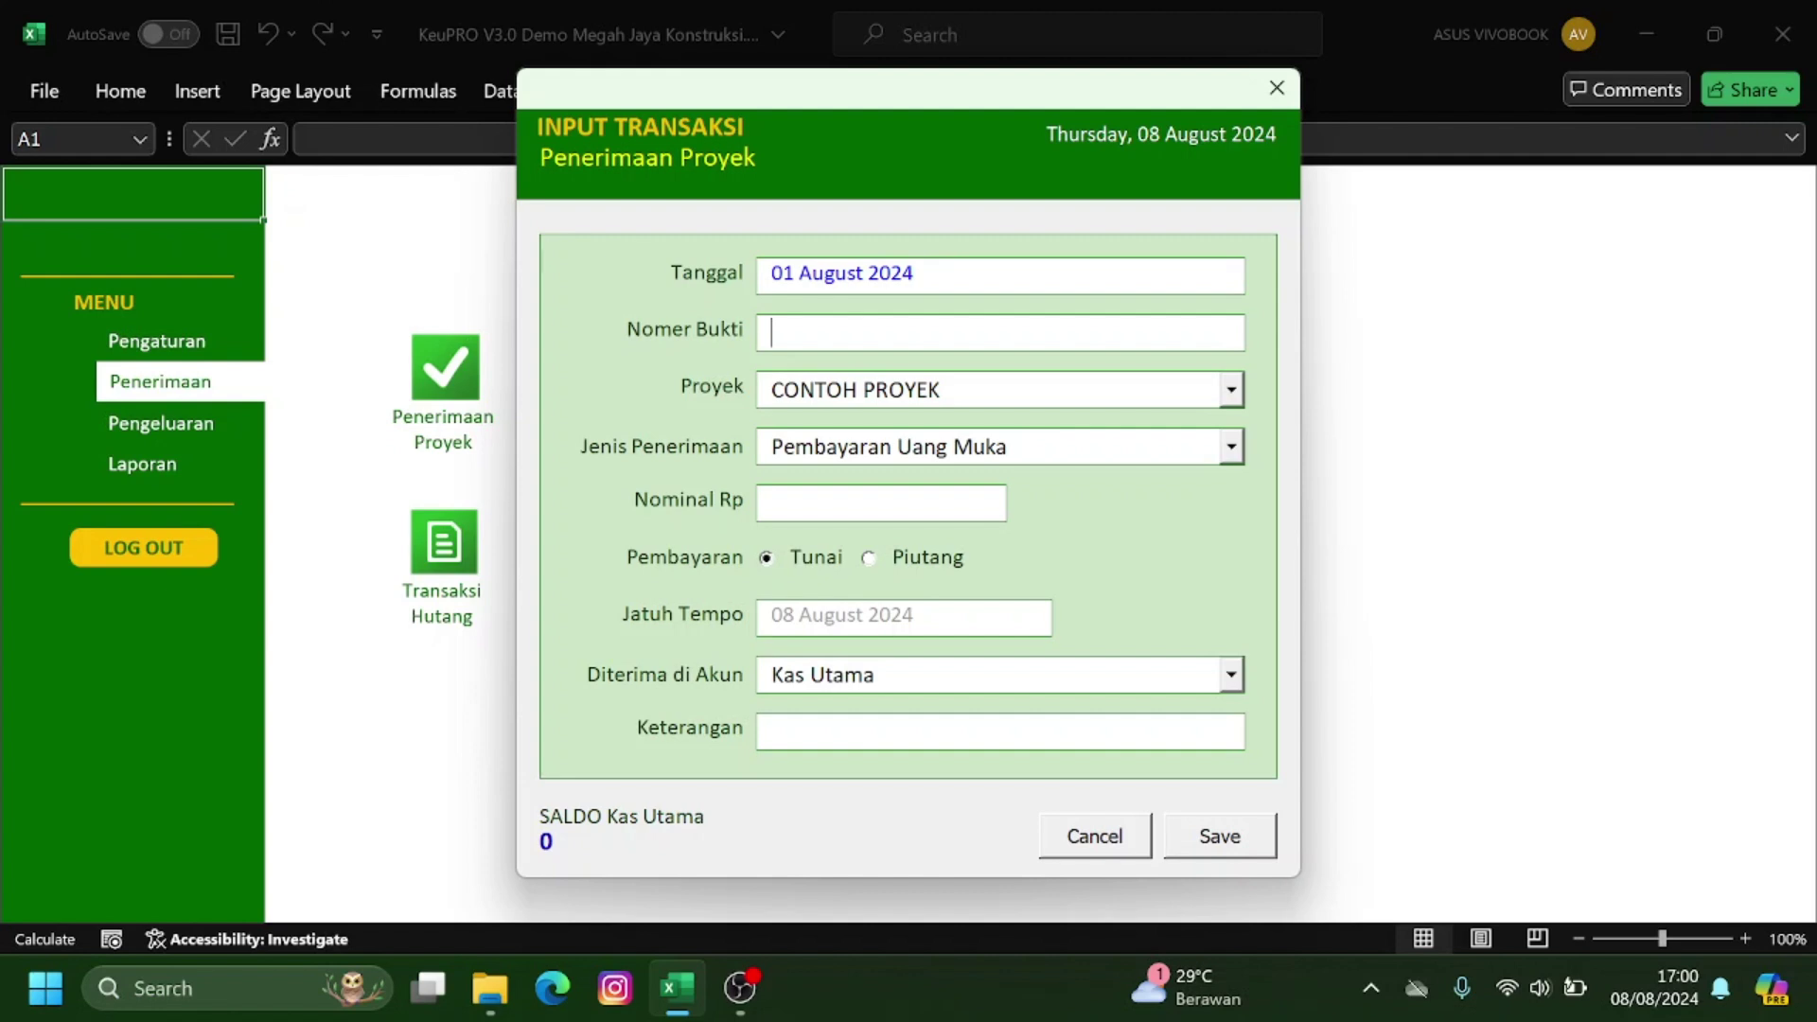
{"action": "type", "text": "A1001"}
{"action": "left_click", "coordinate": [1232, 400]}
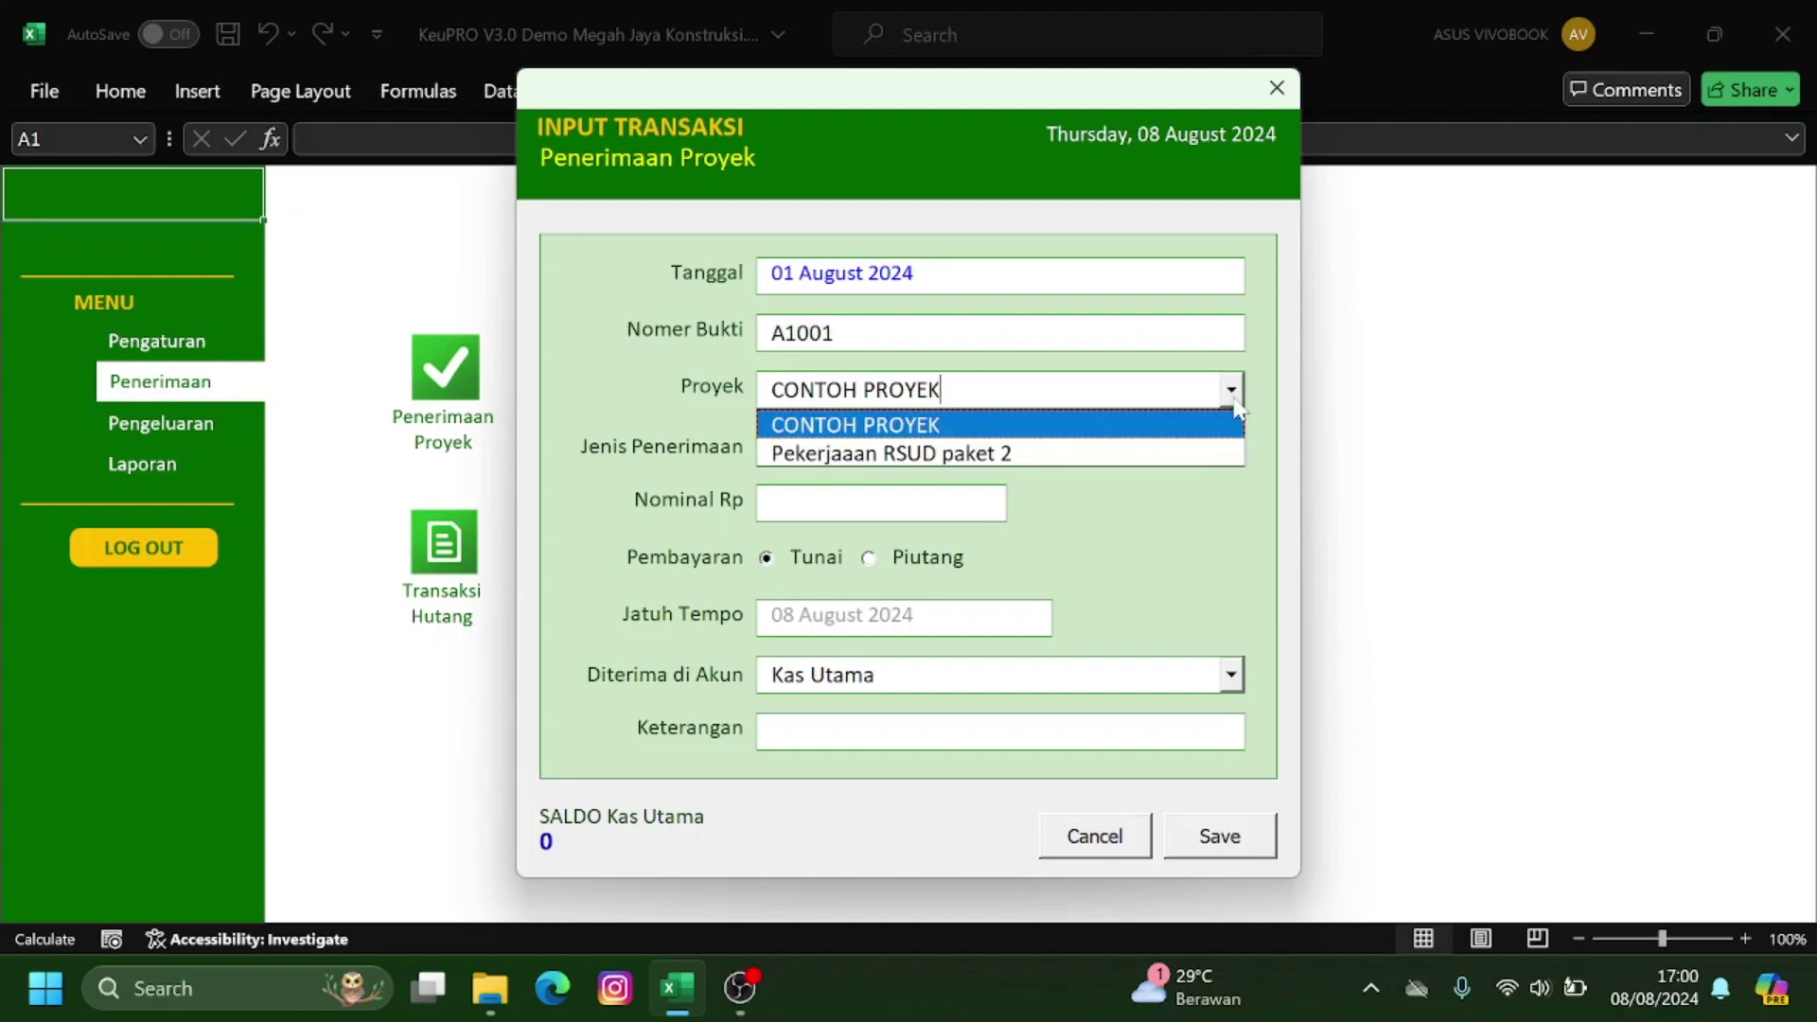
{"action": "left_click", "coordinate": [1194, 456]}
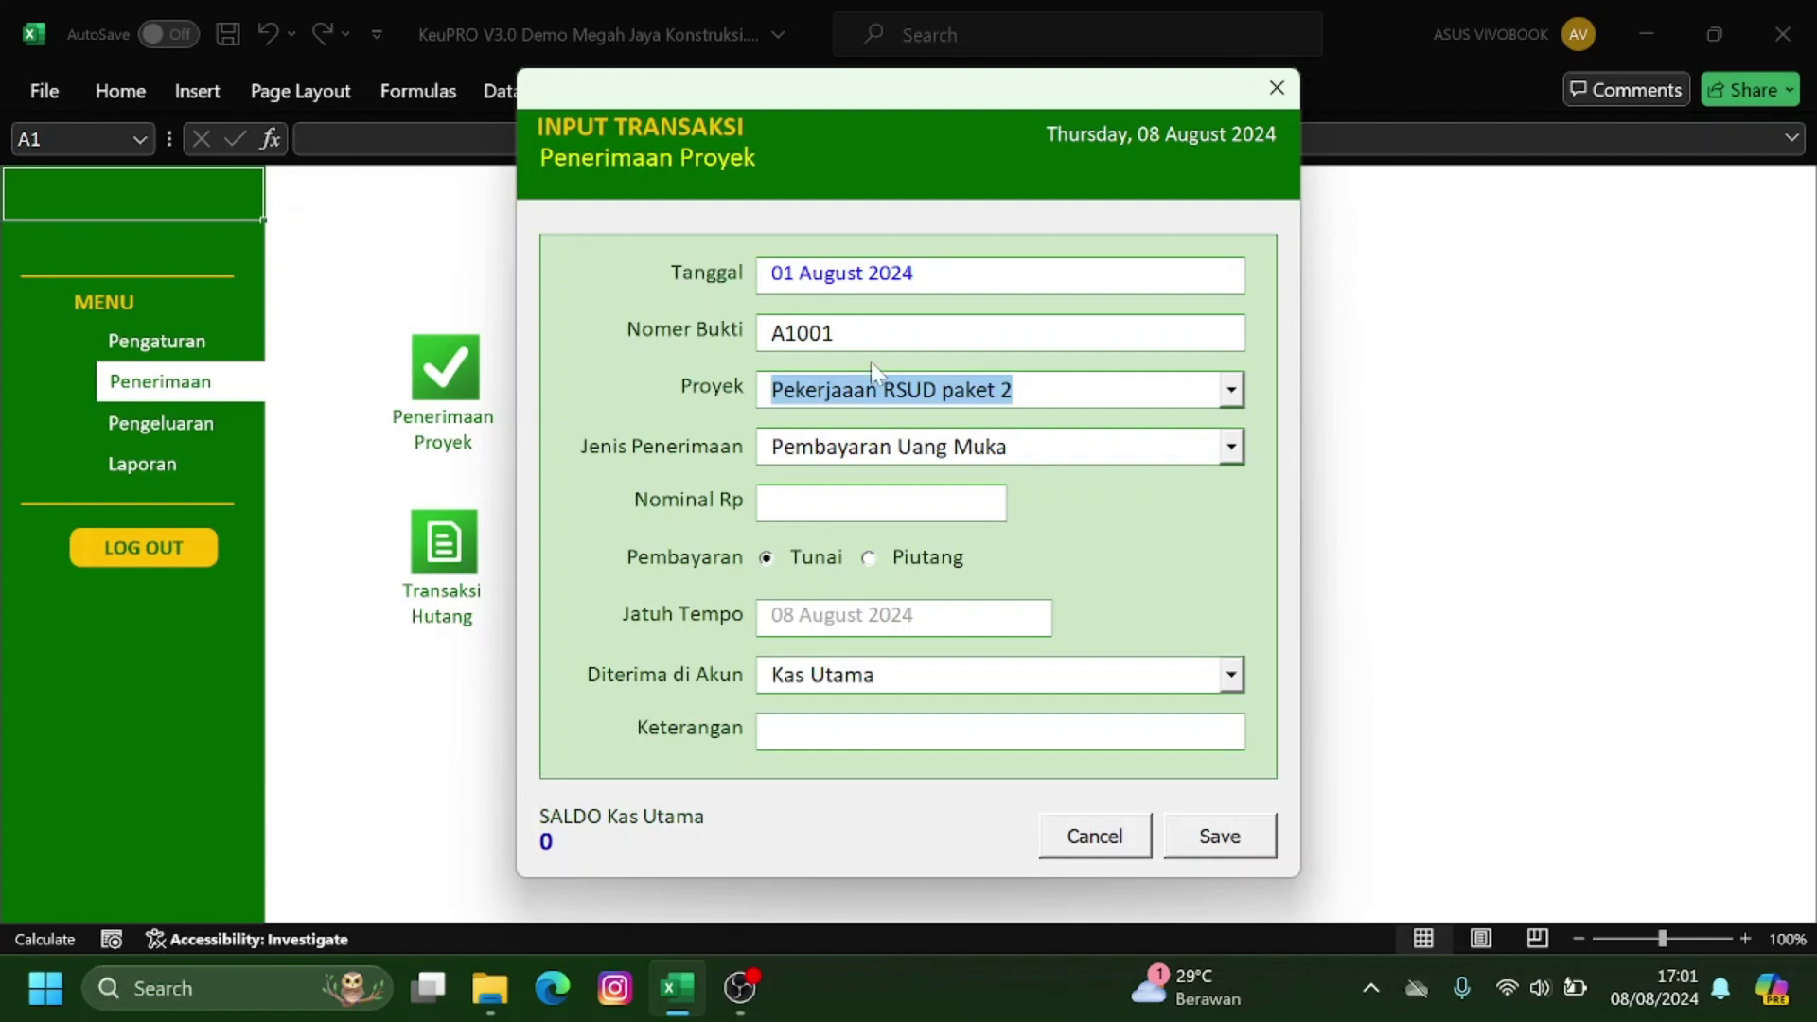
{"action": "left_click", "coordinate": [1230, 449]}
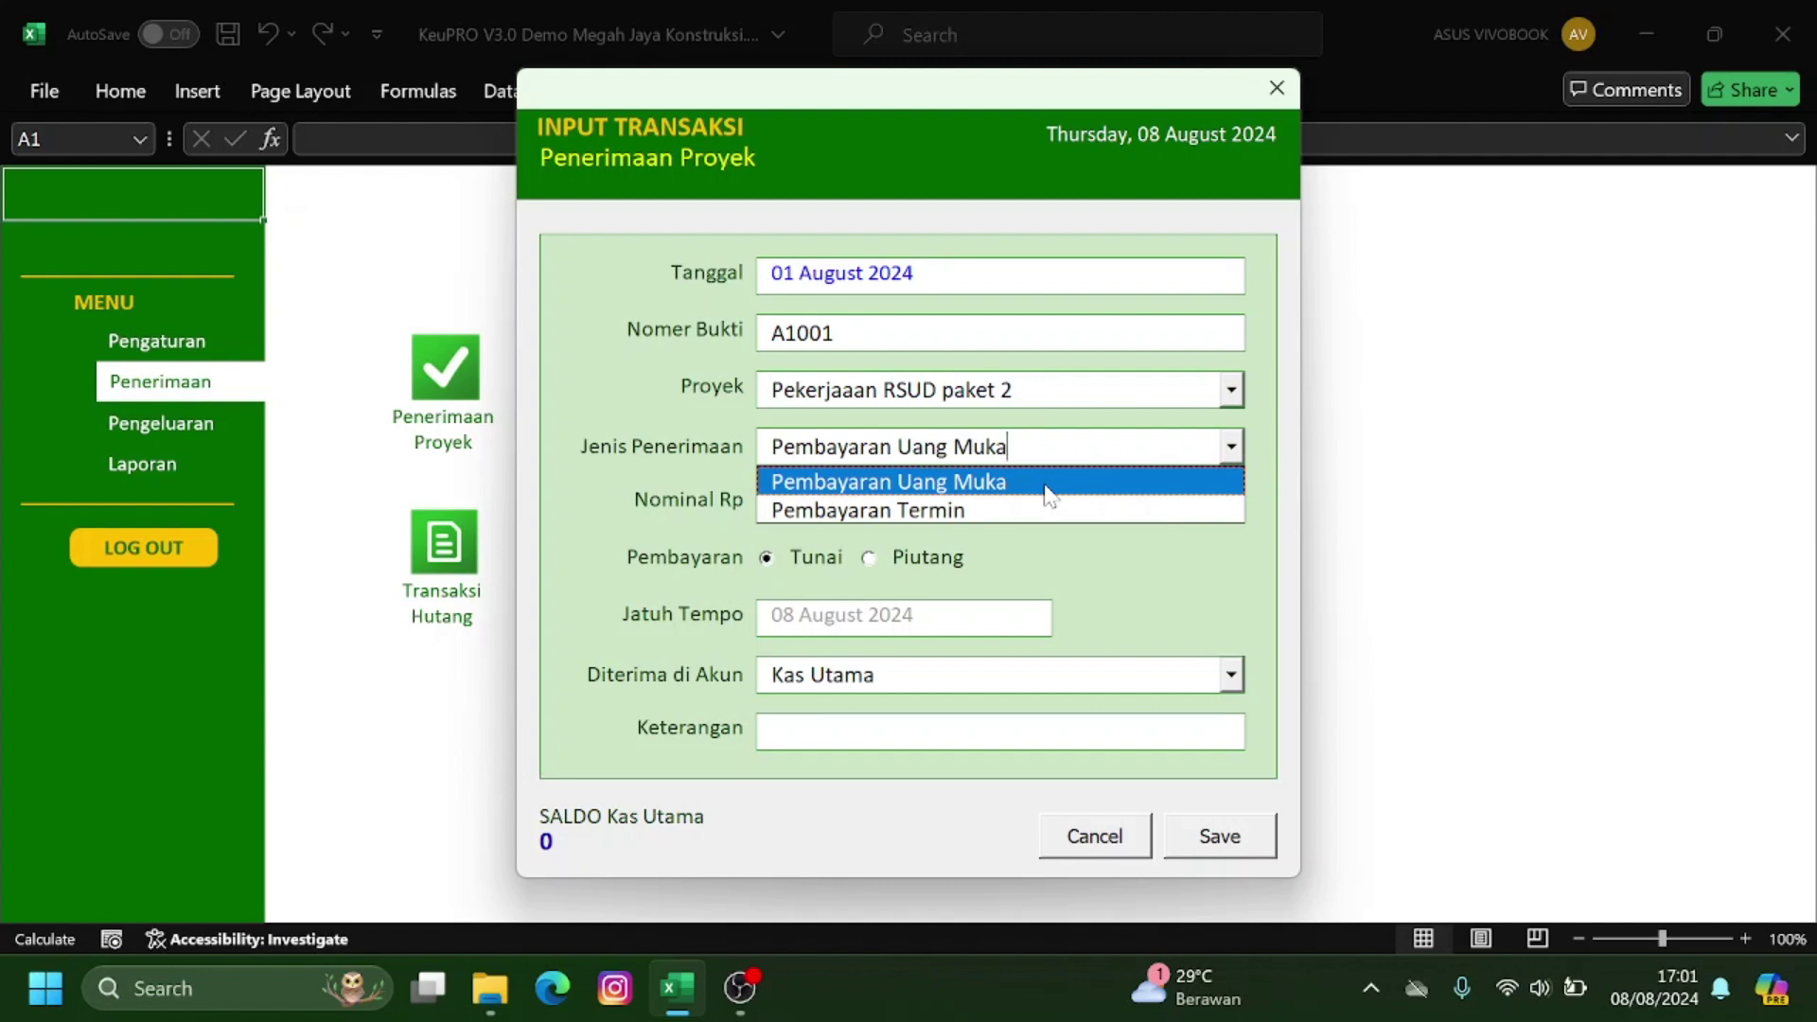
{"action": "left_click", "coordinate": [986, 511]}
{"action": "left_click", "coordinate": [1230, 448]}
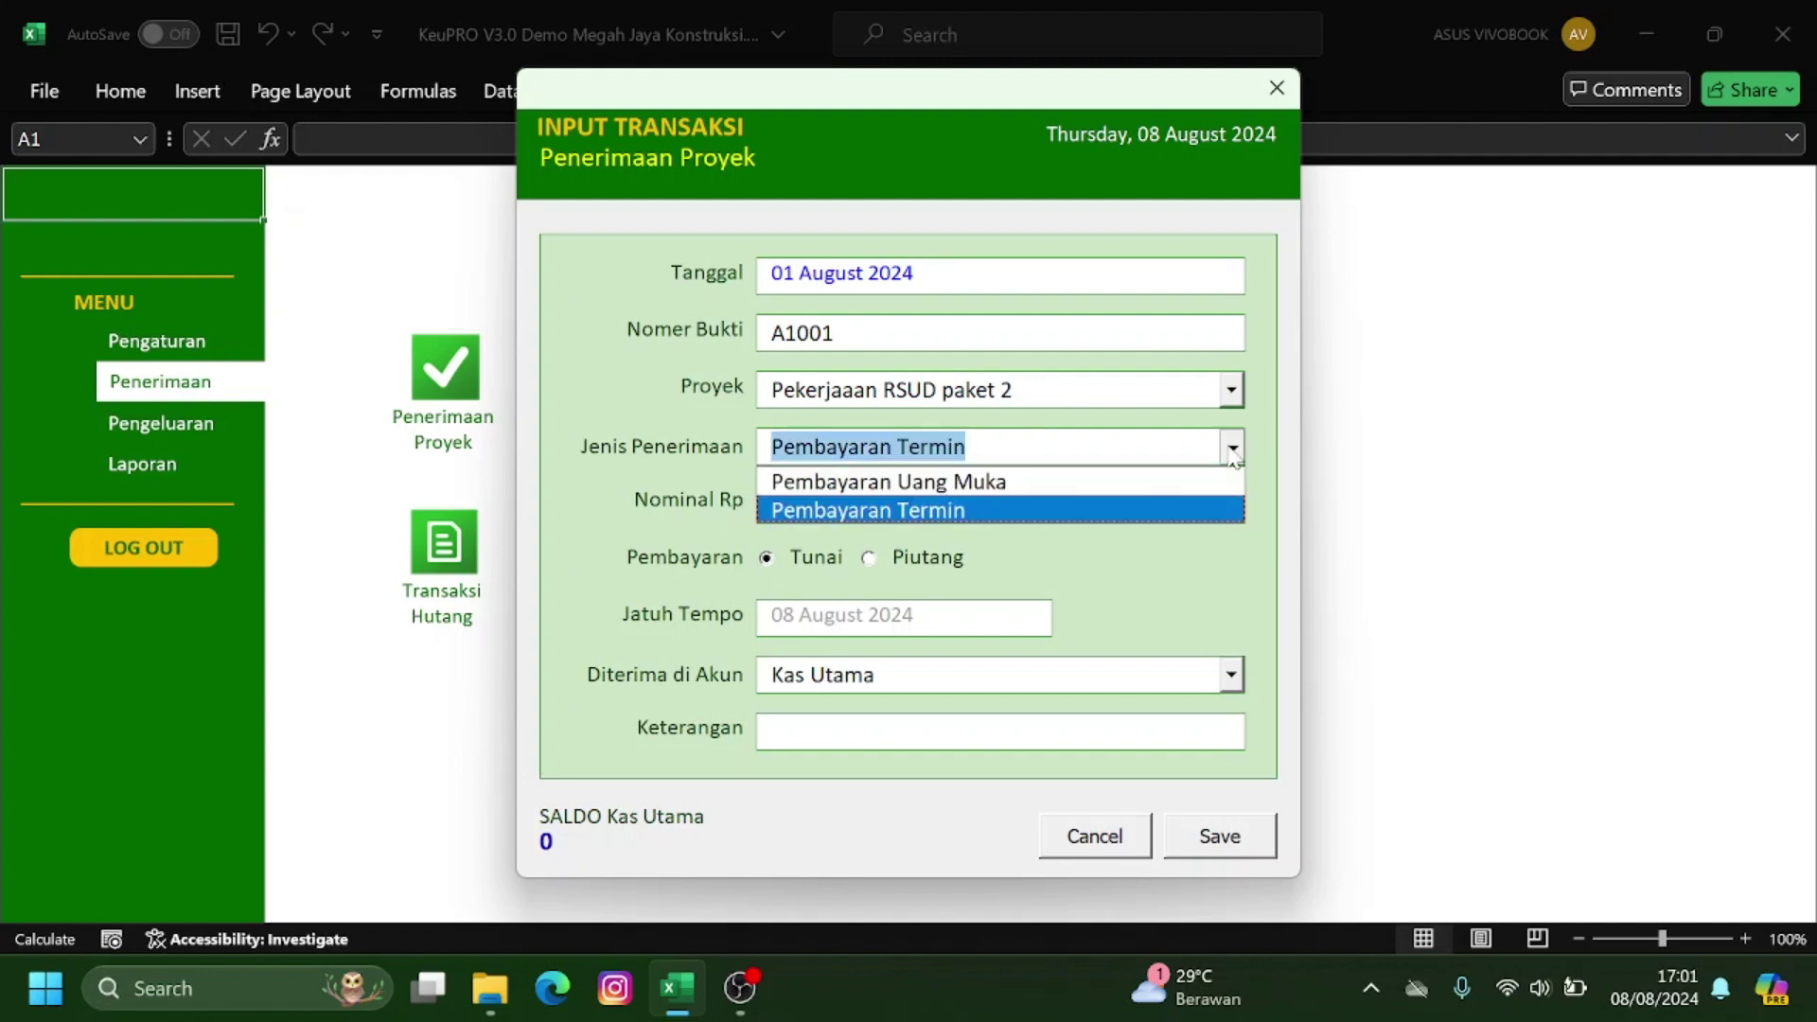
{"action": "left_click", "coordinate": [1142, 486]}
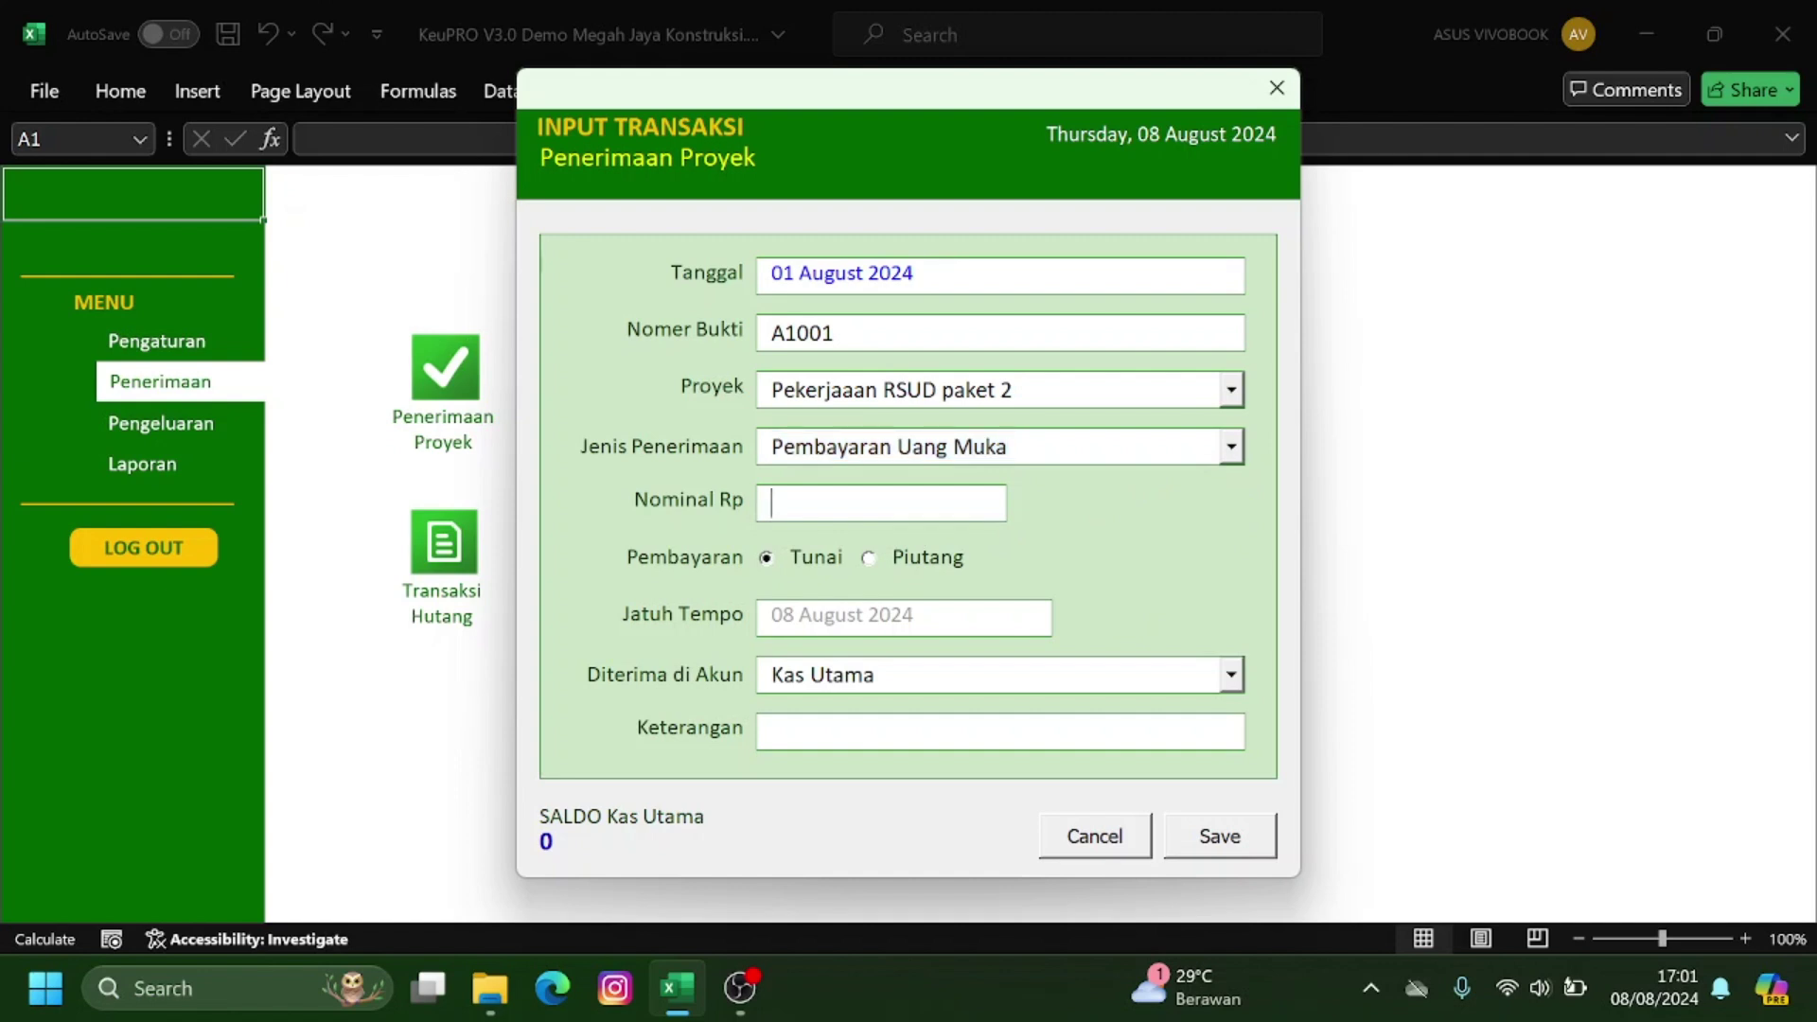
{"action": "key", "text": "Tab"}
{"action": "type", "text": "1500000000"}
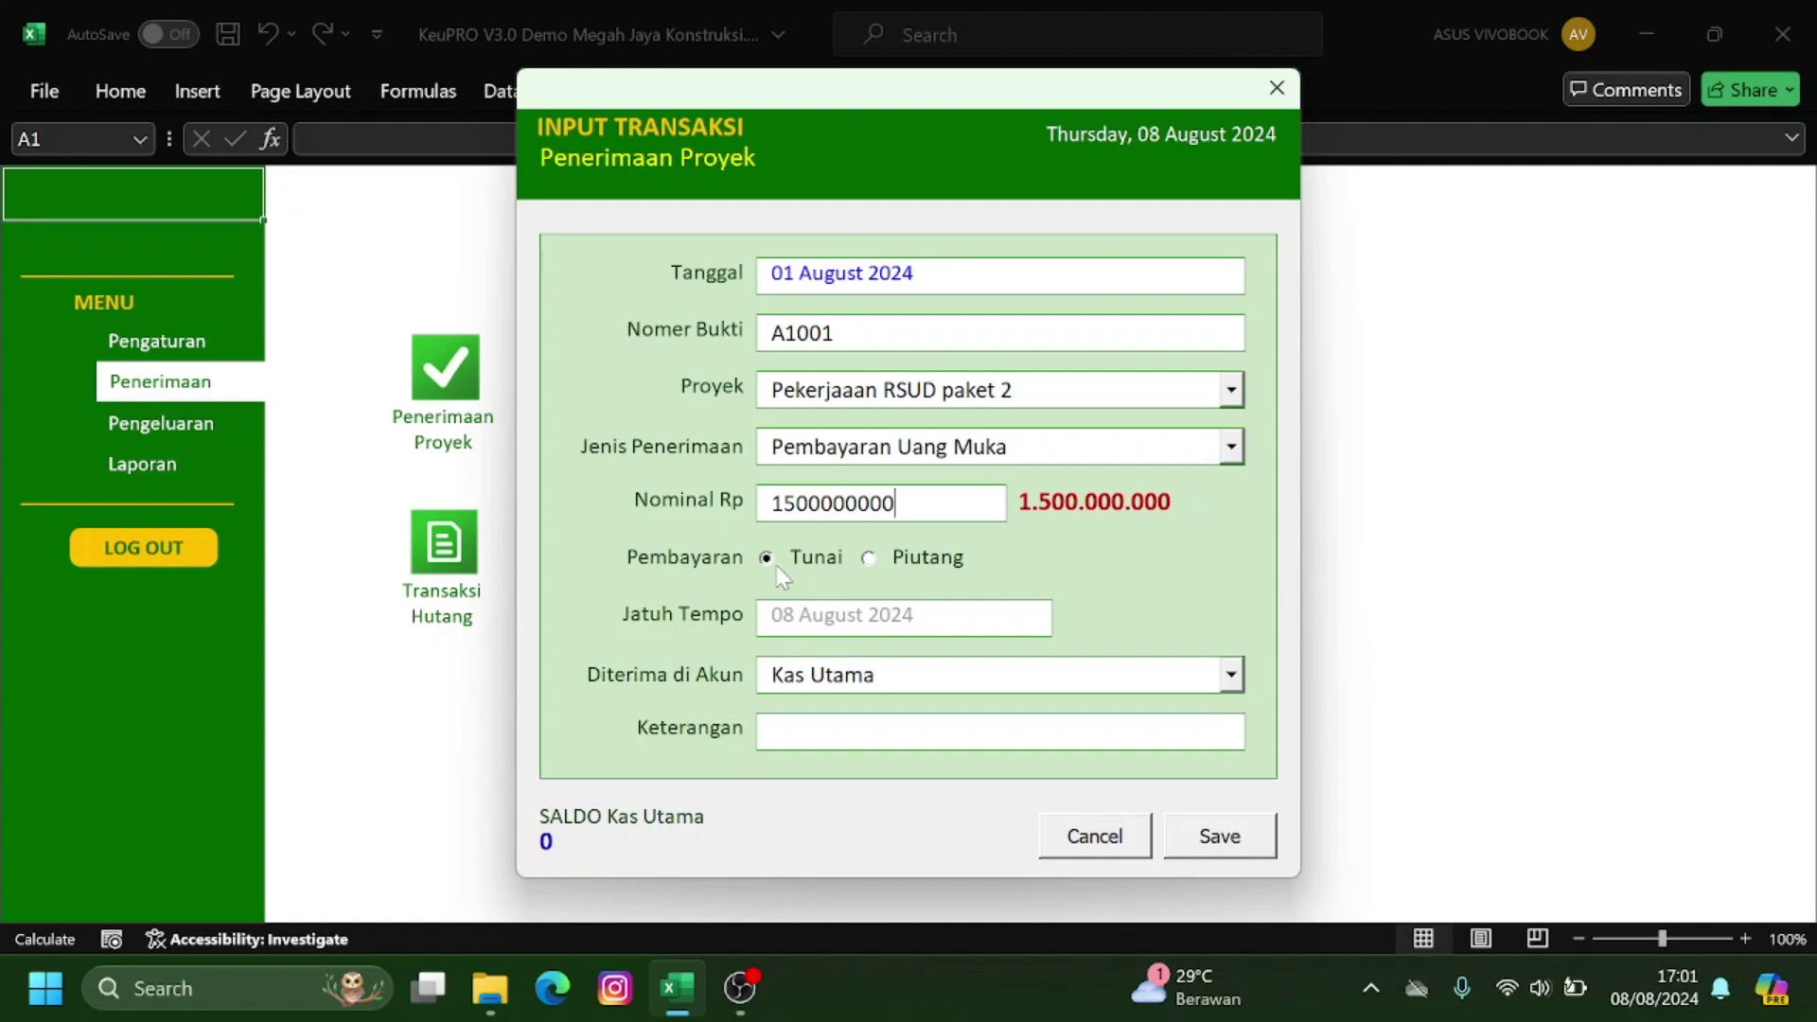
Set the receipt's Jenis Penerimaan to Pembayaran Termin and its payment to Piutang with a due date of 11 September 2024.
{"action": "left_click", "coordinate": [875, 561]}
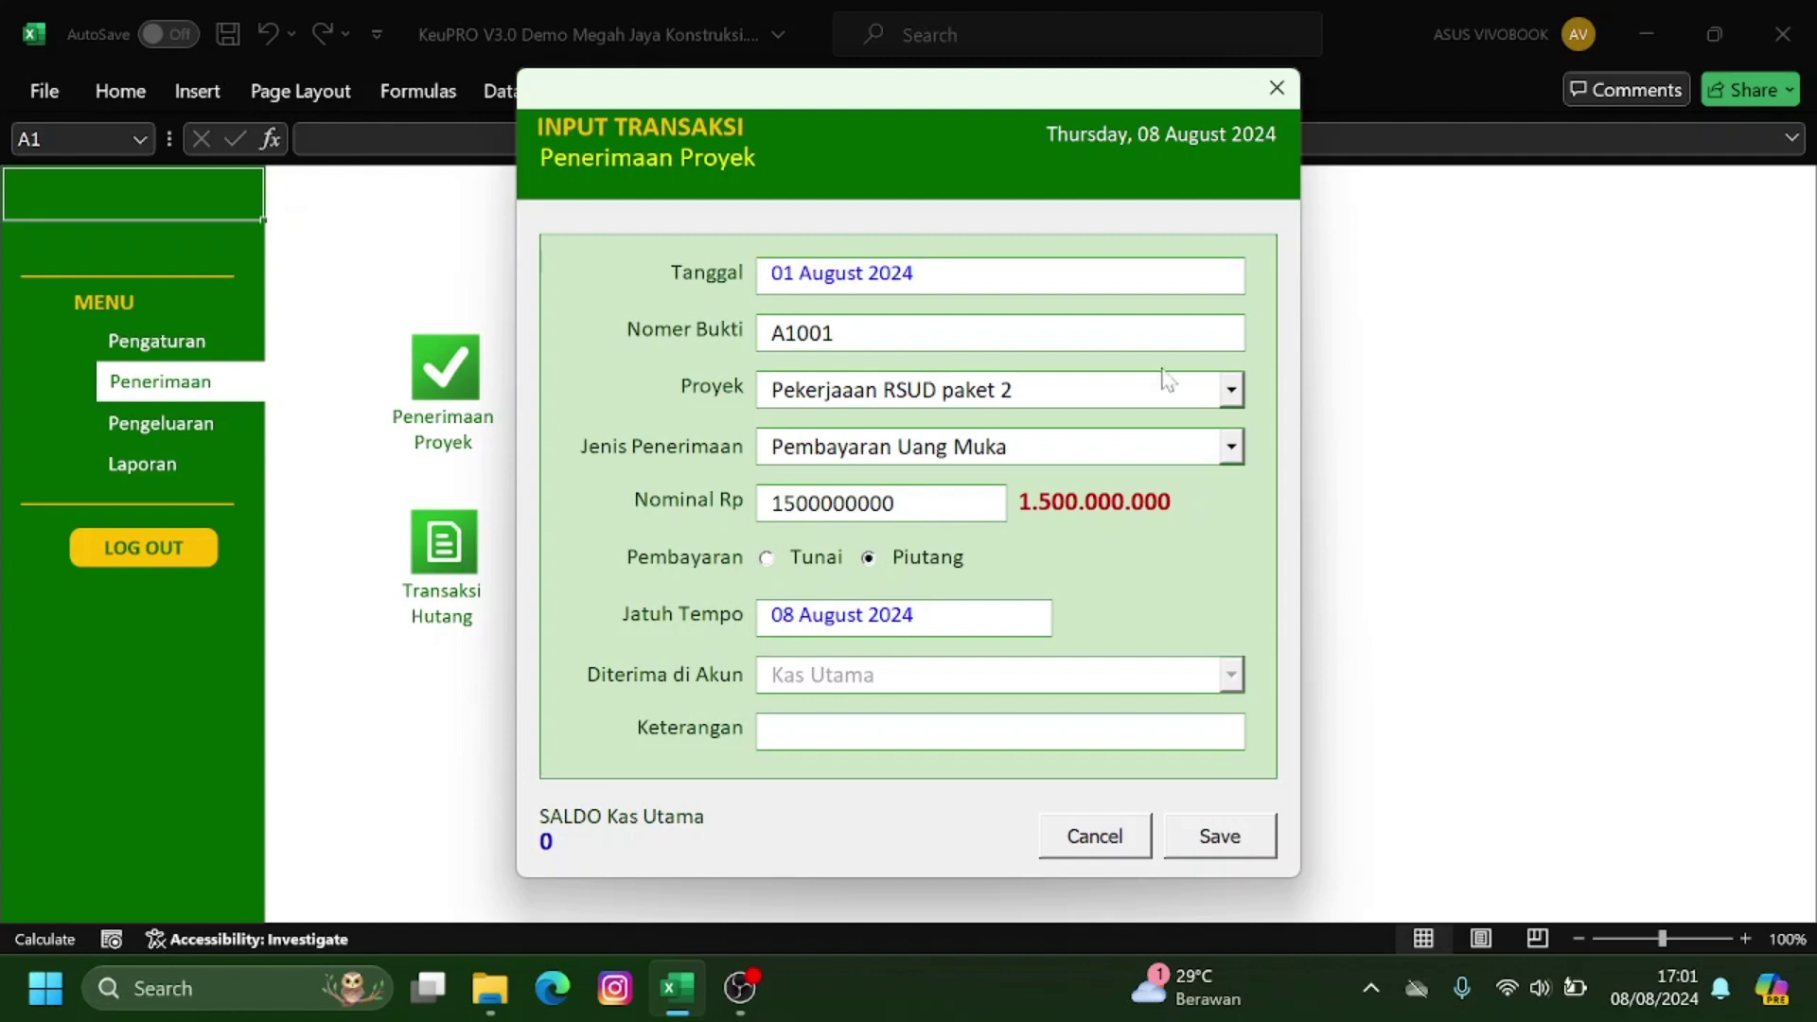
{"action": "left_click", "coordinate": [1231, 448]}
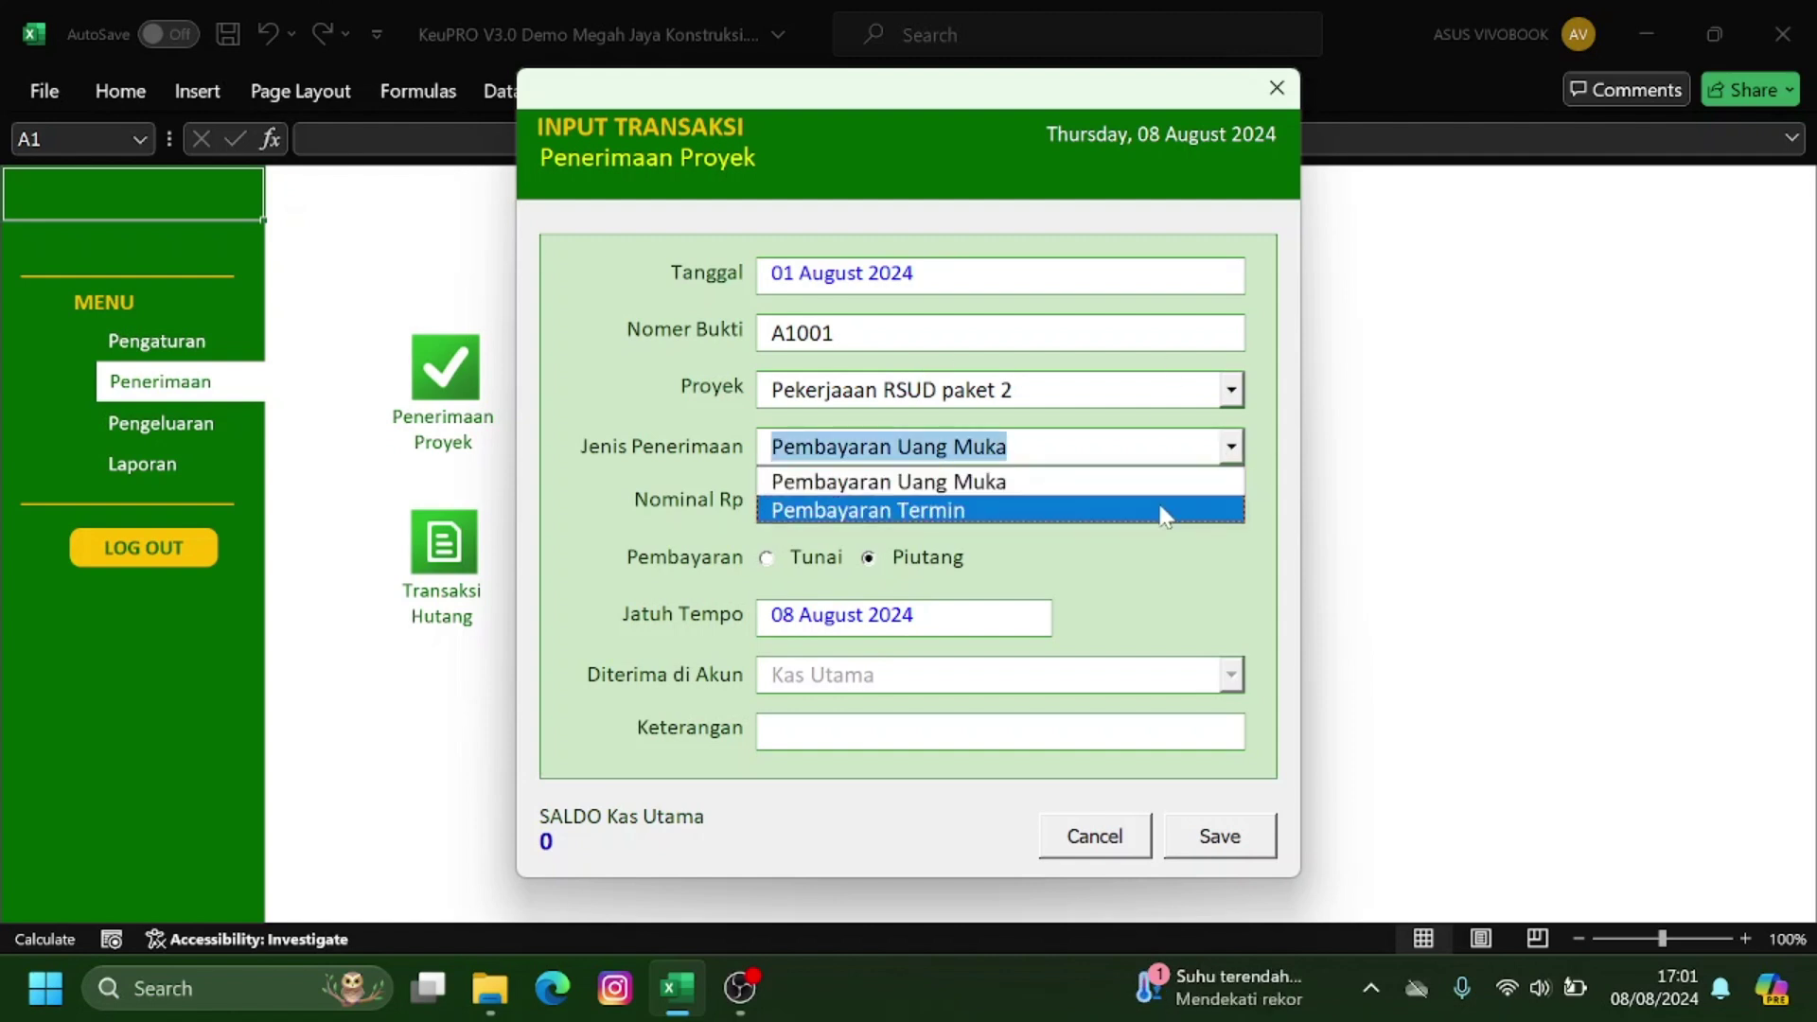
{"action": "left_click", "coordinate": [1160, 511]}
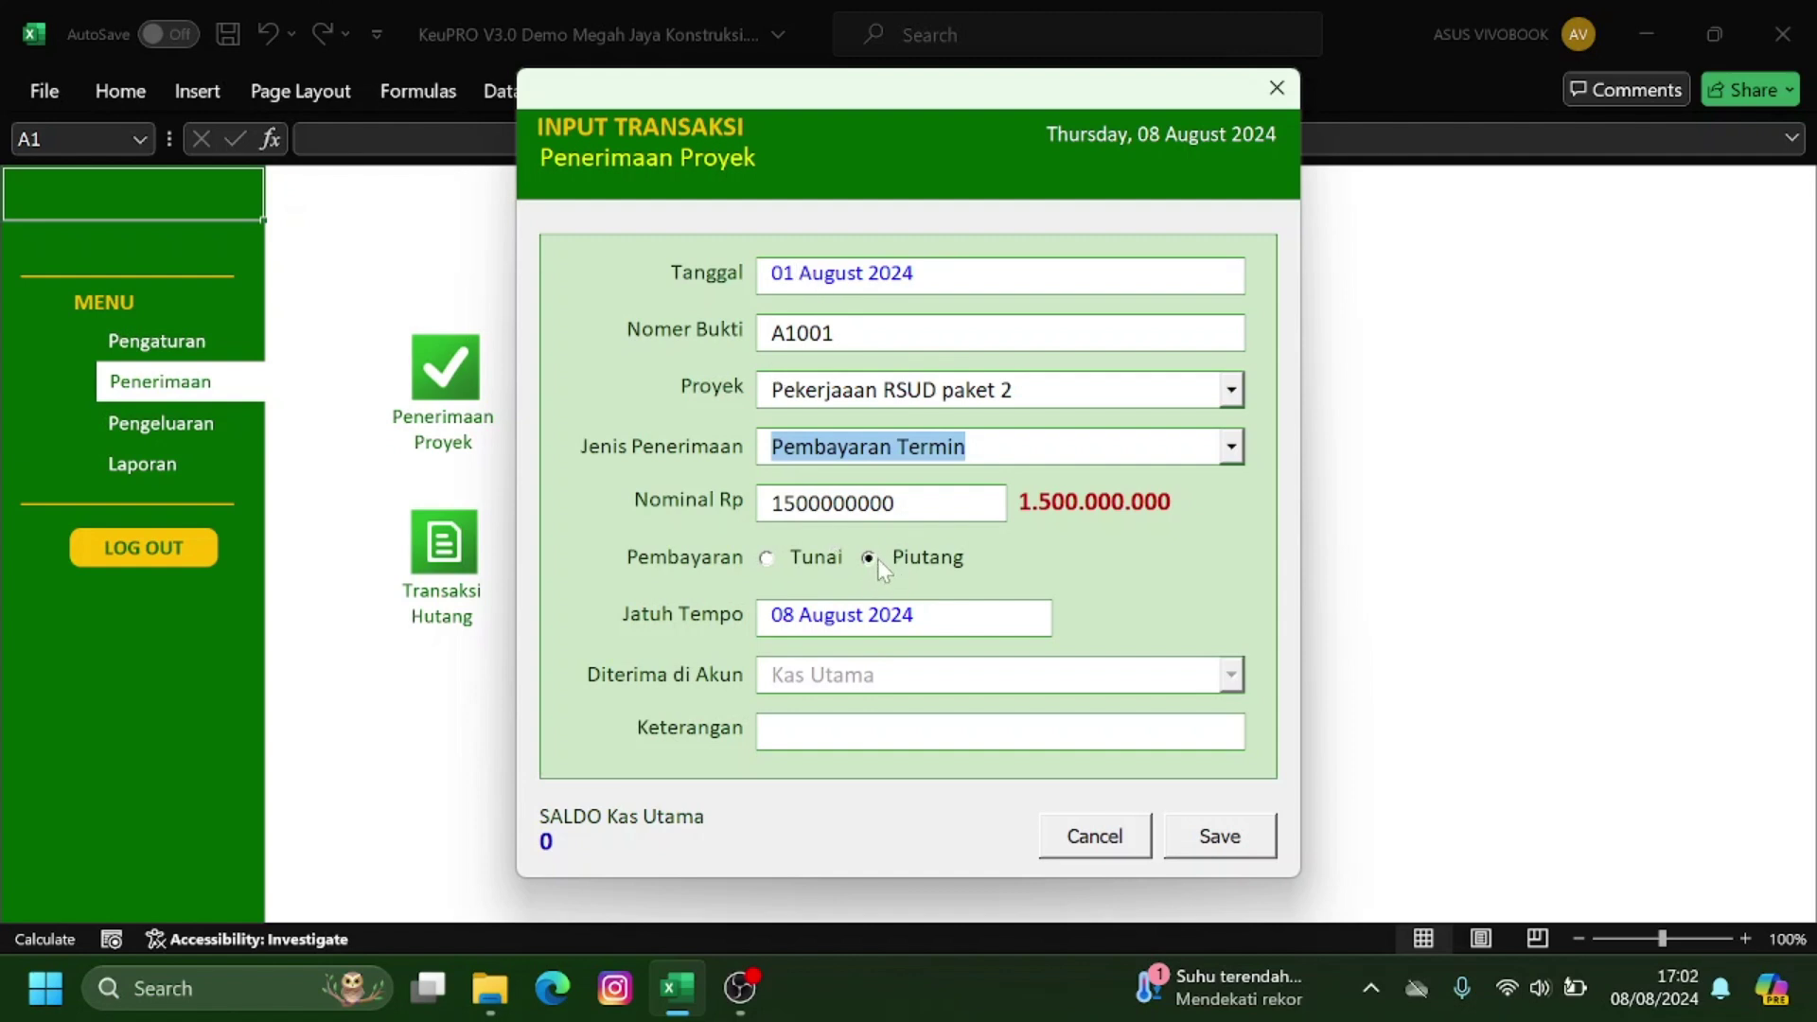
{"action": "left_click", "coordinate": [865, 629]}
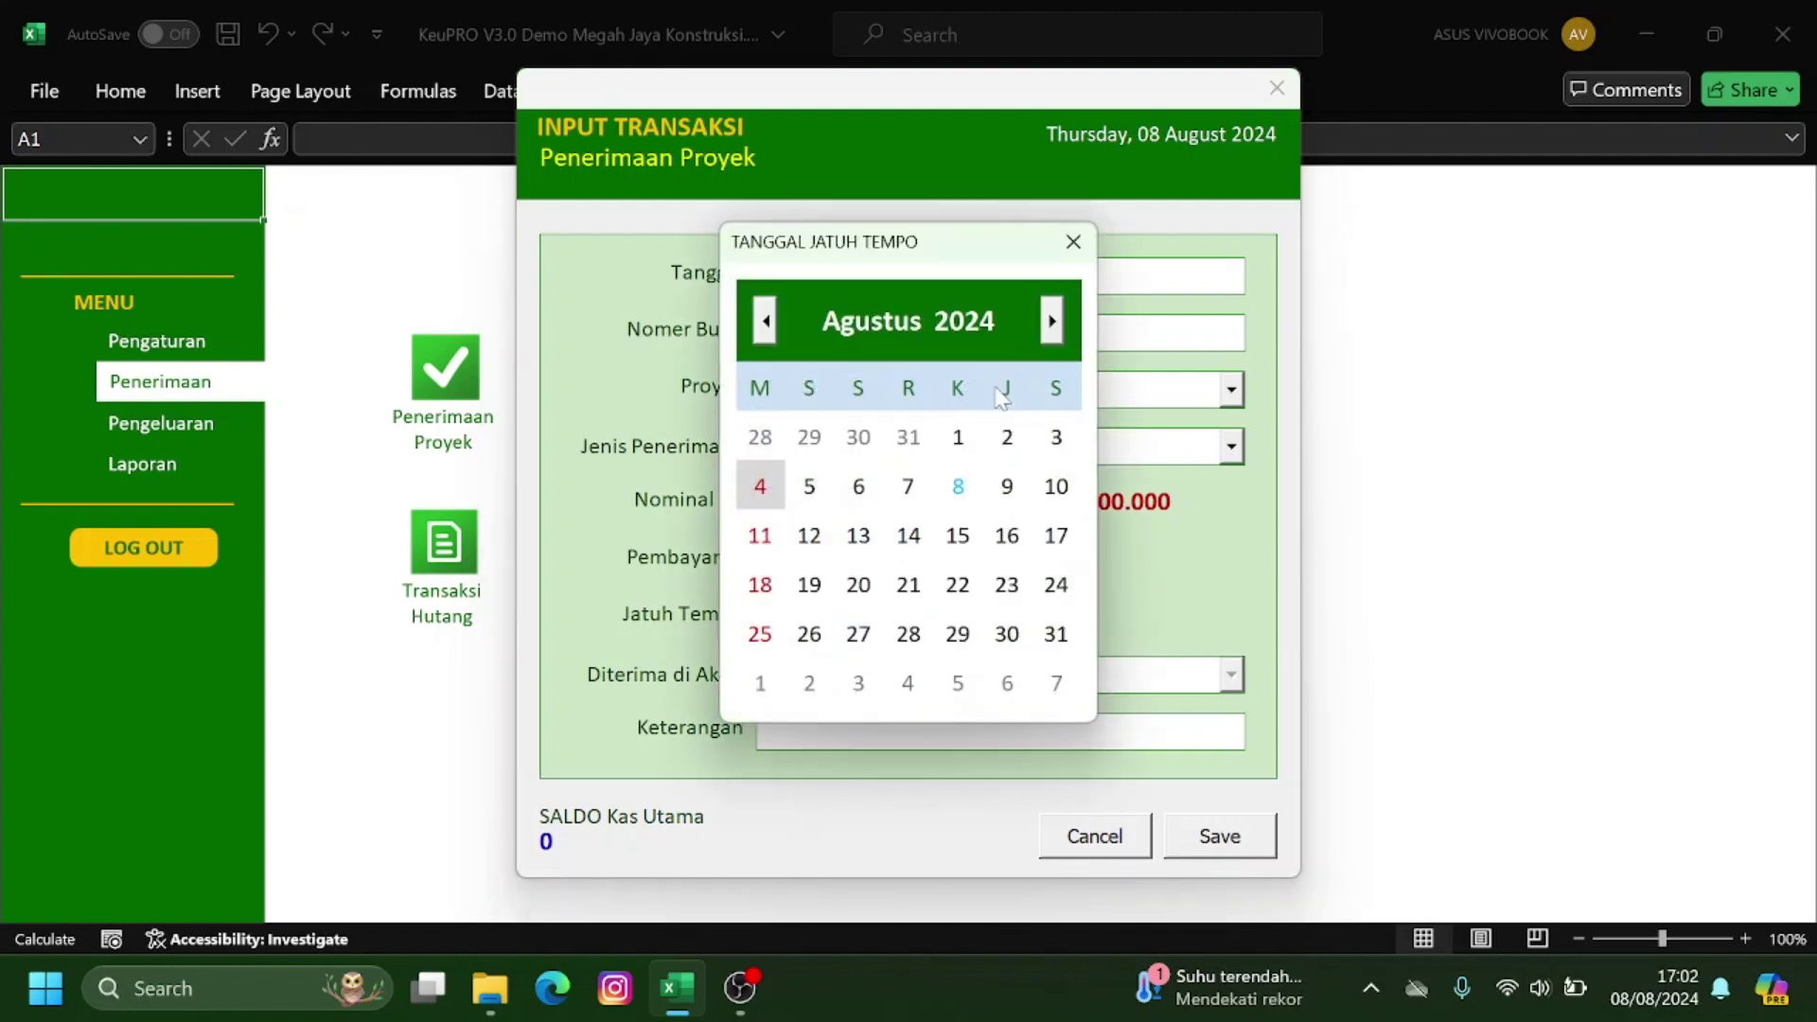
{"action": "left_click", "coordinate": [1052, 322]}
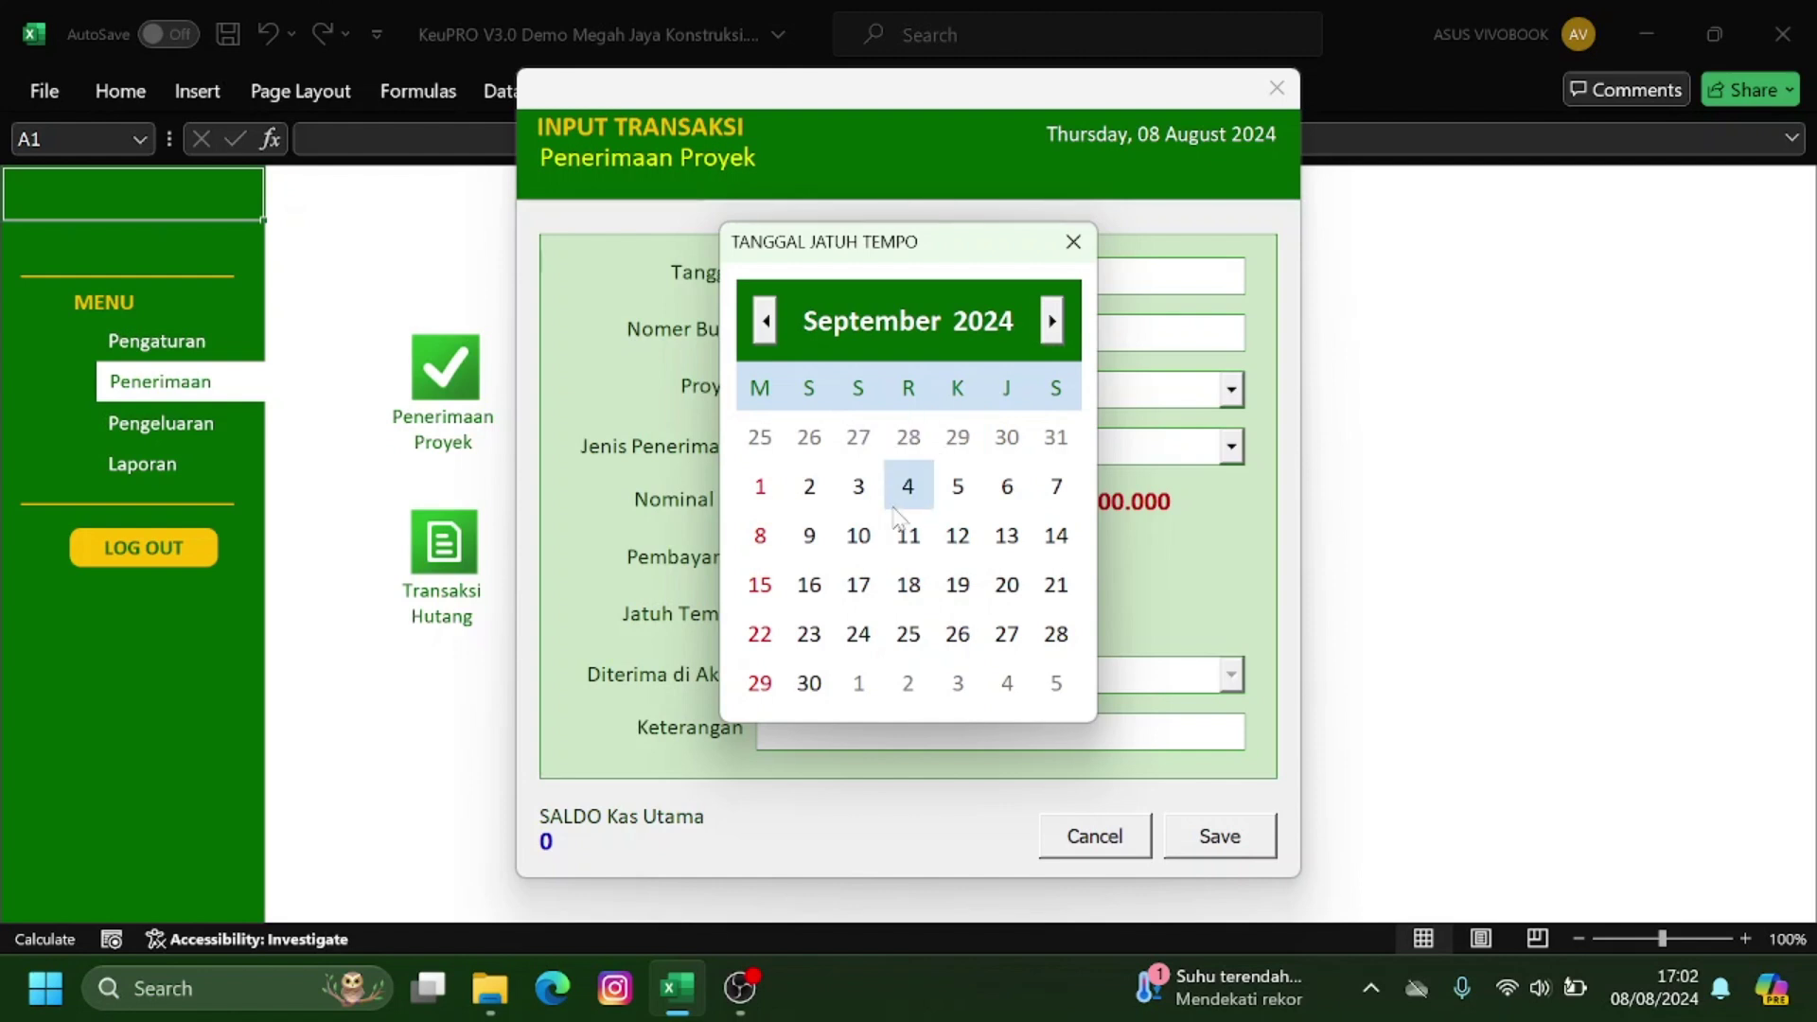
{"action": "left_click", "coordinate": [907, 535]}
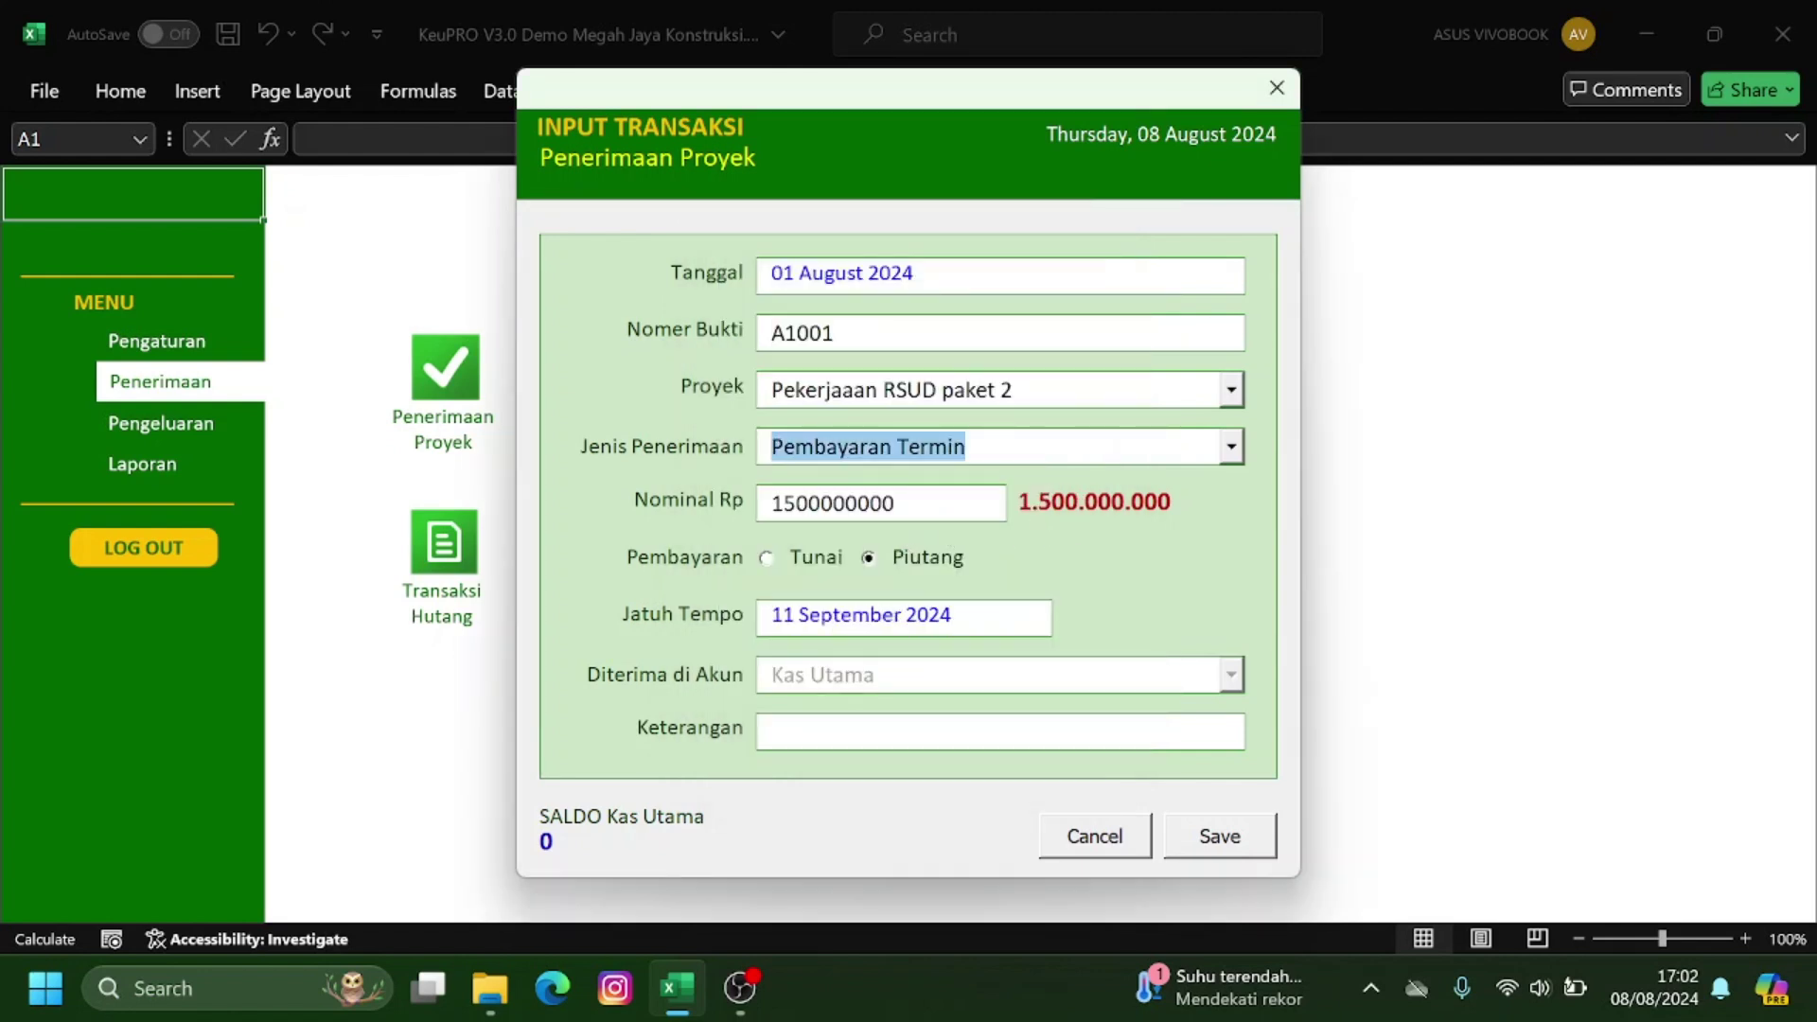
Set the receipt's nominal to Rp 150000000 and its payment method to Tunai.
{"action": "left_click", "coordinate": [895, 503]}
{"action": "key", "text": "BackSpace"}
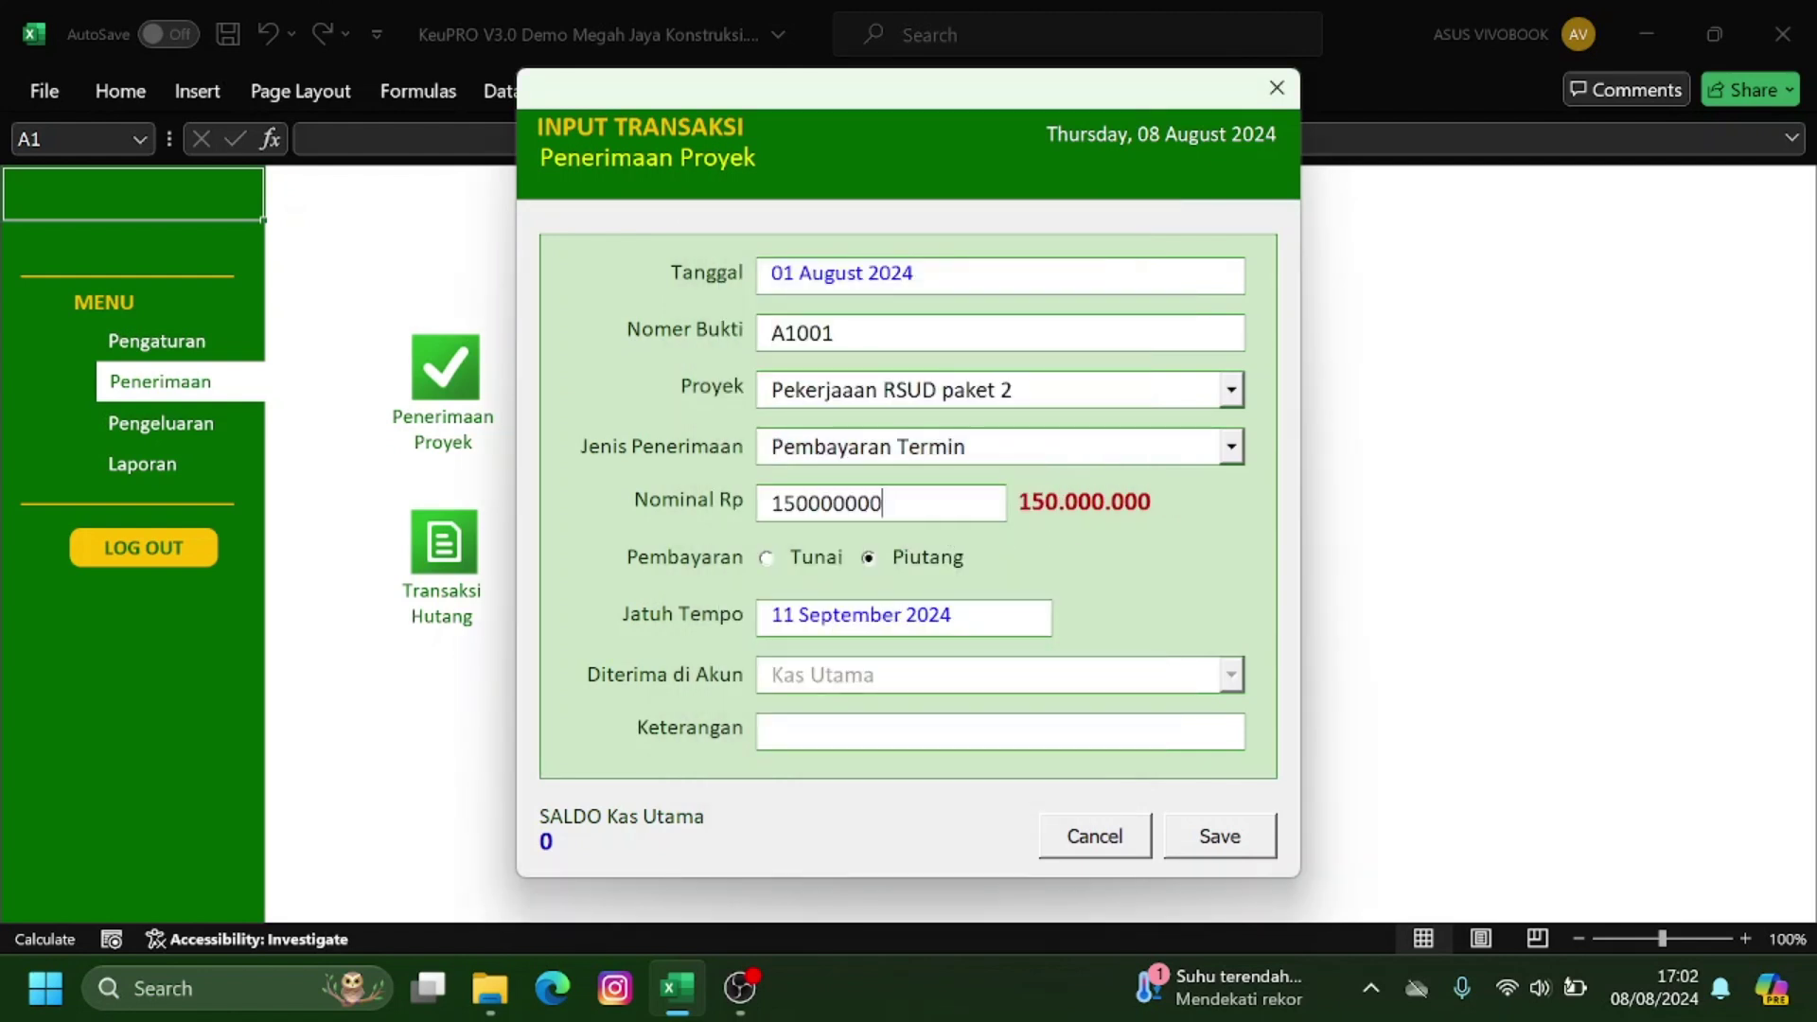
{"action": "left_click", "coordinate": [766, 558]}
Check the balance of each available receiving account for the receipt: Kas Utama, Mandiri PT, BCA, BRI and BNI.
{"action": "left_click", "coordinate": [1233, 677]}
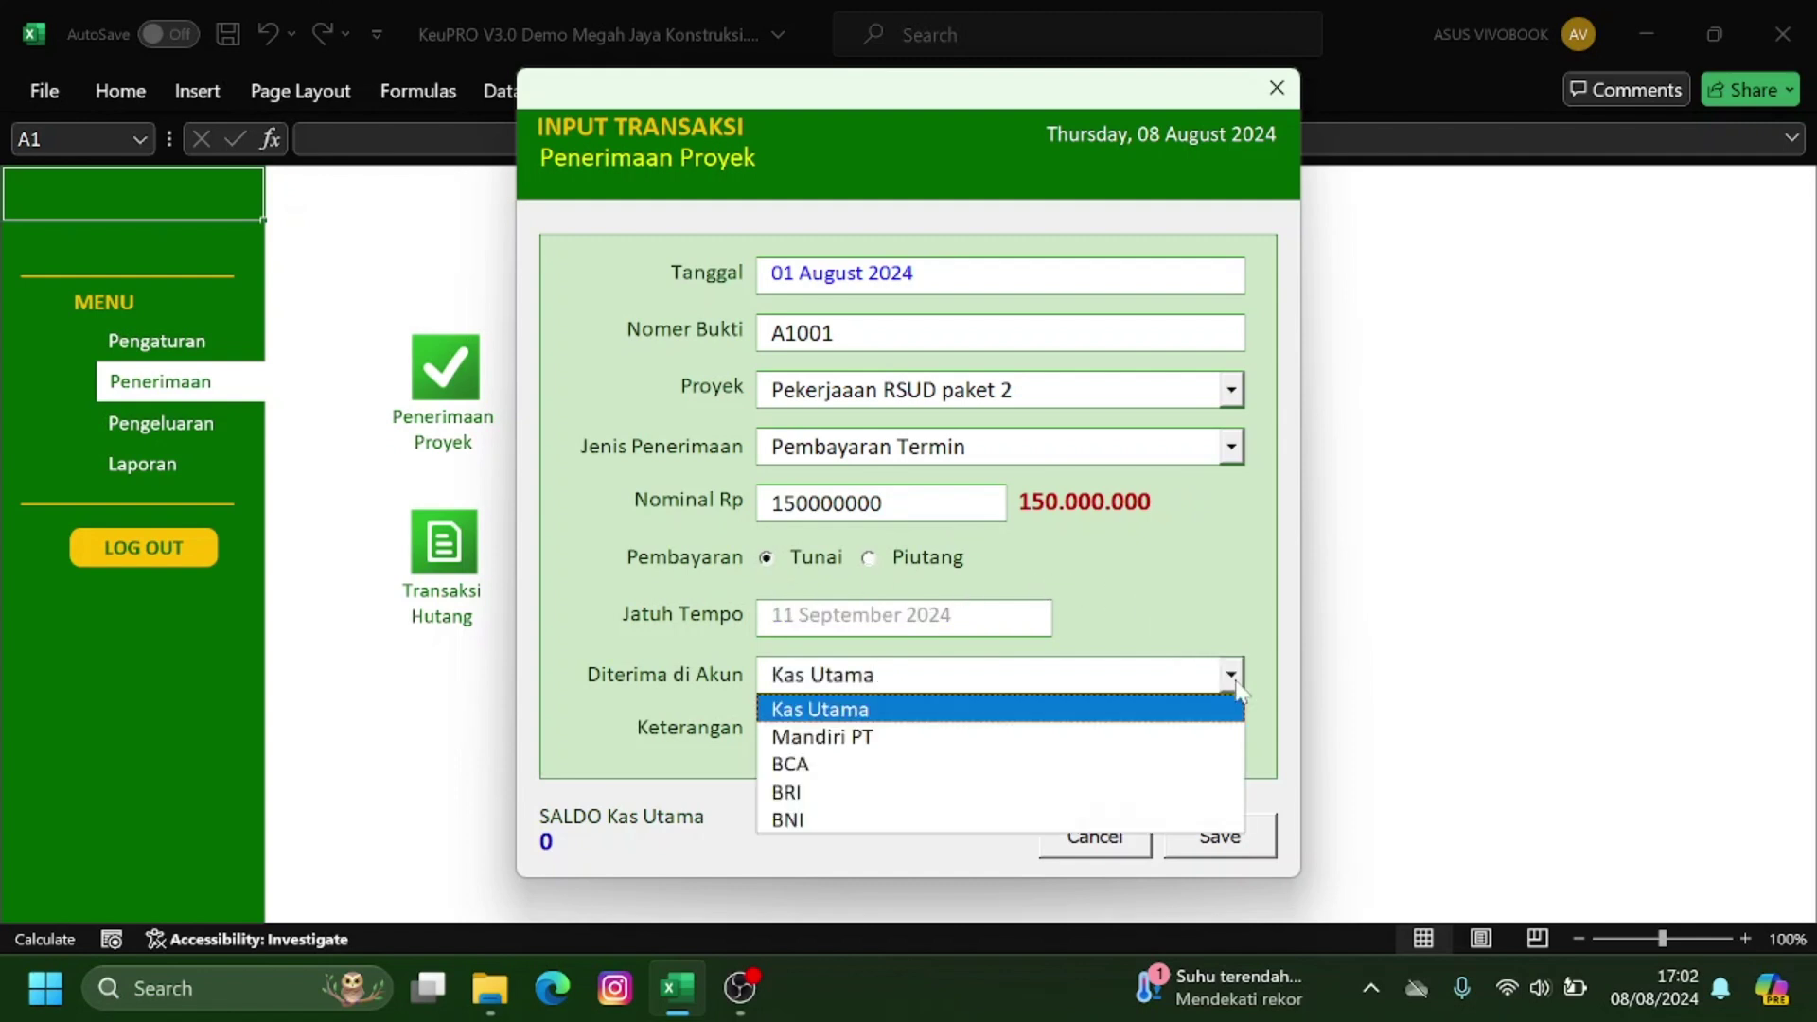
{"action": "left_click", "coordinate": [1235, 542]}
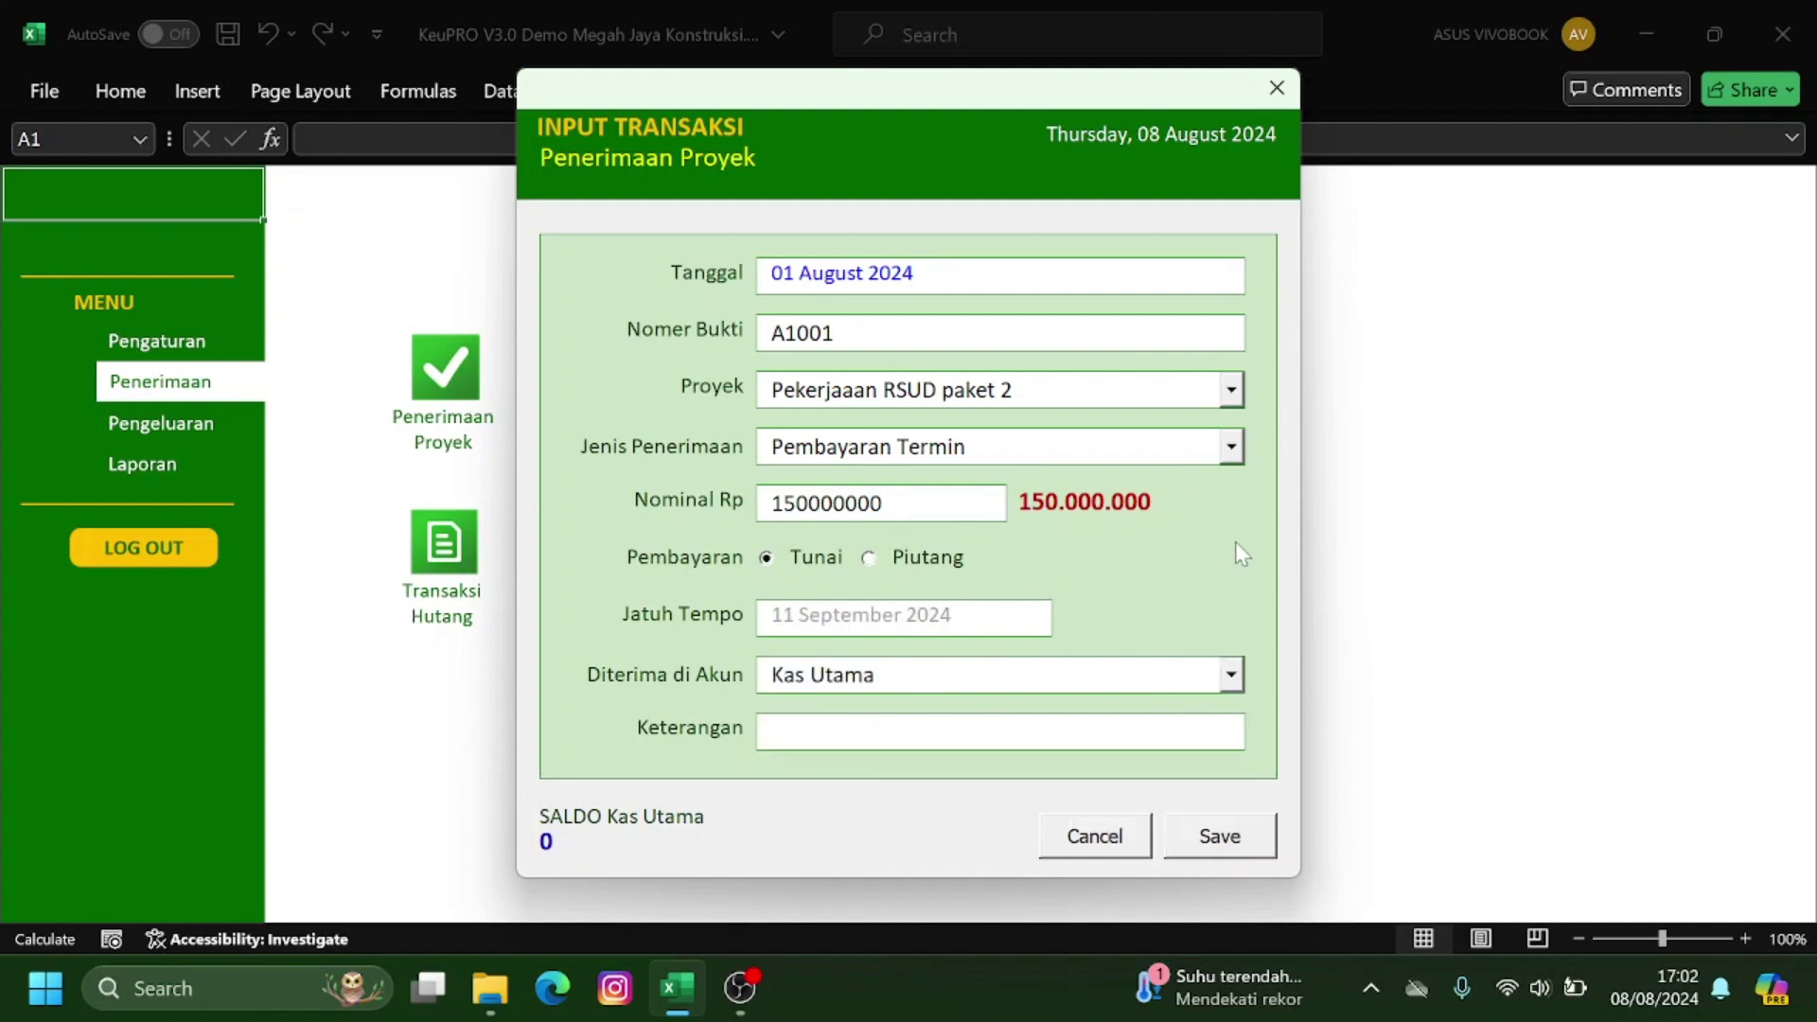
{"action": "left_click", "coordinate": [1231, 674]}
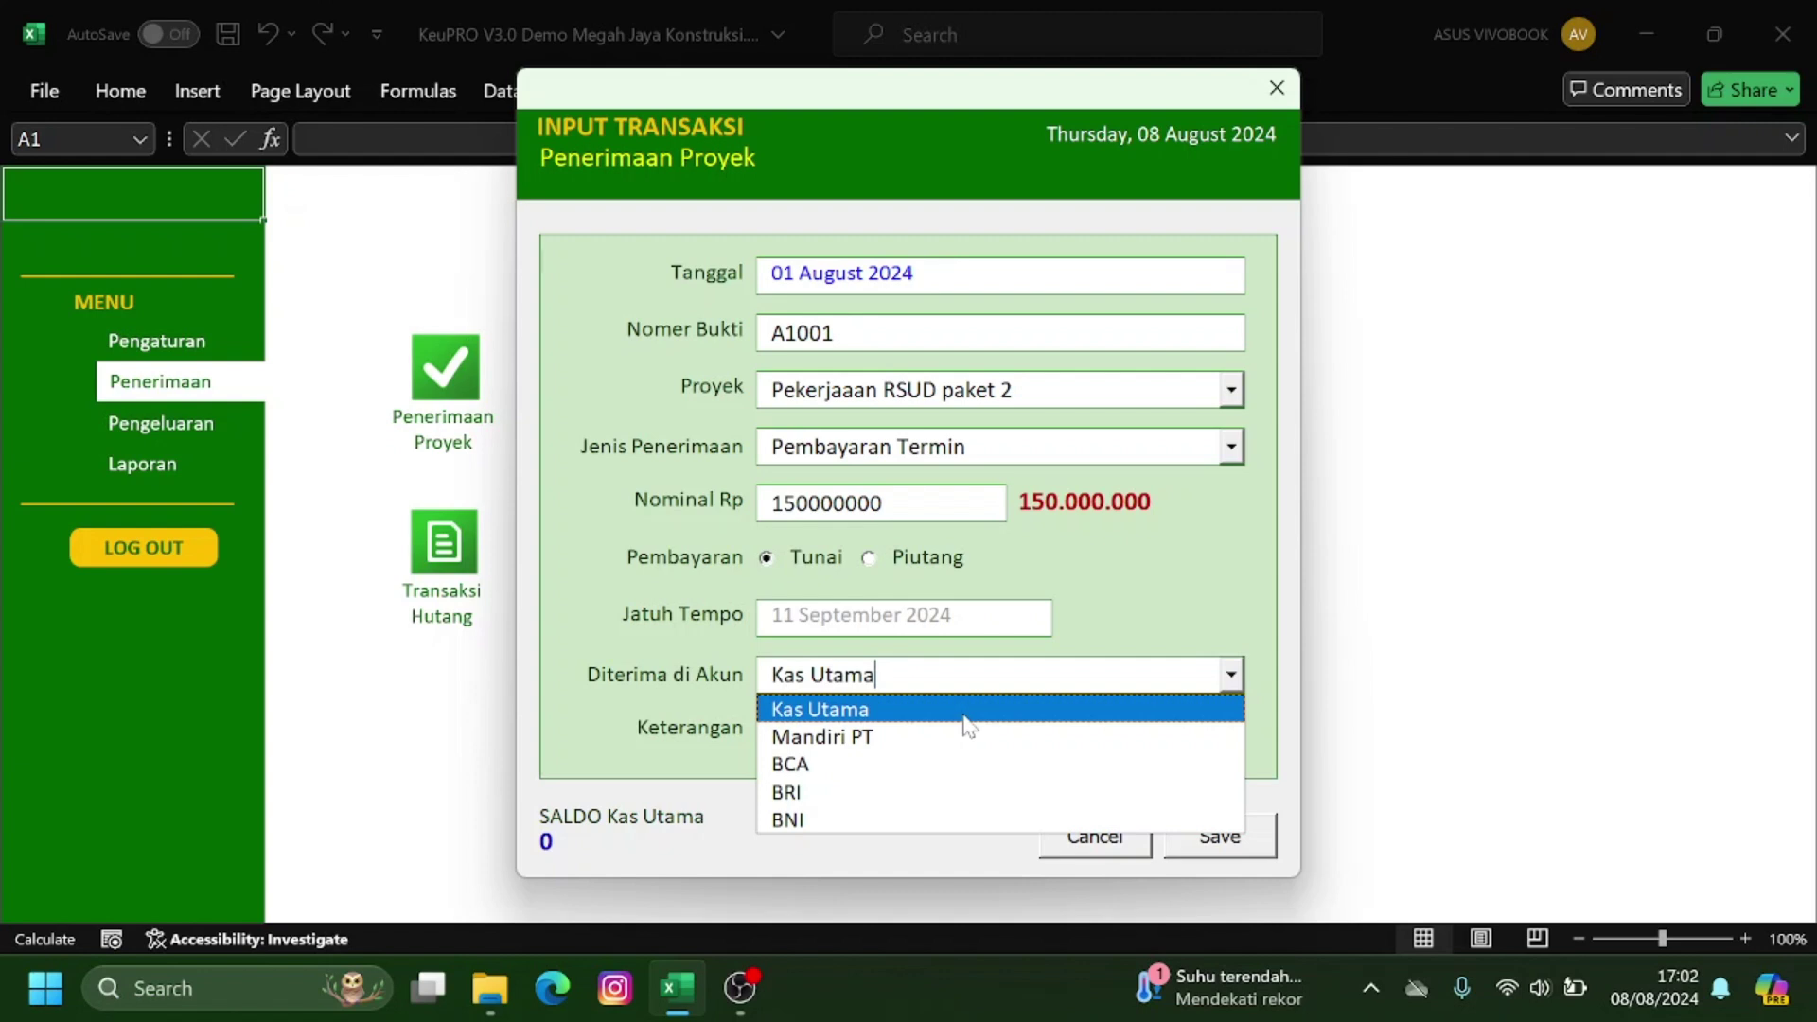
{"action": "left_click", "coordinate": [891, 744]}
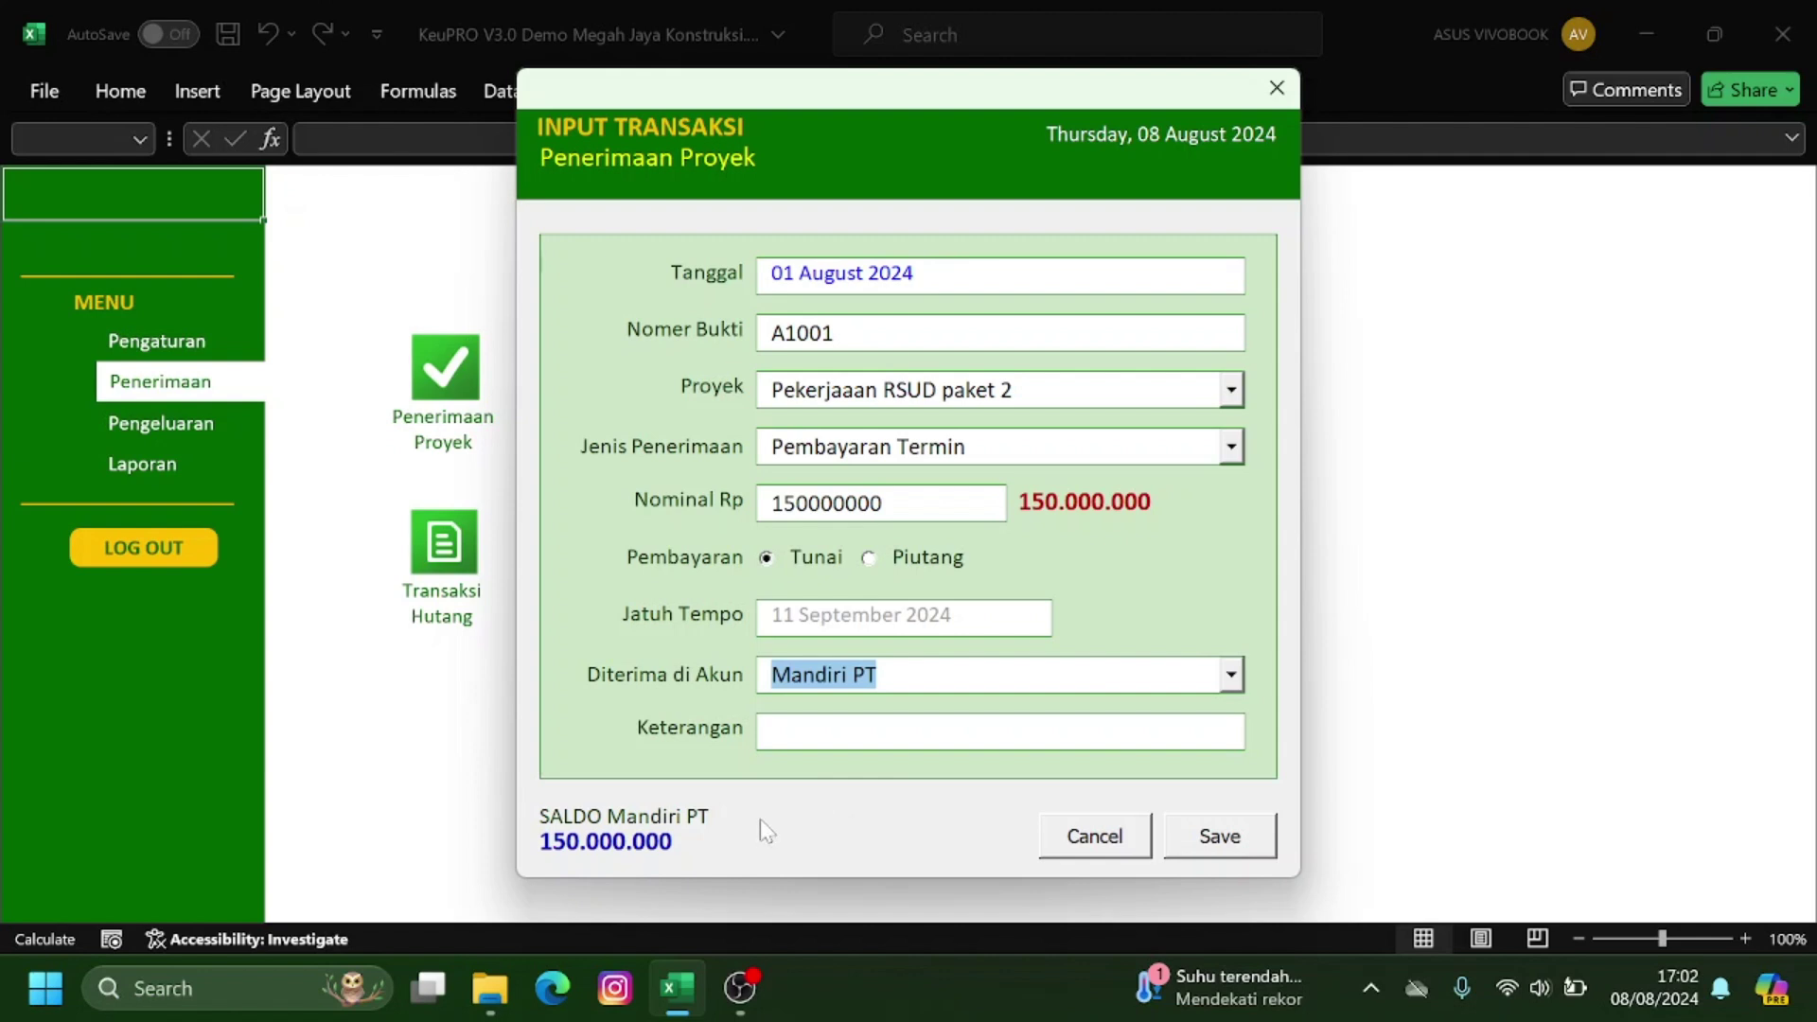
{"action": "left_click", "coordinate": [1230, 675]}
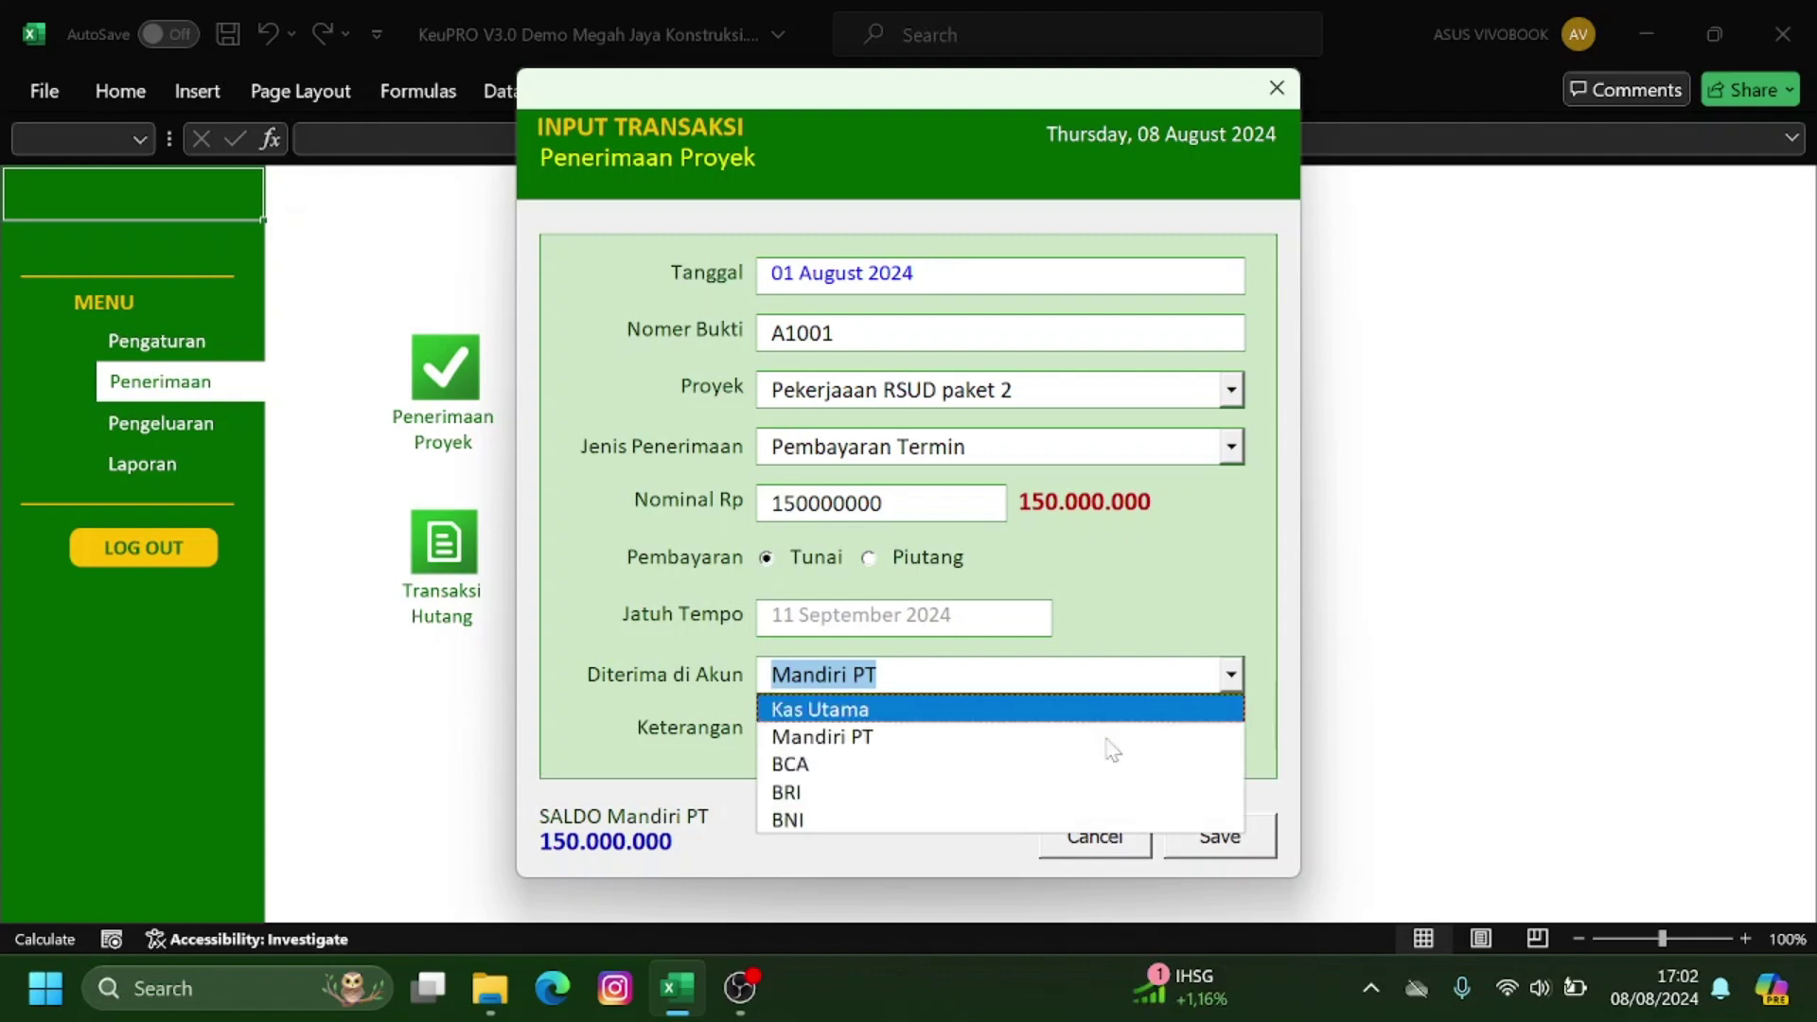
{"action": "left_click", "coordinate": [1036, 759]}
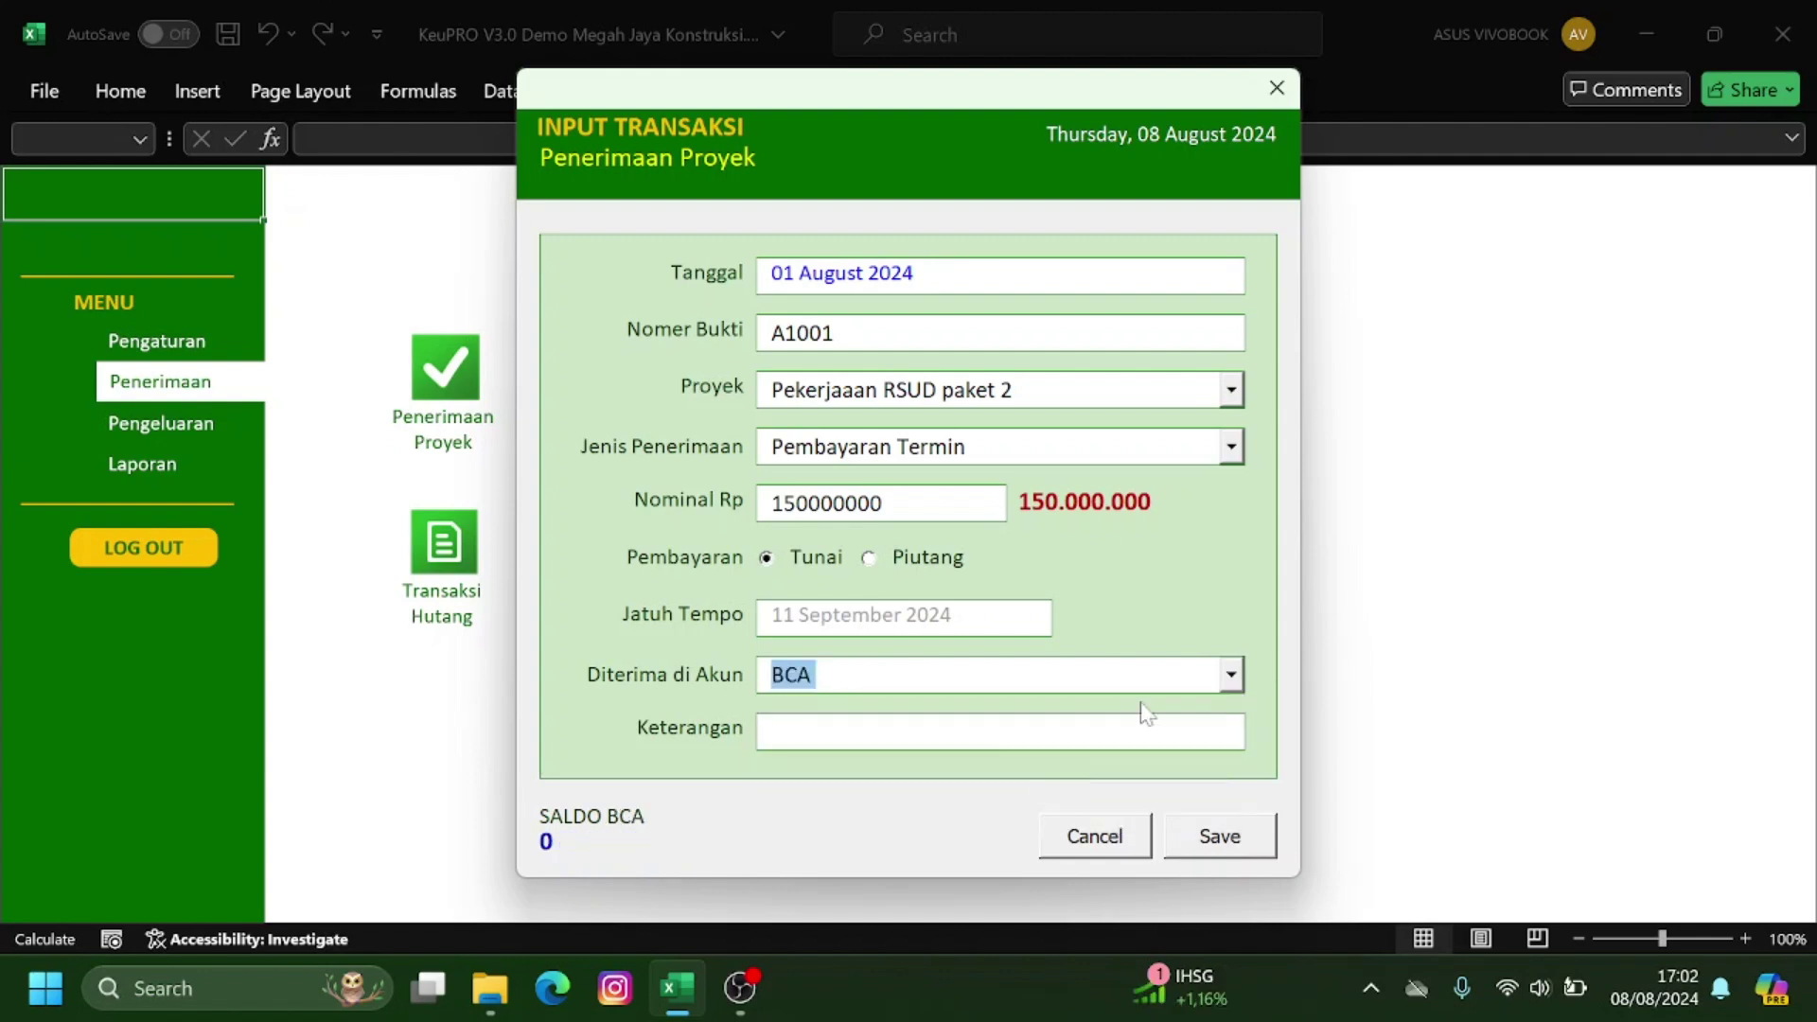
{"action": "left_click", "coordinate": [1231, 674]}
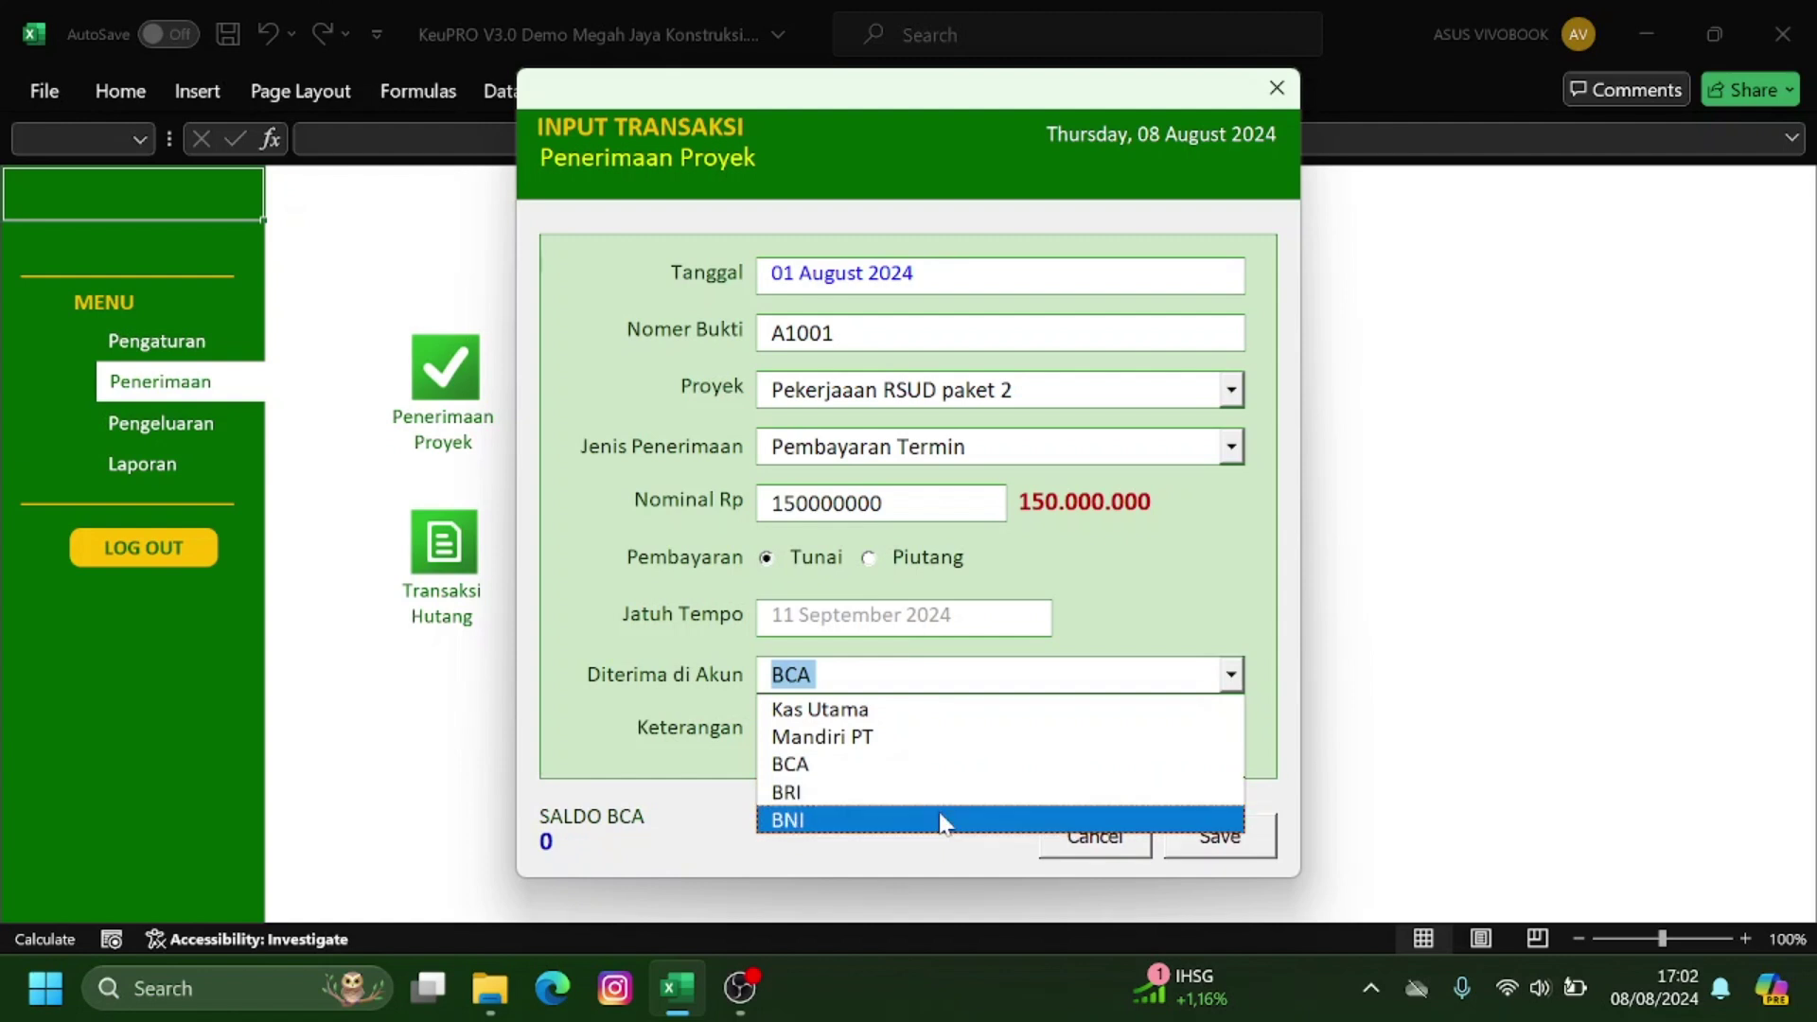
{"action": "left_click", "coordinate": [955, 712]}
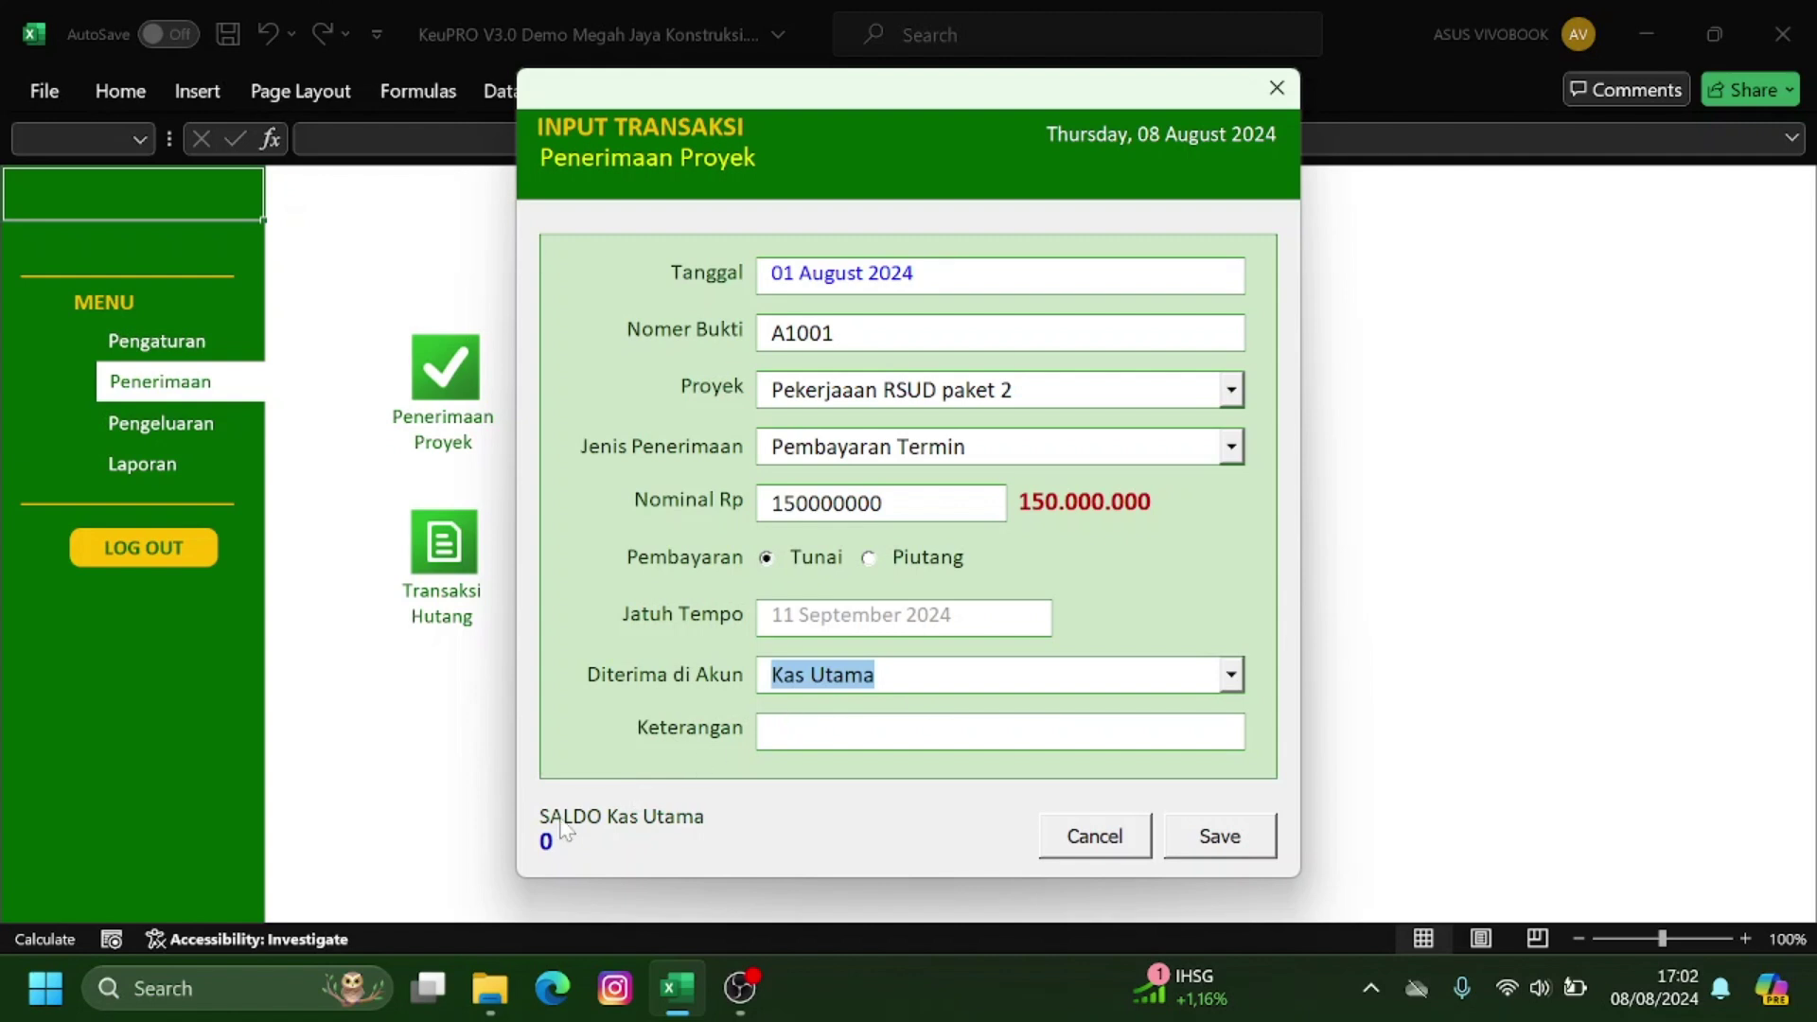
{"action": "left_click", "coordinate": [1231, 678]}
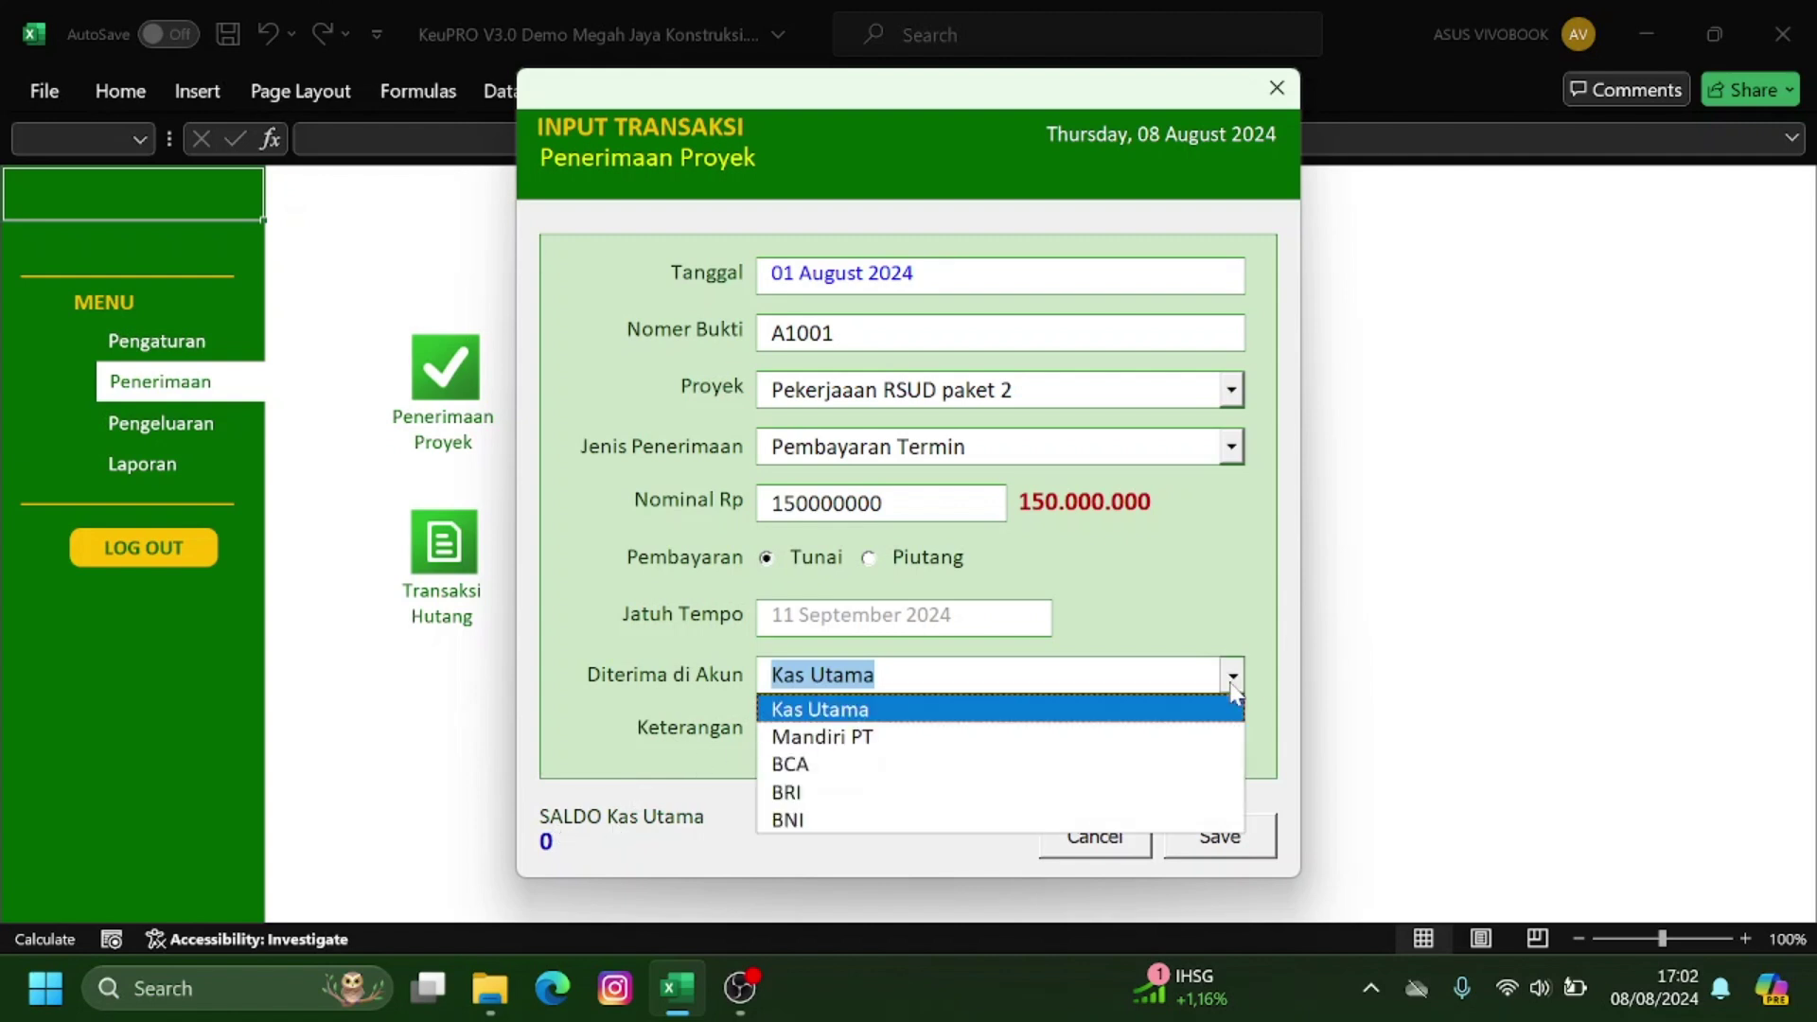
{"action": "left_click", "coordinate": [1131, 737]}
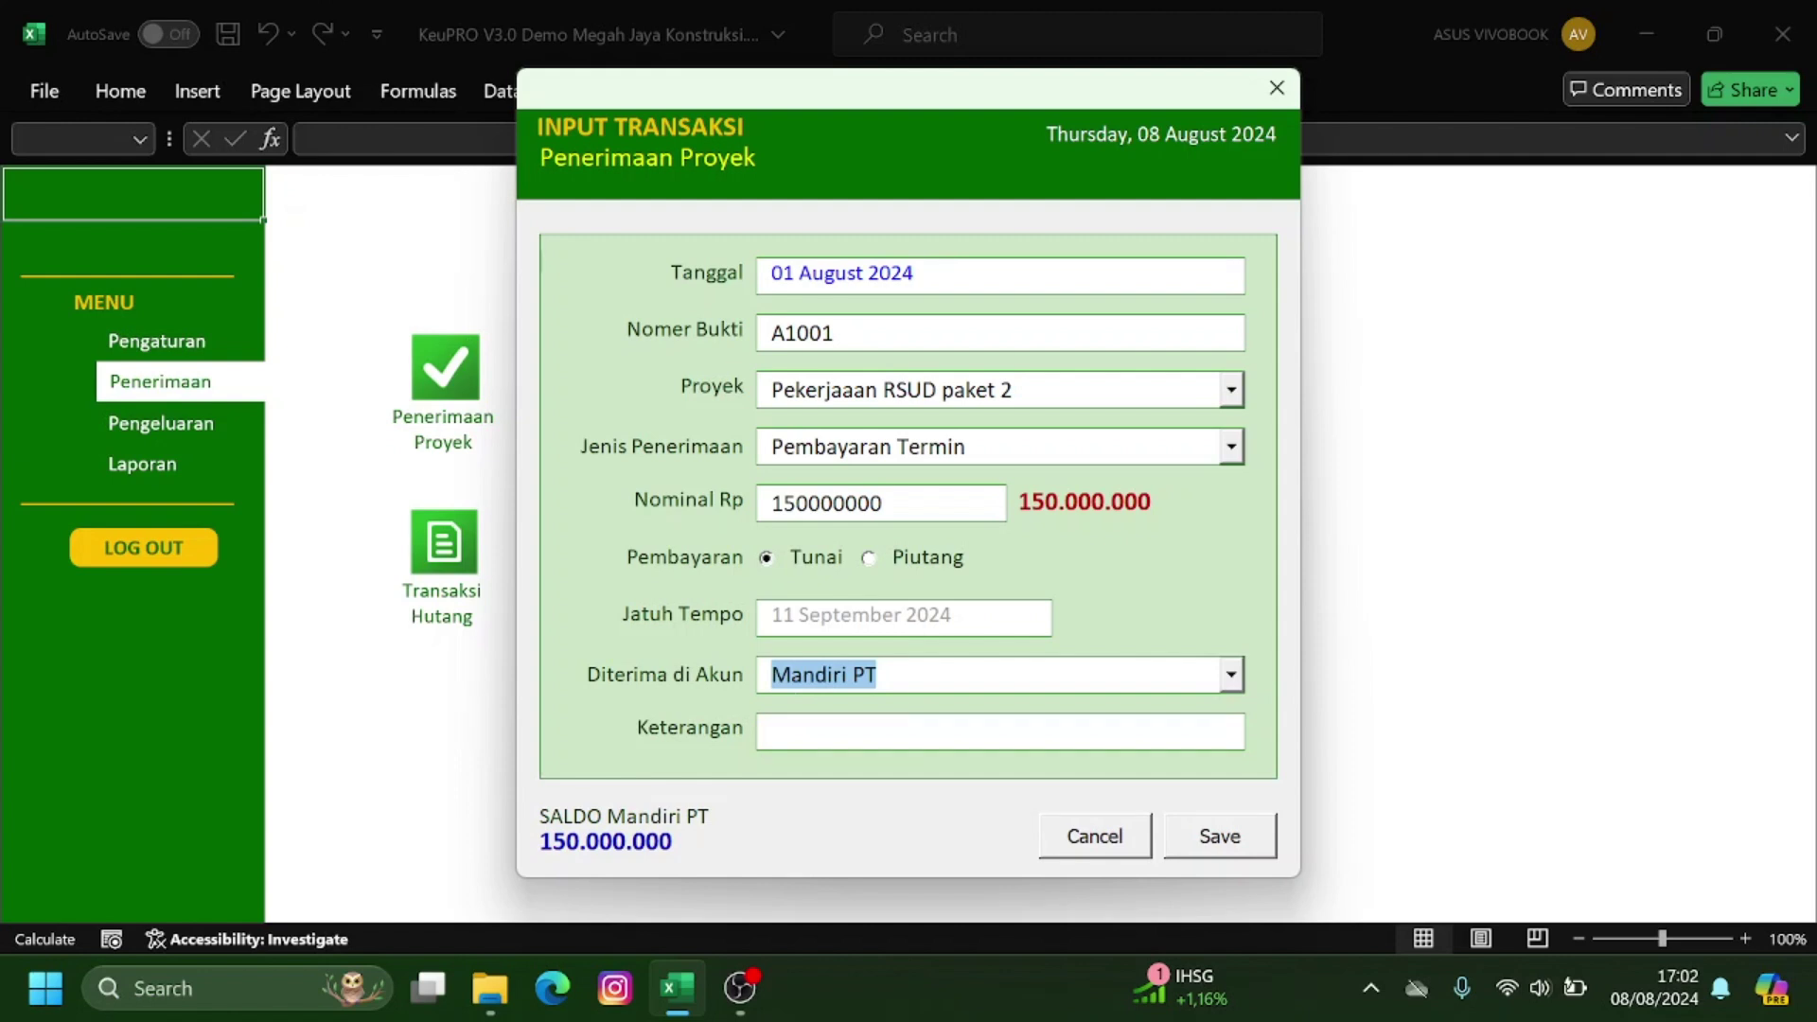
{"action": "left_click", "coordinate": [1232, 677]}
{"action": "left_click", "coordinate": [1041, 764]}
{"action": "left_click", "coordinate": [1238, 678]}
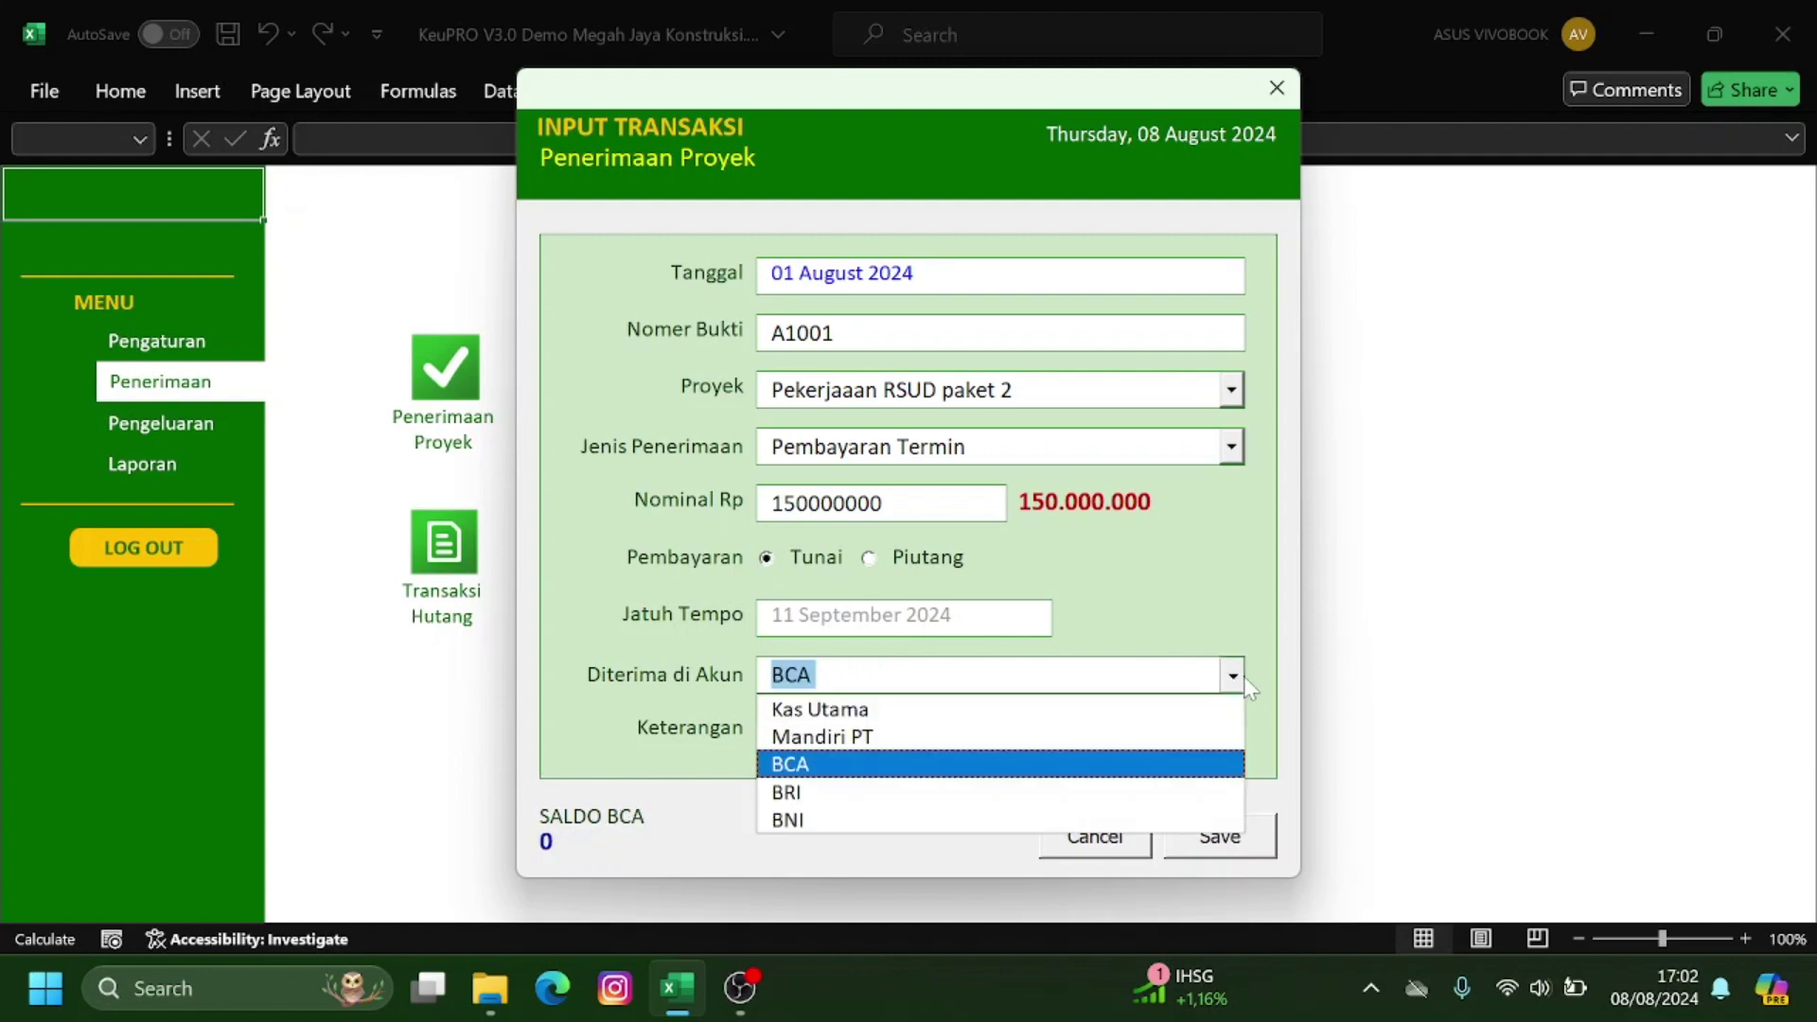
{"action": "left_click", "coordinate": [1121, 792]}
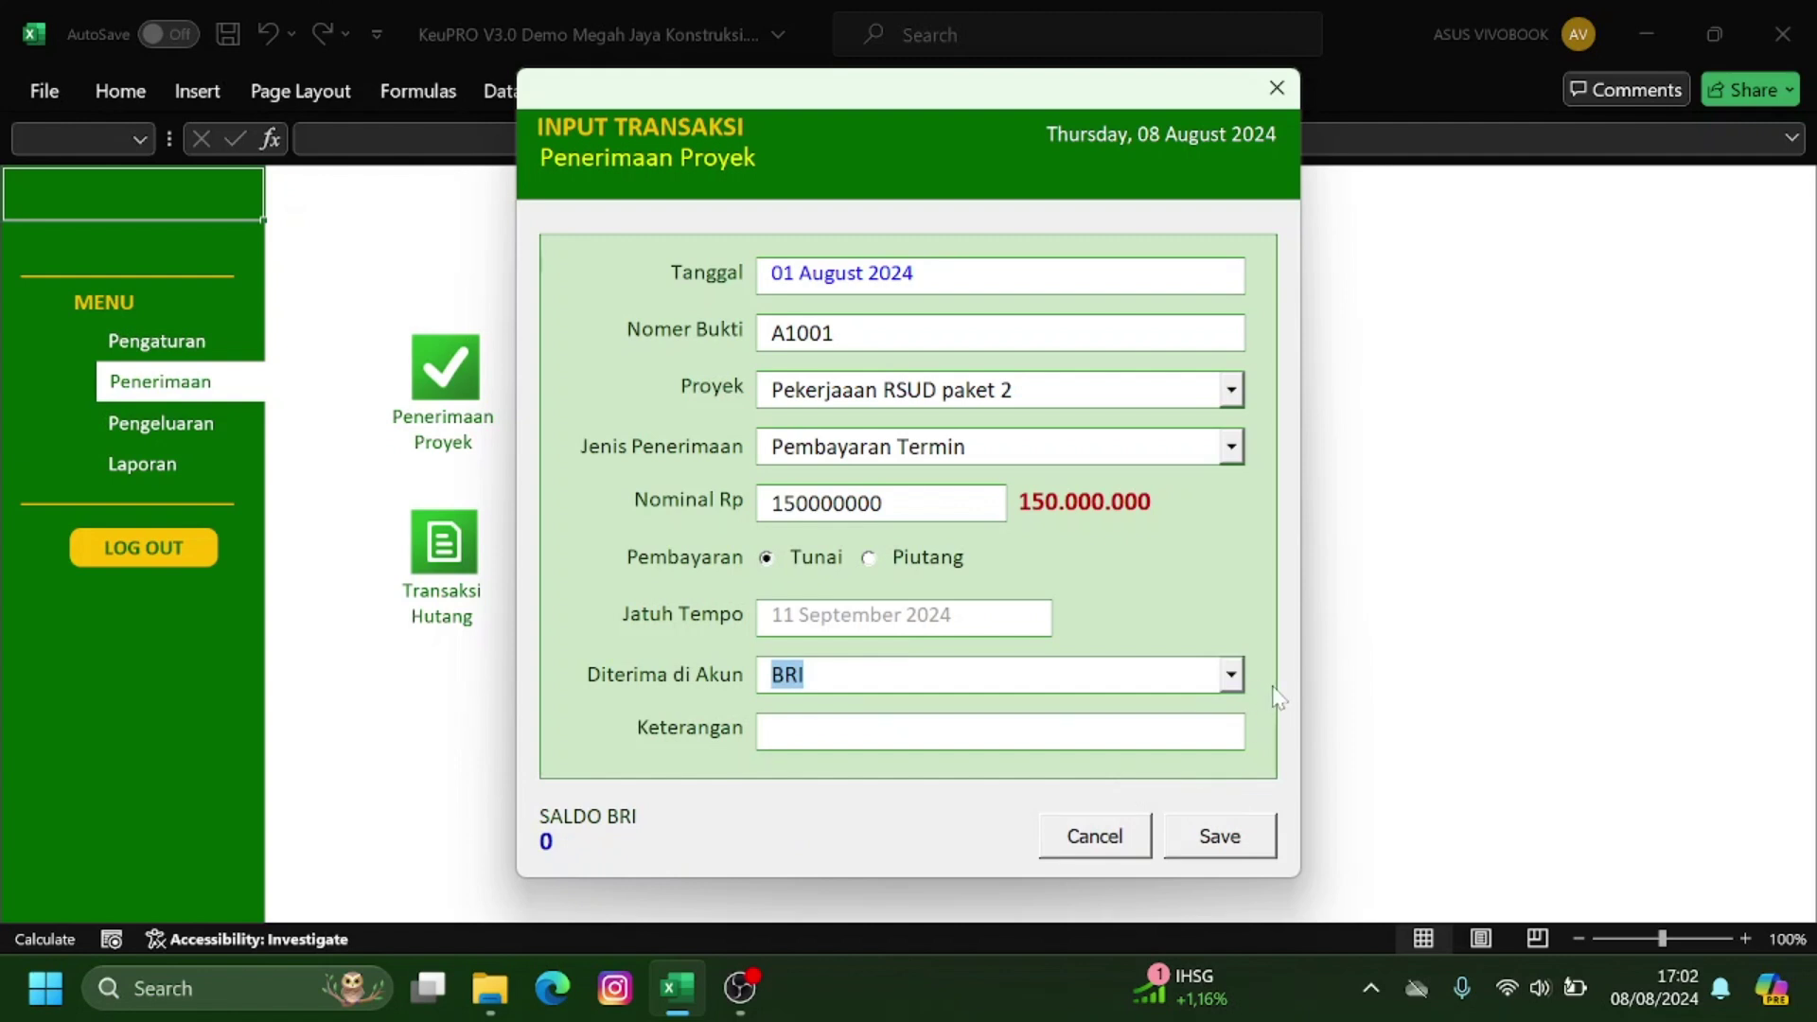
{"action": "left_click", "coordinate": [1238, 677]}
{"action": "left_click", "coordinate": [984, 818]}
Set the receiving account to Mandiri PT with the description "Termin ke 1", and save the project receipt.
{"action": "left_click", "coordinate": [1232, 677]}
{"action": "left_click", "coordinate": [1044, 746]}
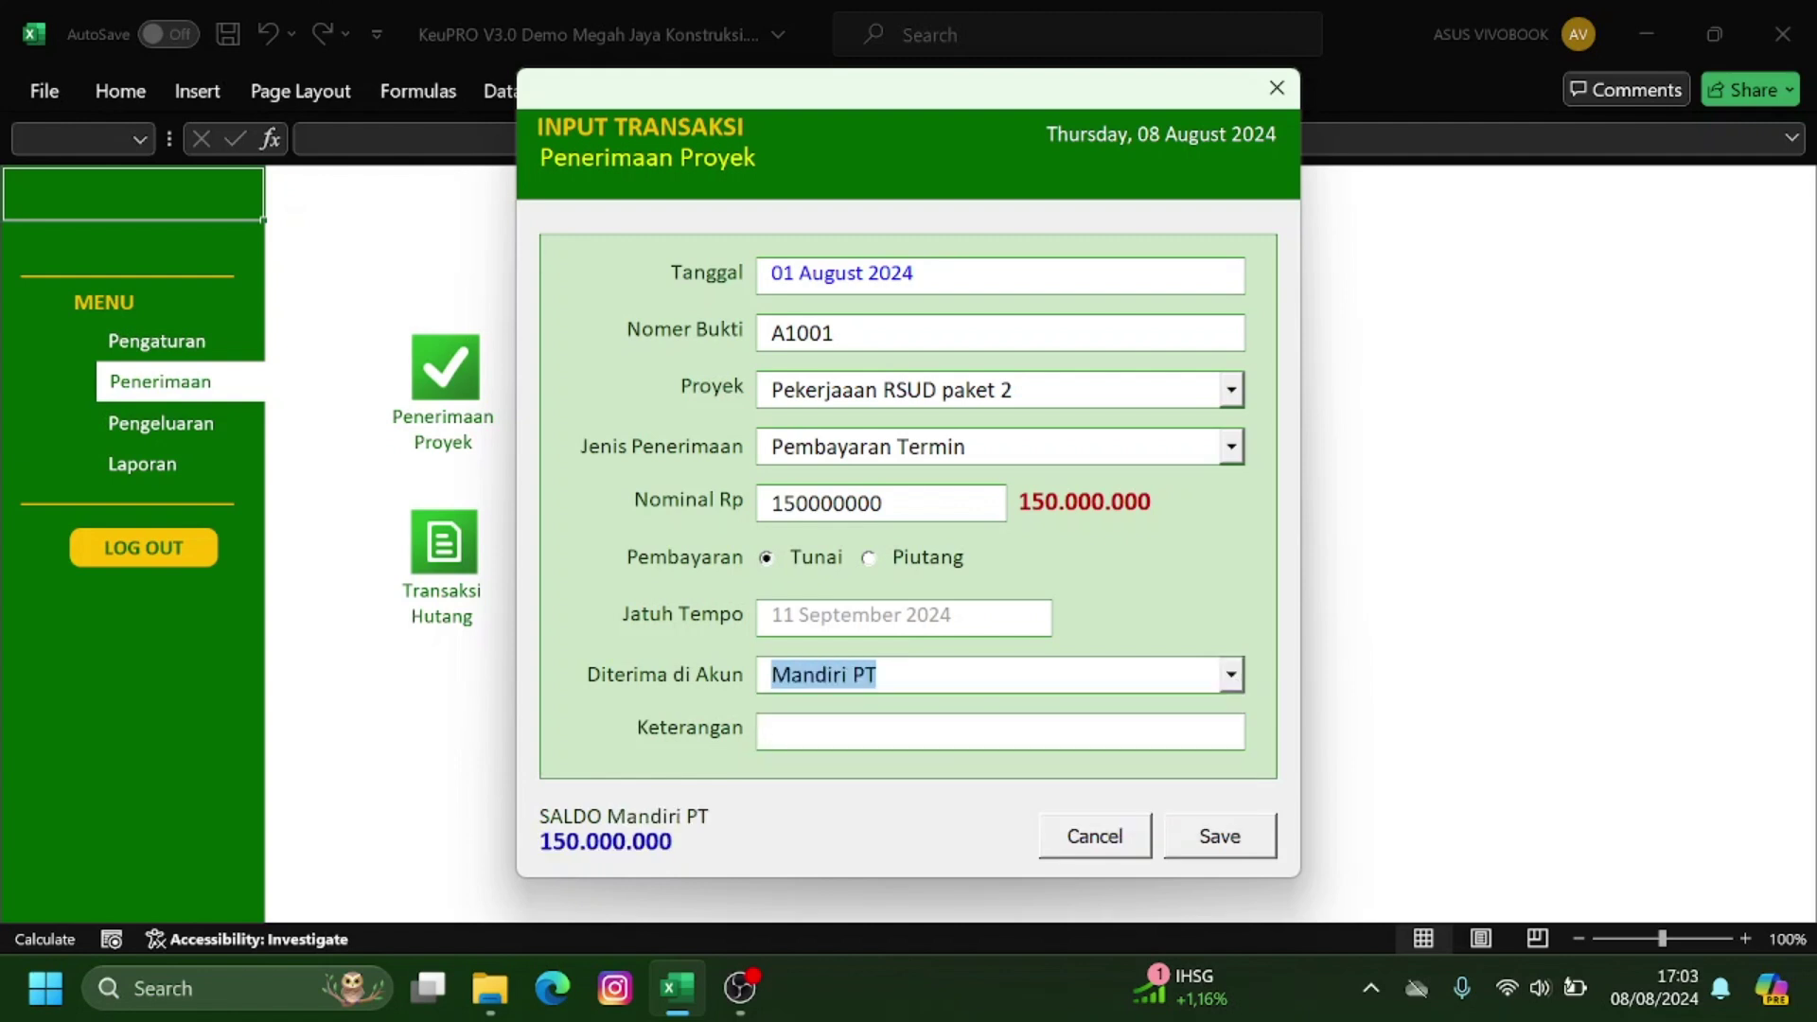
{"action": "left_click", "coordinate": [772, 732]}
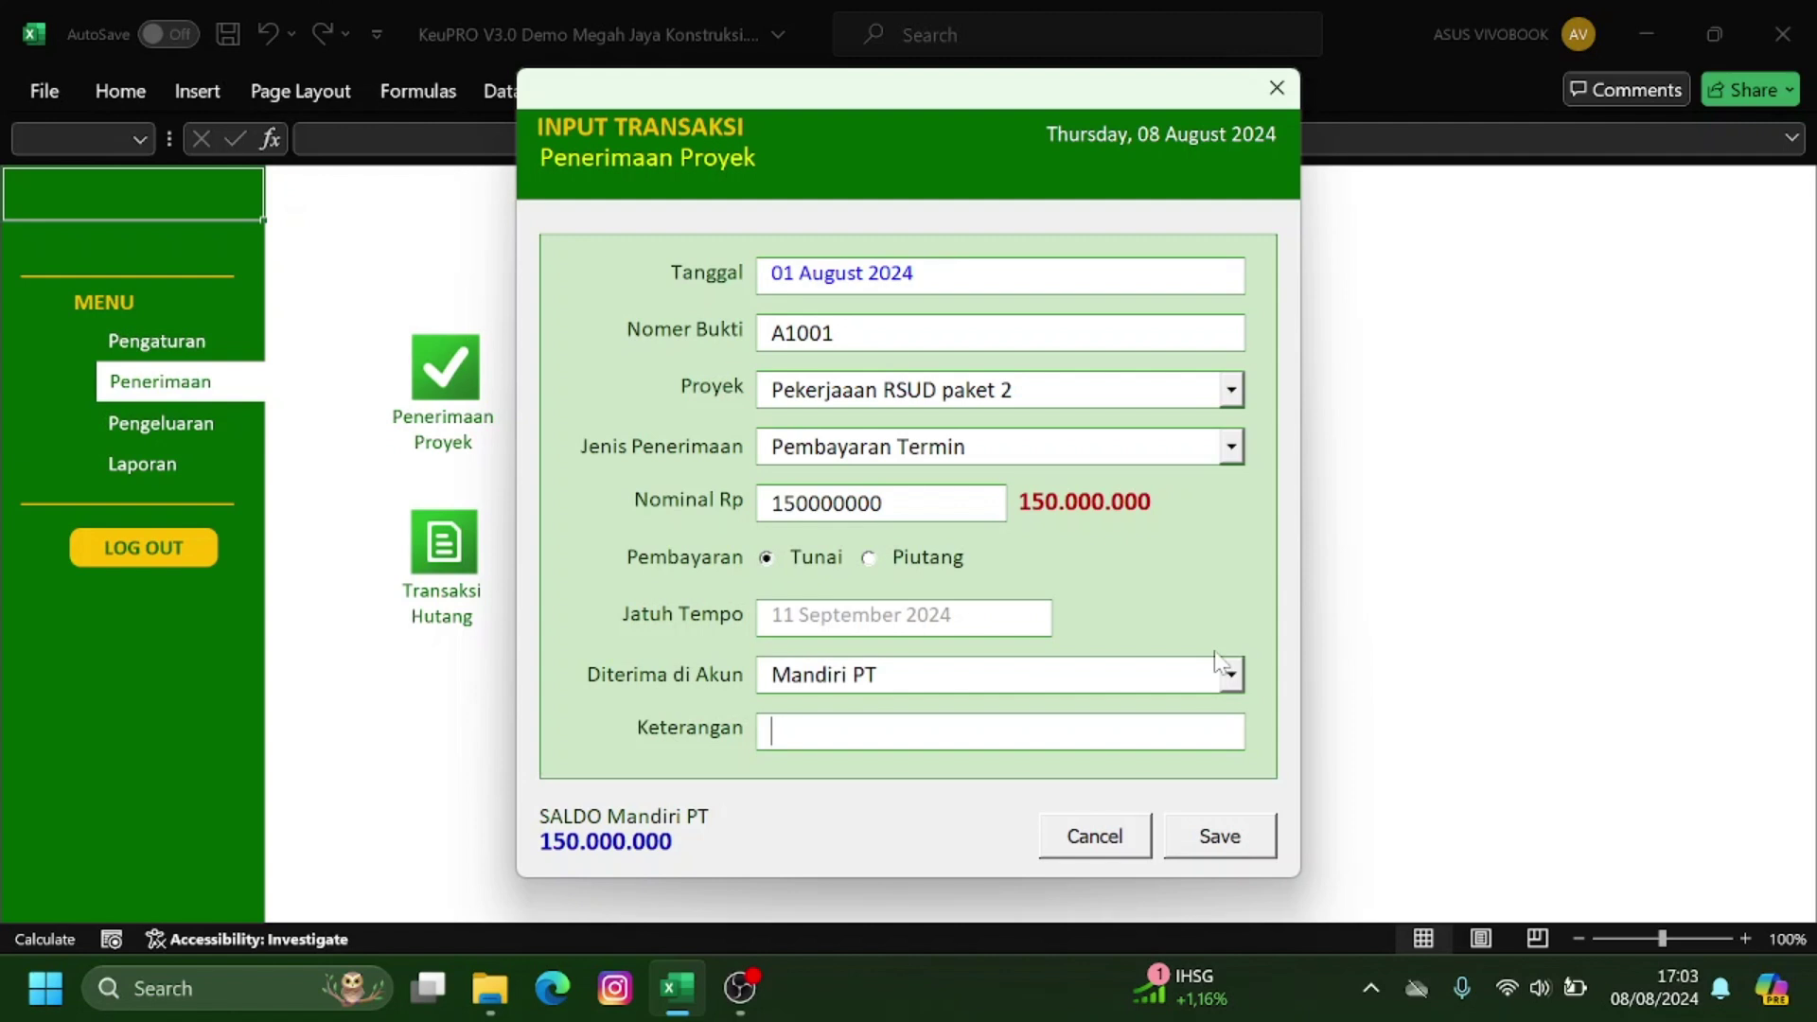
{"action": "type", "text": "P"}
{"action": "key", "text": "BackSpace"}
{"action": "type", "text": "Termin t"}
{"action": "key", "text": "BackSpace"}
{"action": "type", "text": "ke 1"}
{"action": "left_click", "coordinate": [1222, 837]}
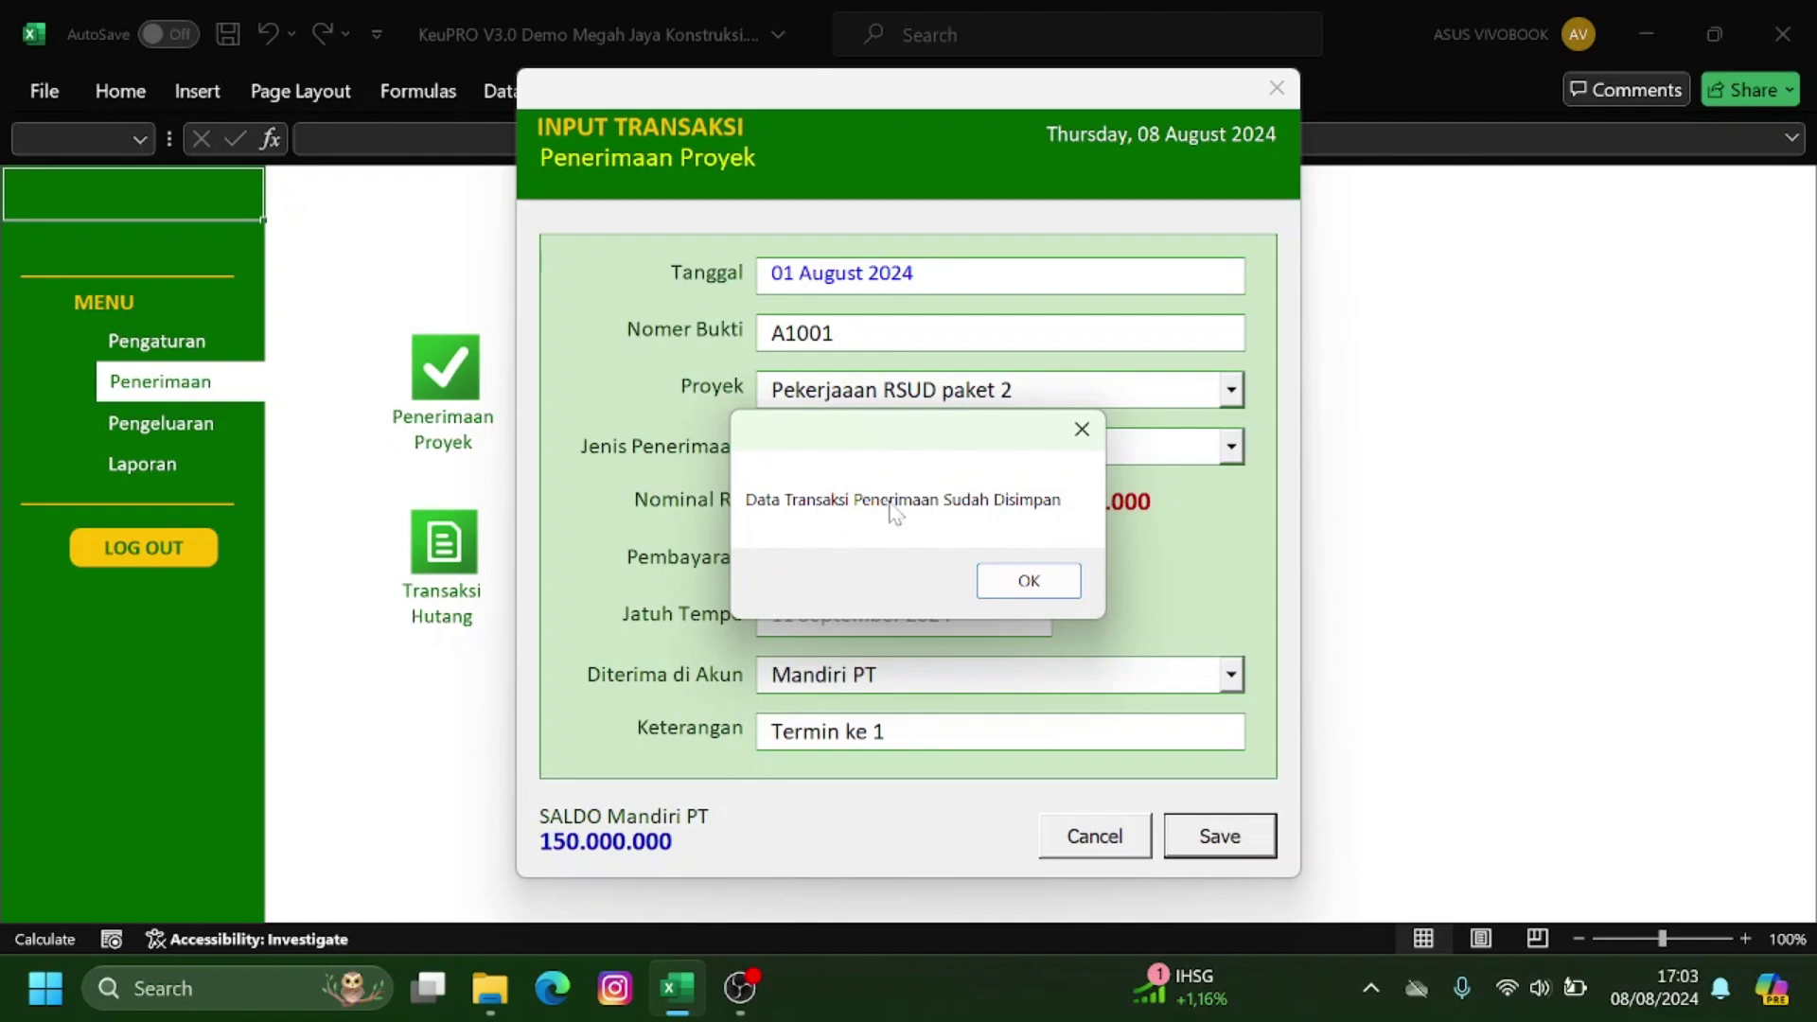
{"action": "left_click", "coordinate": [1029, 581]}
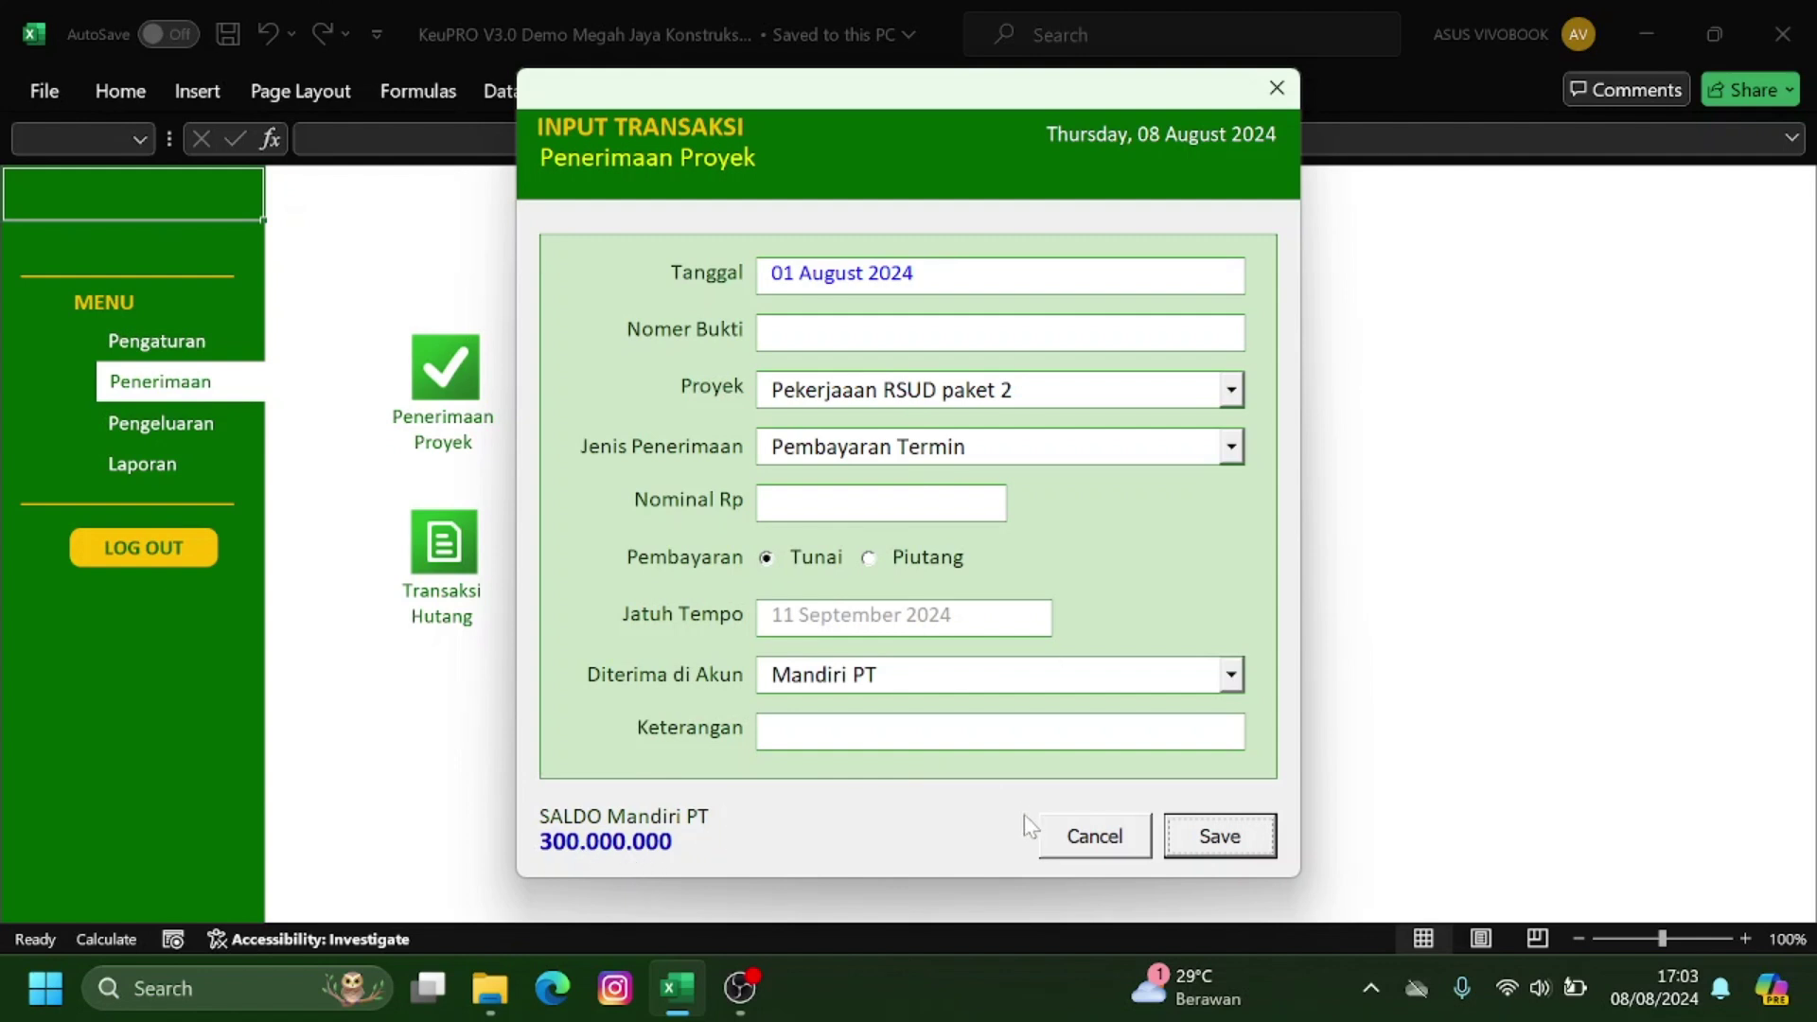
{"action": "left_click", "coordinate": [1086, 833]}
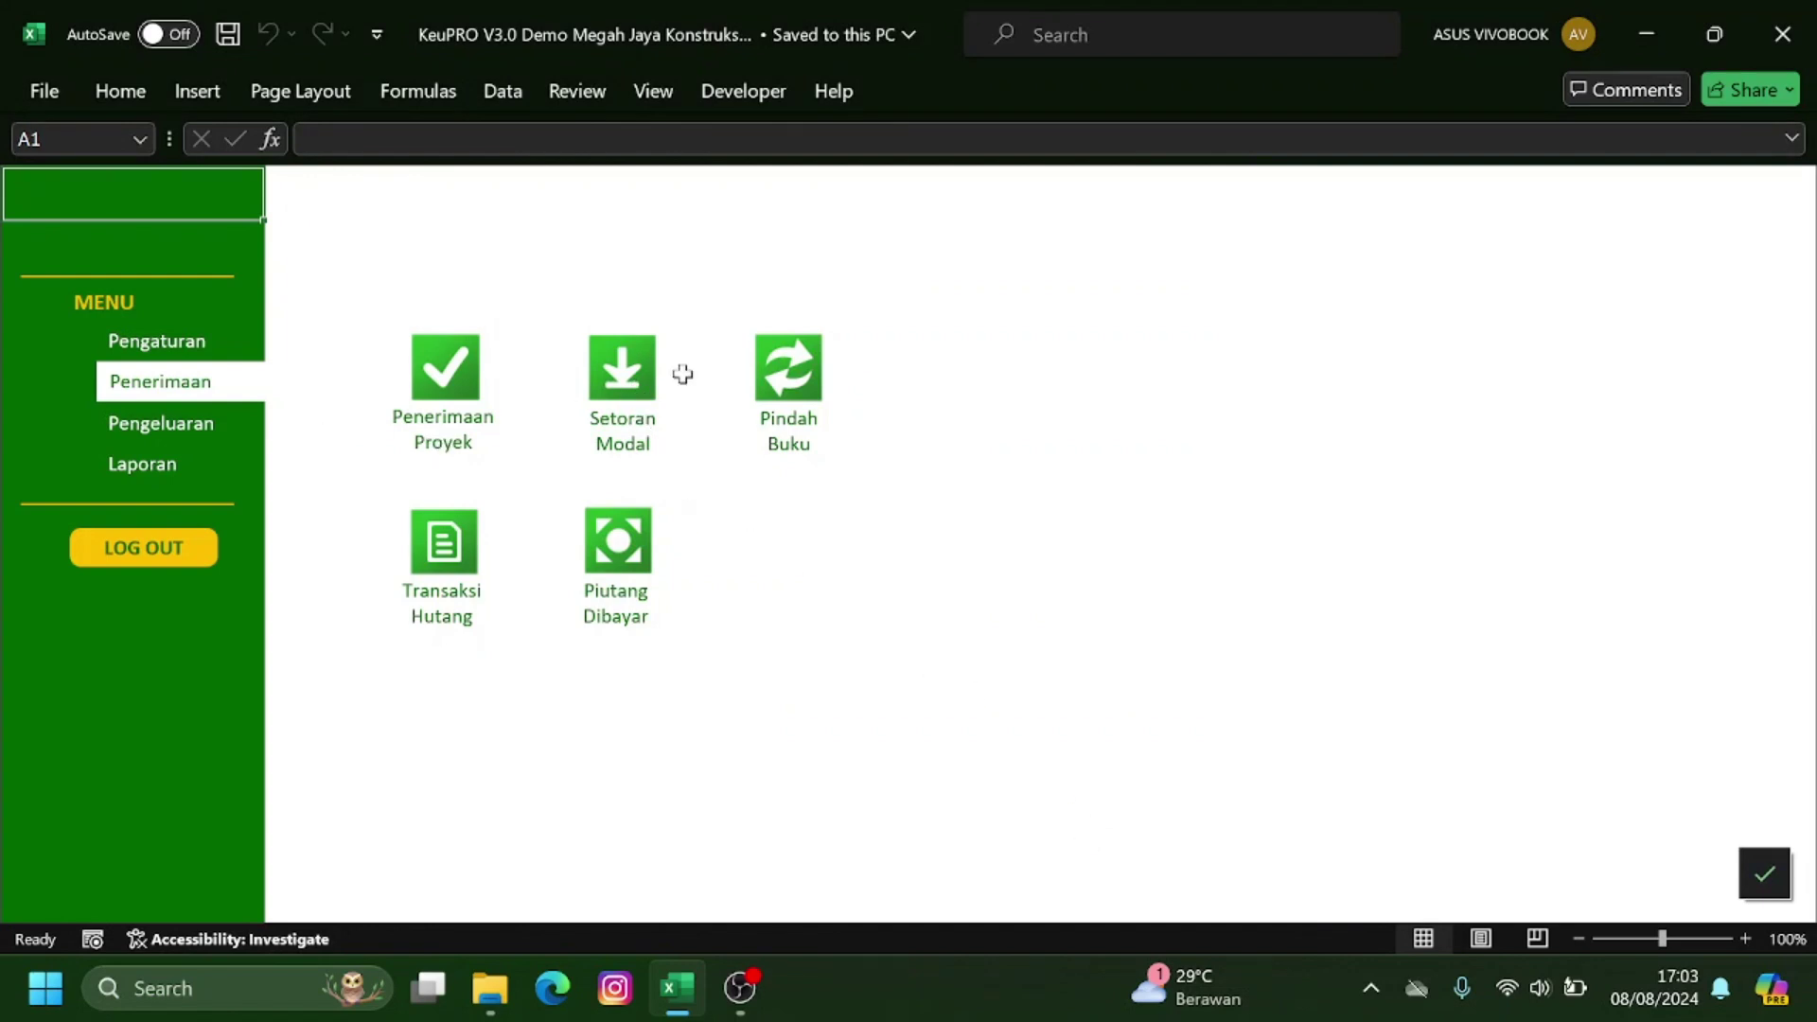
Start a Setoran Modal transaction and examine the capital accounts it offers, keeping Modal Owner.
{"action": "left_click", "coordinate": [644, 406]}
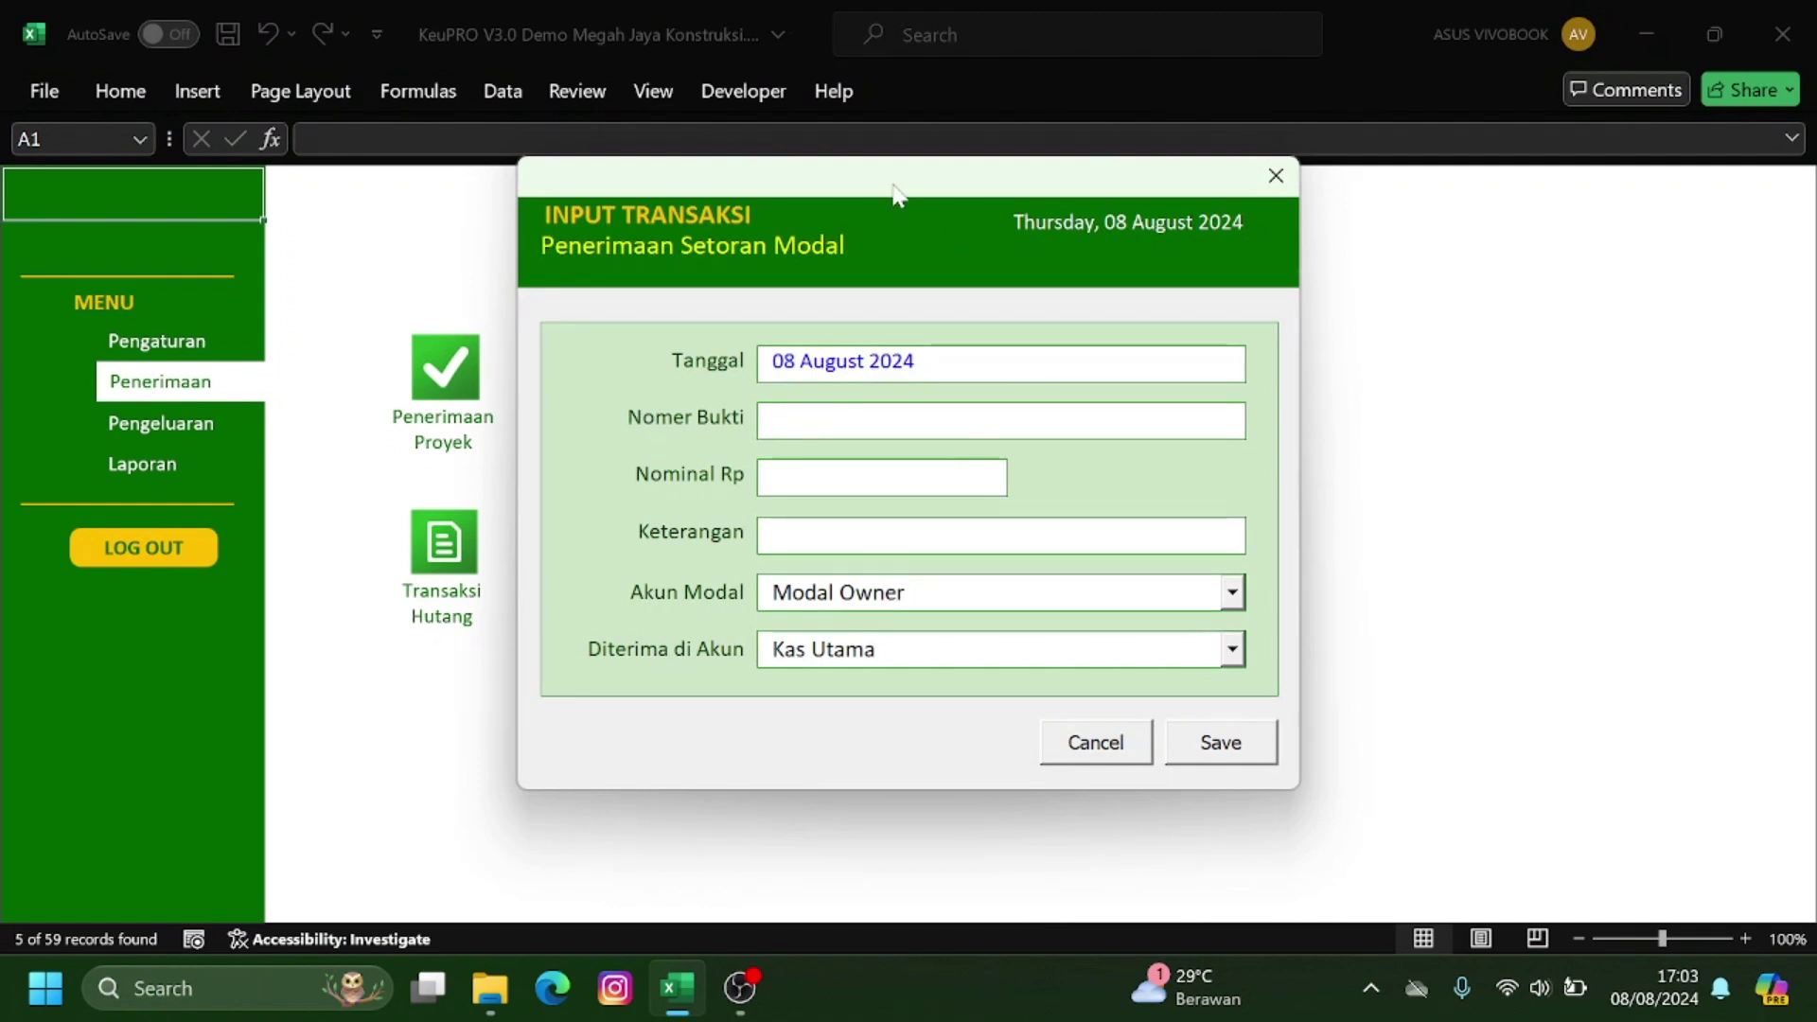
{"action": "left_click_drag", "start_coordinate": [902, 182], "coordinate": [1049, 239]}
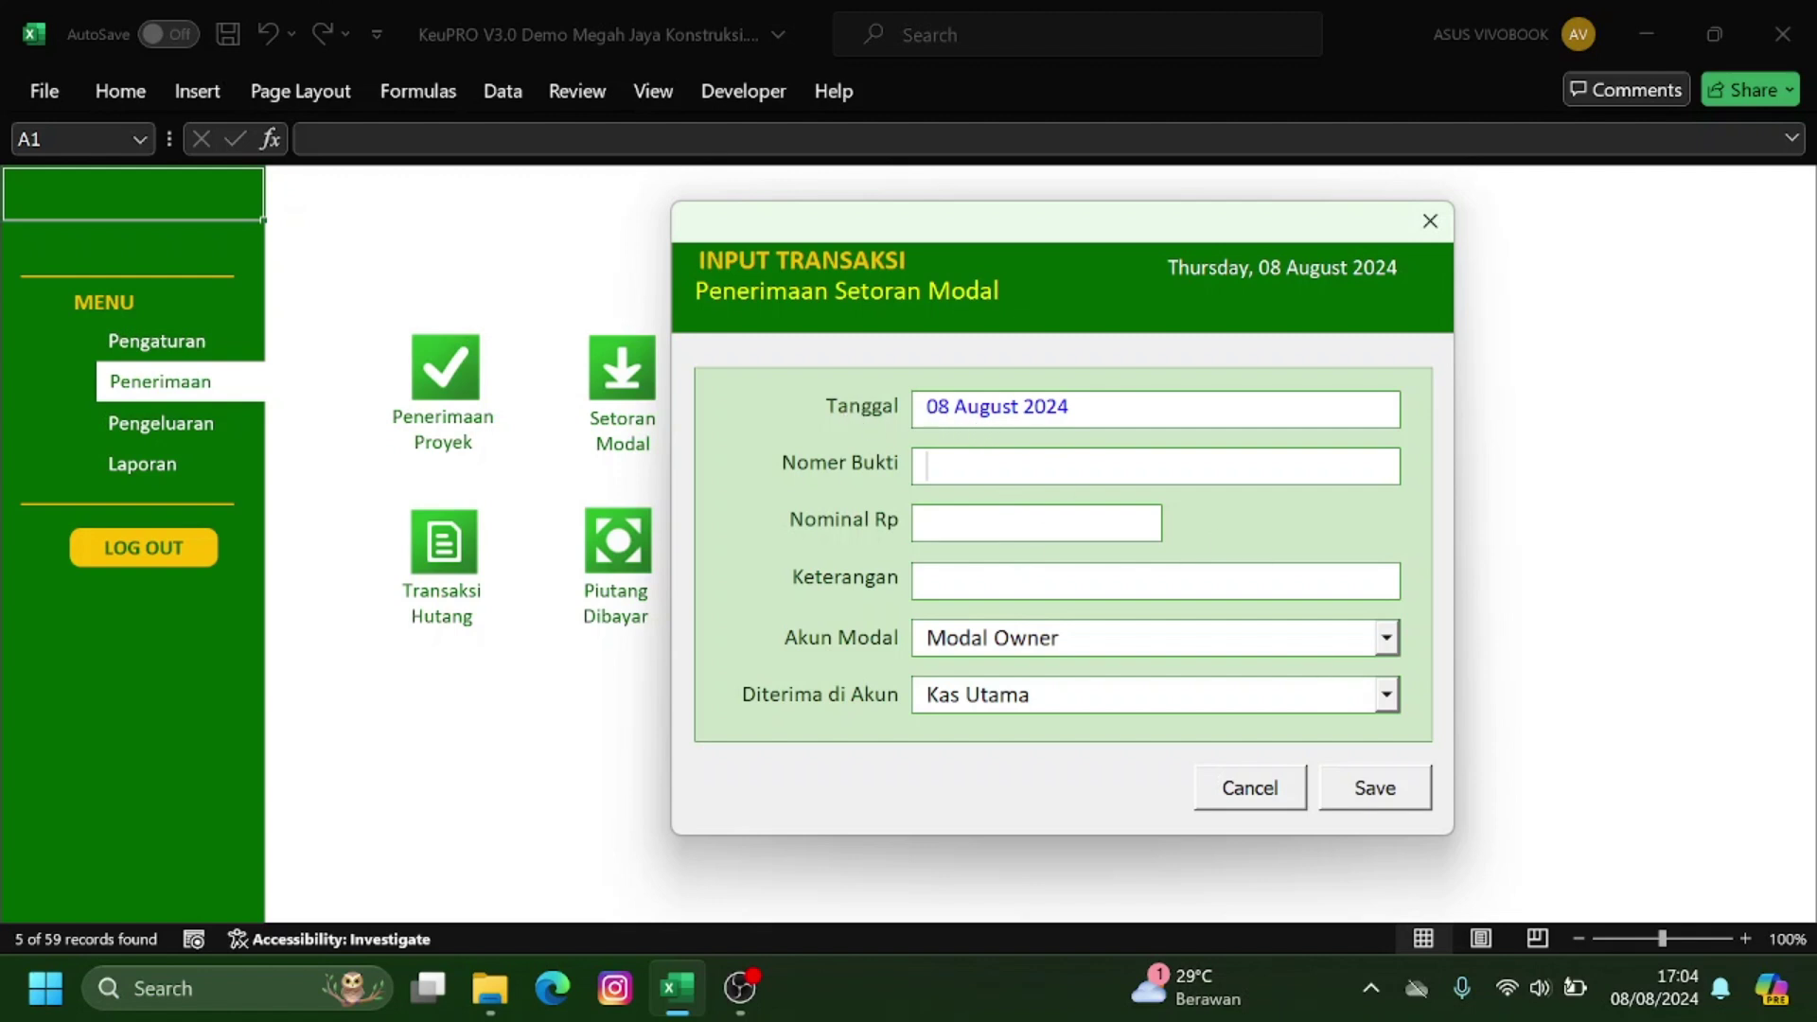
{"action": "left_click", "coordinate": [1386, 638]}
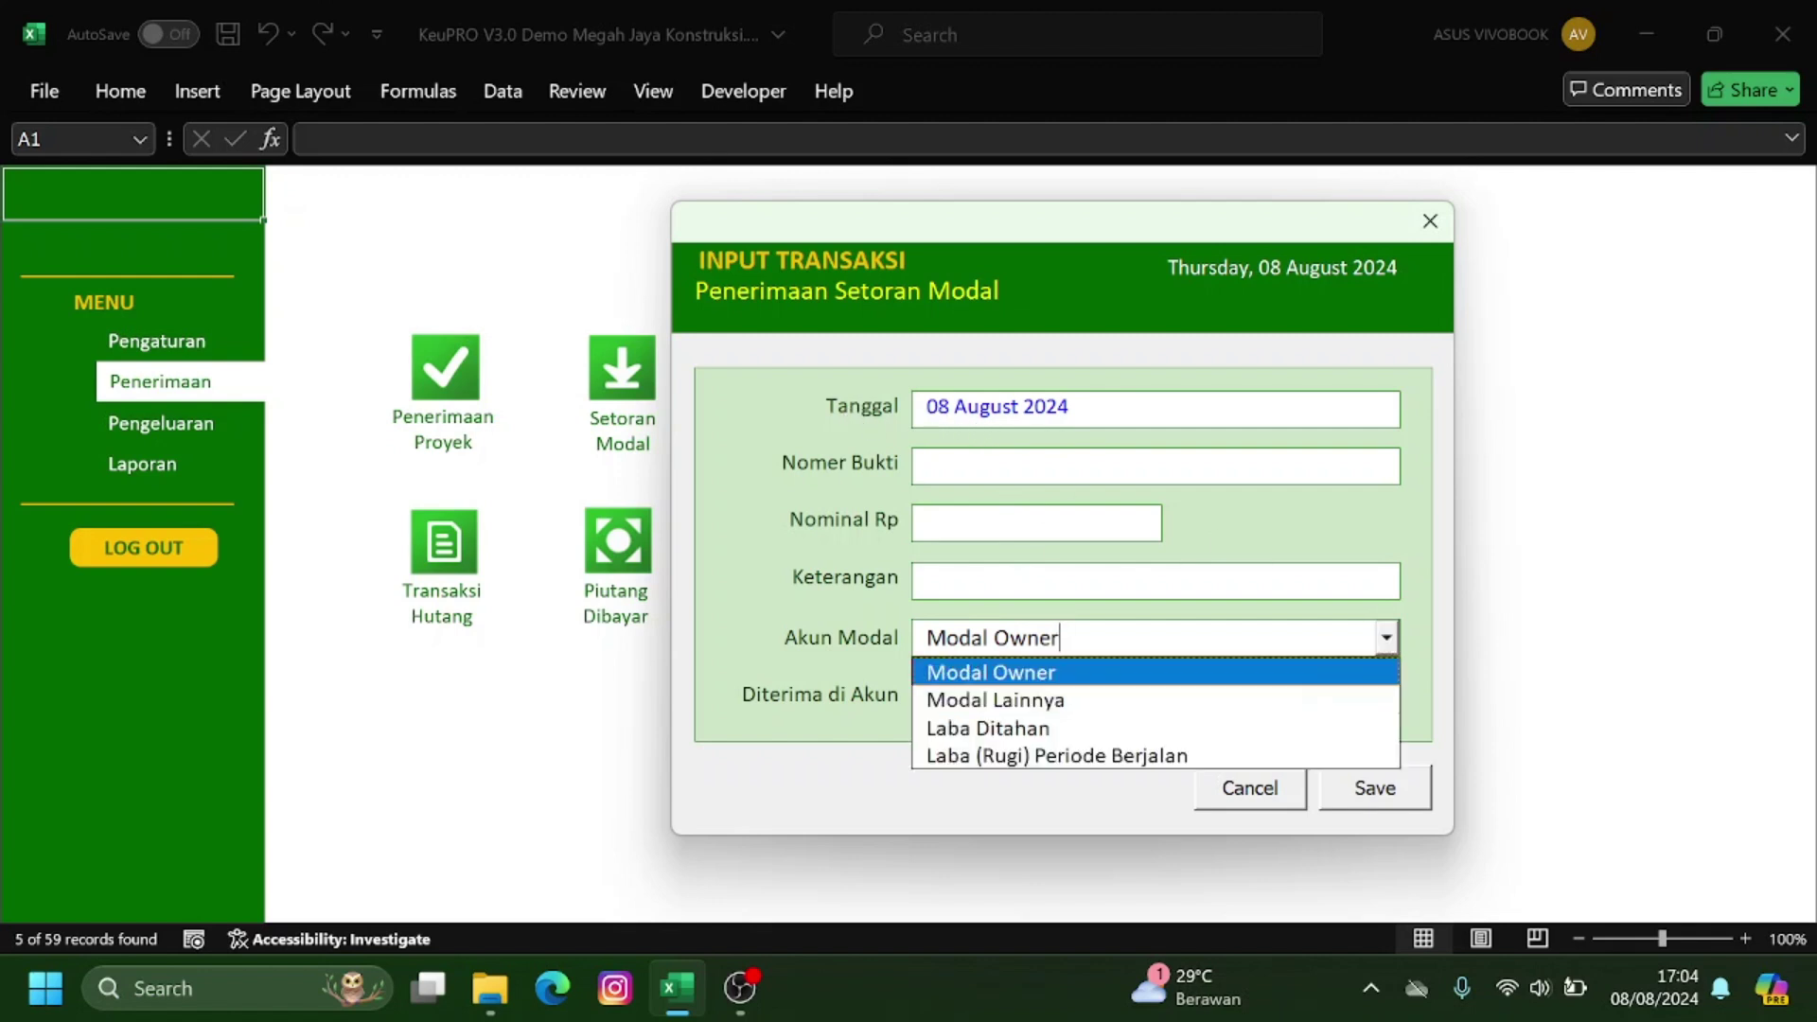
{"action": "left_click", "coordinate": [1285, 674]}
Try Mandiri PT and BCA as the capital deposit's receiving account, examine the available accounts, and cancel the deposit.
{"action": "left_click", "coordinate": [1386, 695]}
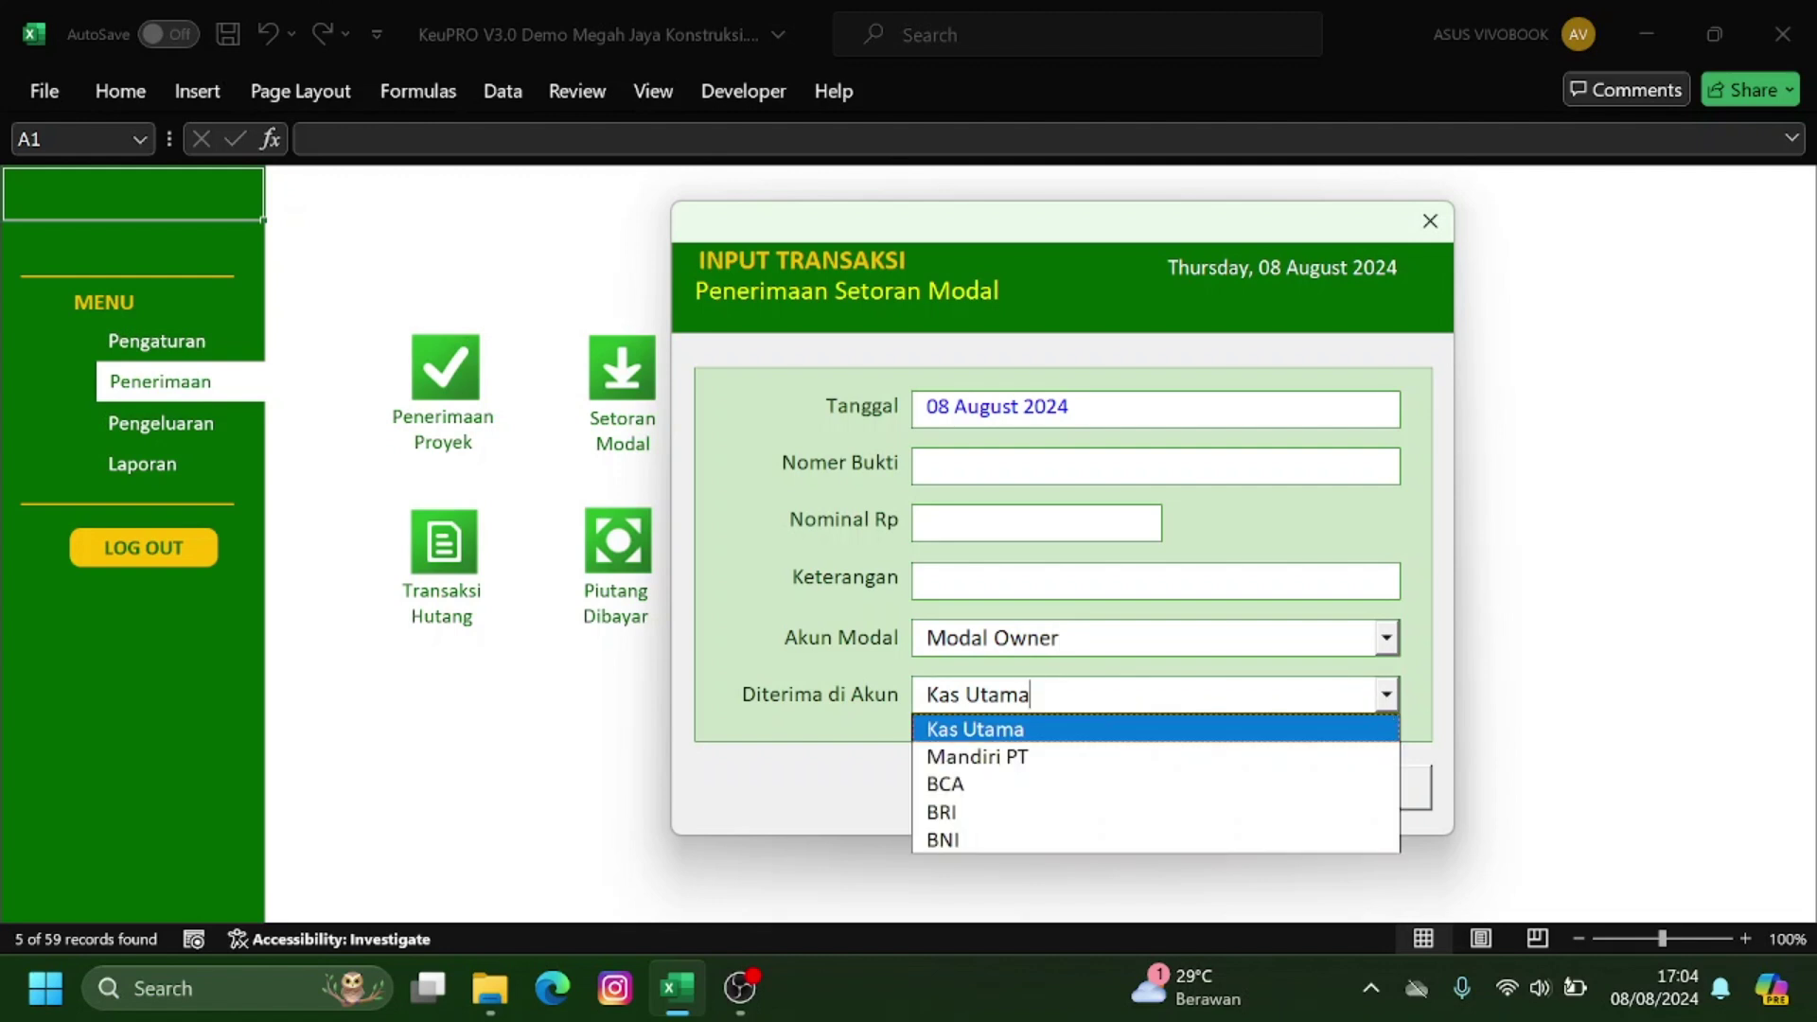
{"action": "left_click", "coordinate": [1241, 757]}
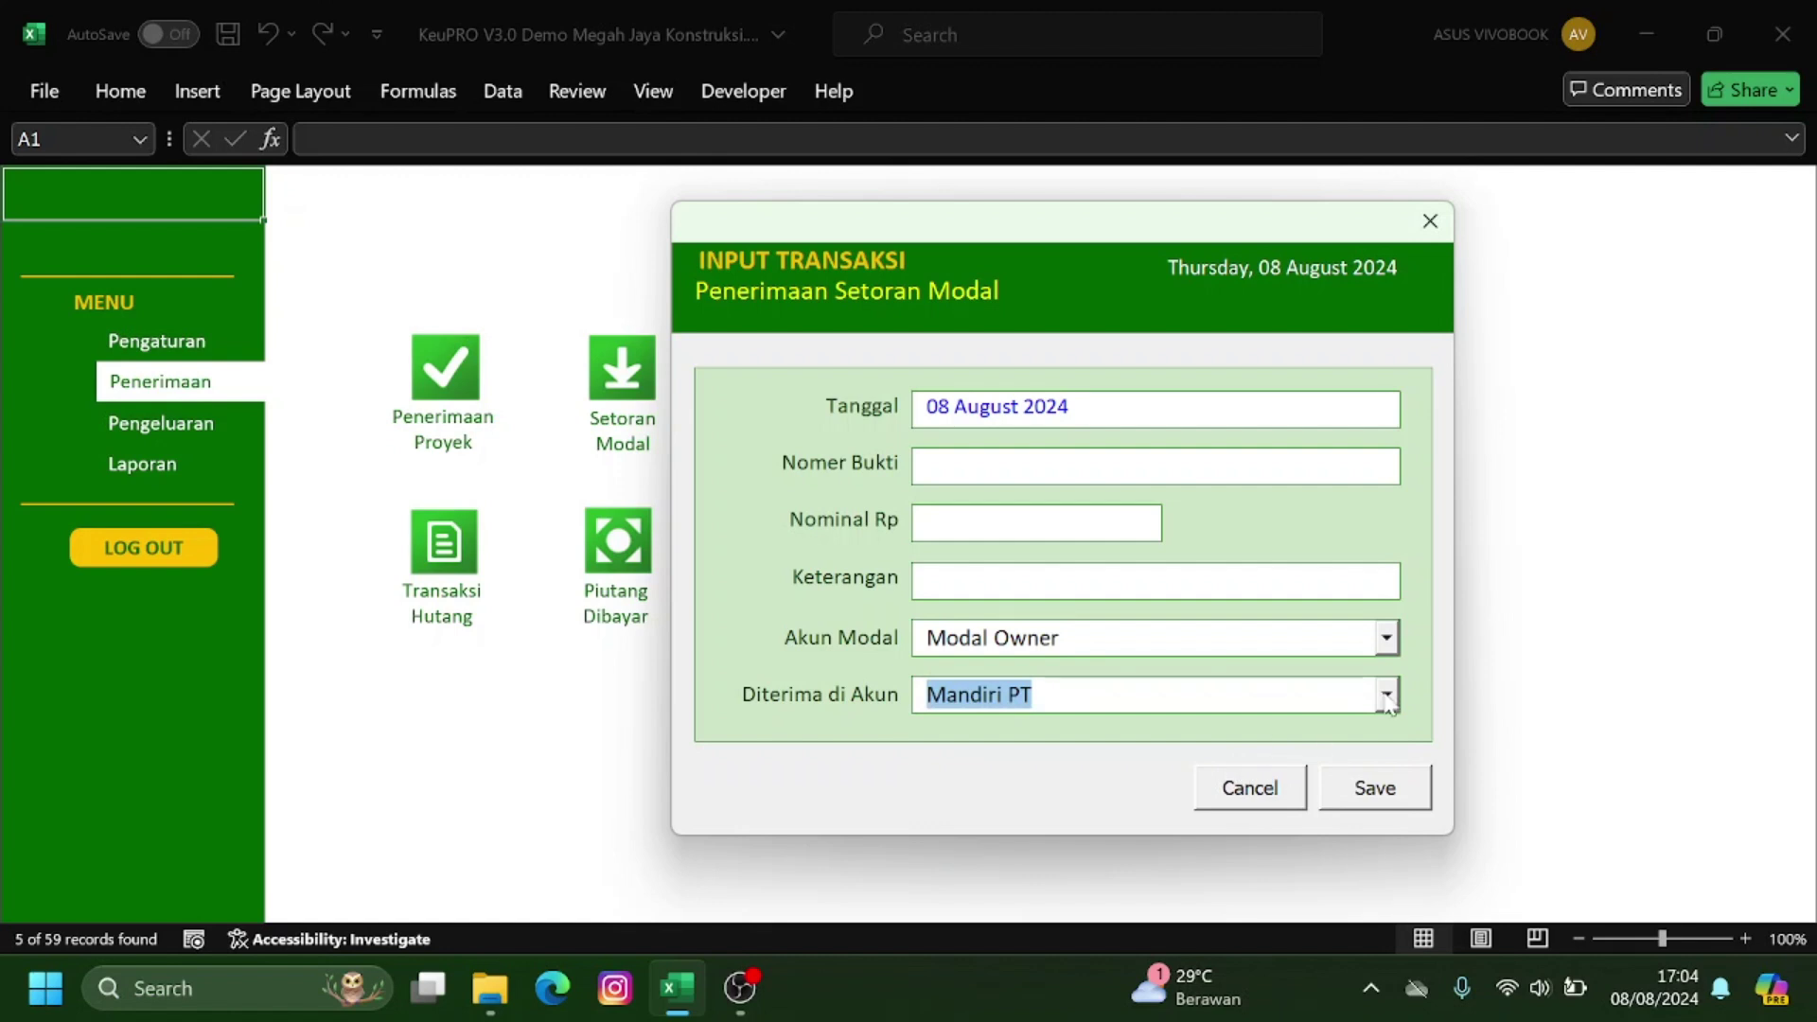
{"action": "left_click", "coordinate": [1386, 696]}
{"action": "left_click", "coordinate": [1201, 783]}
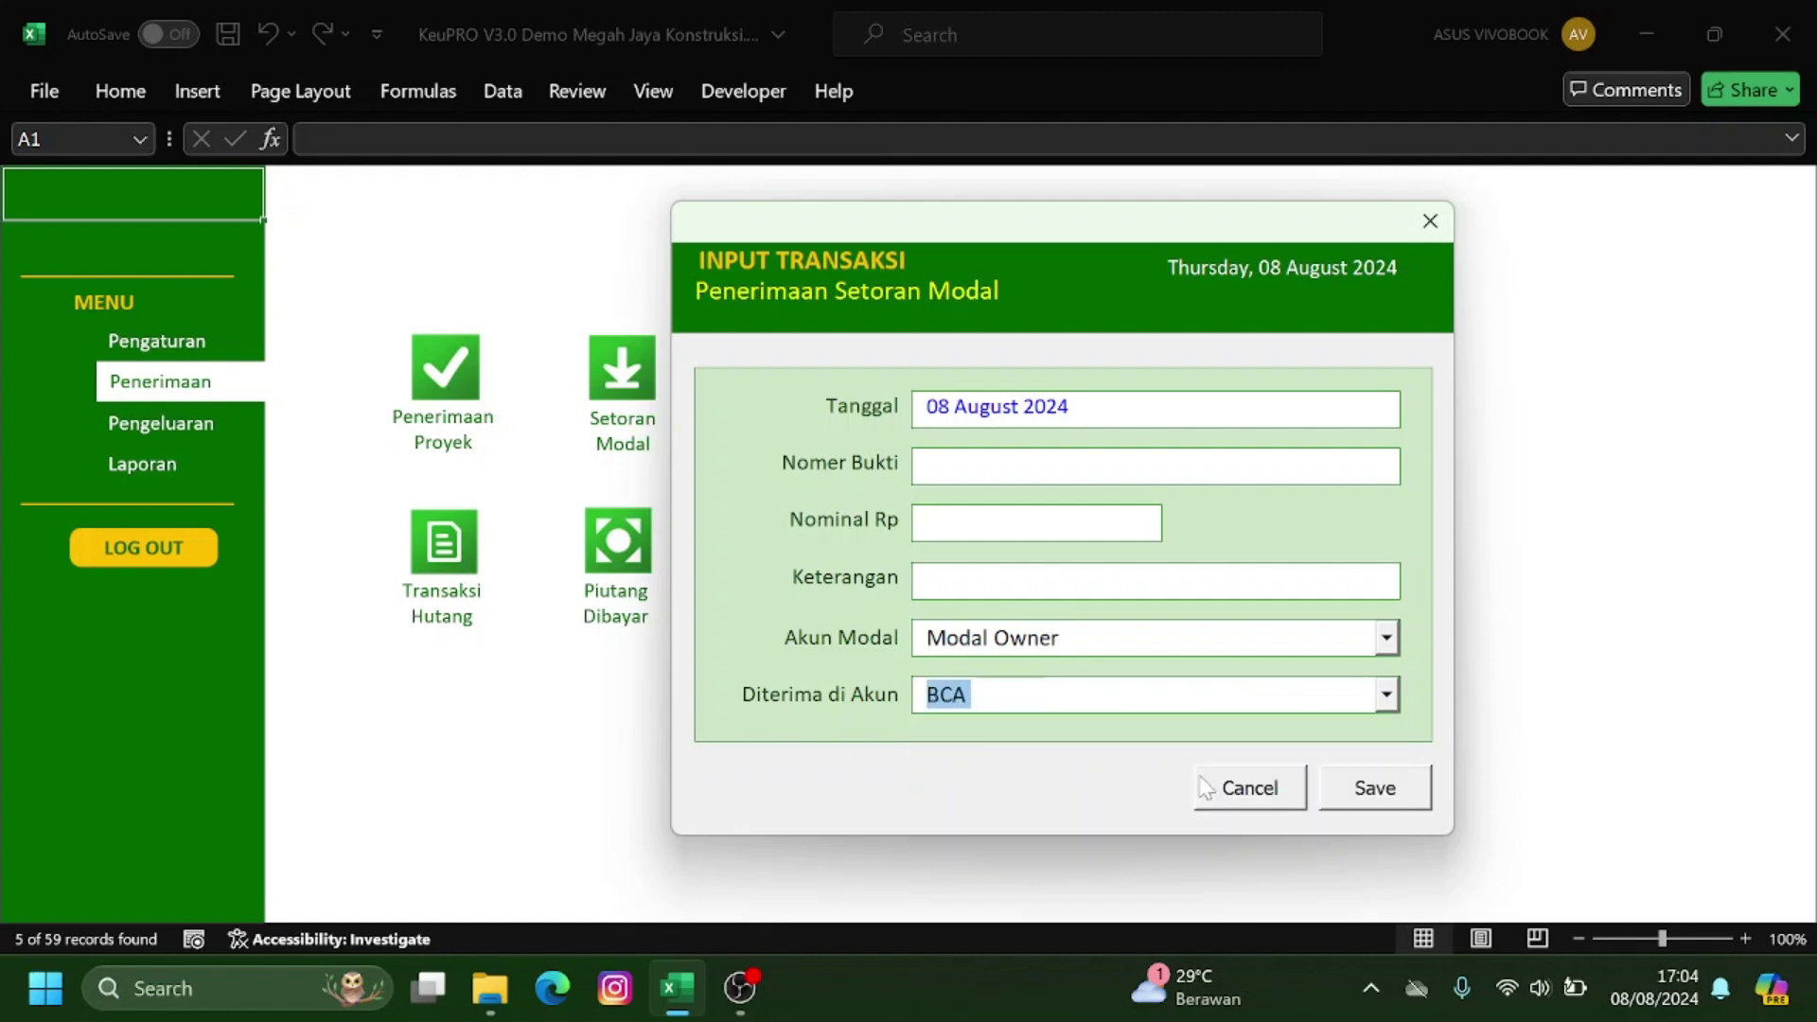
{"action": "left_click", "coordinate": [1386, 696]}
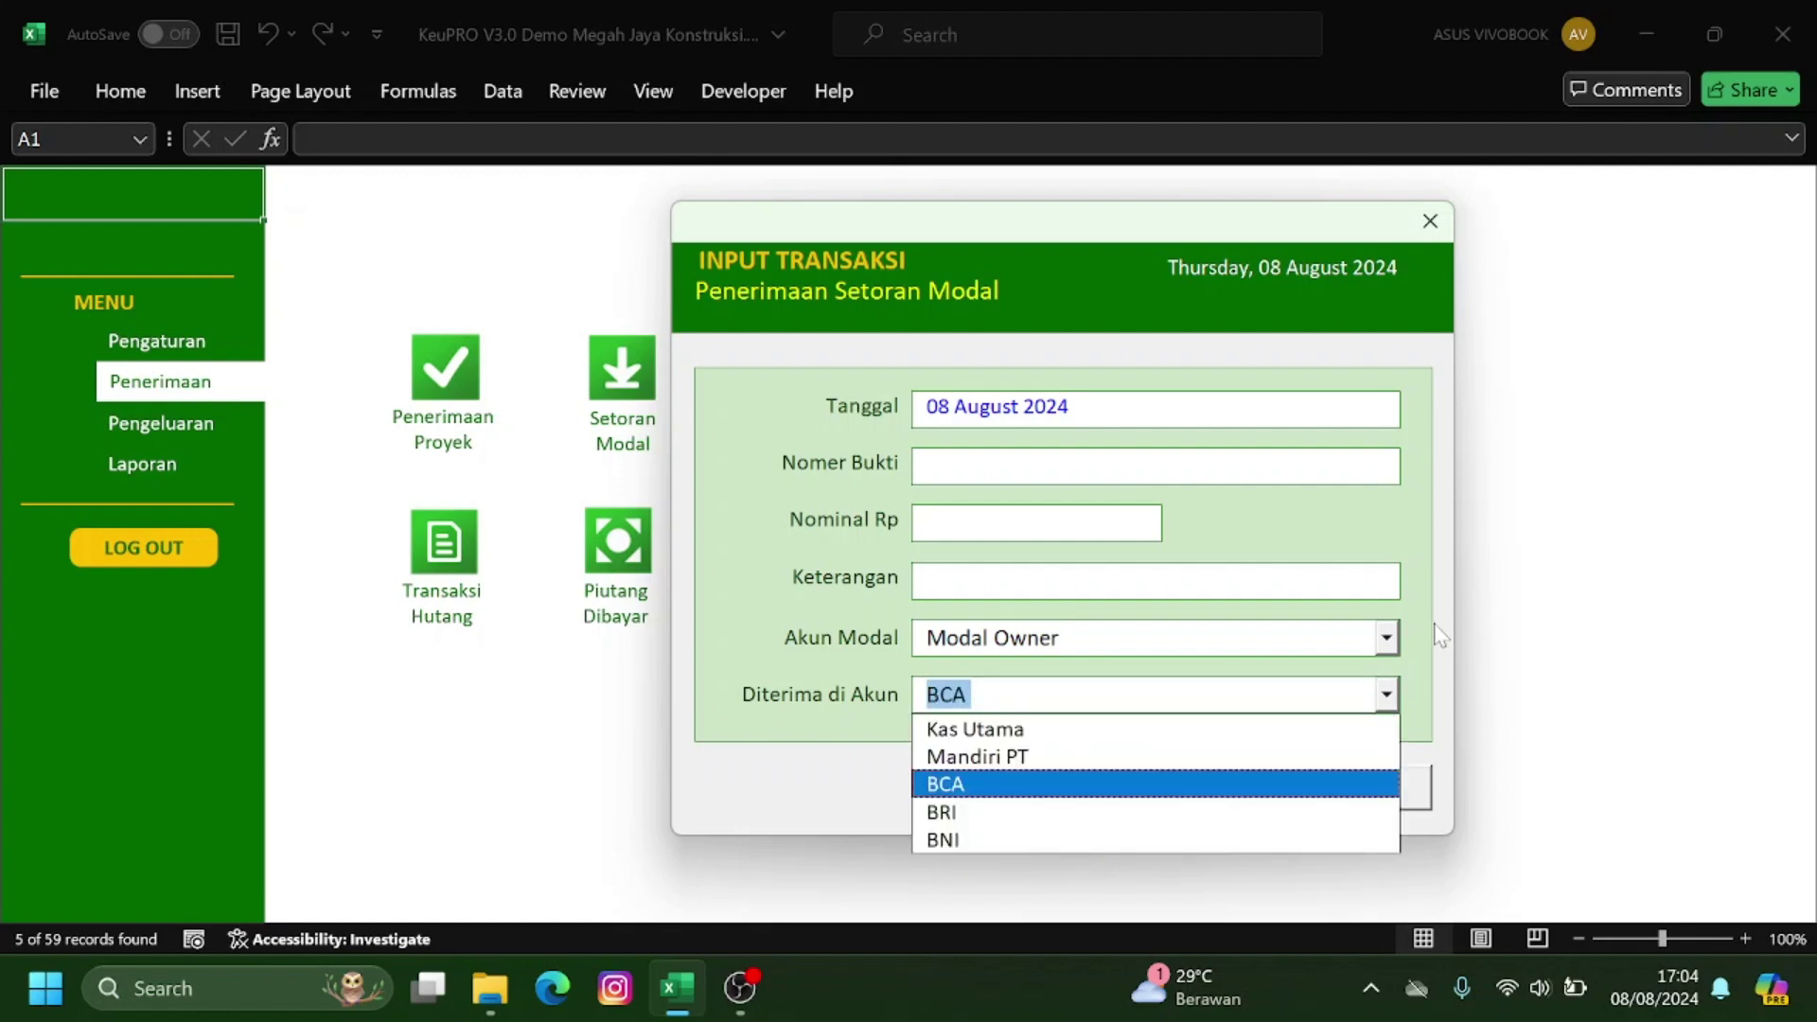
{"action": "left_click", "coordinate": [1410, 672]}
{"action": "left_click", "coordinate": [1386, 695]}
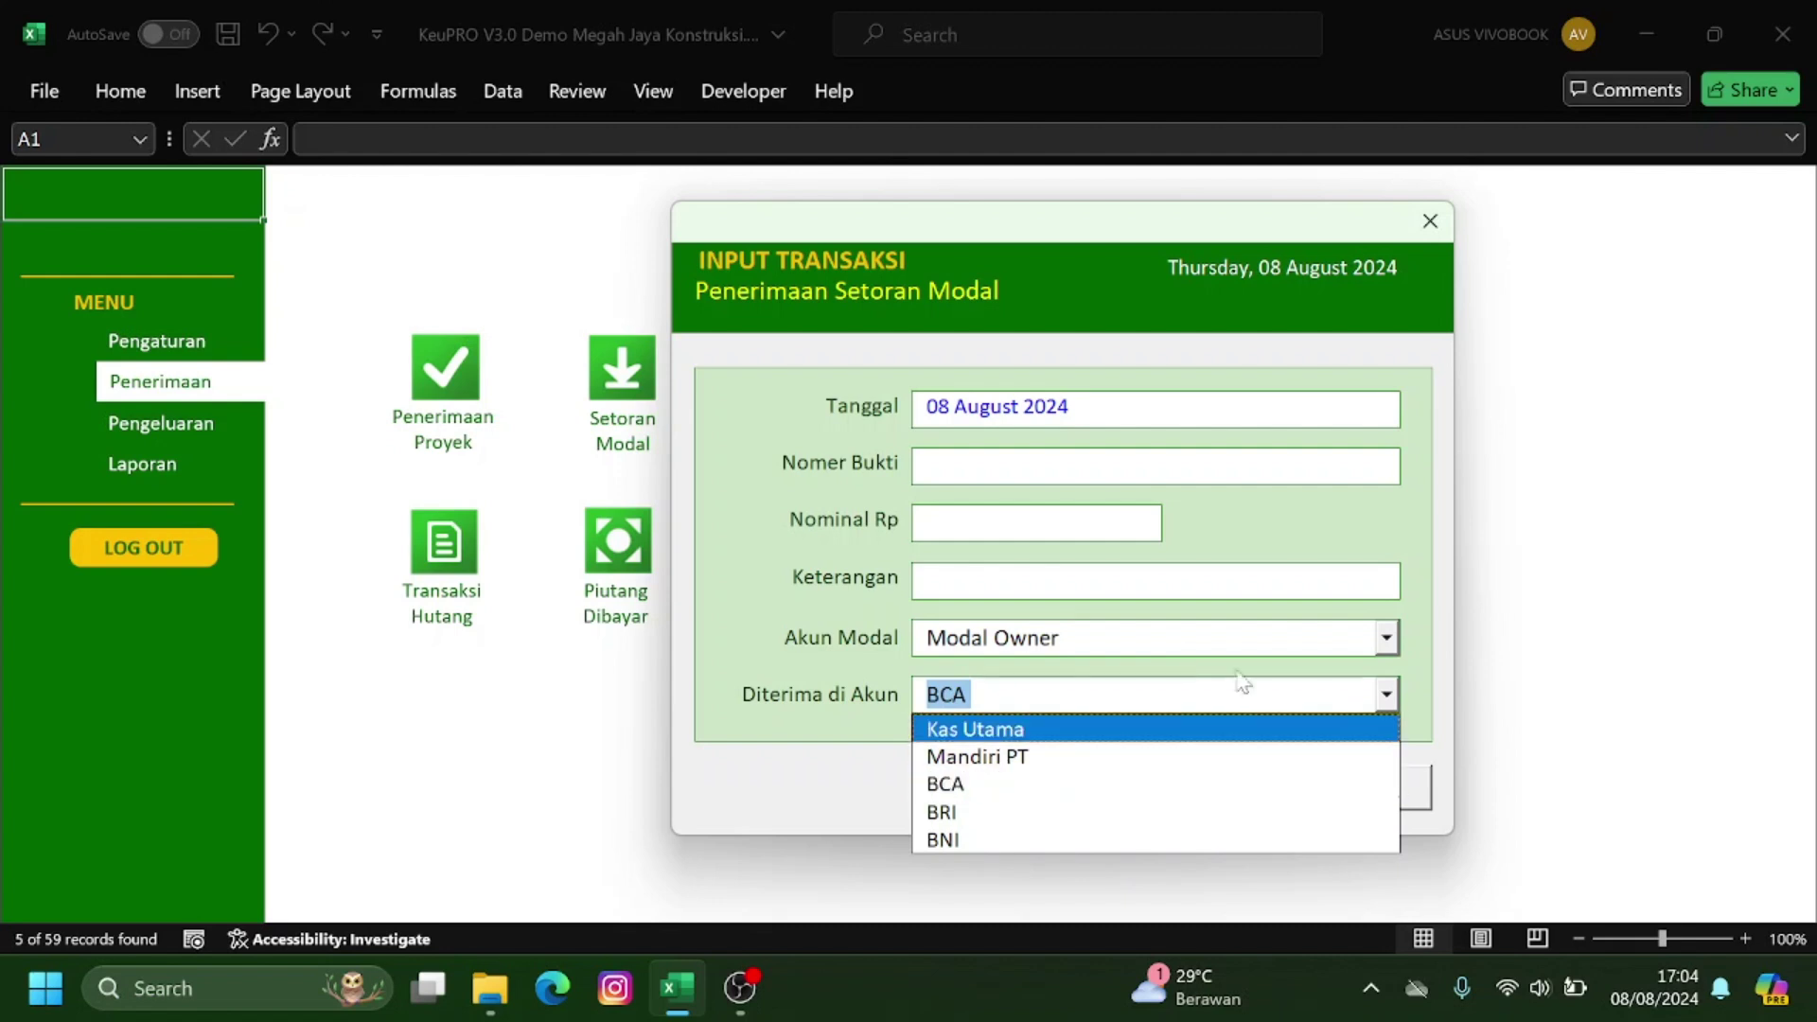
{"action": "left_click", "coordinate": [1416, 605]}
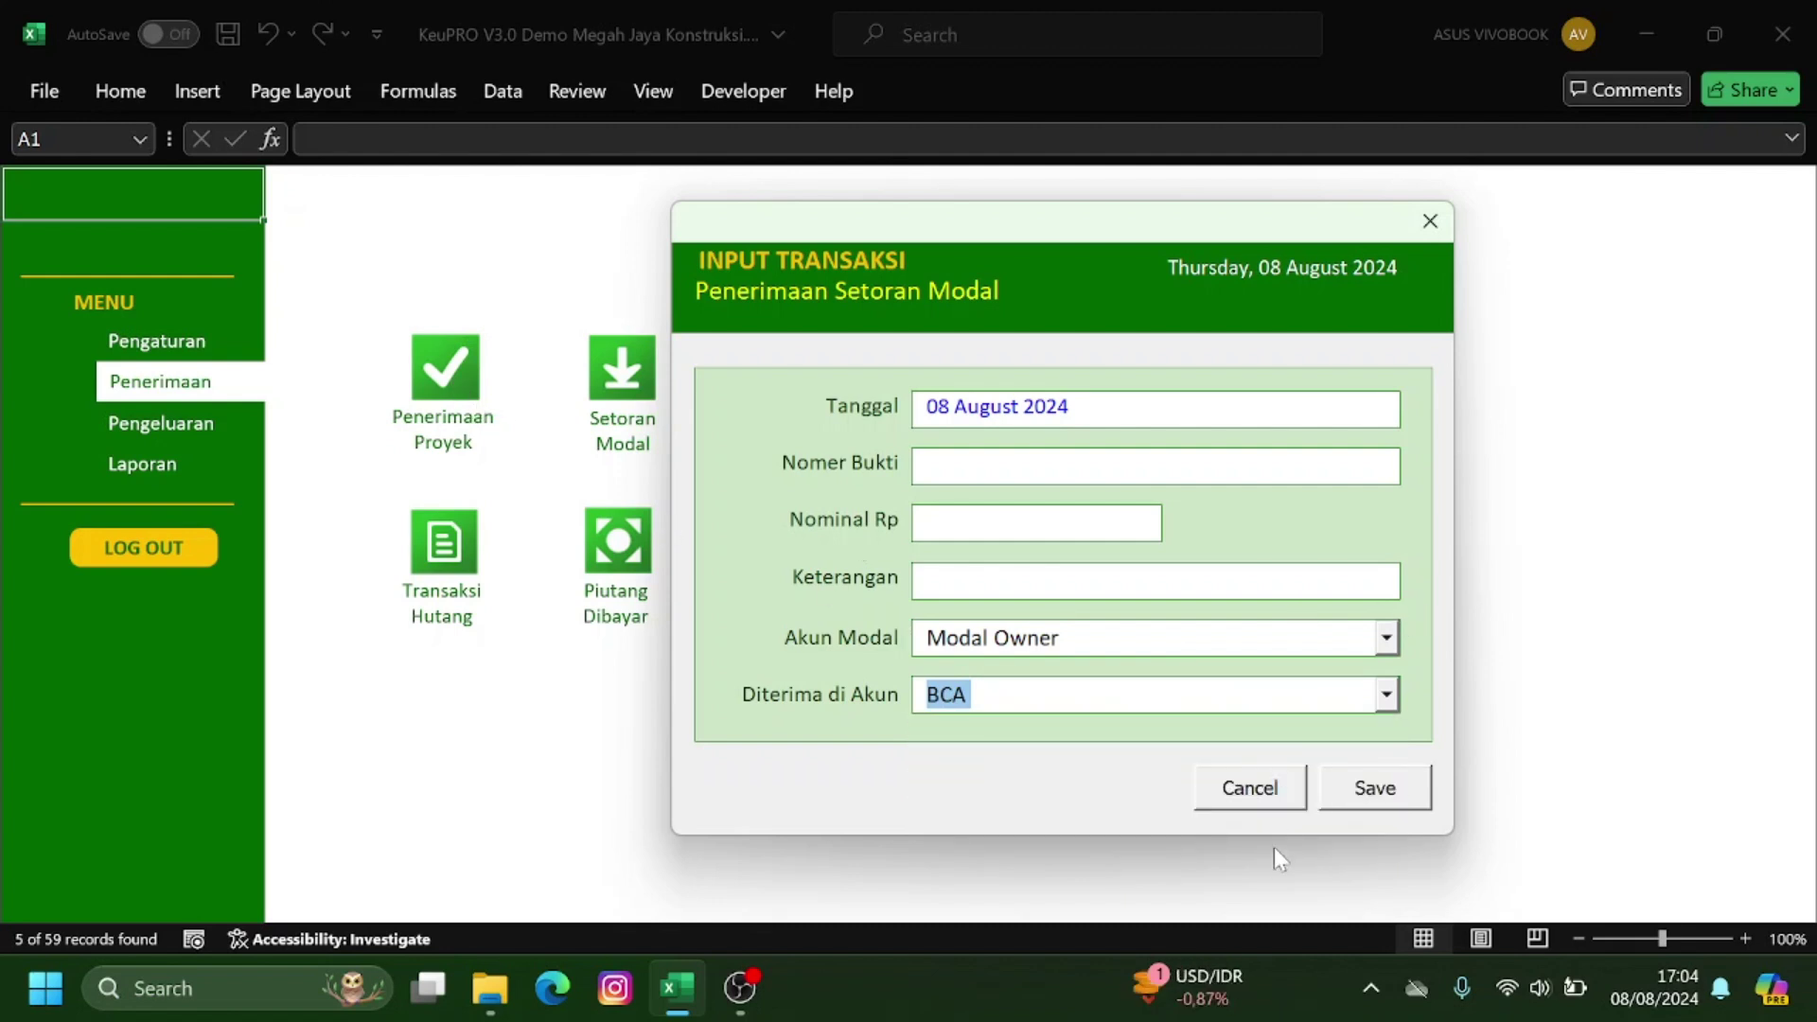
{"action": "left_click", "coordinate": [1275, 786]}
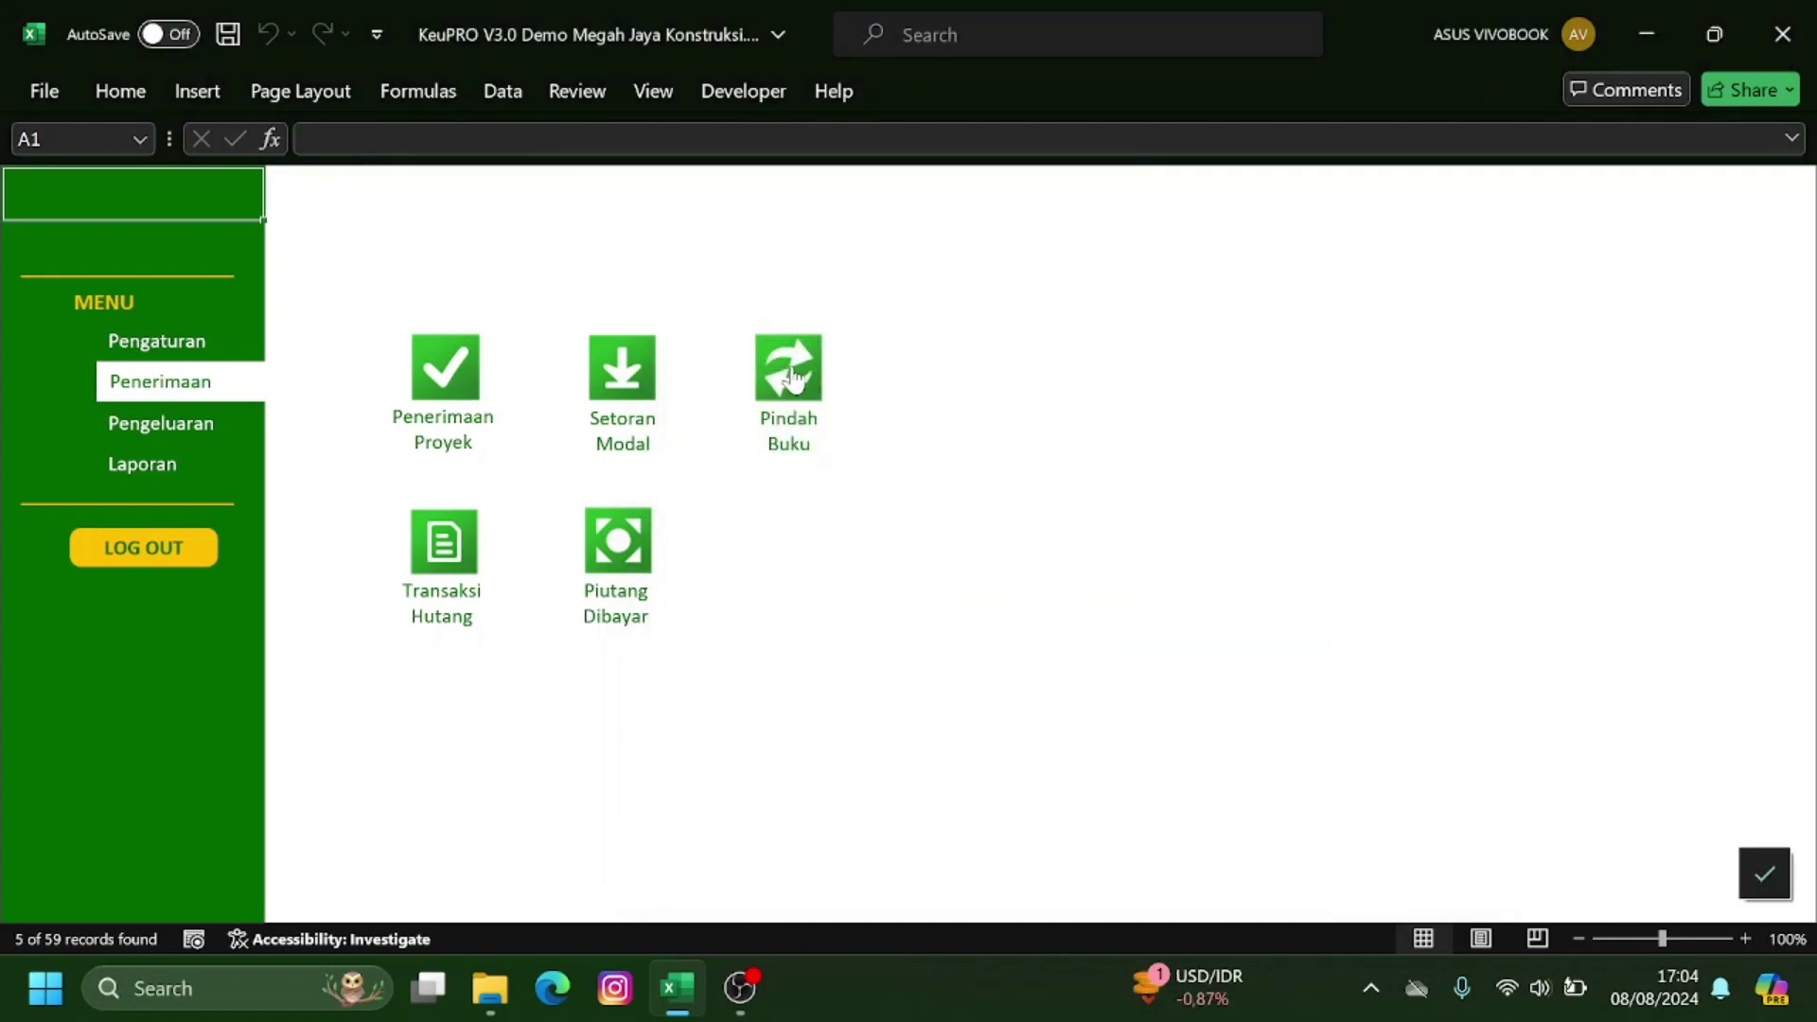
Try a Pindah Buku transfer taken from Mandiri PT and deposited to BNI, and cancel the transaction.
{"action": "left_click", "coordinate": [792, 369]}
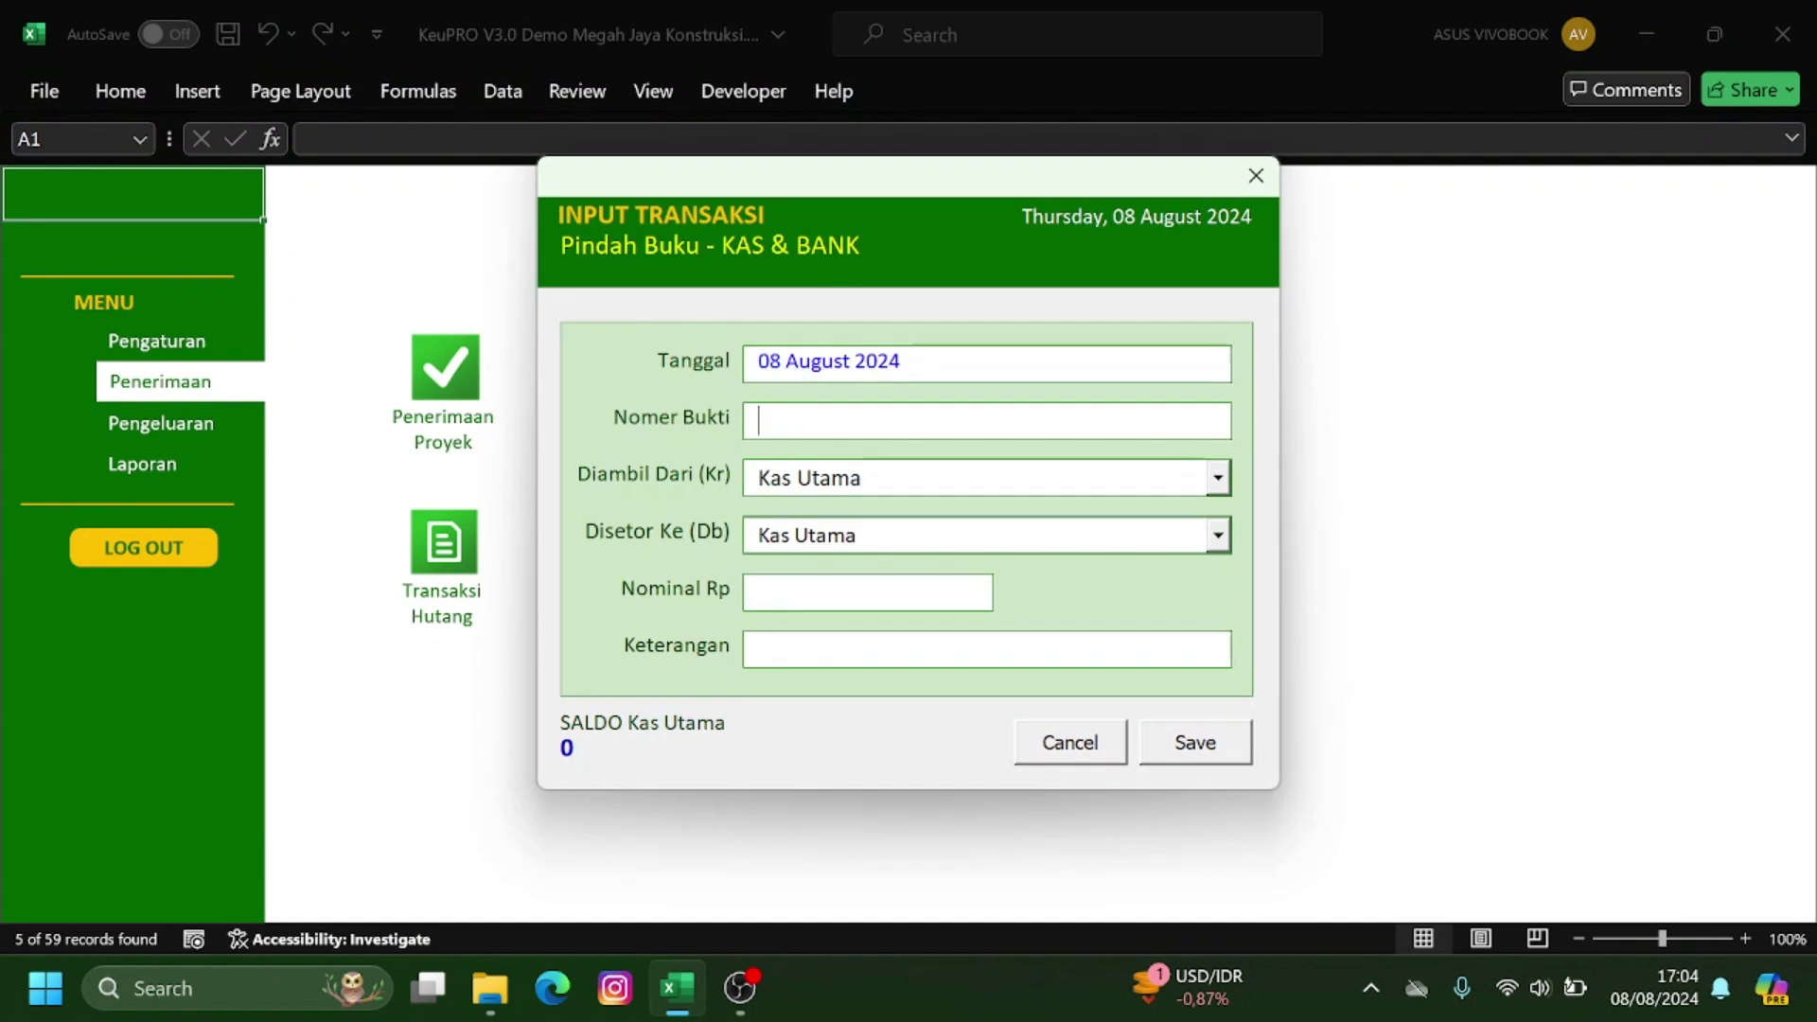
{"action": "left_click", "coordinate": [1218, 478]}
{"action": "left_click", "coordinate": [1218, 478]}
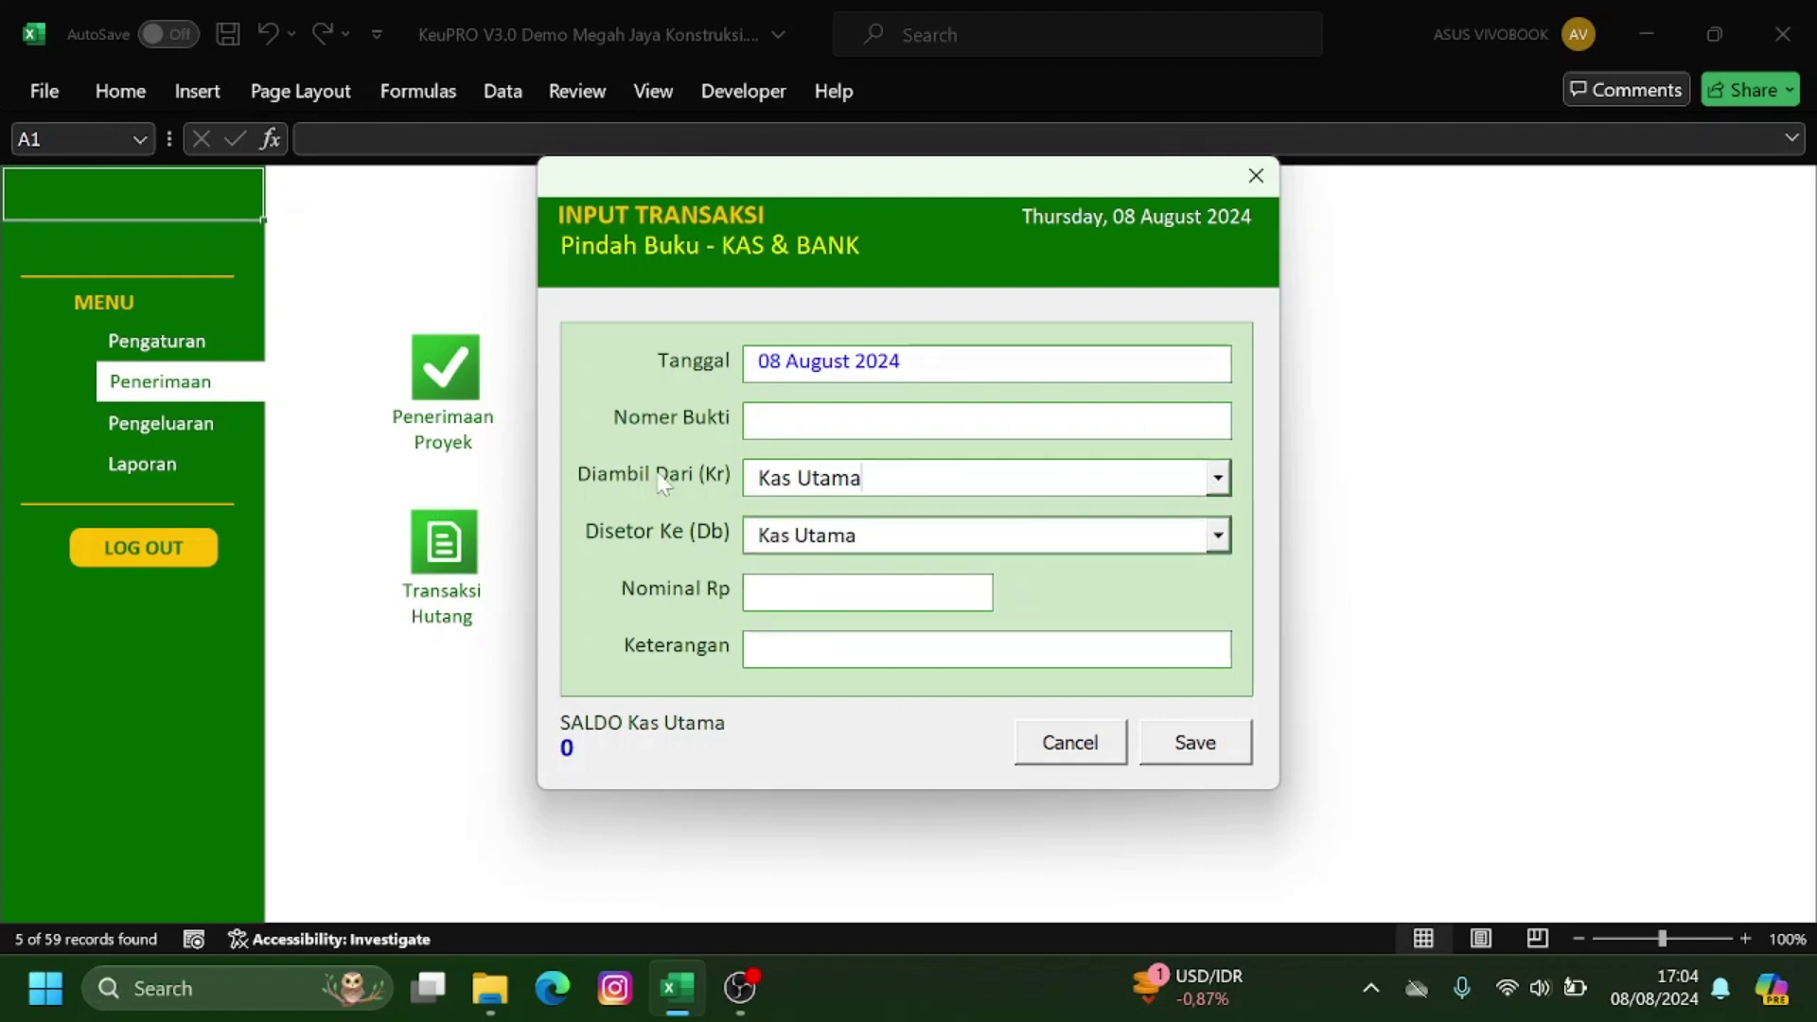
{"action": "left_click", "coordinate": [1218, 478]}
{"action": "left_click", "coordinate": [1114, 547]}
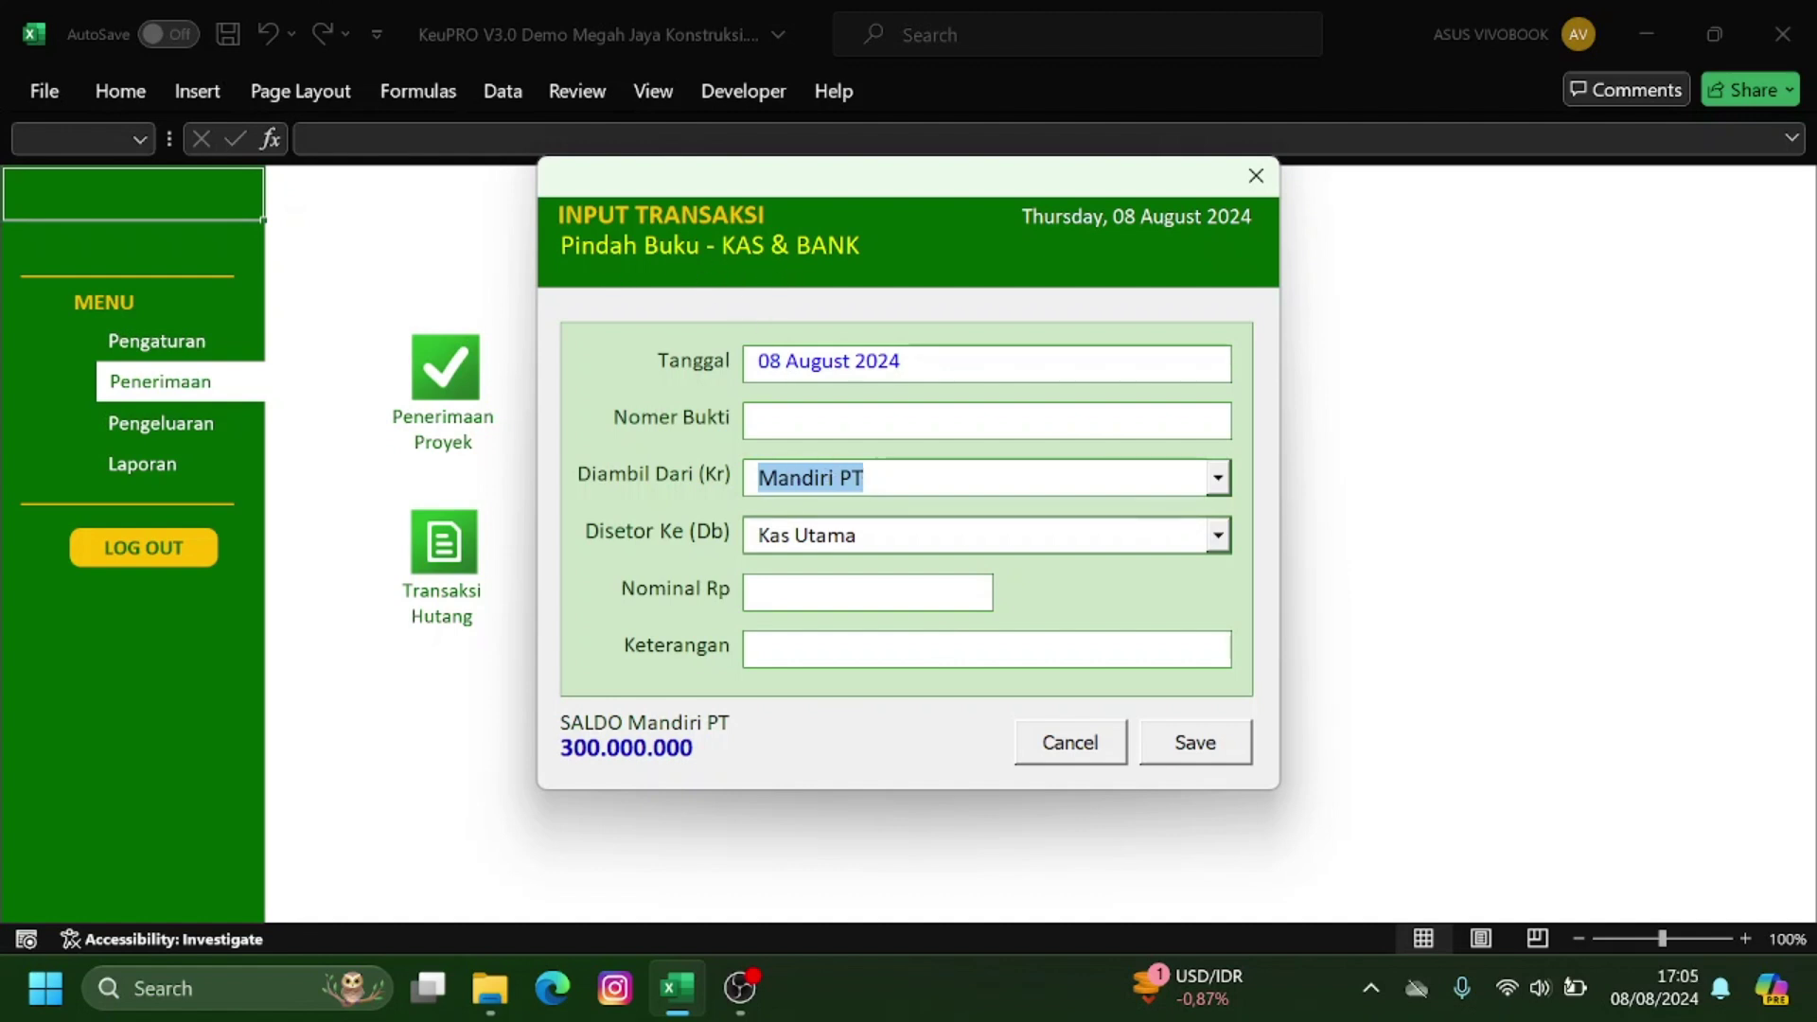
{"action": "left_click", "coordinate": [1217, 536]}
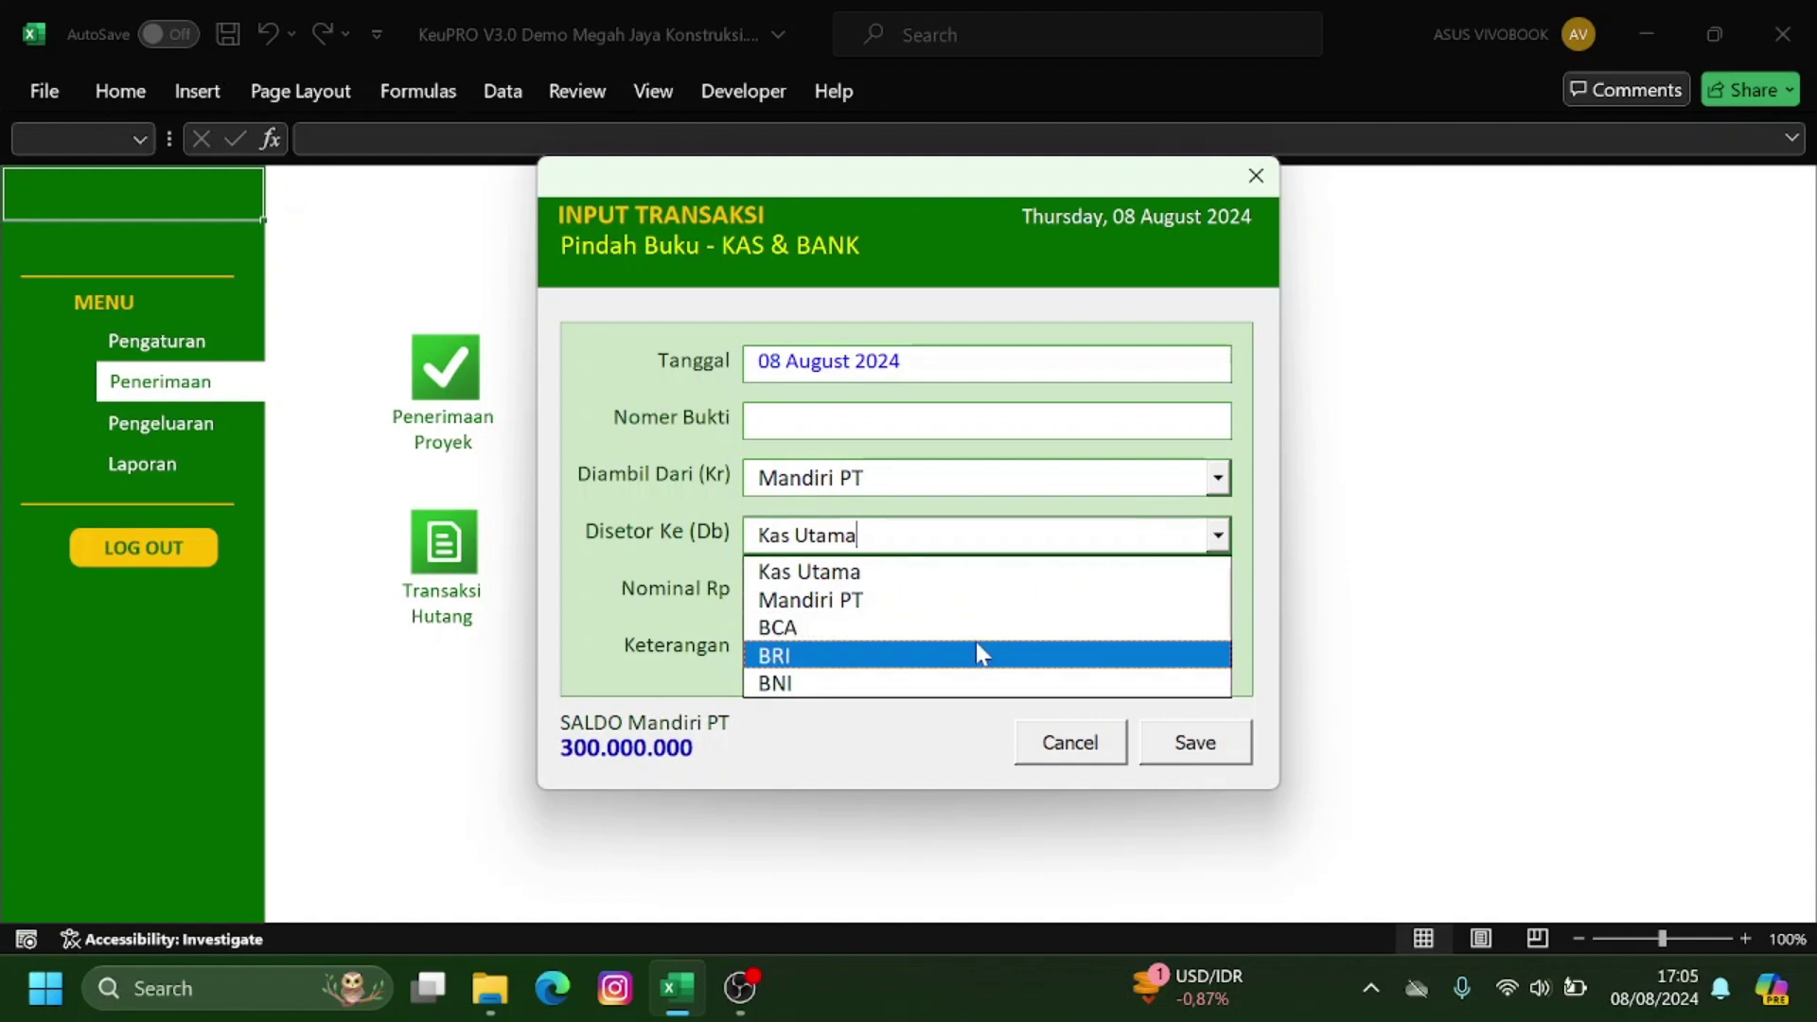
{"action": "left_click", "coordinate": [976, 680]}
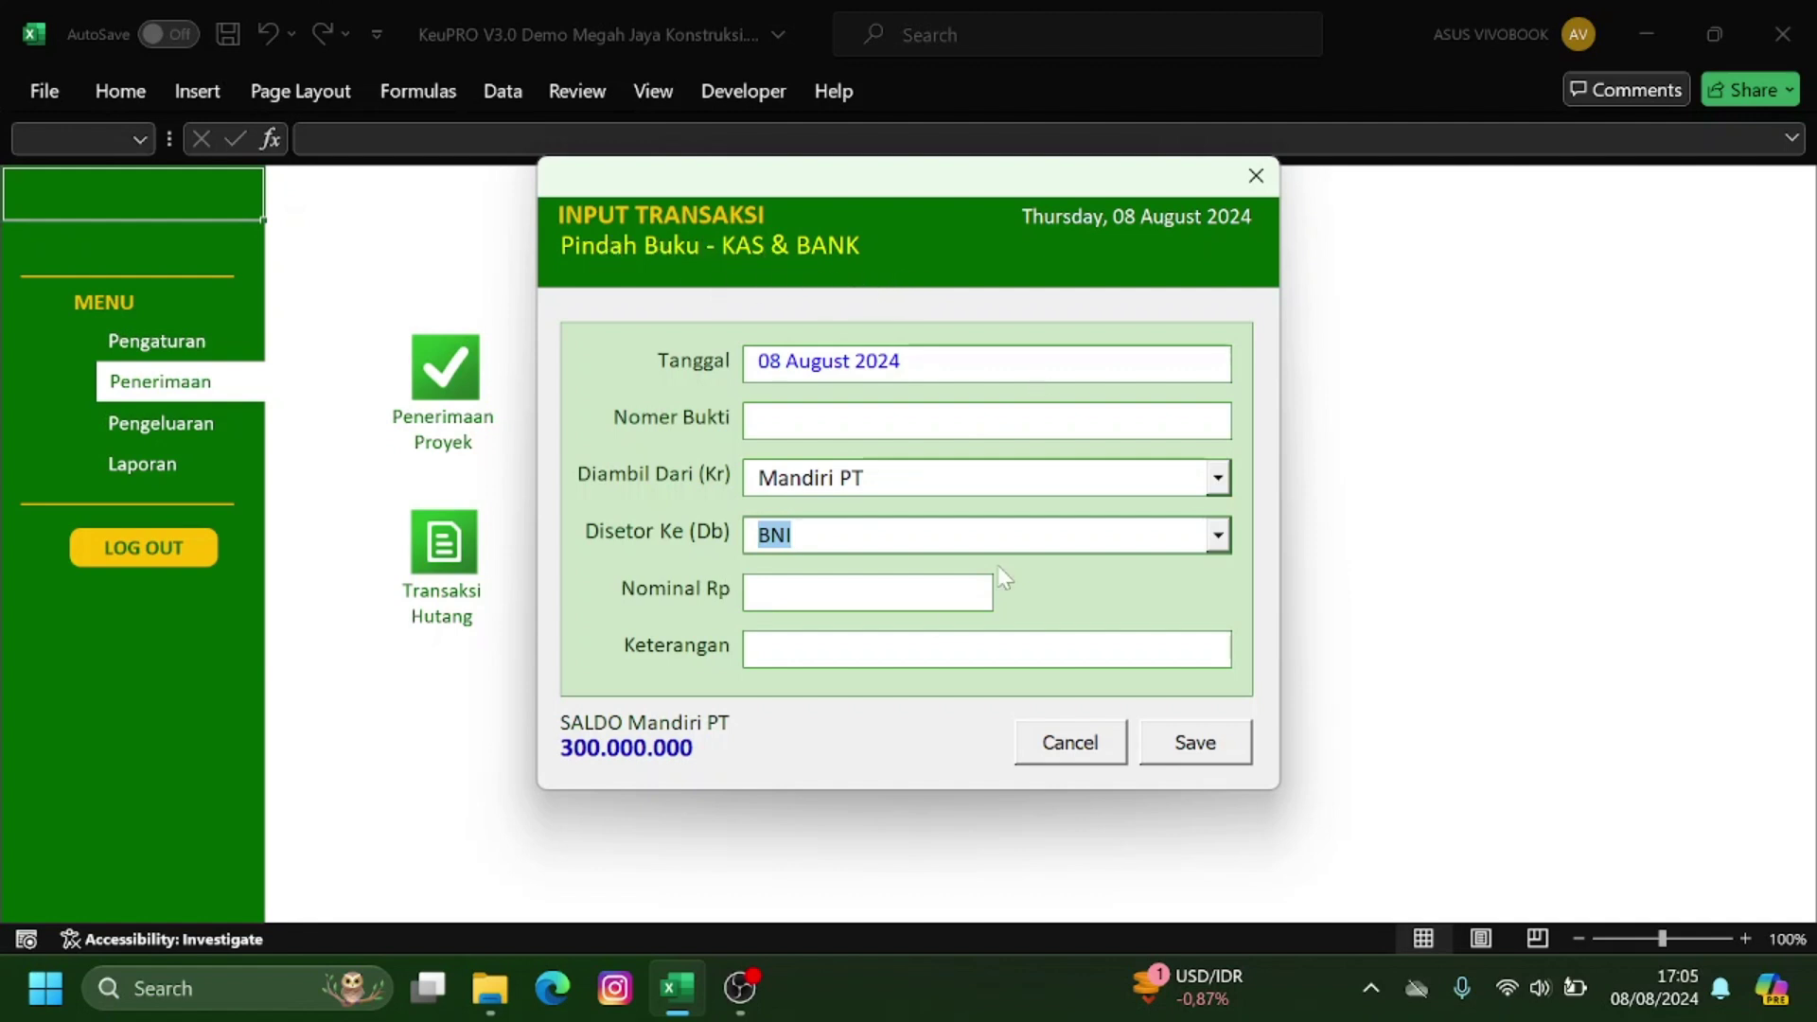
{"action": "left_click", "coordinate": [1090, 748]}
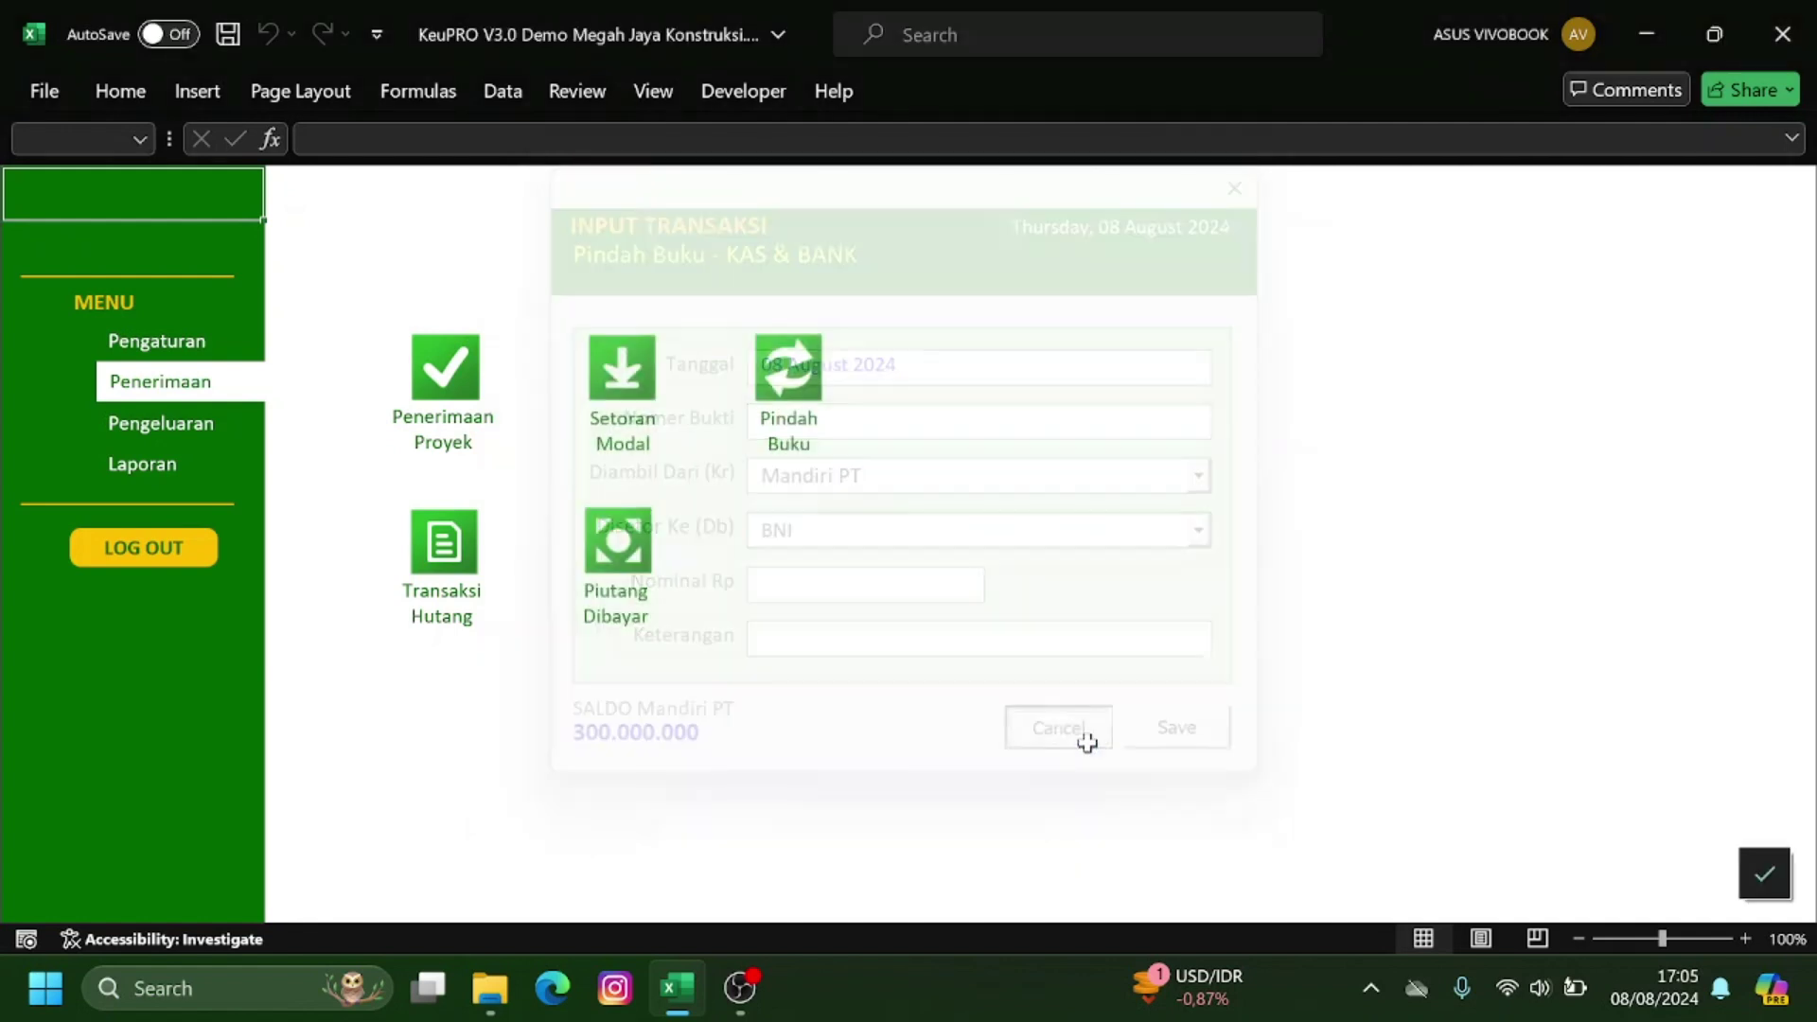
Examine the Relasi Hutang choices in a Transaksi Hutang entry, keeping CONTOH SUPPLIER, and cancel the entry.
{"action": "left_click", "coordinate": [417, 530]}
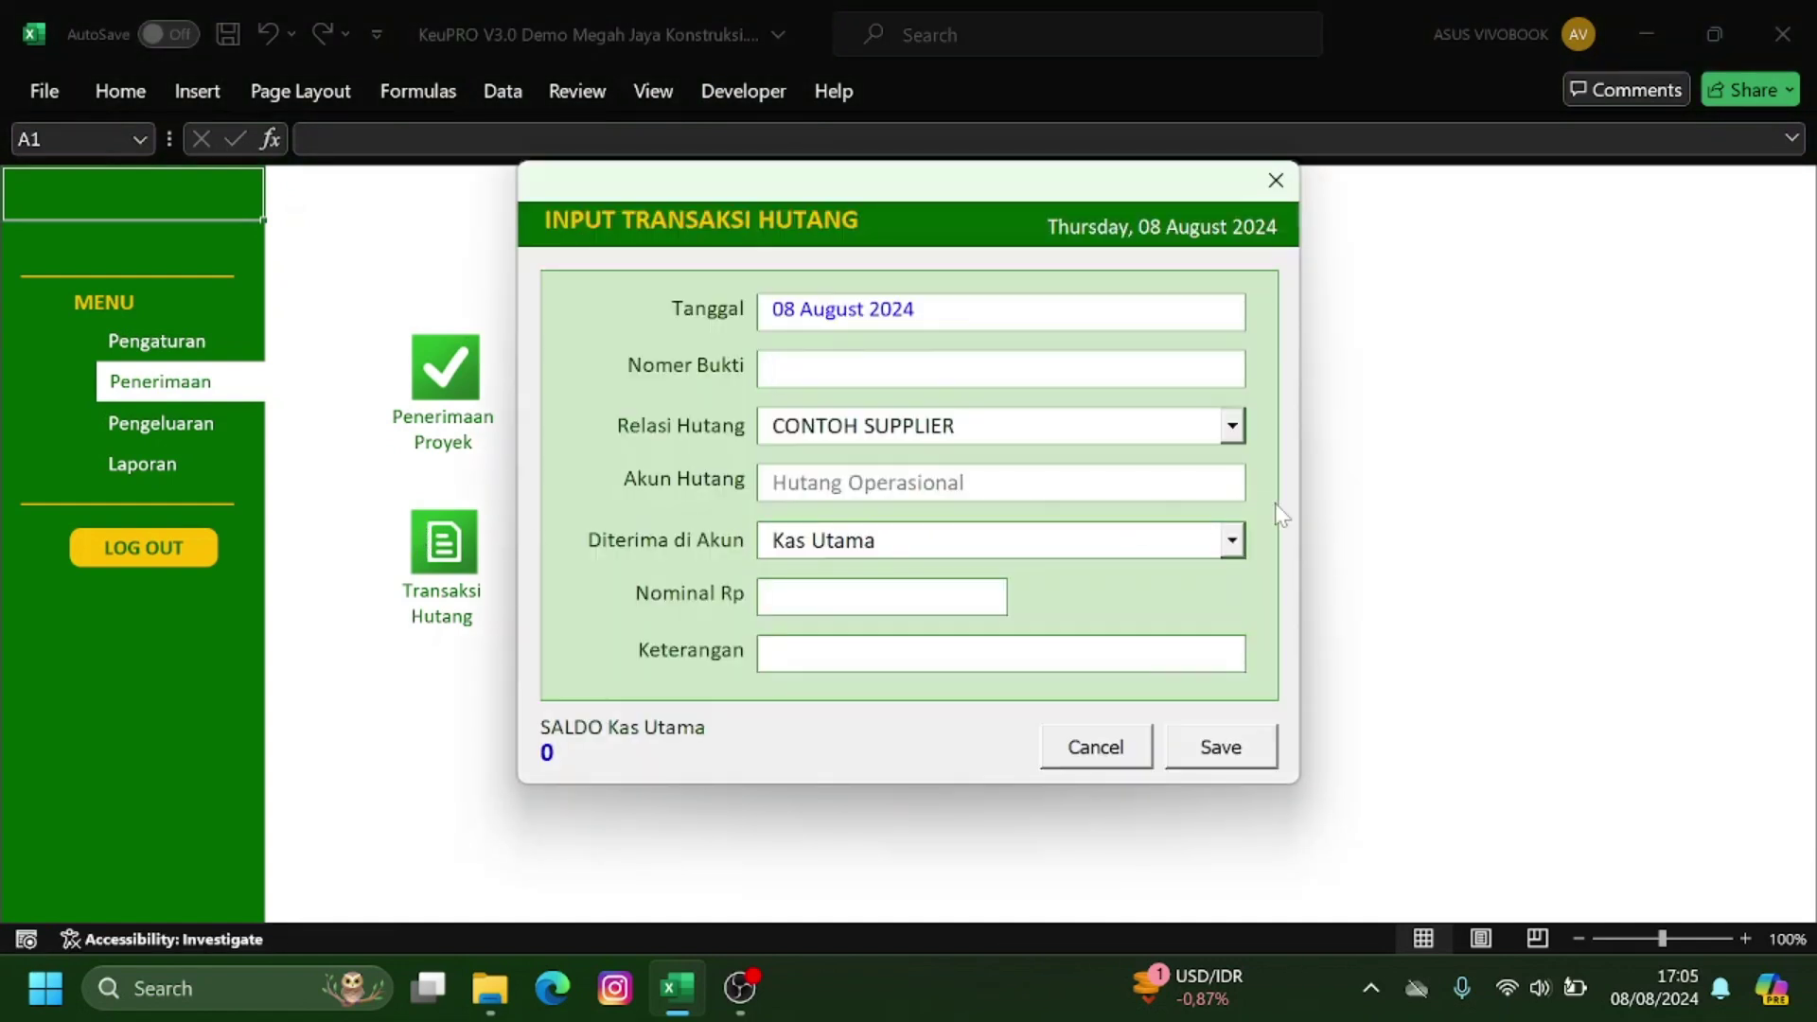
{"action": "left_click", "coordinate": [1233, 428]}
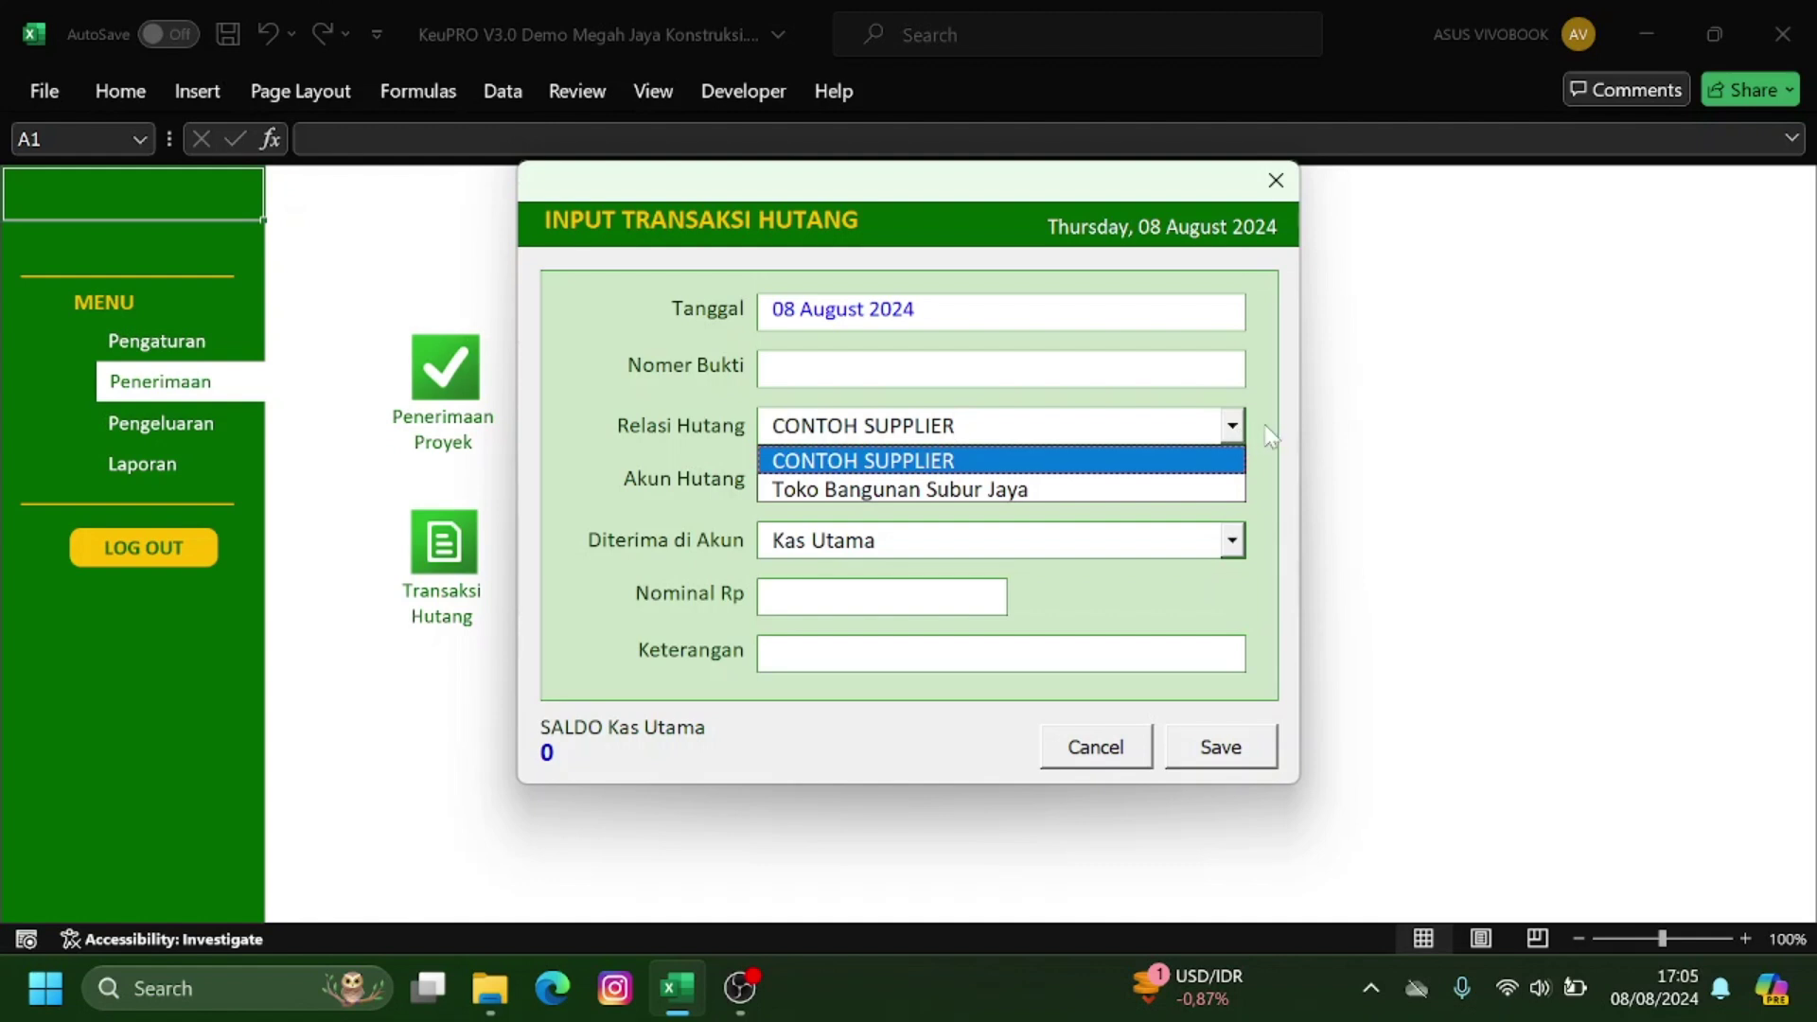
{"action": "left_click", "coordinate": [1273, 433]}
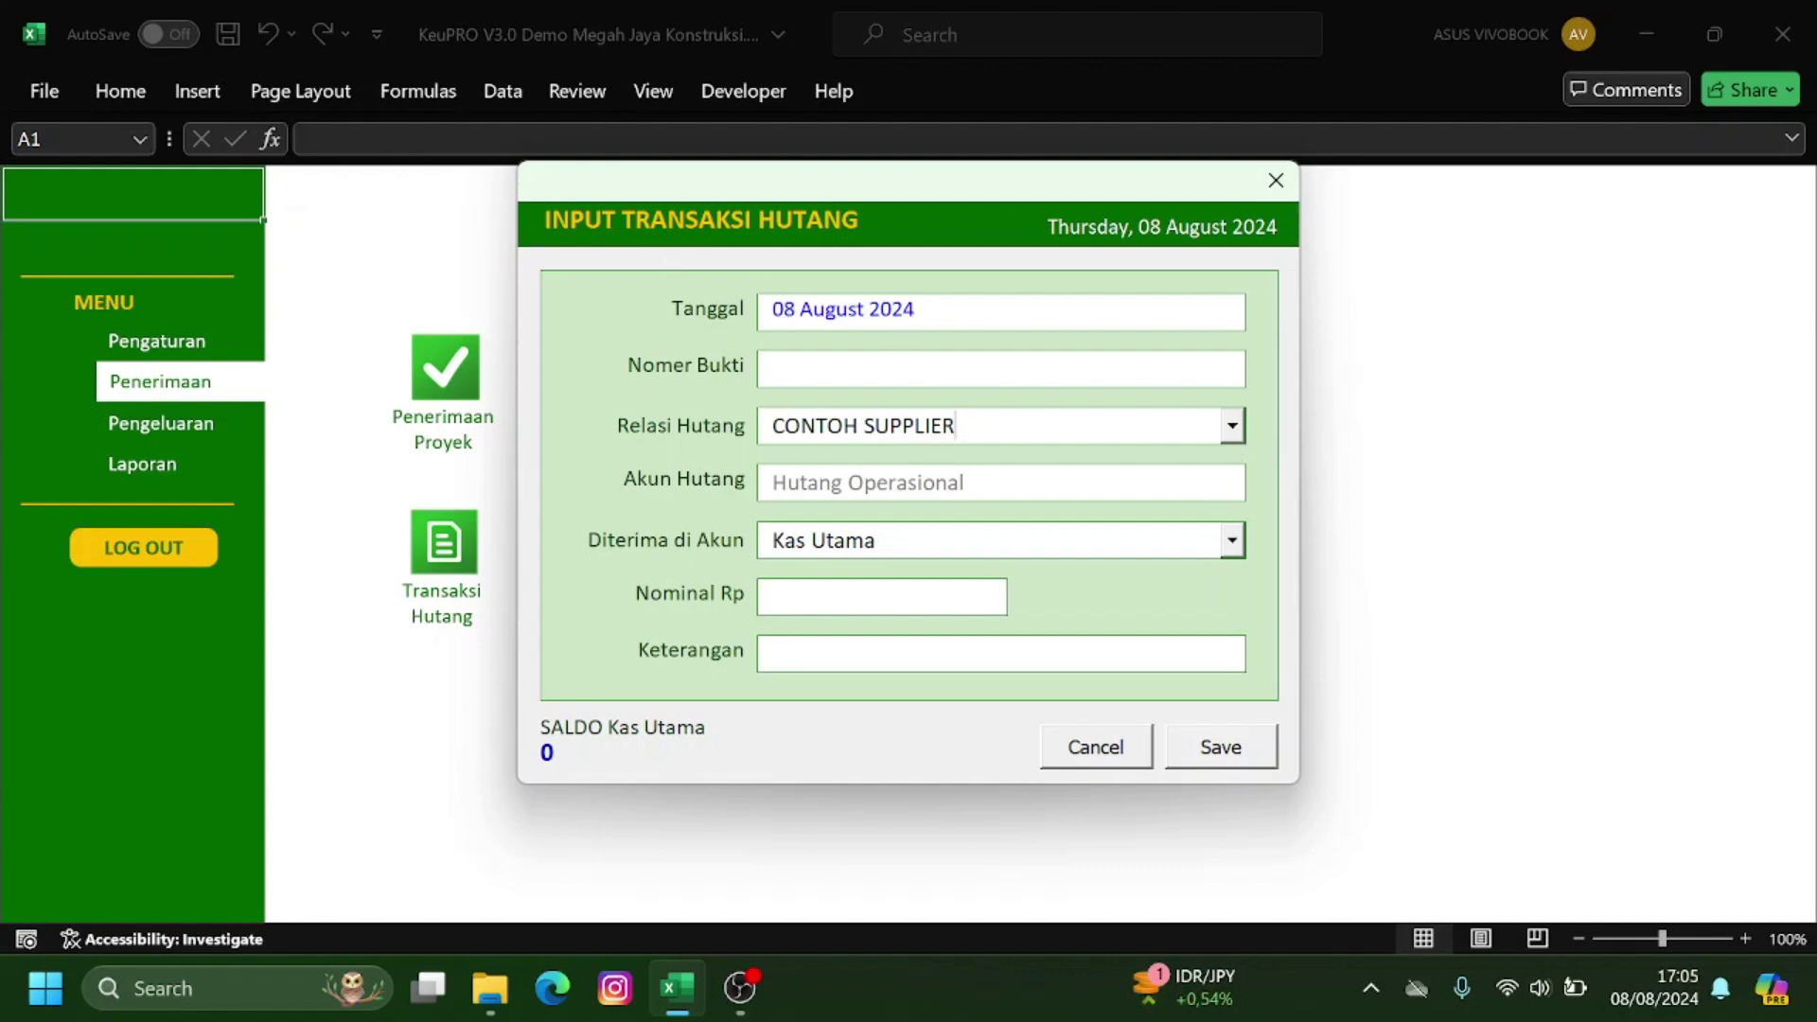
{"action": "left_click", "coordinate": [1230, 430]}
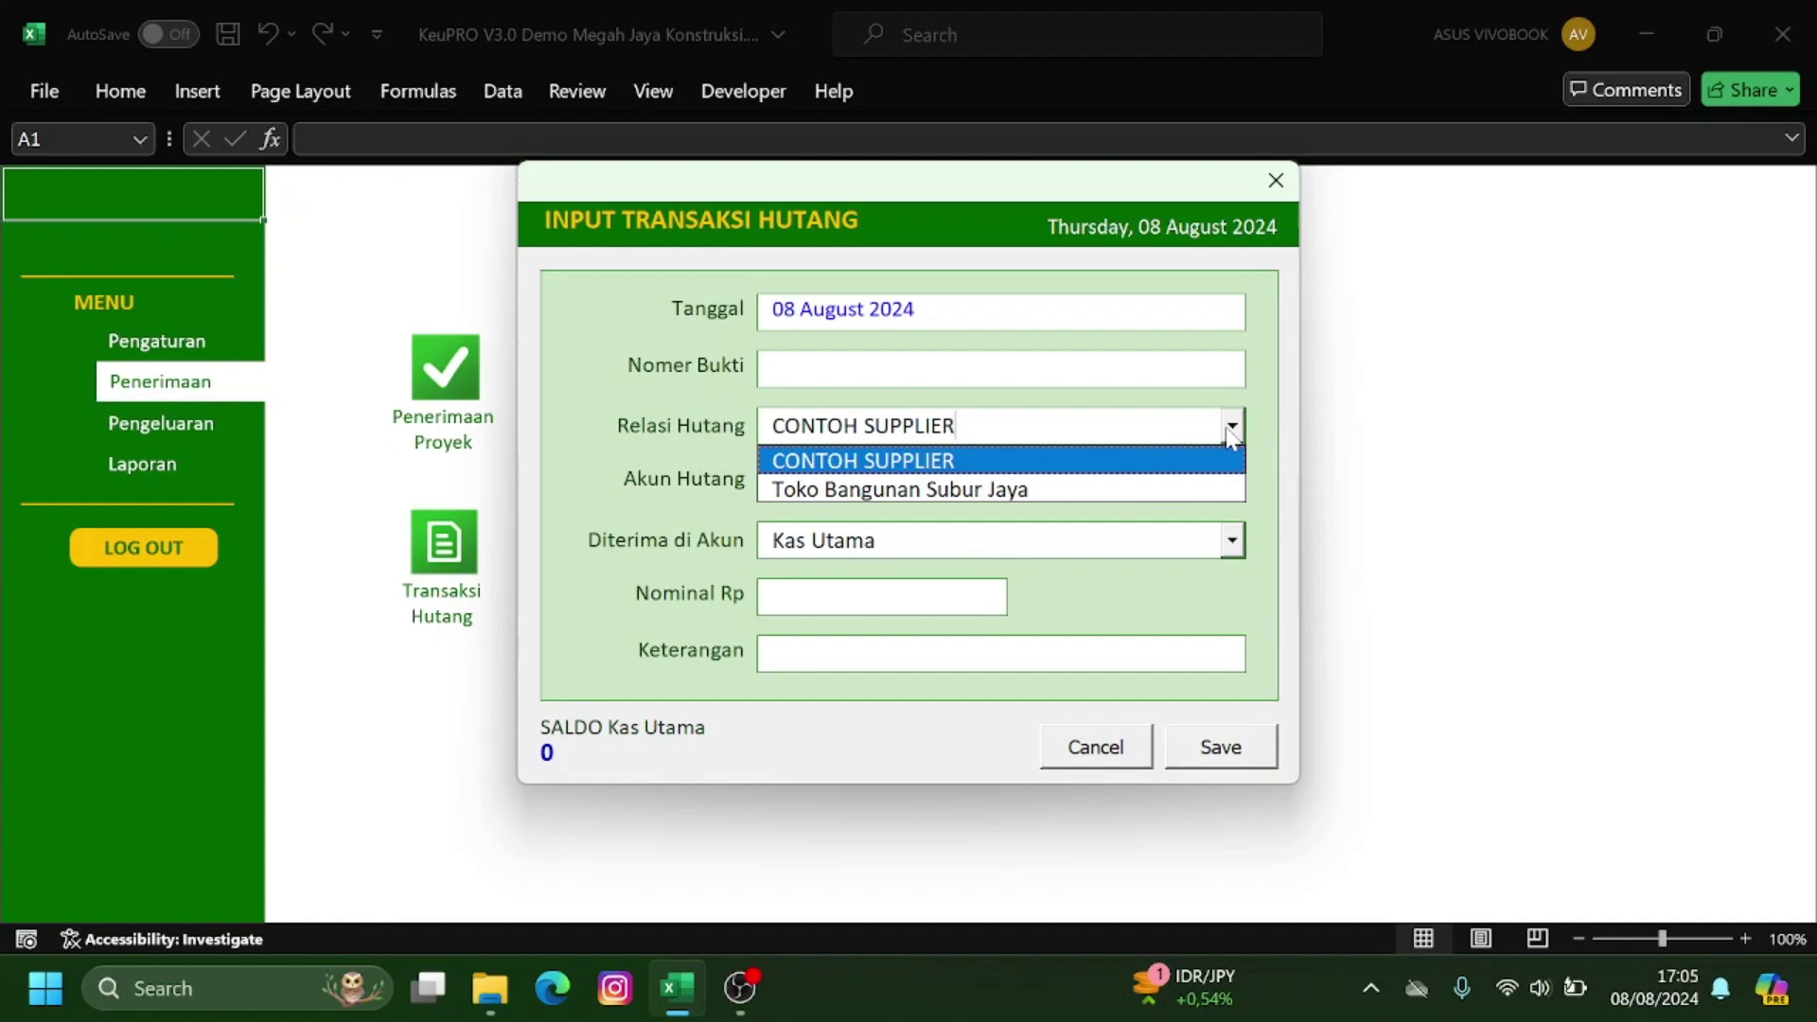
{"action": "left_click", "coordinate": [1230, 431]}
{"action": "left_click", "coordinate": [1228, 428]}
{"action": "left_click", "coordinate": [1279, 439]}
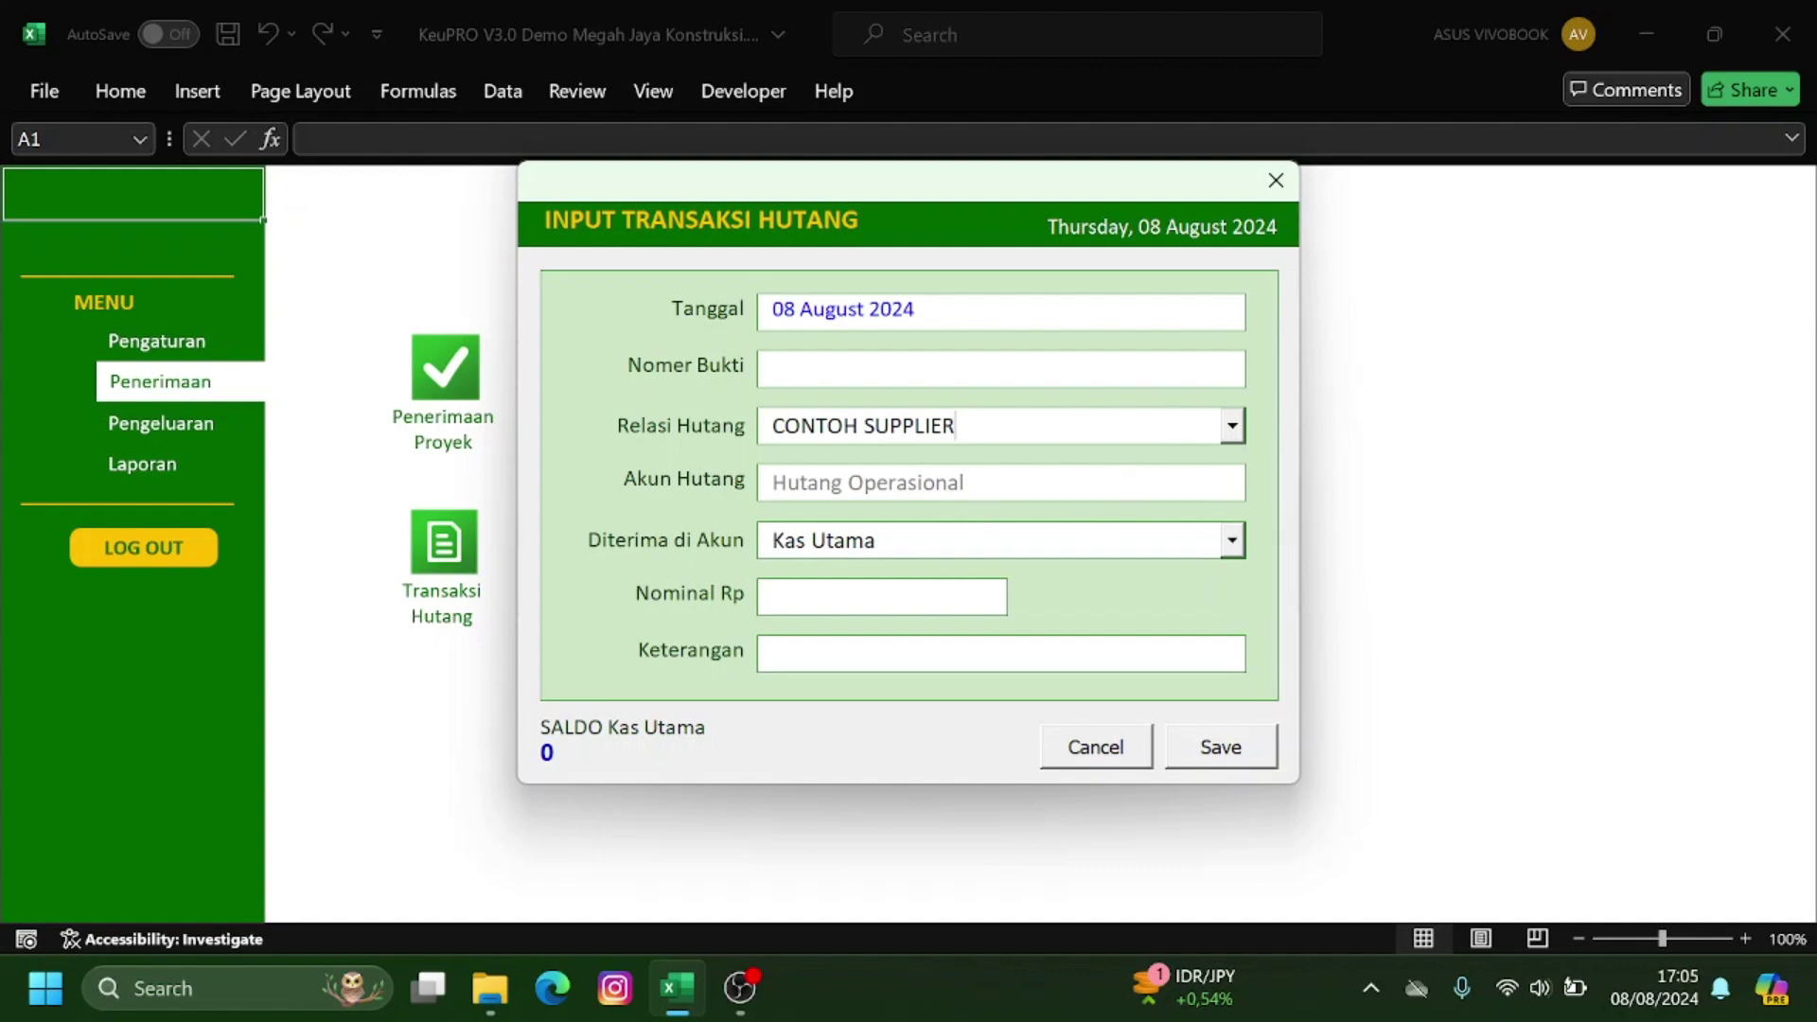
{"action": "left_click", "coordinate": [1084, 755]}
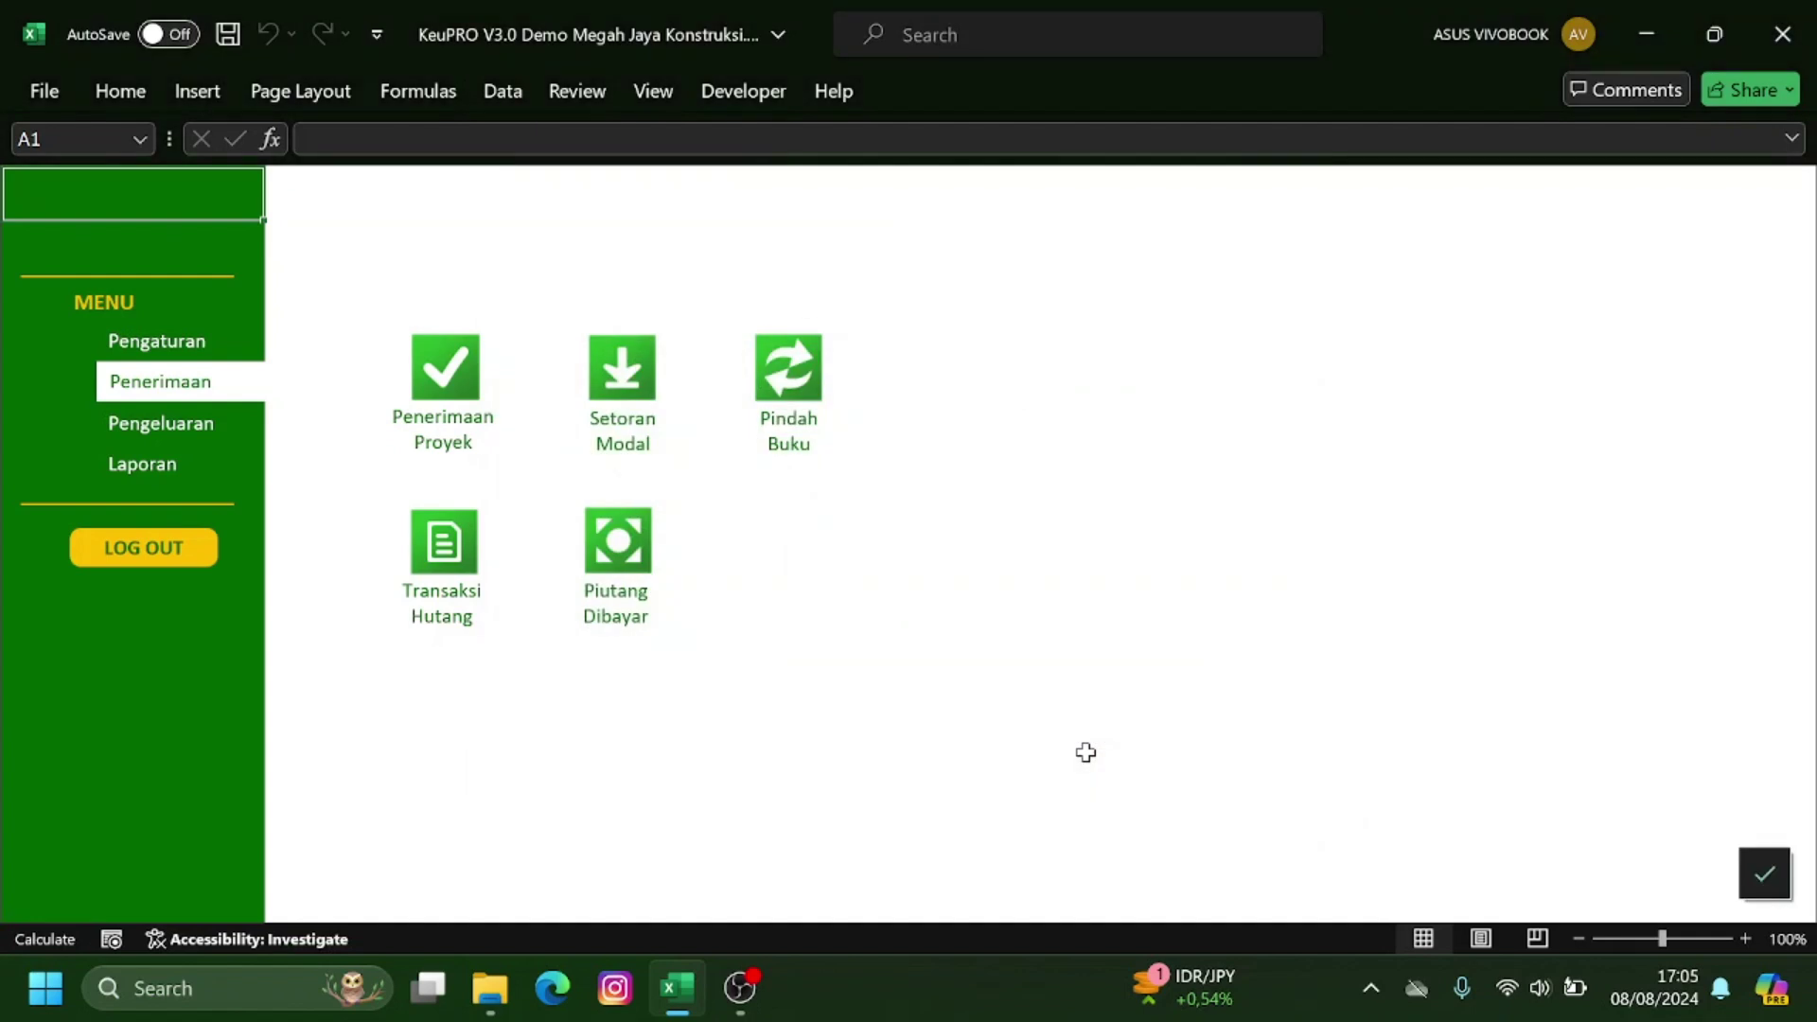
Examine the Relasi Piutang choices in a Piutang Dibayar entry, cancel it and reopen the entry form.
{"action": "left_click", "coordinate": [620, 563]}
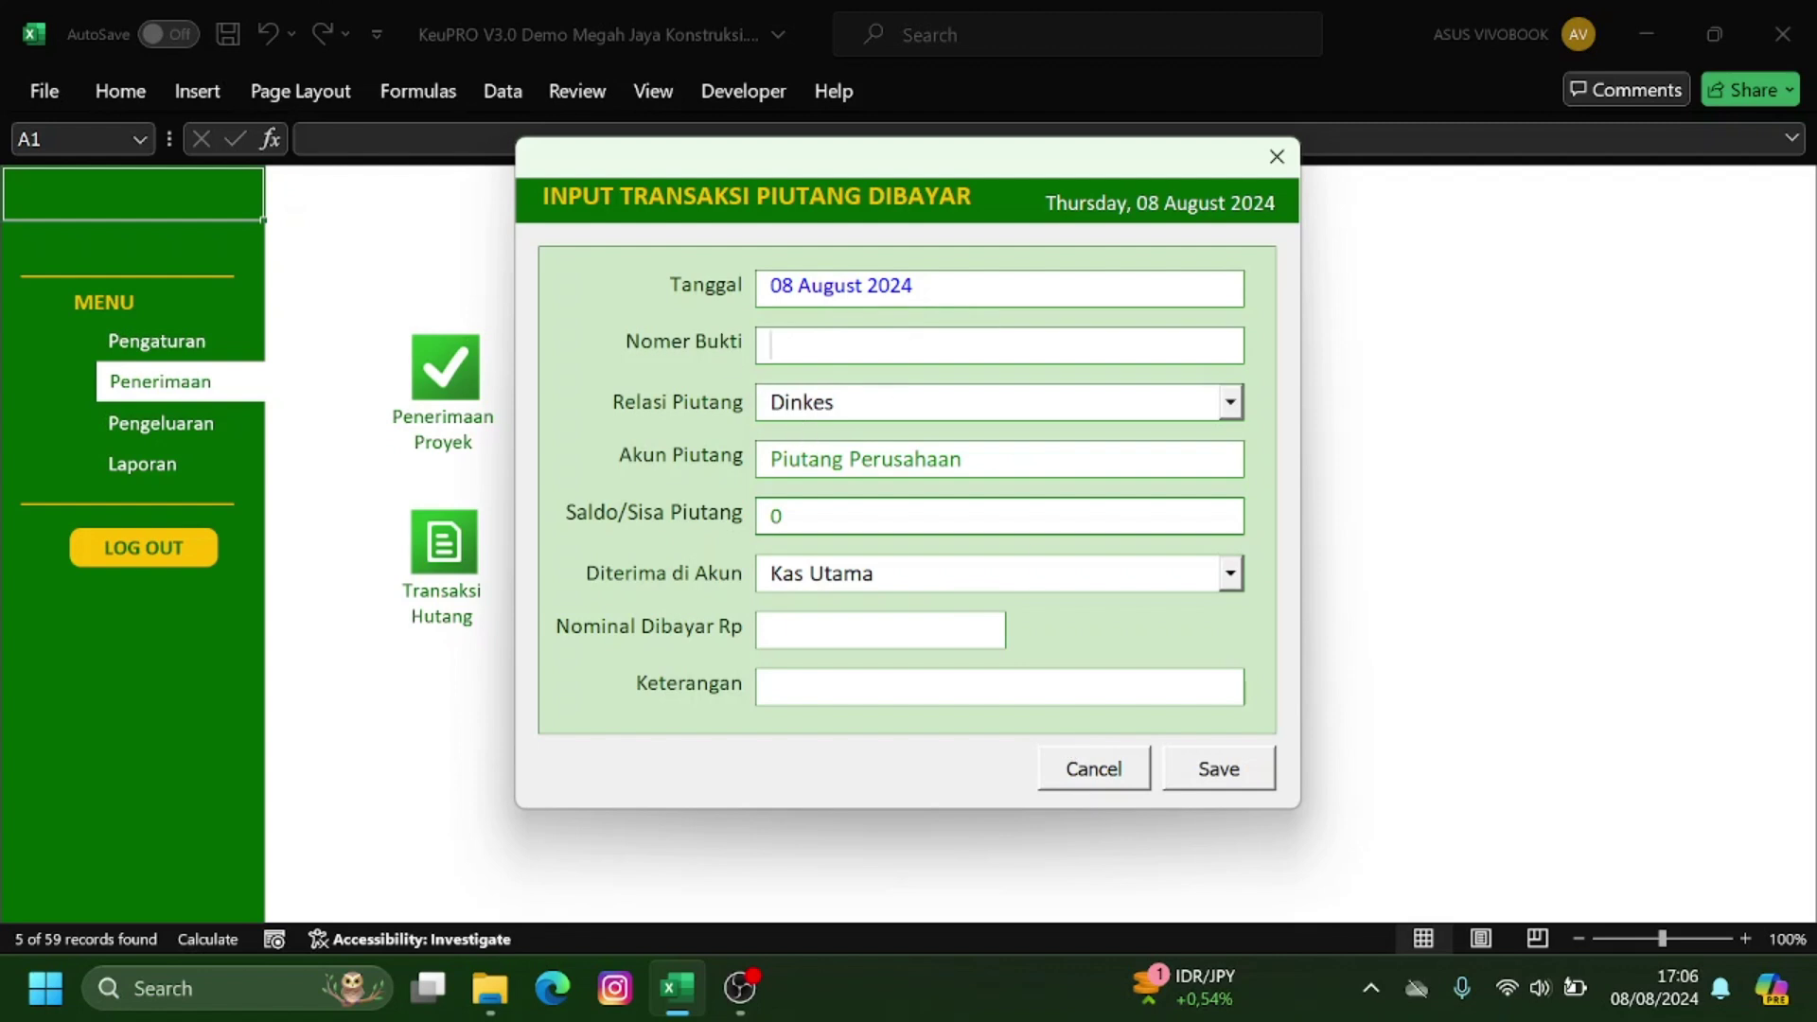
{"action": "left_click", "coordinate": [1229, 402]}
{"action": "left_click", "coordinate": [1229, 404]}
{"action": "left_click", "coordinate": [1084, 771]}
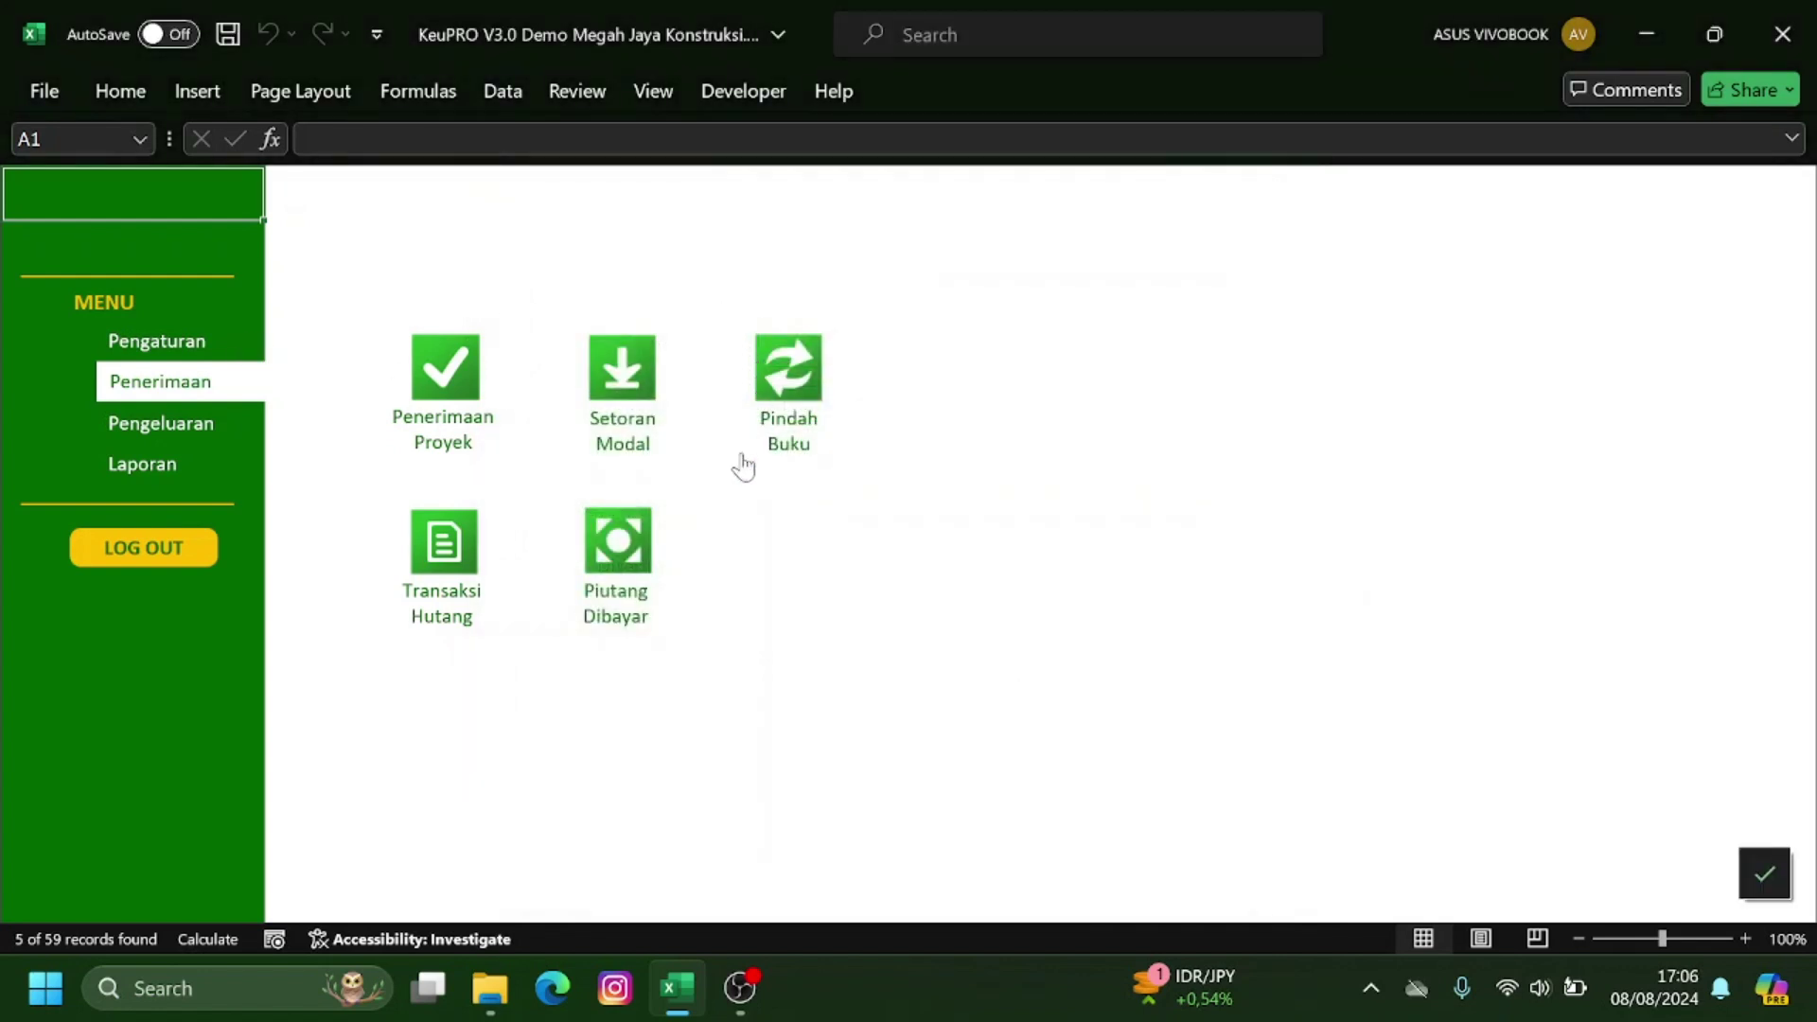
{"action": "left_click", "coordinate": [643, 552]}
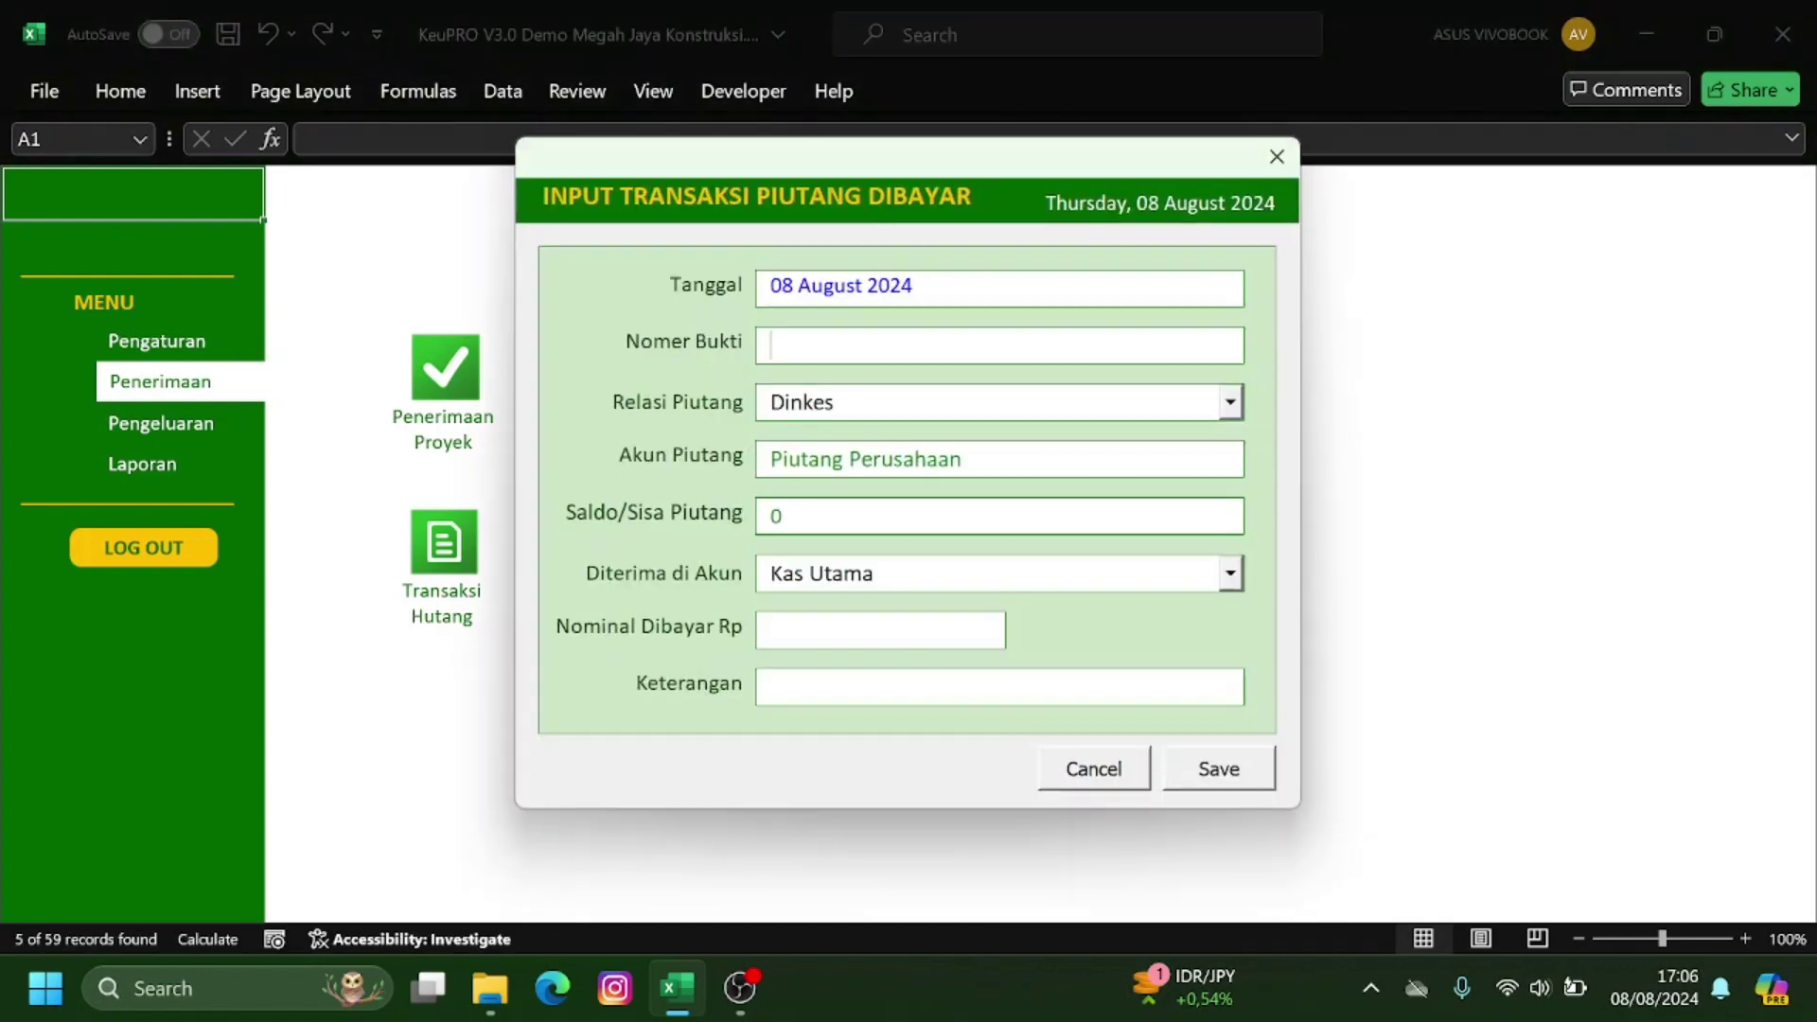